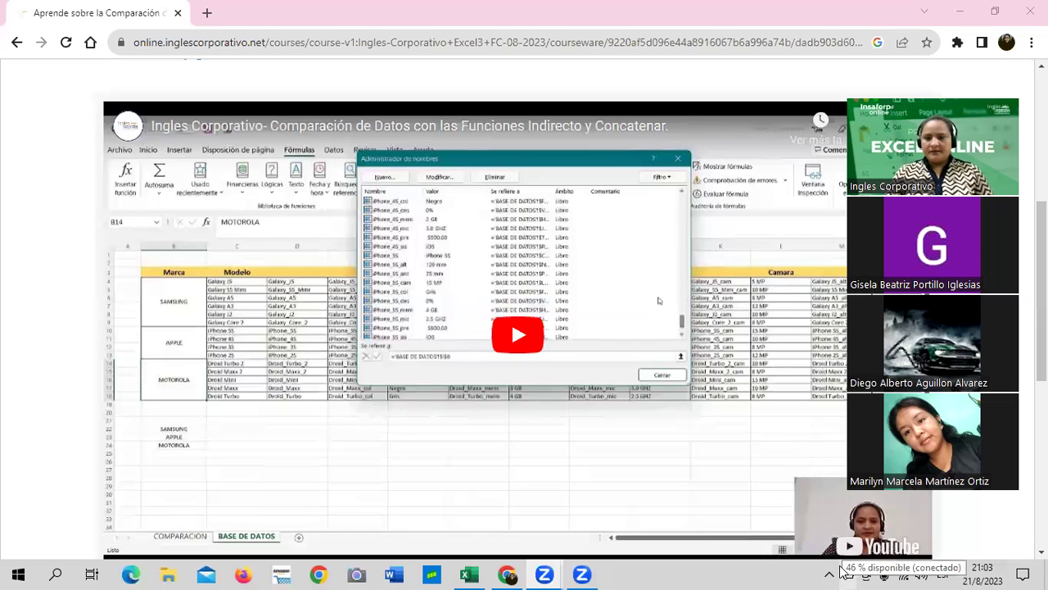
# - Bring the Inglés Corporativo course page forward and pause the comparison lesson video
pyautogui.click(37, 233)
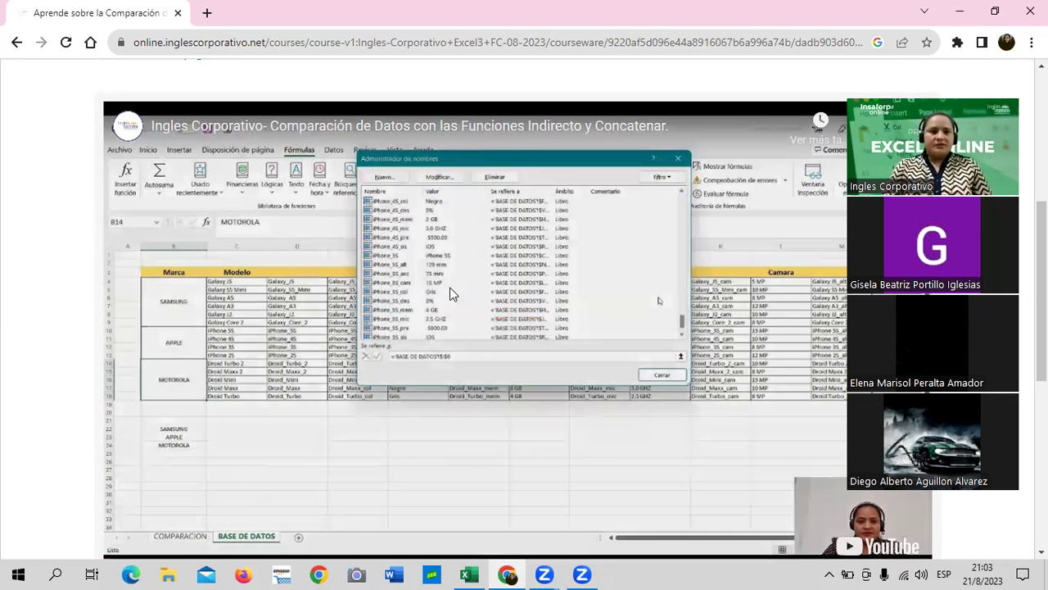
pyautogui.scroll(2, 500, 303)
pyautogui.scroll(3, 501, 308)
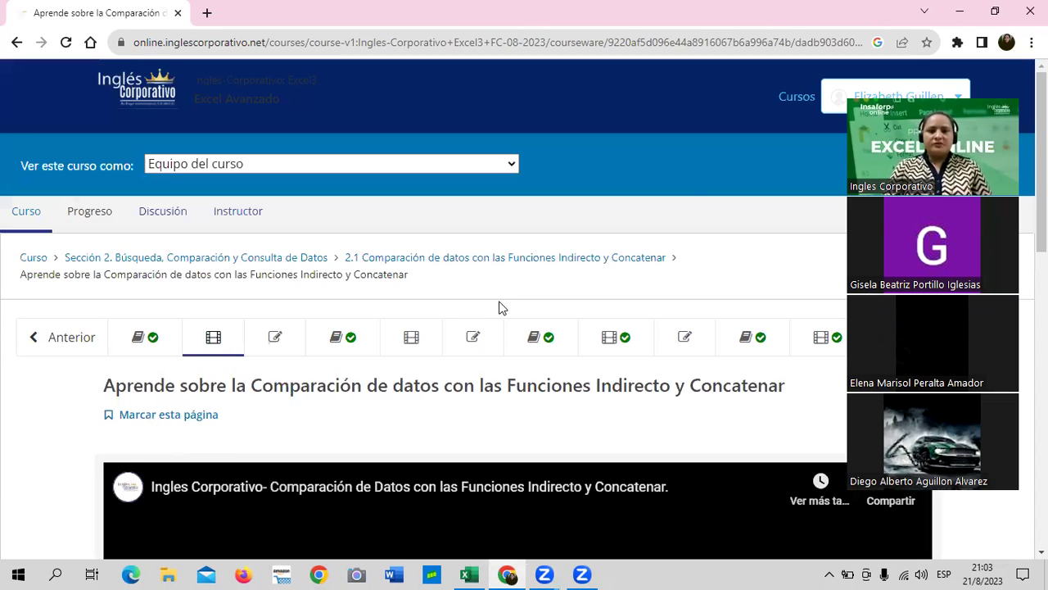
pyautogui.scroll(-1, 695, 192)
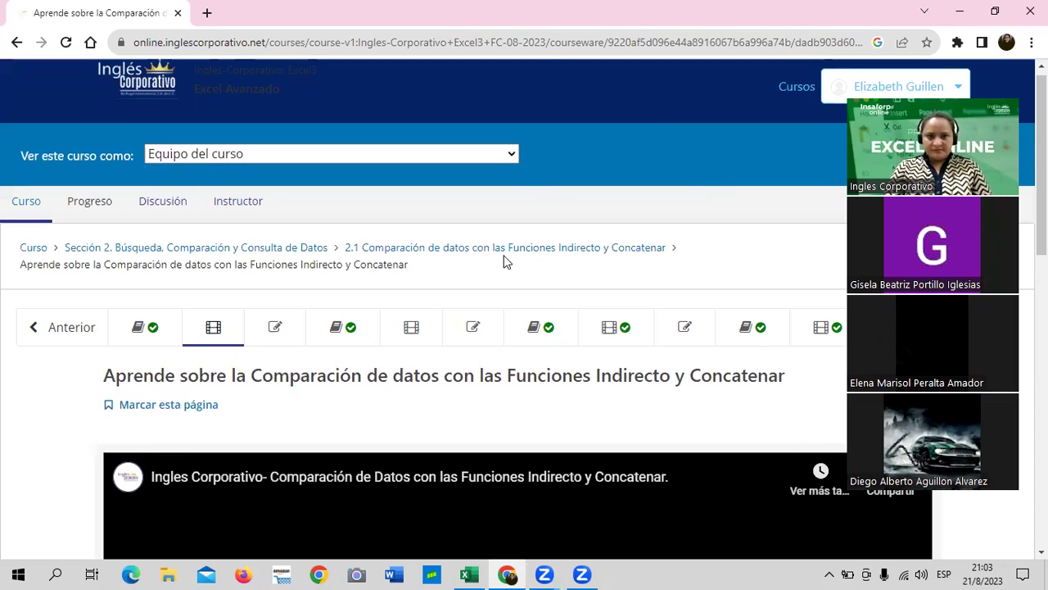
pyautogui.scroll(-5, 503, 262)
pyautogui.scroll(1, 164, 475)
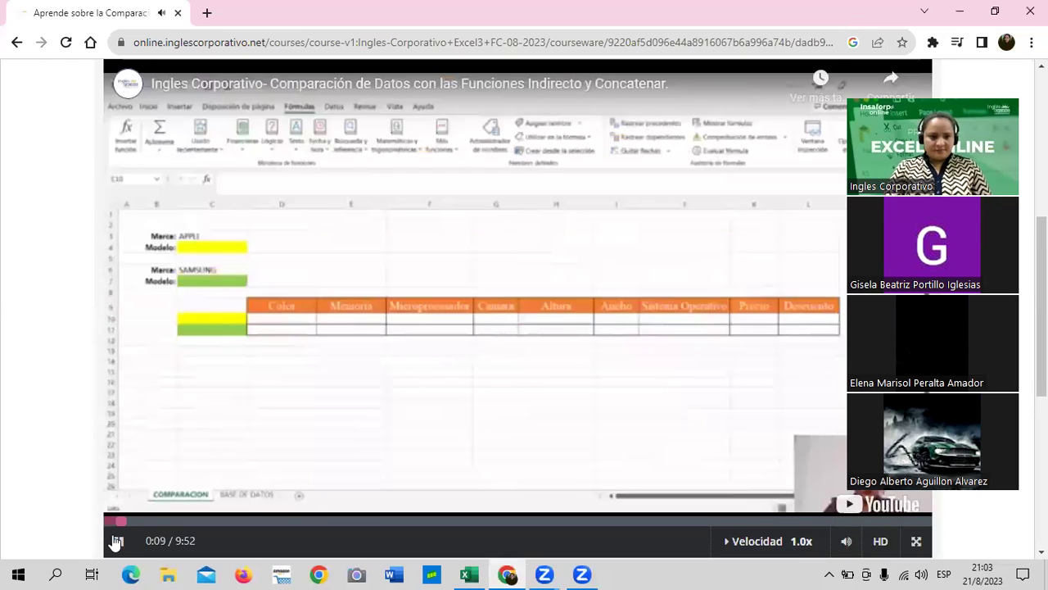
pyautogui.click(118, 542)
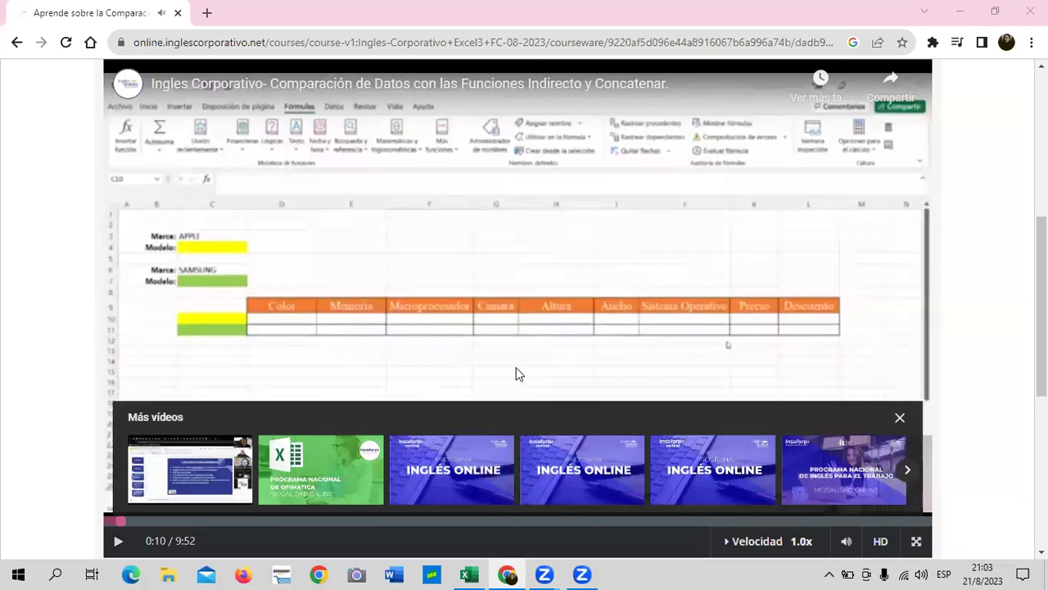
# - Scroll the lesson page and move to the Objetivo de la lección 2.2 unit
pyautogui.scroll(2, 442, 311)
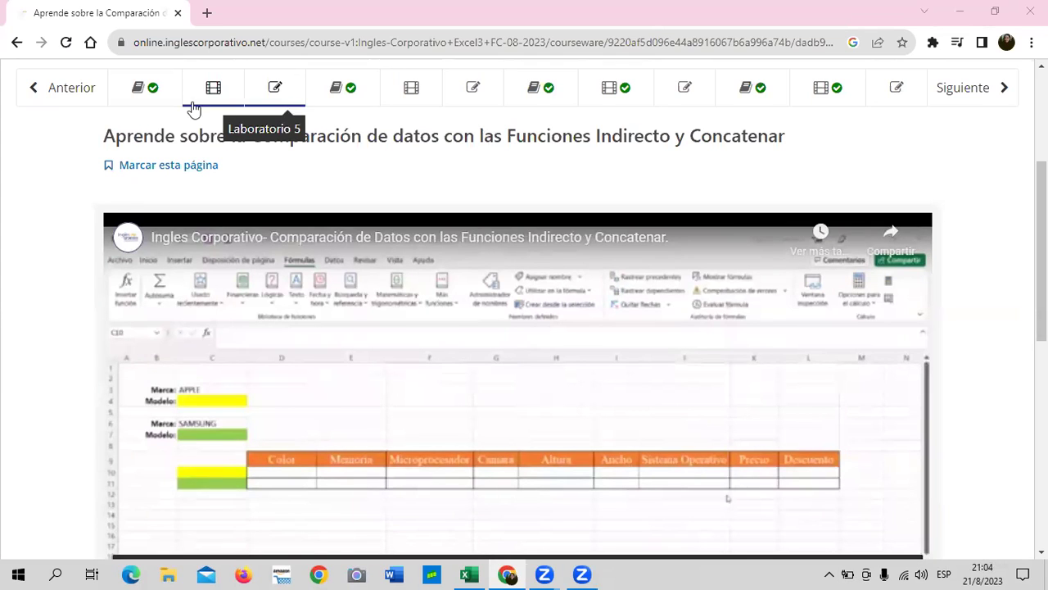
pyautogui.scroll(2, 367, 224)
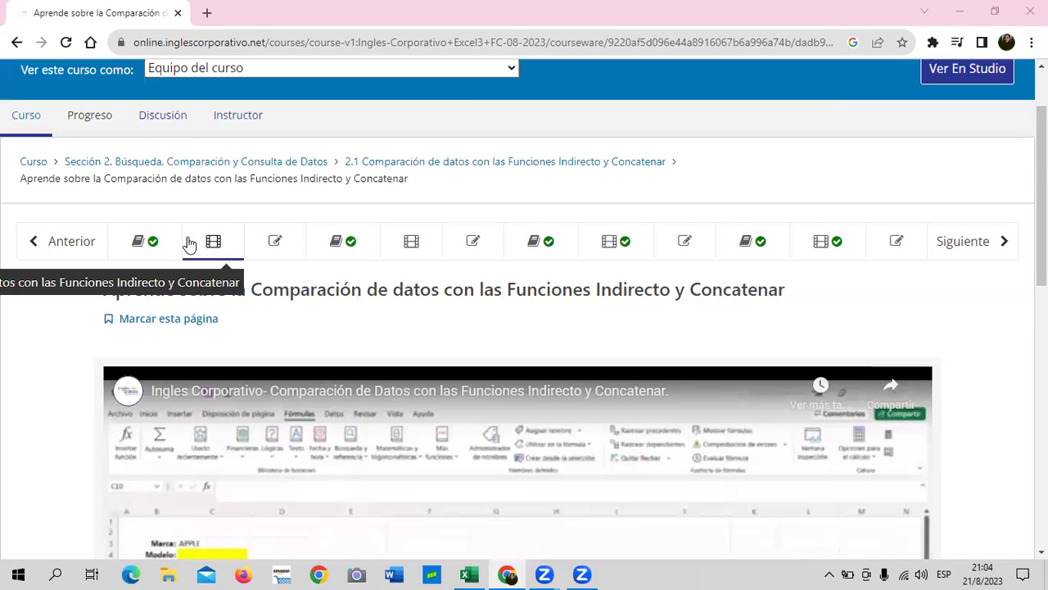
pyautogui.scroll(-1, 409, 401)
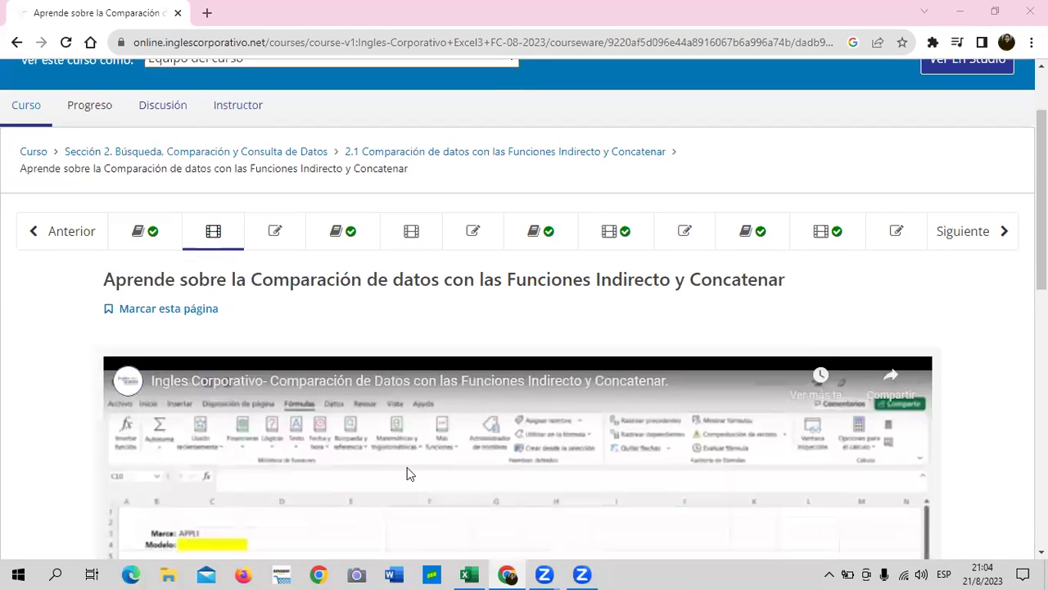
pyautogui.scroll(-2, 408, 472)
pyautogui.click(326, 431)
pyautogui.scroll(-2, 337, 402)
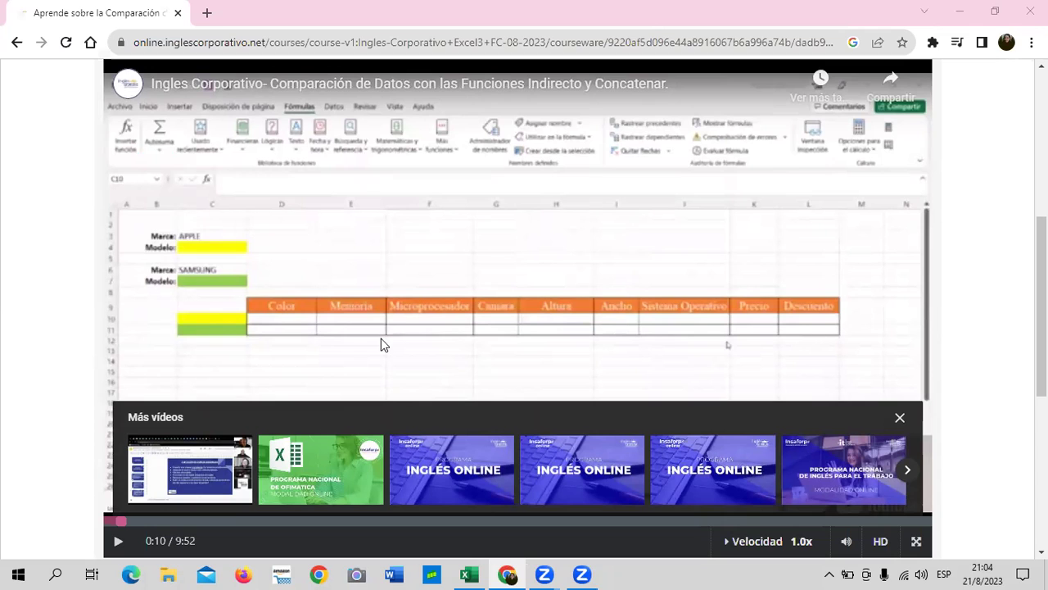
pyautogui.scroll(2, 370, 341)
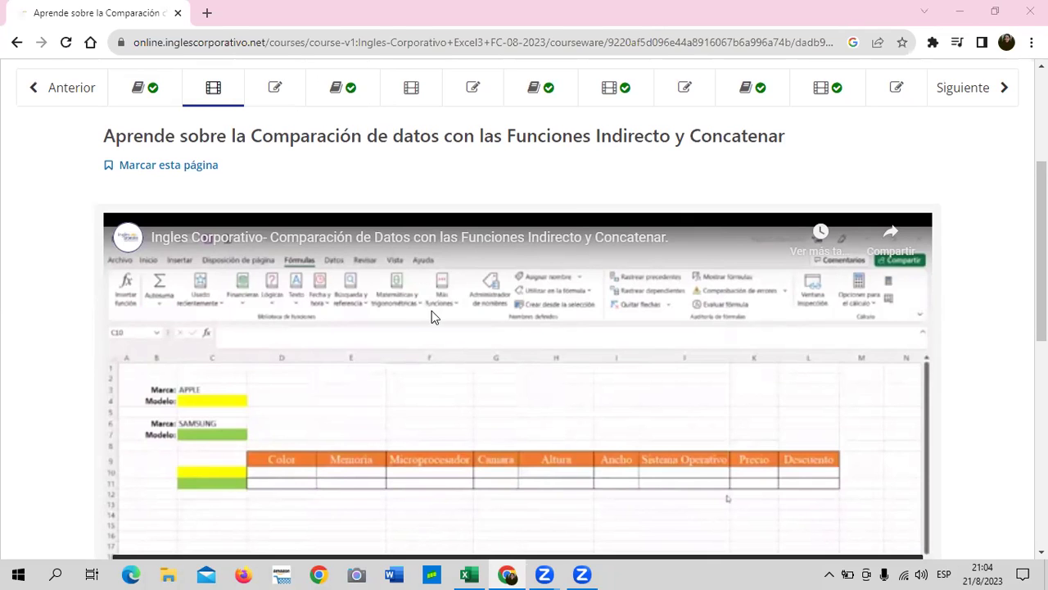
pyautogui.scroll(1, 328, 201)
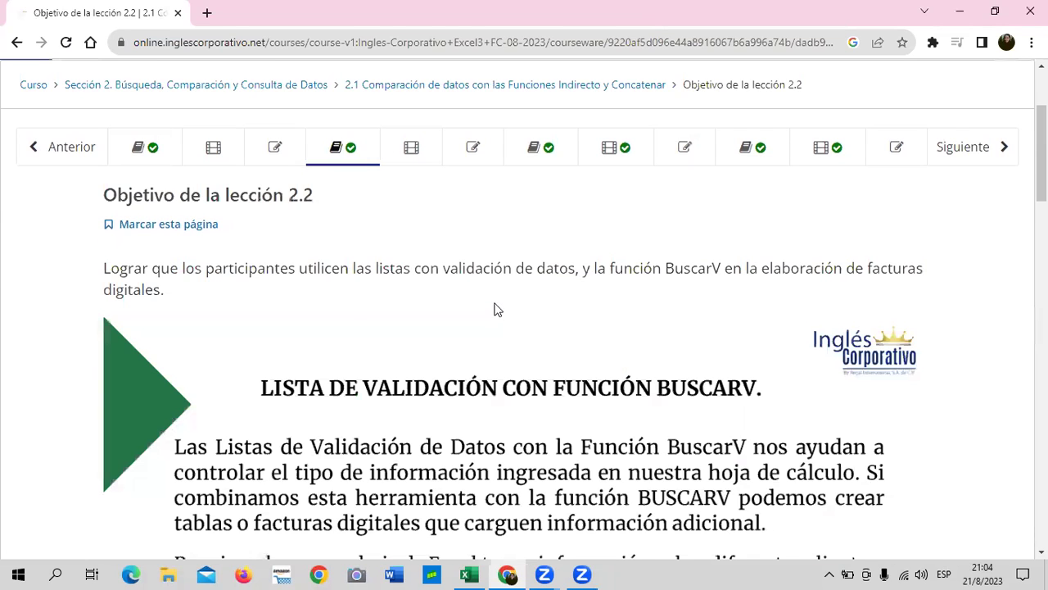
# - Skim the lesson 2.2 objective, then open 'Aprende a utilizar listas de Validación de Datos con Función BuscarV'
pyautogui.scroll(-5, 494, 315)
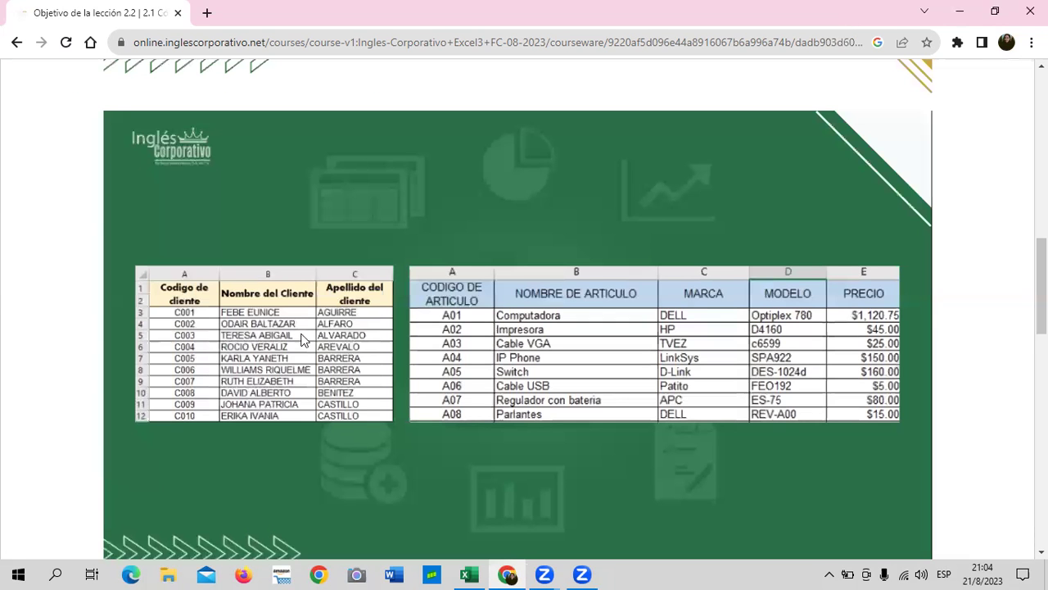
pyautogui.scroll(1, 423, 256)
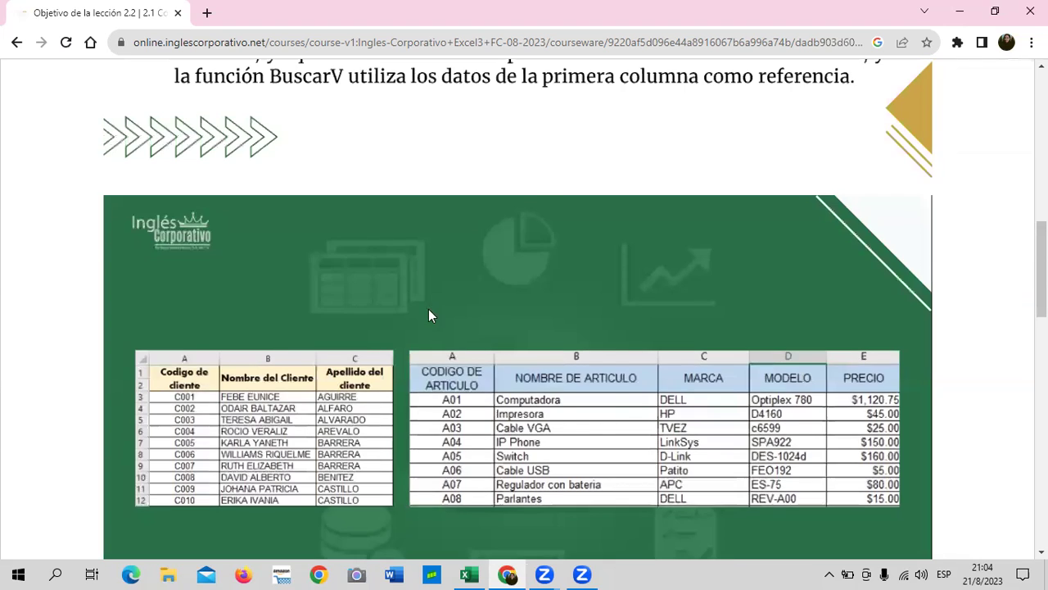
pyautogui.scroll(5, 425, 246)
pyautogui.scroll(1, 426, 245)
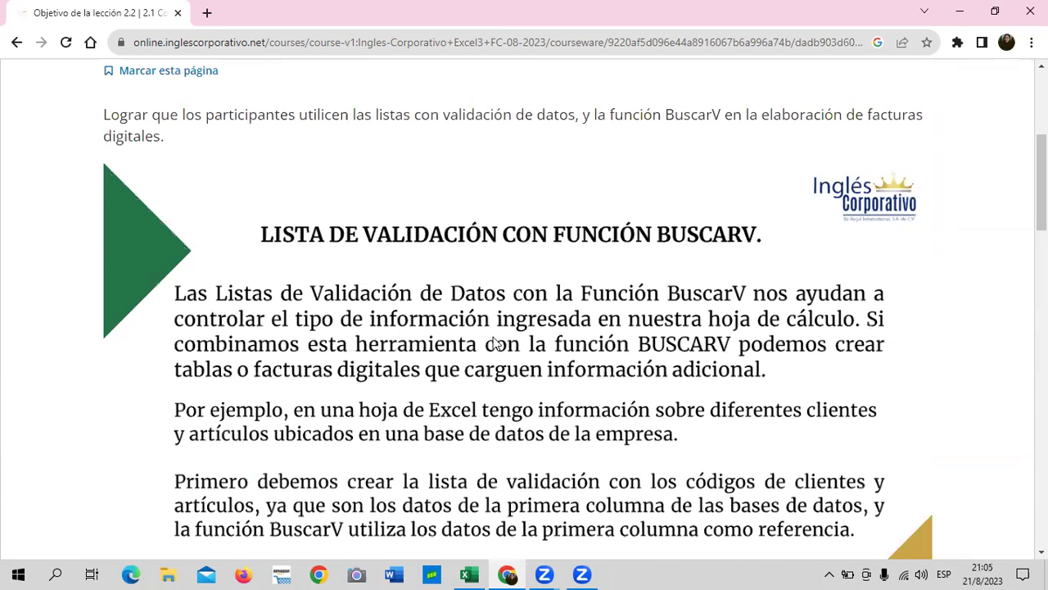
pyautogui.scroll(1, 495, 342)
pyautogui.scroll(2, 400, 188)
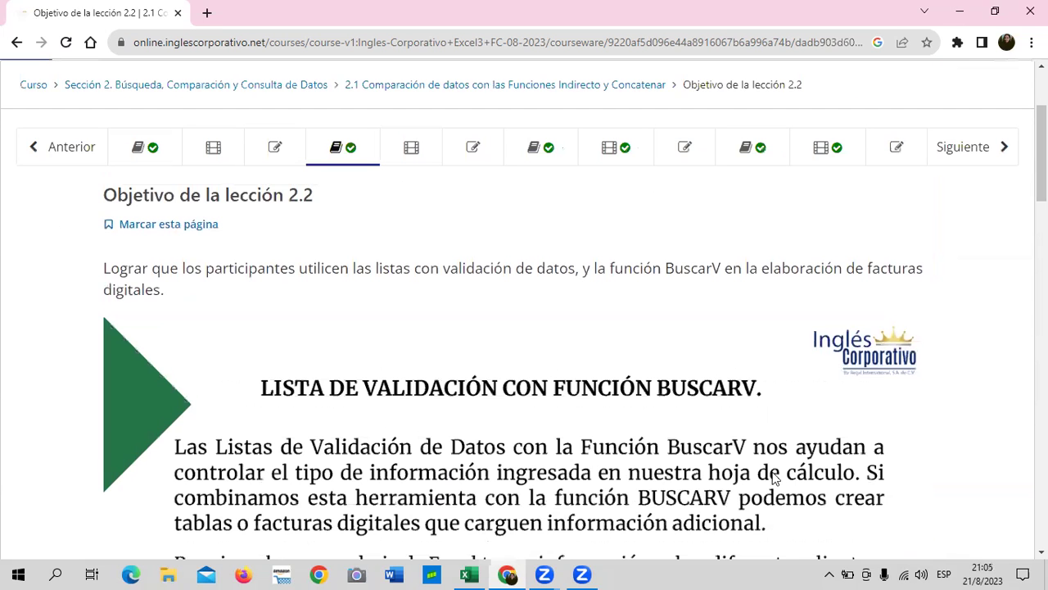
pyautogui.click(434, 156)
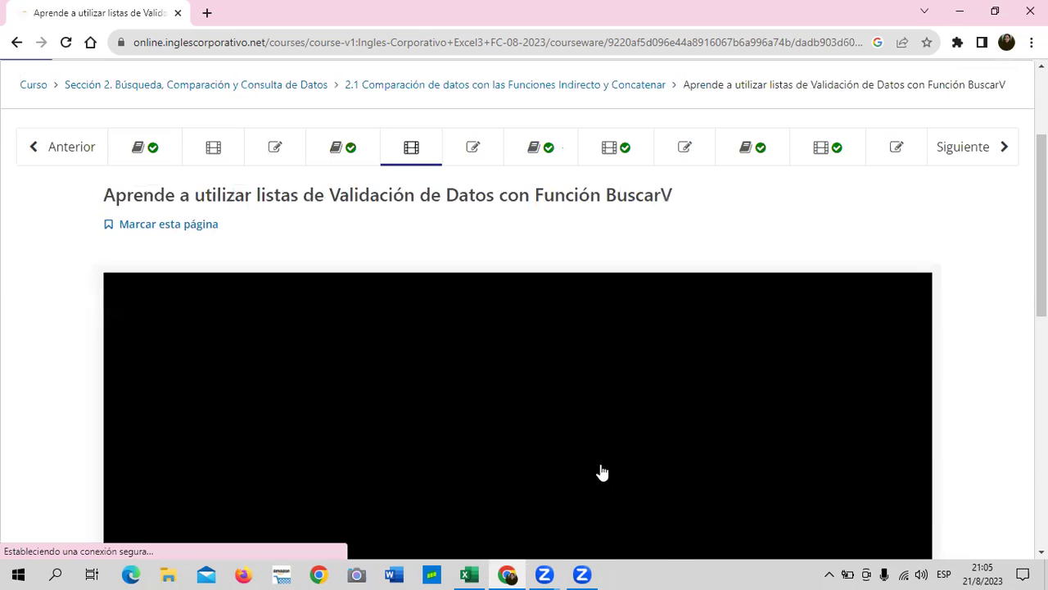
pyautogui.scroll(-2, 596, 446)
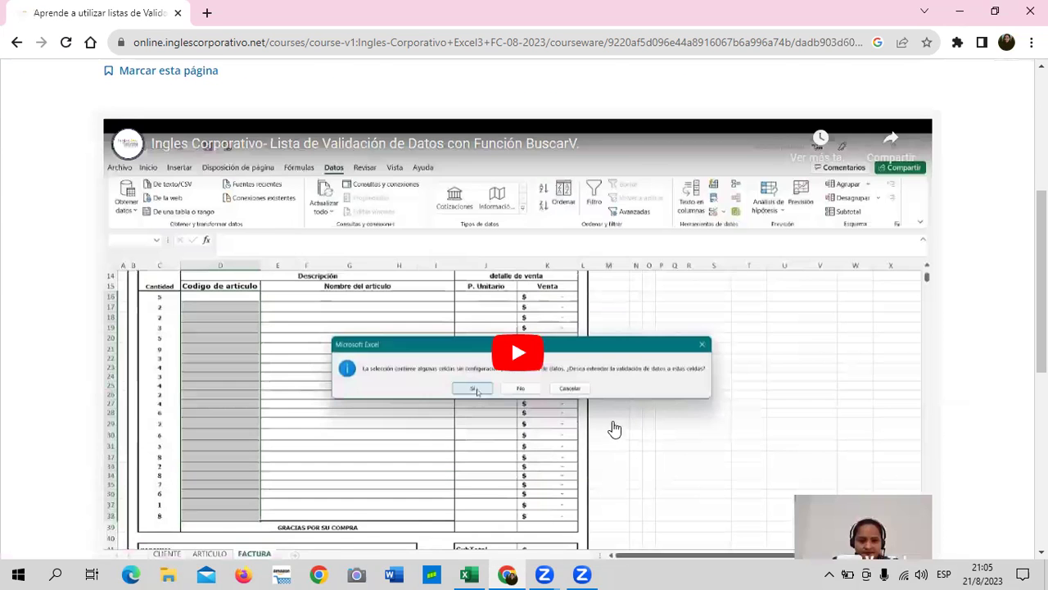
pyautogui.scroll(-2, 613, 428)
pyautogui.scroll(1, 606, 423)
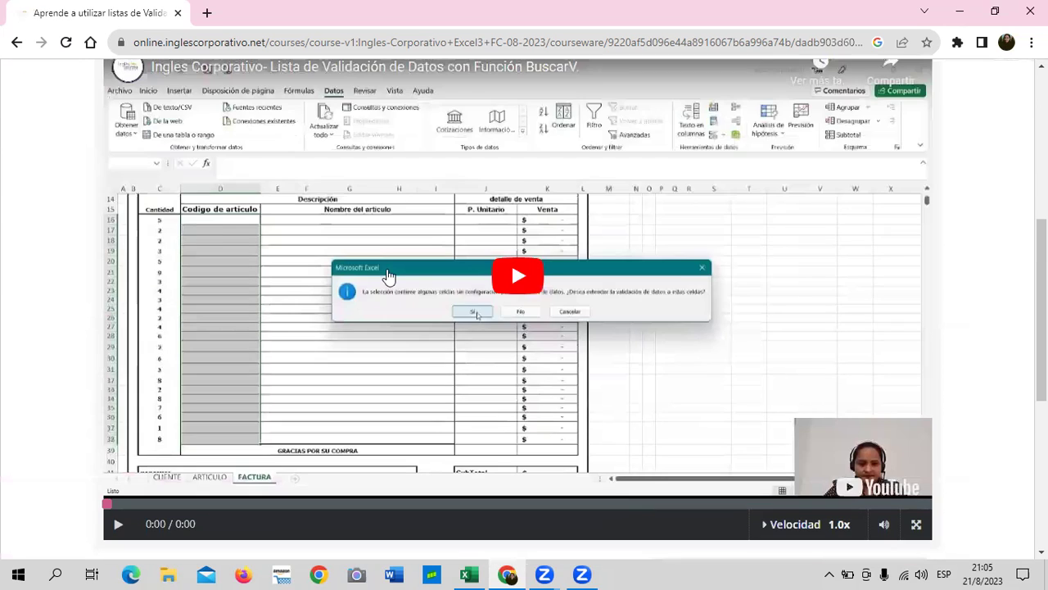
pyautogui.scroll(-2, 302, 387)
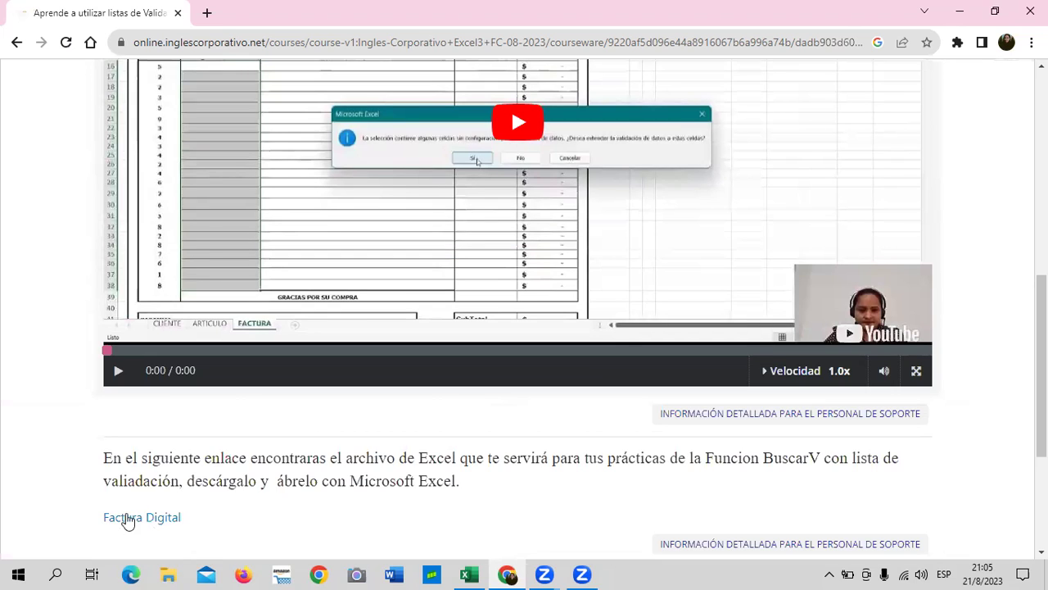
pyautogui.scroll(1, 350, 432)
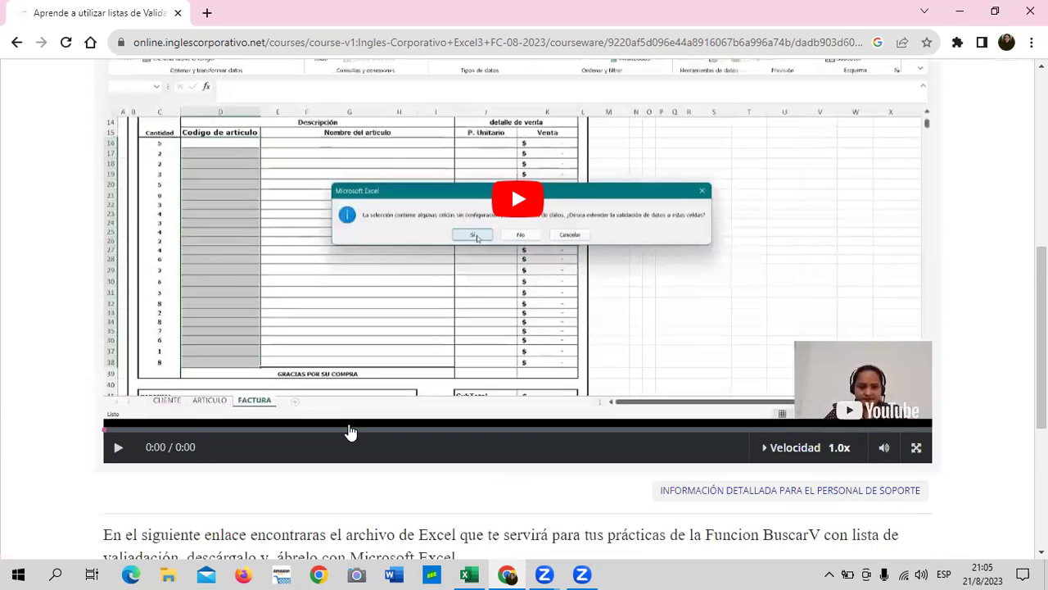
pyautogui.scroll(1, 349, 432)
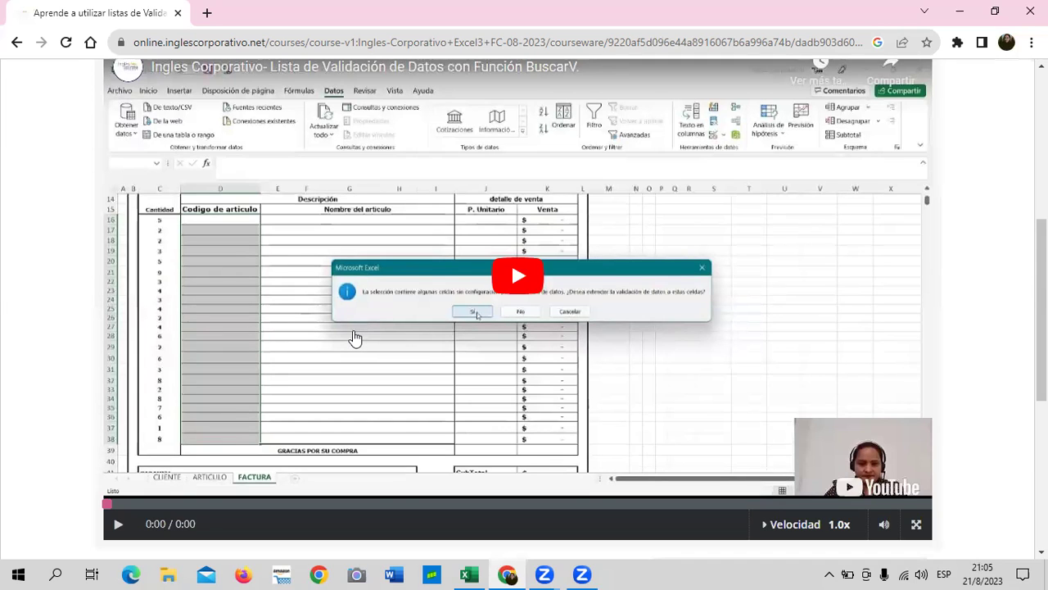
pyautogui.scroll(1, 354, 336)
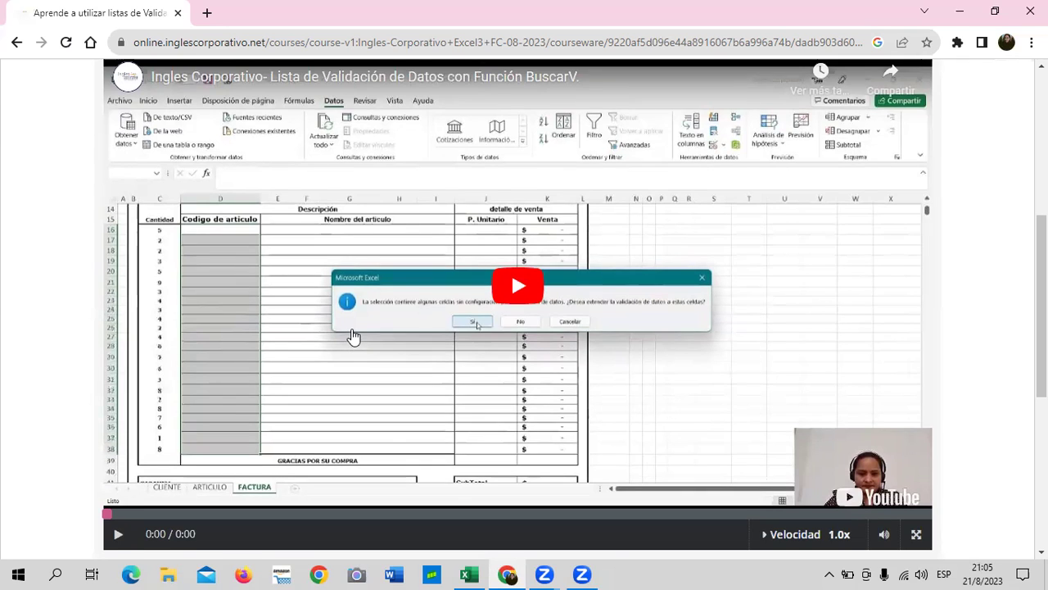
pyautogui.scroll(1, 354, 336)
pyautogui.scroll(2, 500, 159)
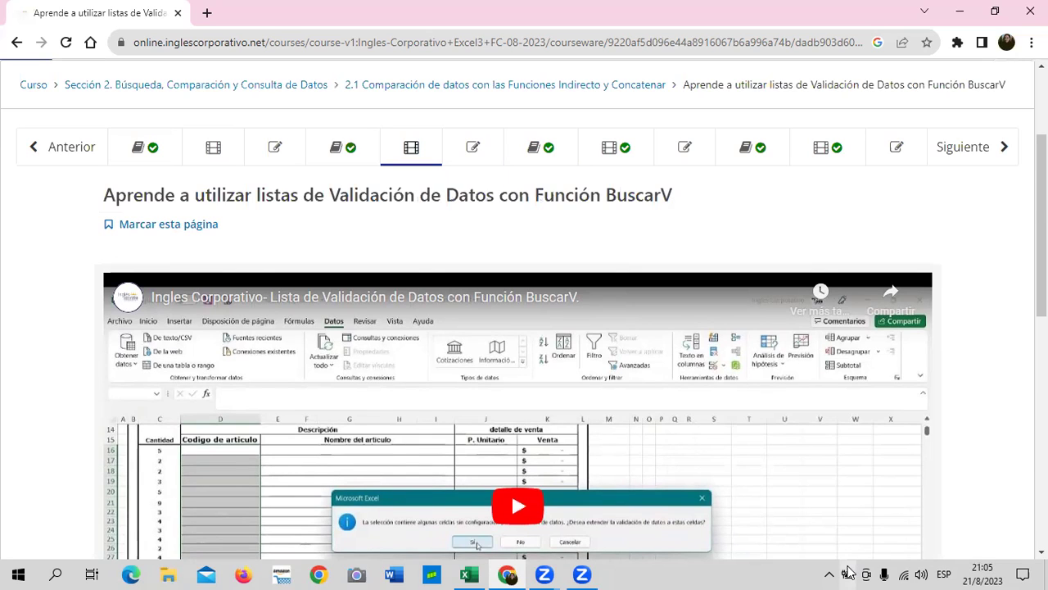
pyautogui.moveTo(848, 570)
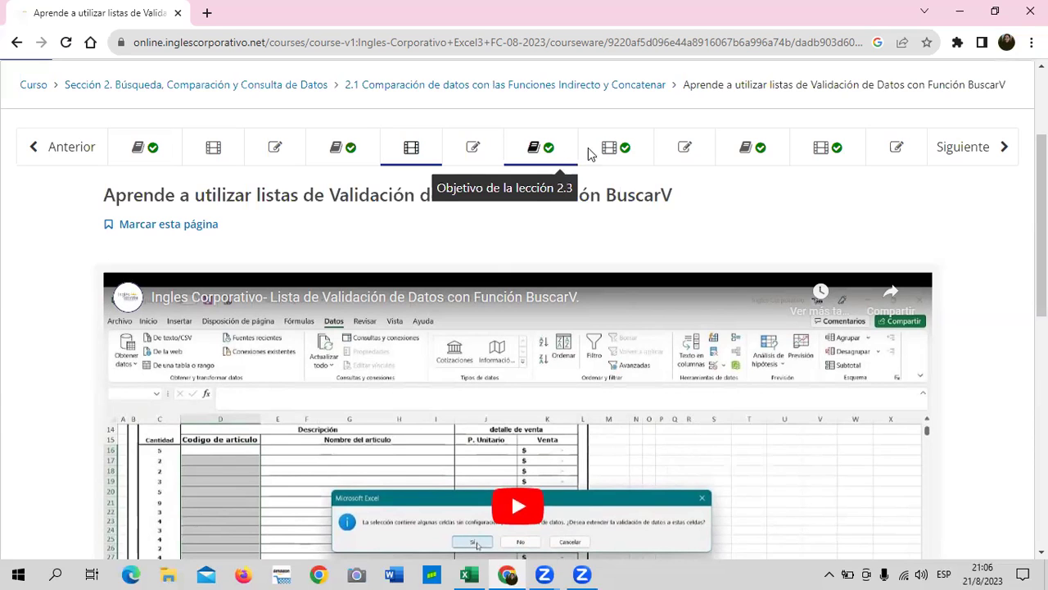
# - Advance past the advanced-search unit to 'Consultar datos con las Funciones Índice, Indirecto, Concatenar, Coincidir'
pyautogui.click(586, 154)
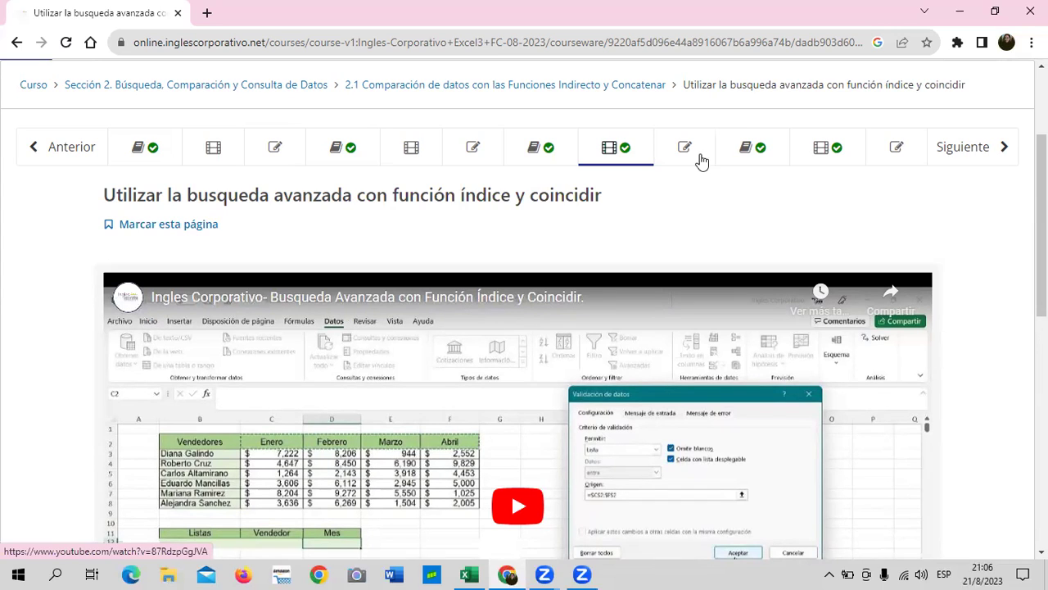
pyautogui.click(801, 152)
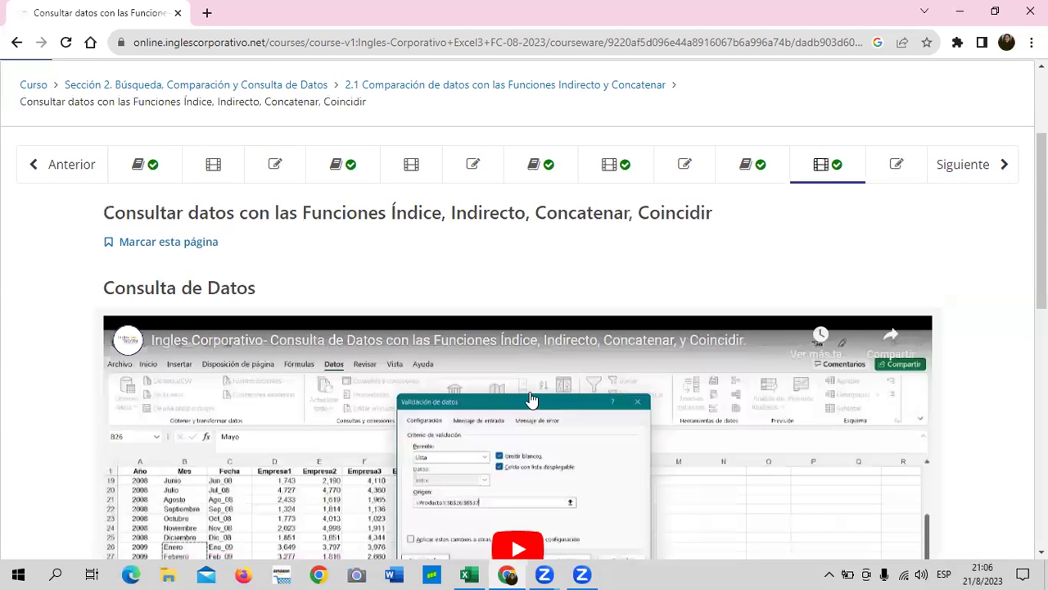
pyautogui.scroll(-2, 531, 400)
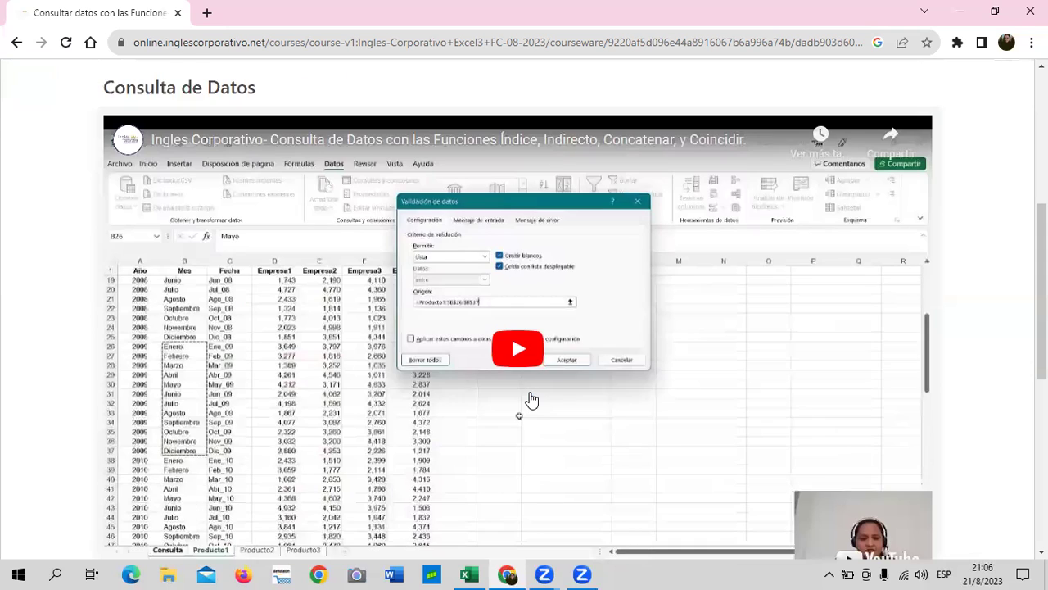
pyautogui.scroll(-1, 530, 400)
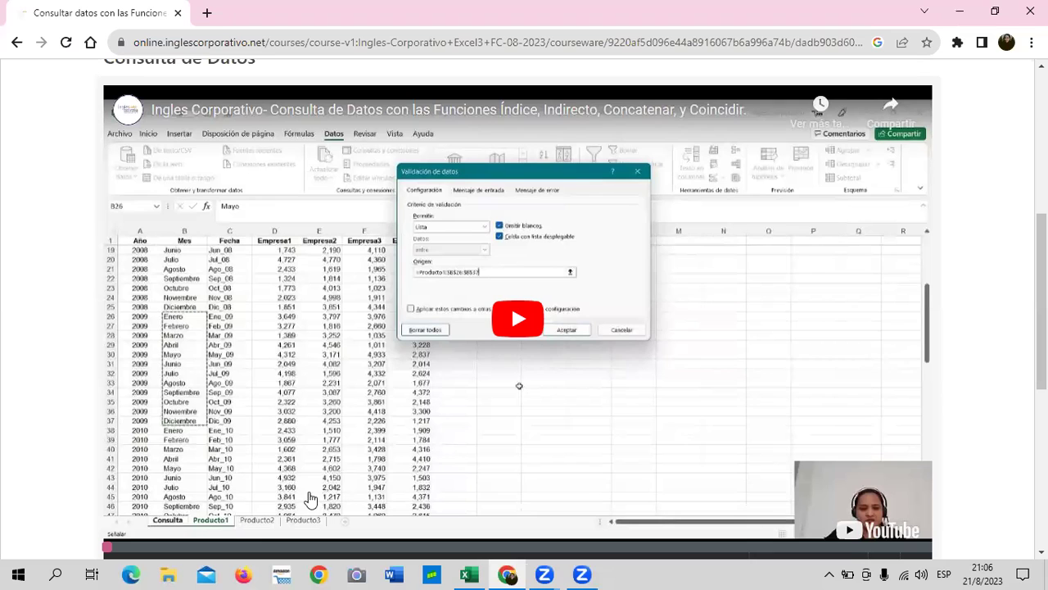
pyautogui.scroll(1, 339, 468)
pyautogui.scroll(2, 643, 372)
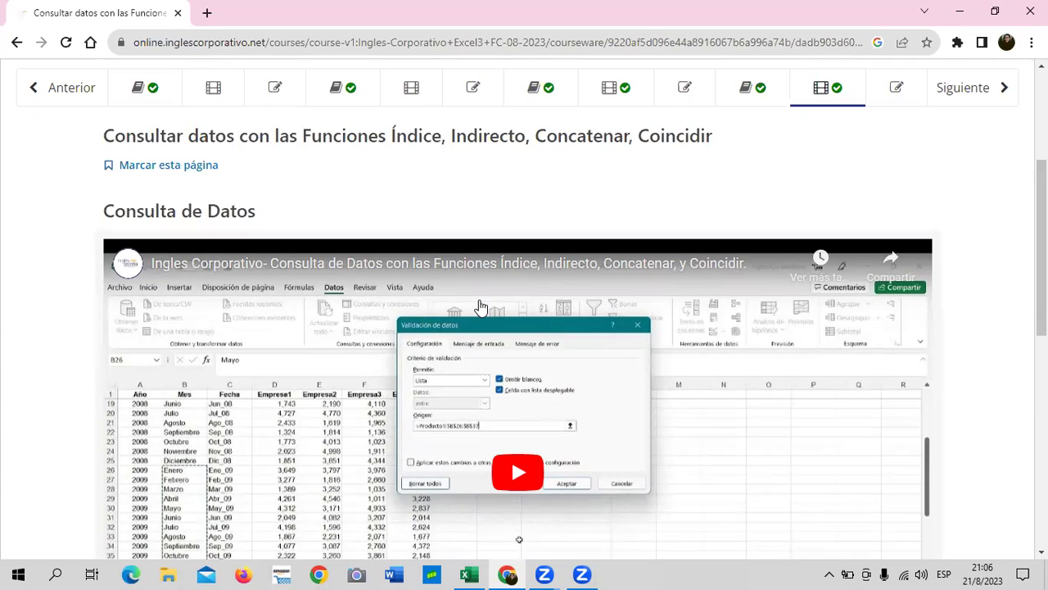
# - Return to Objetivo de la lección 2.1 and scroll to the green INDIRECTO/CONCATENAR comparison slide
pyautogui.click(166, 88)
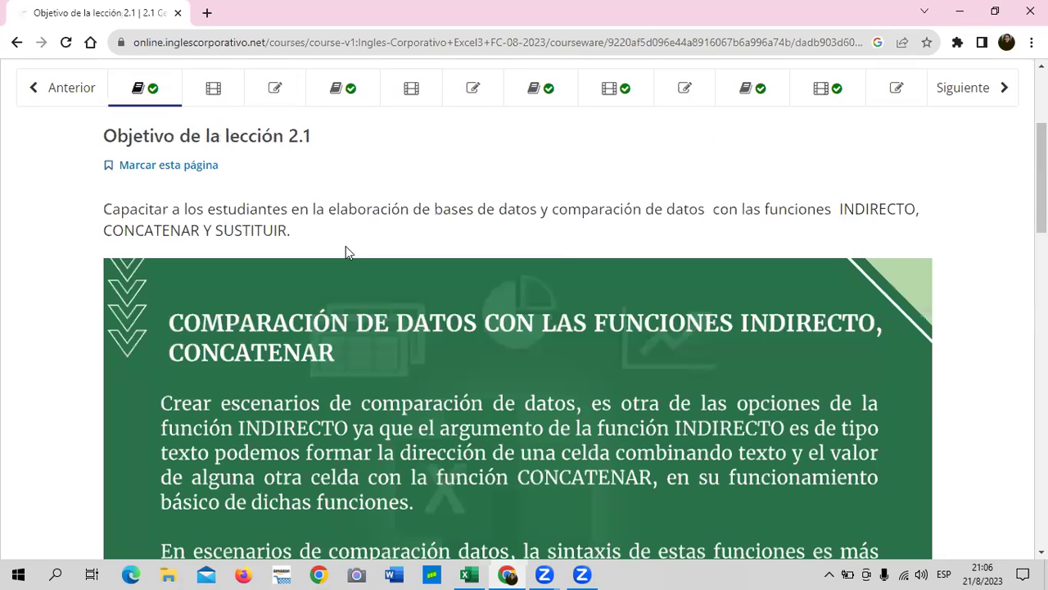
pyautogui.scroll(1, 345, 248)
pyautogui.scroll(-1, 345, 247)
pyautogui.scroll(-1, 446, 175)
pyautogui.scroll(-1, 446, 175)
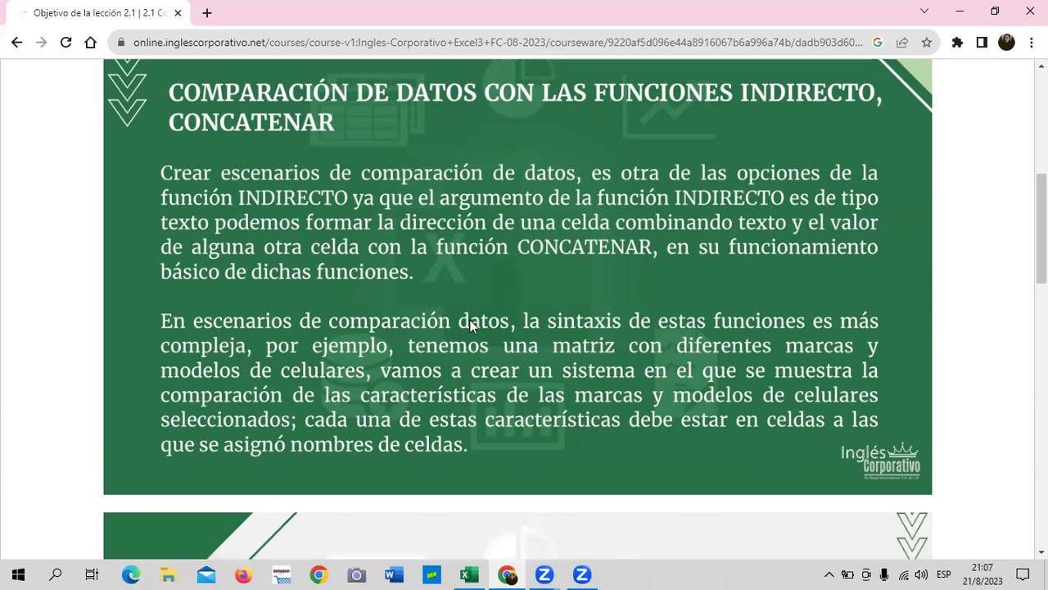
pyautogui.scroll(-1, 470, 325)
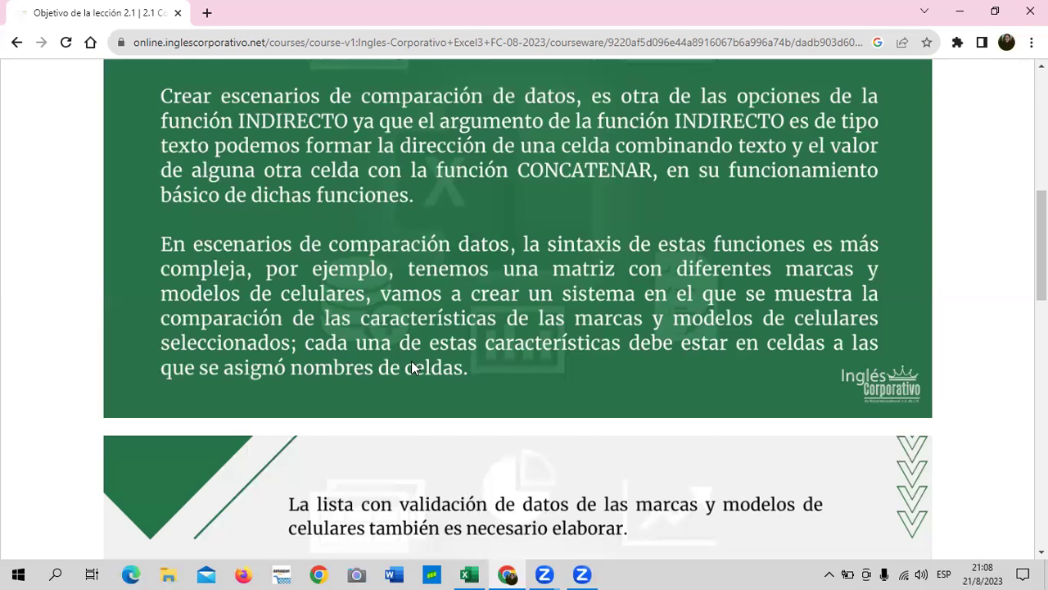
# - Scroll to the =SUSTITUIR(C7;" ";"_") and =INDIRECTO($D$4&"_mem") syntax and Droid Turbo 2 vs Galaxy A5 example
pyautogui.scroll(-2, 412, 365)
pyautogui.scroll(-2, 411, 369)
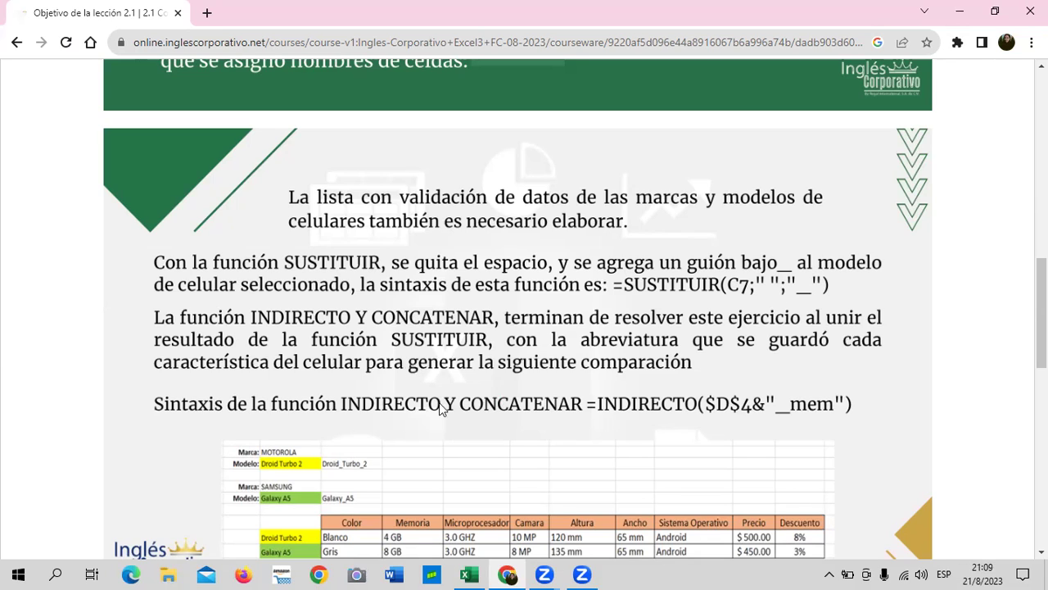
pyautogui.scroll(-1, 439, 407)
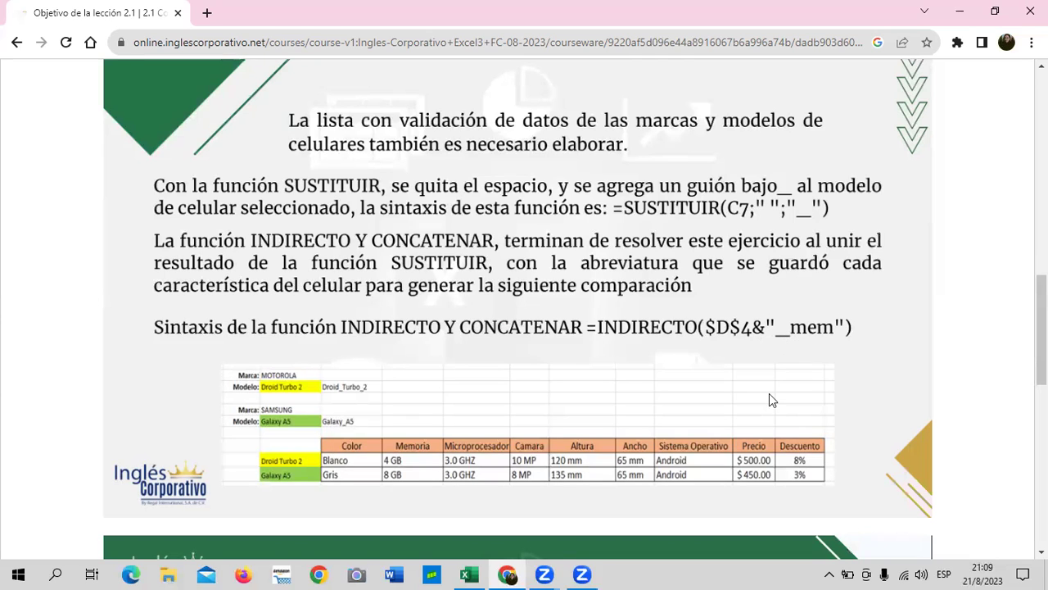
pyautogui.scroll(-1, 768, 394)
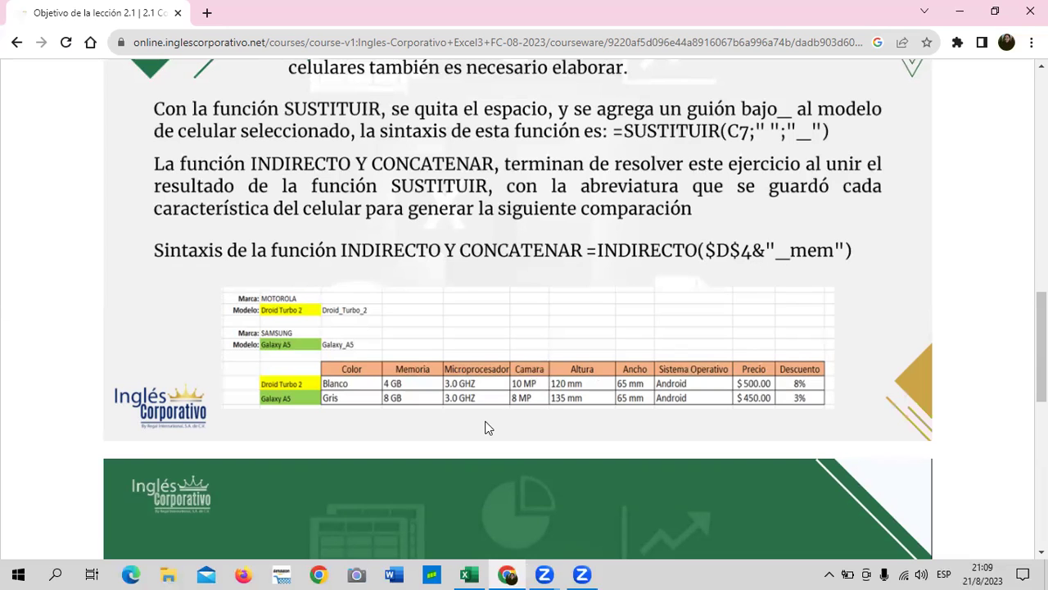
# - Scroll down to the green table of _col, _mem, _mic and _cam named cells
pyautogui.scroll(-3, 476, 397)
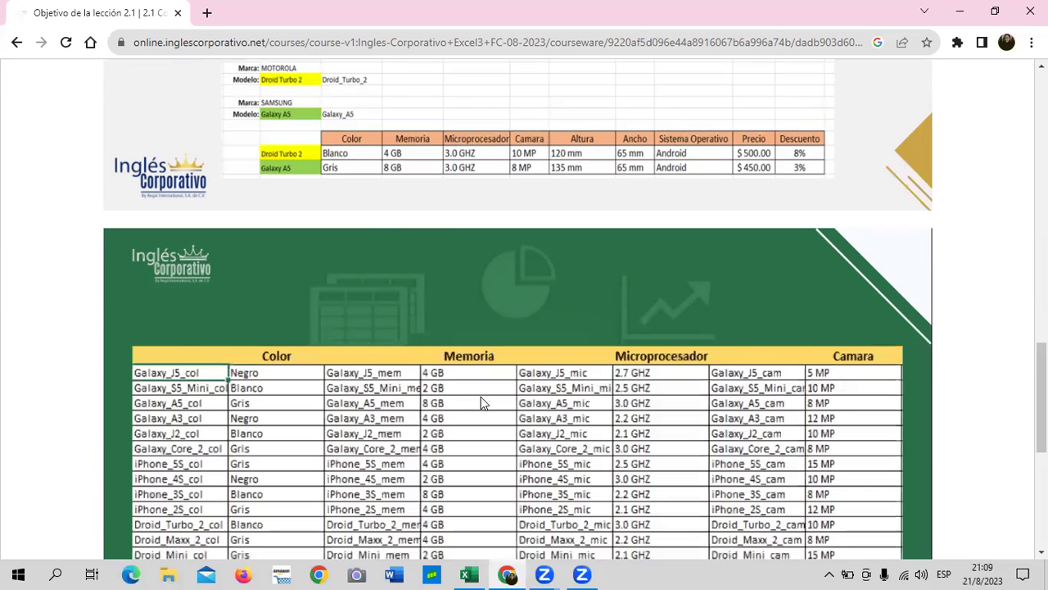
pyautogui.scroll(-2, 565, 346)
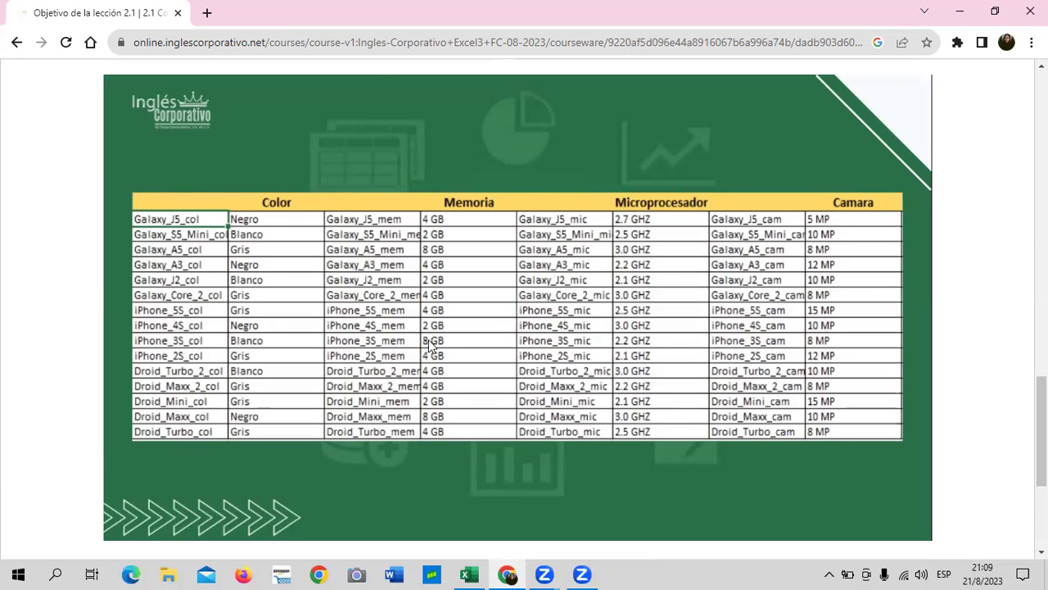
pyautogui.scroll(-2, 428, 348)
pyautogui.scroll(-2, 423, 348)
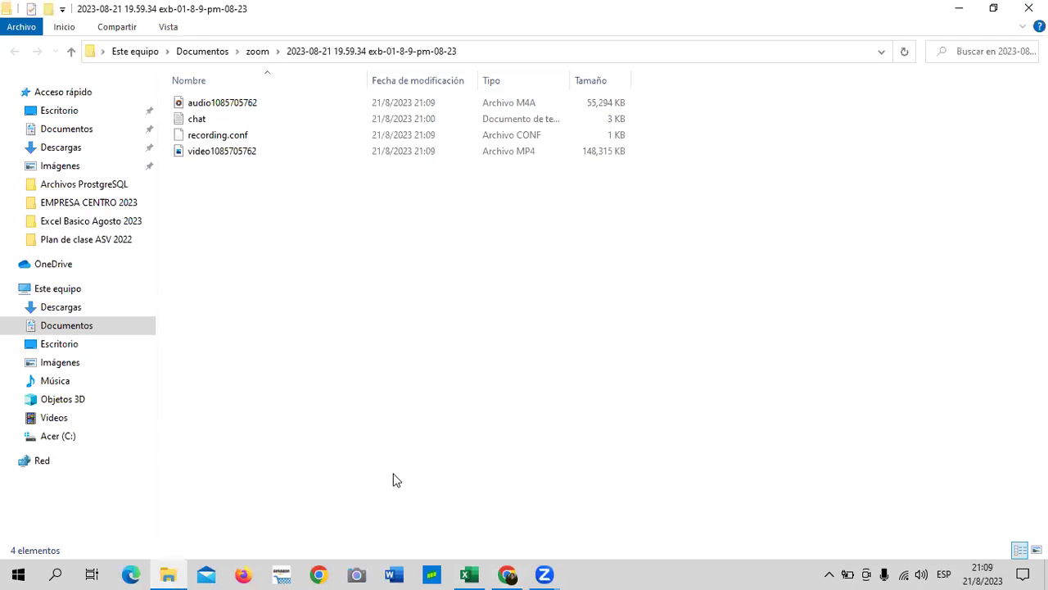
# - Switch to Excel's BASE DE DATOS sheet and inspect the _col formulas in E4 and E12
pyautogui.hotkey('alt', 'Tab')
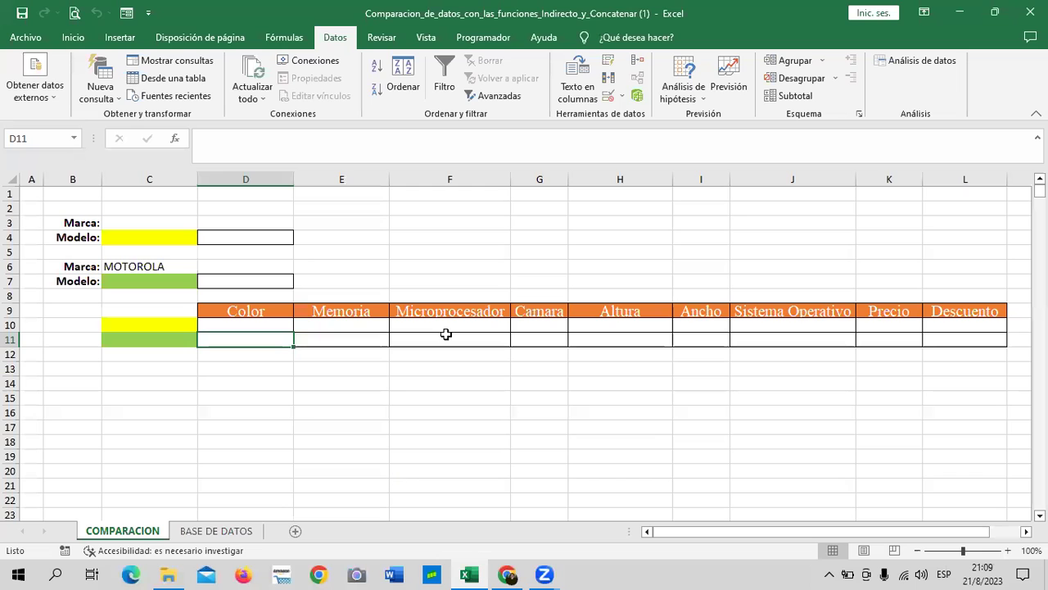
pyautogui.click(237, 533)
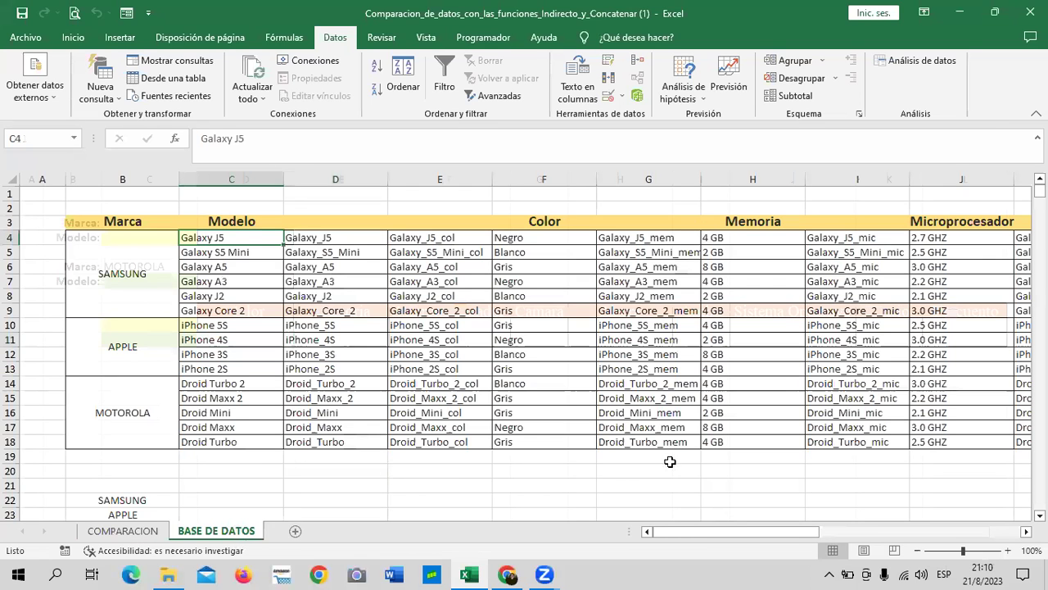
pyautogui.moveTo(700, 531)
pyautogui.mouseDown()
pyautogui.moveTo(878, 530)
pyautogui.moveTo(661, 552)
pyautogui.mouseUp()
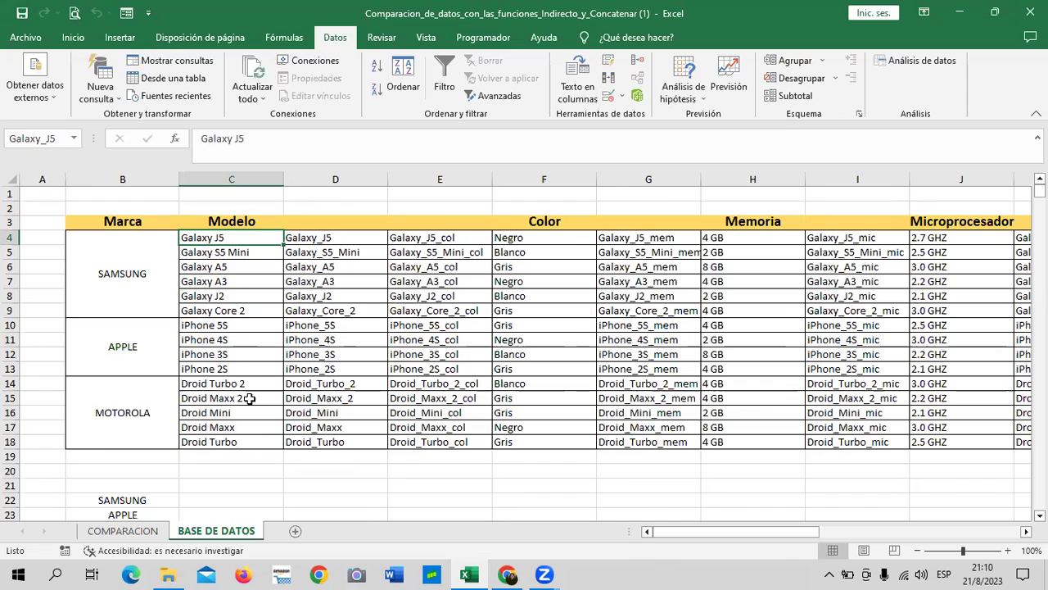
pyautogui.click(256, 173)
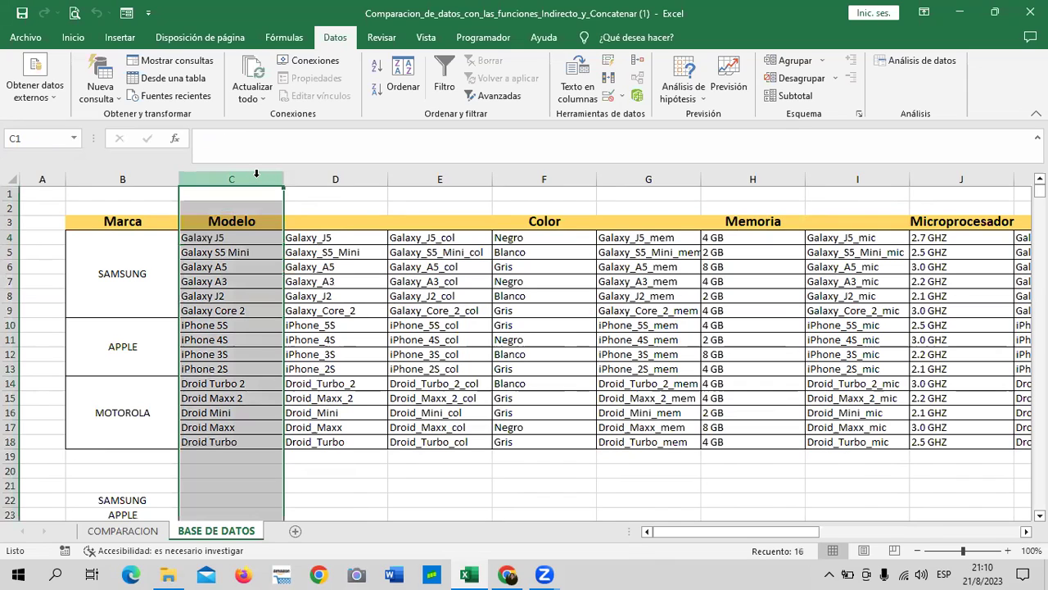
pyautogui.click(432, 174)
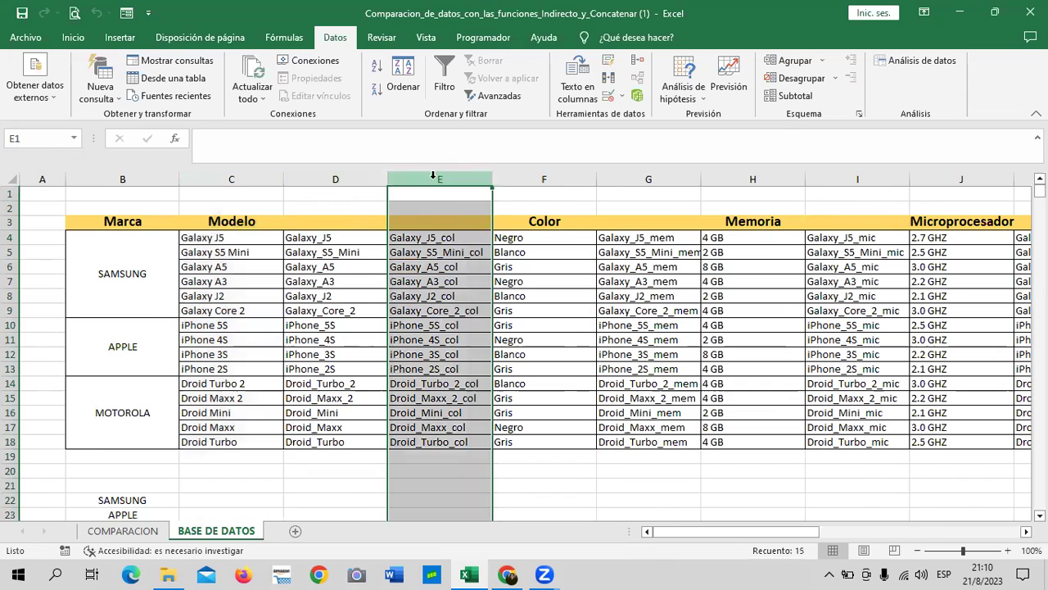
pyautogui.click(427, 237)
pyautogui.click(448, 354)
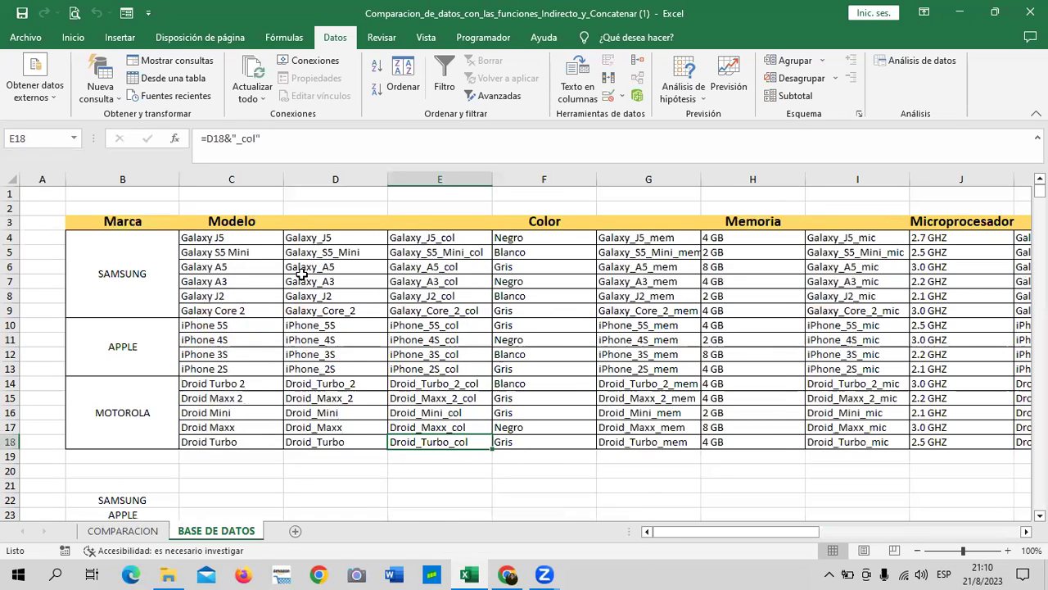
# - Compare the SUSTITUIR formulas in D4 and D11 against the Galaxy J5 model in C4
pyautogui.click(309, 239)
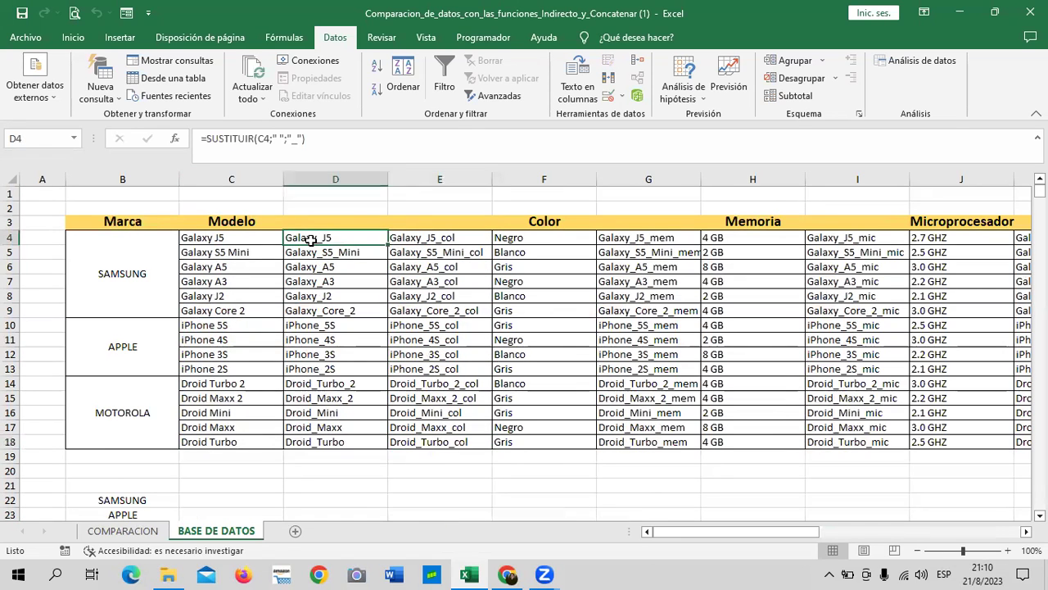
pyautogui.click(258, 237)
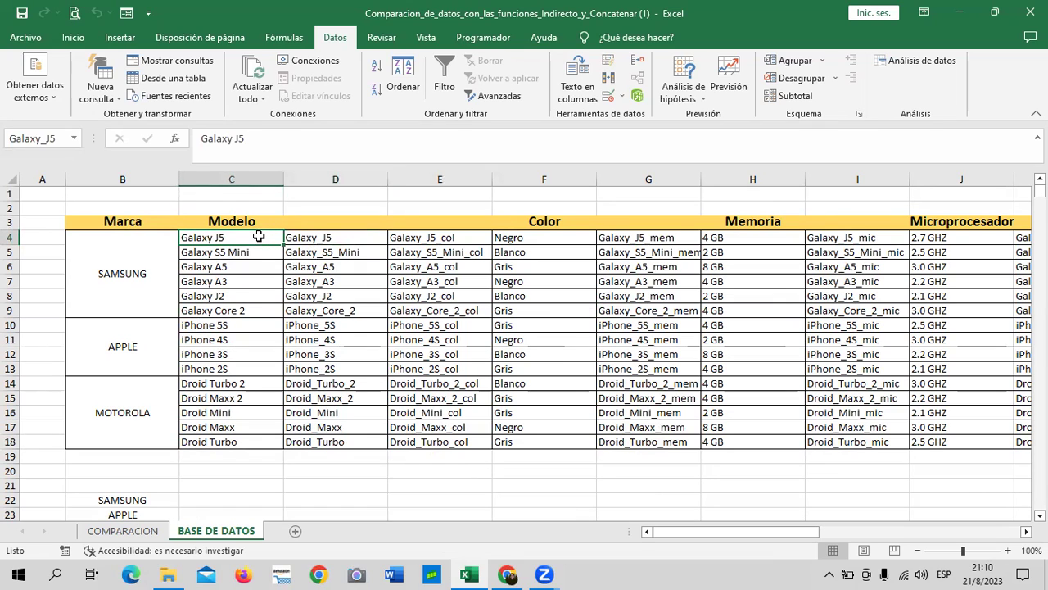
pyautogui.click(330, 244)
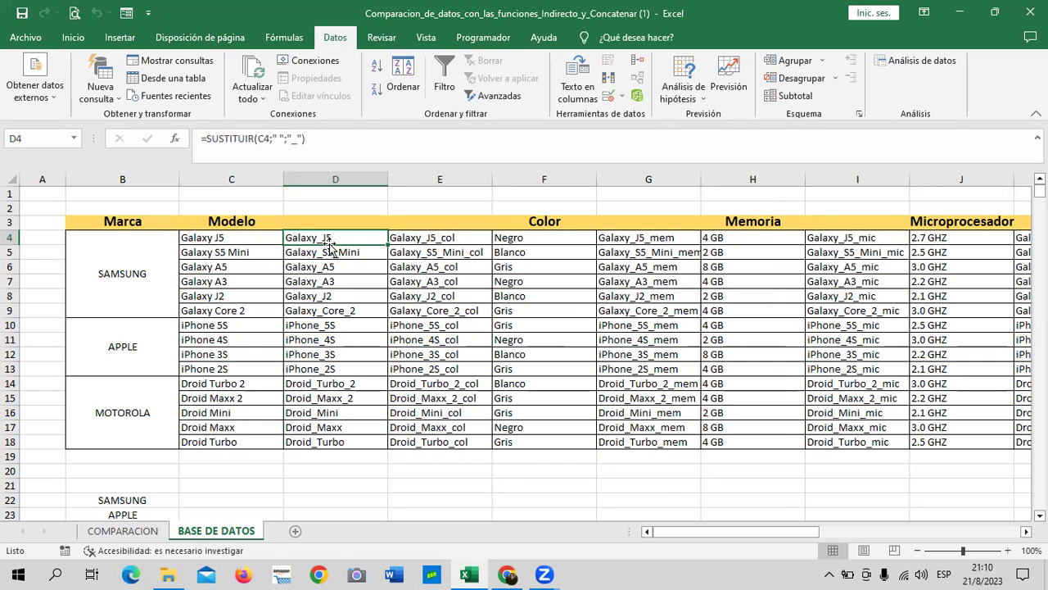
pyautogui.click(339, 336)
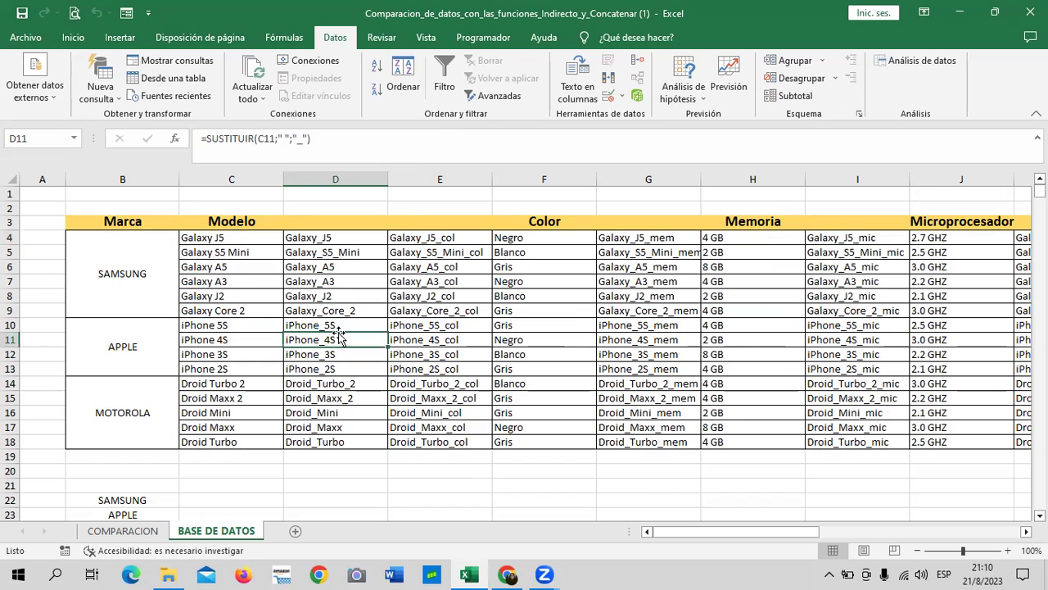
pyautogui.click(330, 238)
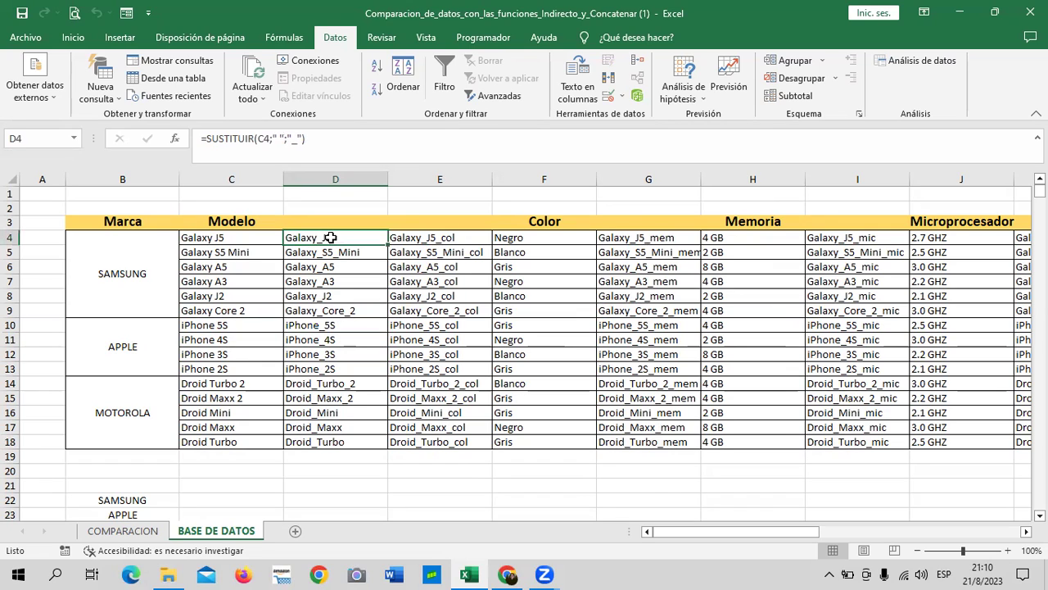
pyautogui.click(260, 238)
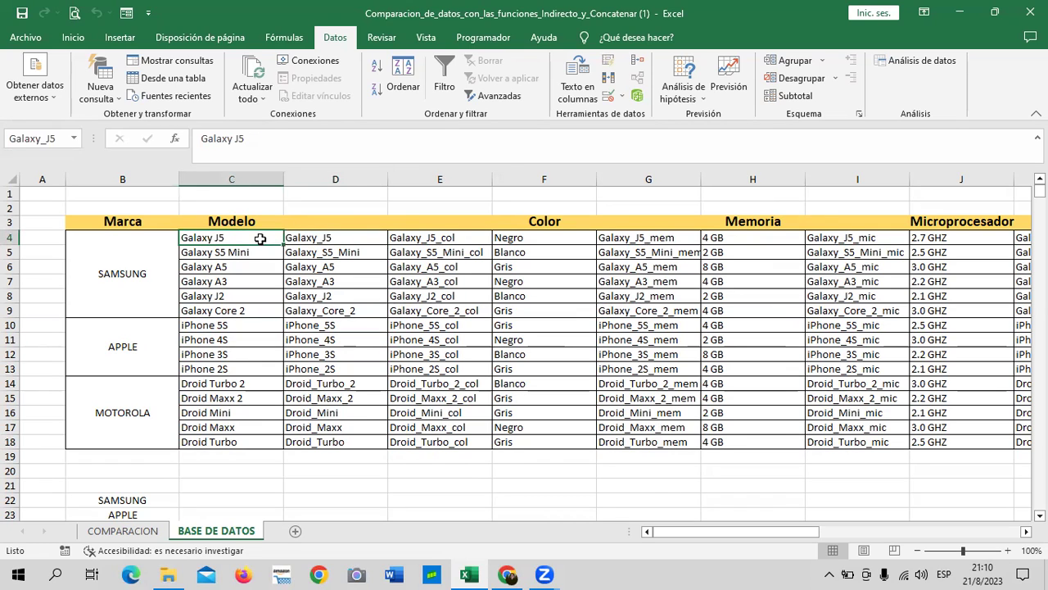
# - Check the Droid Turbo model cell and the merged SAMSUNG, APPLE and MOTOROLA brand cells
pyautogui.click(238, 444)
pyautogui.click(115, 292)
pyautogui.click(129, 352)
pyautogui.click(128, 415)
pyautogui.scroll(-2, 164, 438)
pyautogui.scroll(2, 175, 431)
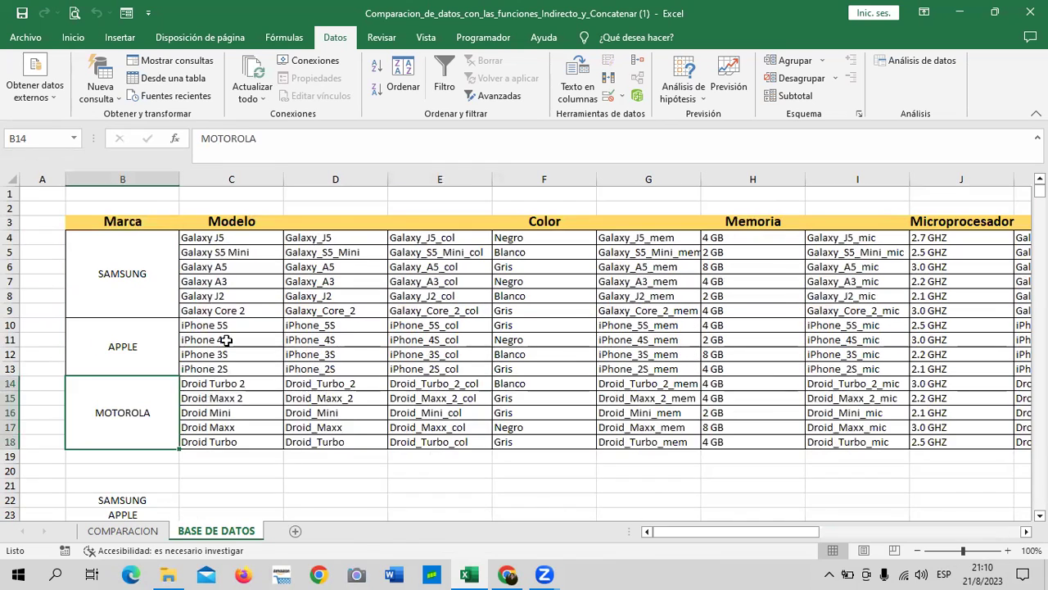
# - Review Galaxy Core 2, S5 Mini and J5 with the D4 SUSTITUIR, E4 _col and F4 Negro values
pyautogui.click(216, 308)
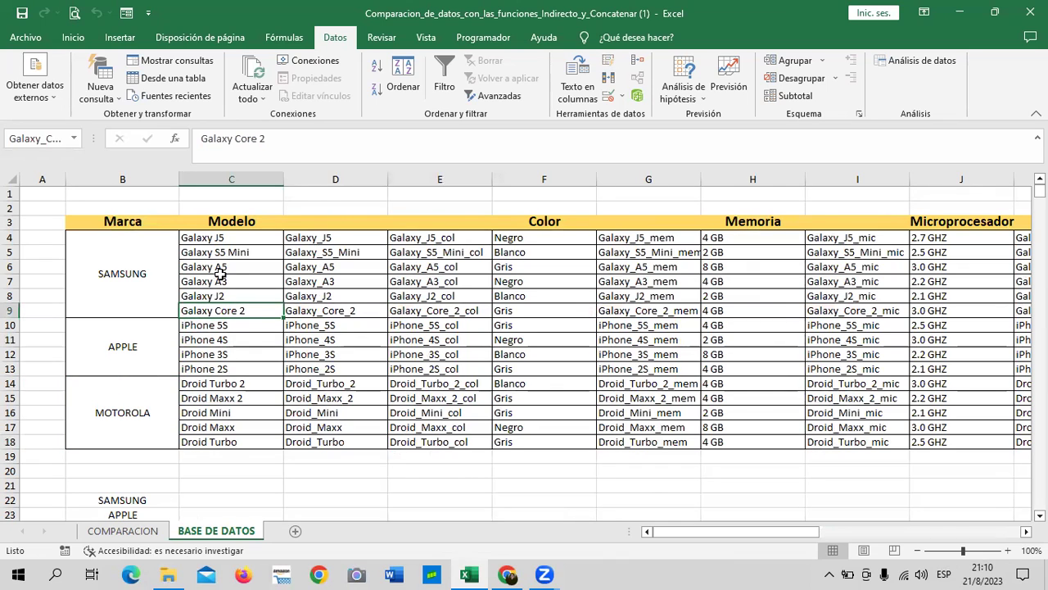
pyautogui.click(227, 249)
pyautogui.click(229, 236)
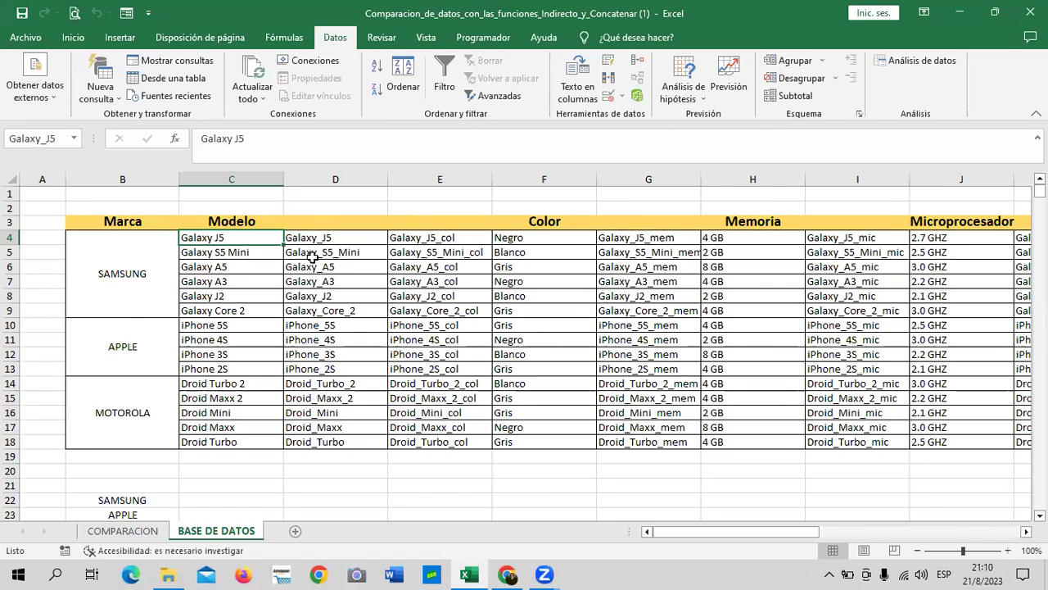
pyautogui.click(344, 239)
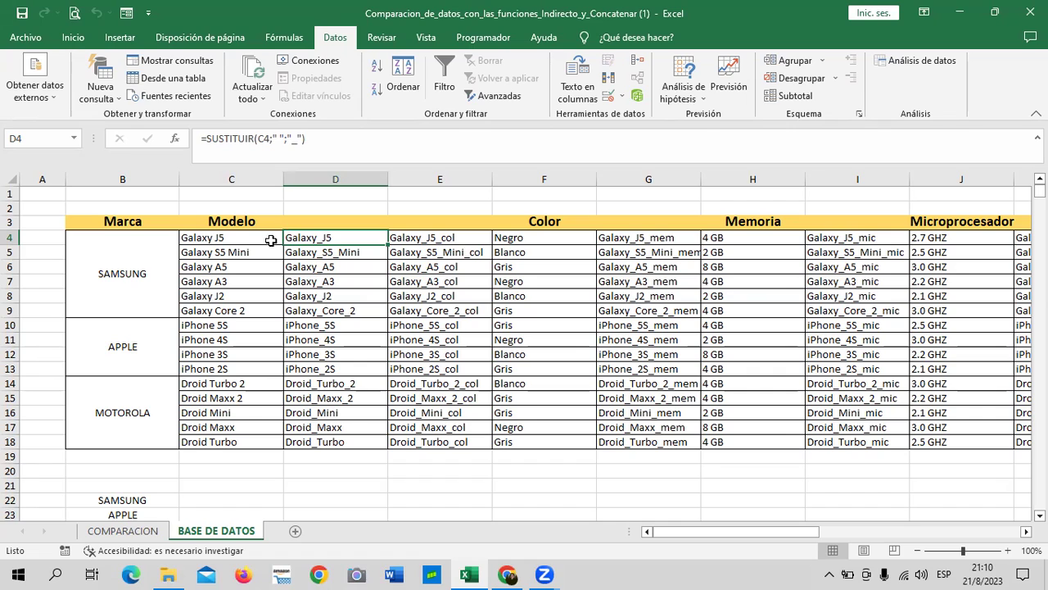
pyautogui.click(469, 237)
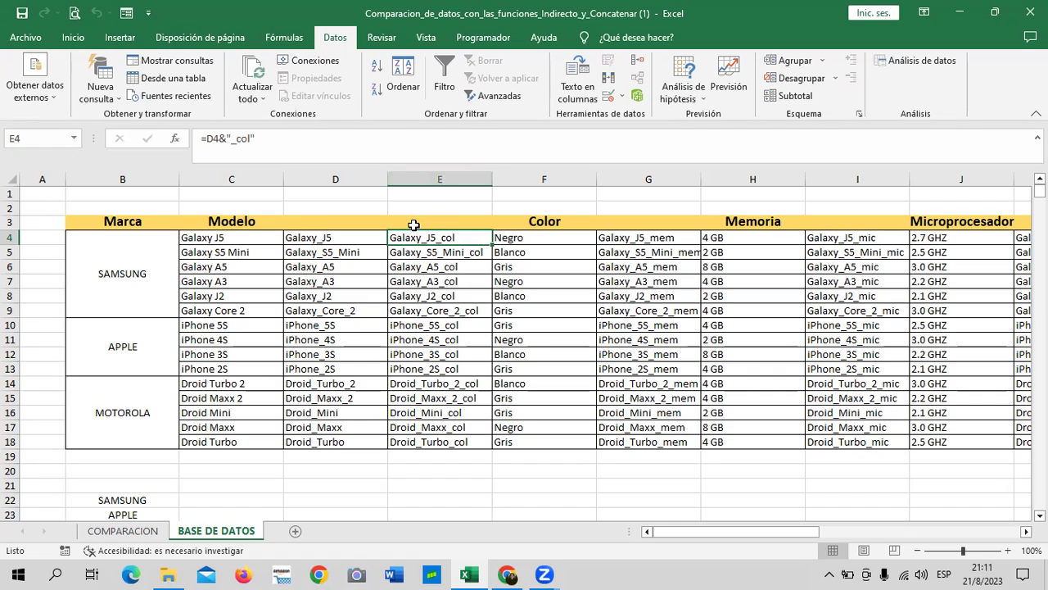
pyautogui.click(518, 238)
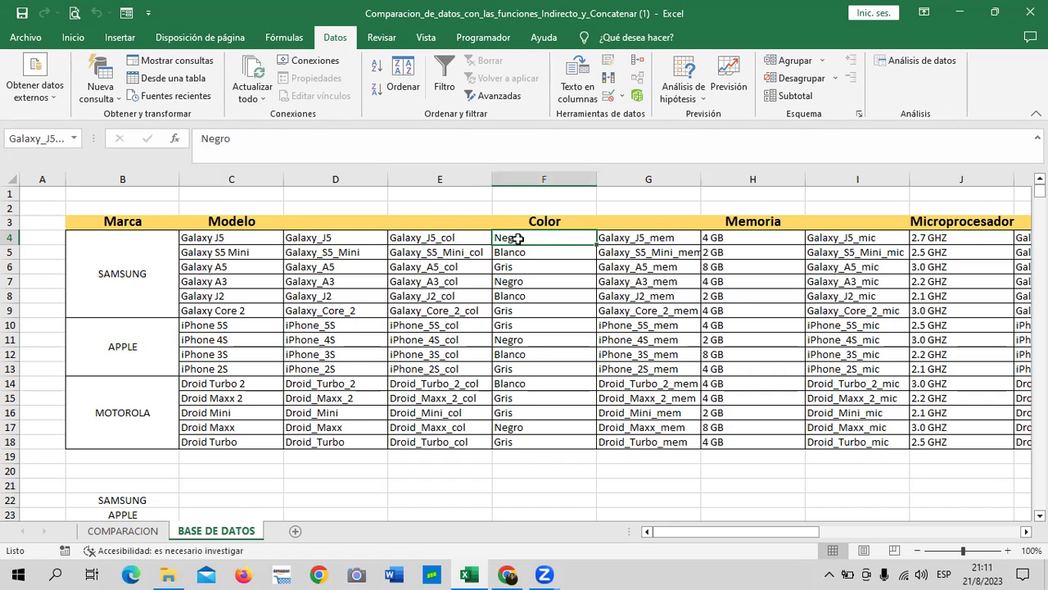
pyautogui.click(465, 237)
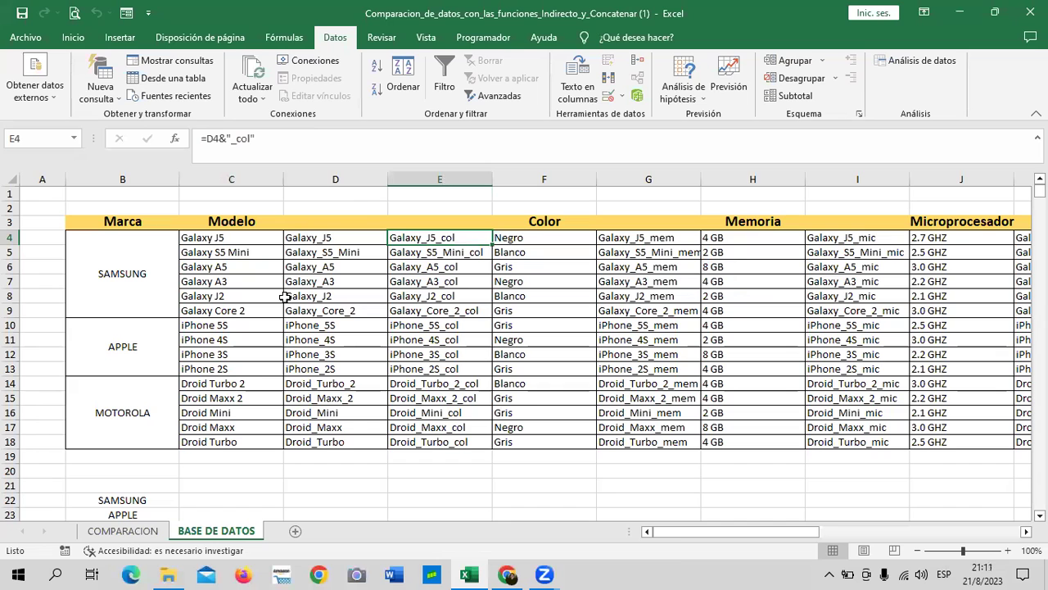
pyautogui.click(1023, 533)
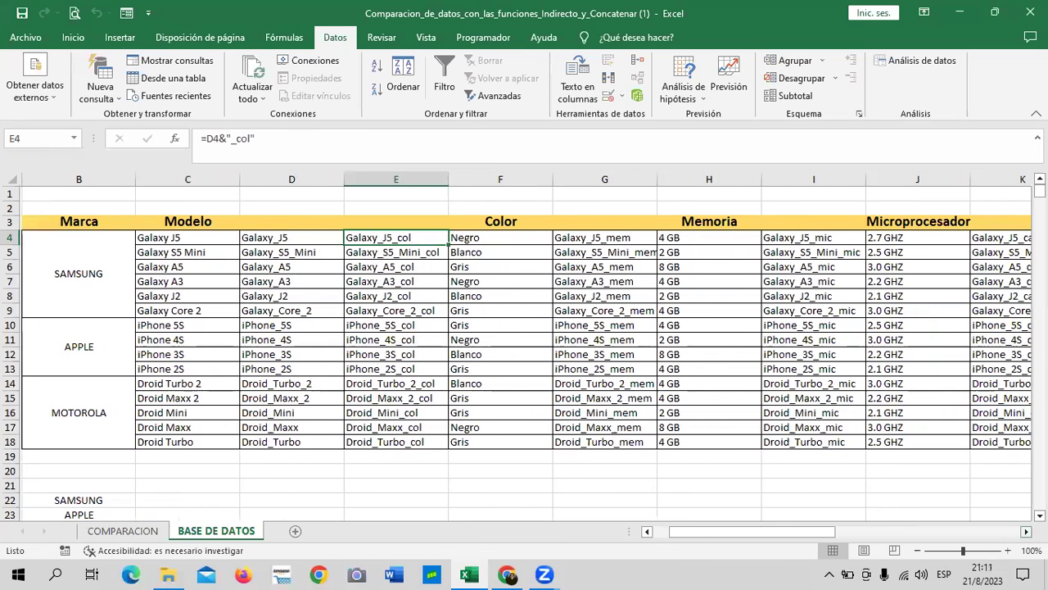
pyautogui.click(1023, 533)
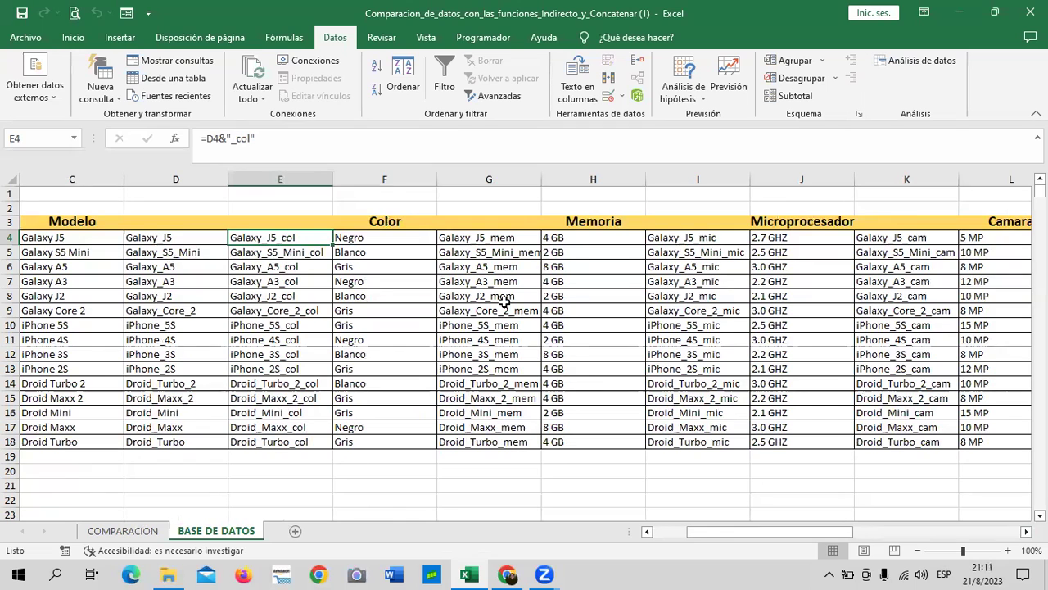
pyautogui.click(397, 228)
pyautogui.click(573, 244)
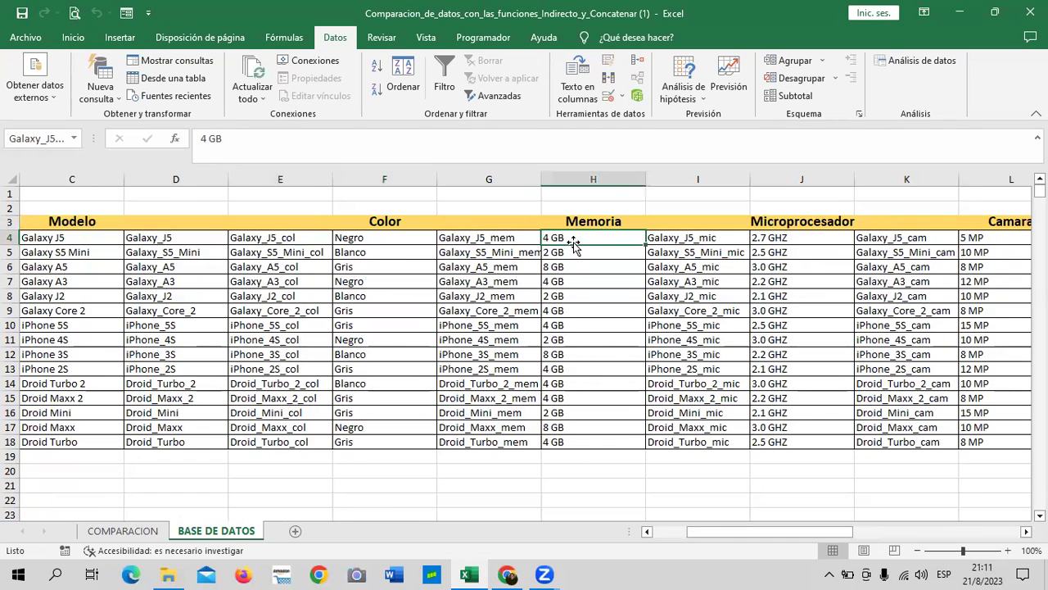
pyautogui.click(508, 240)
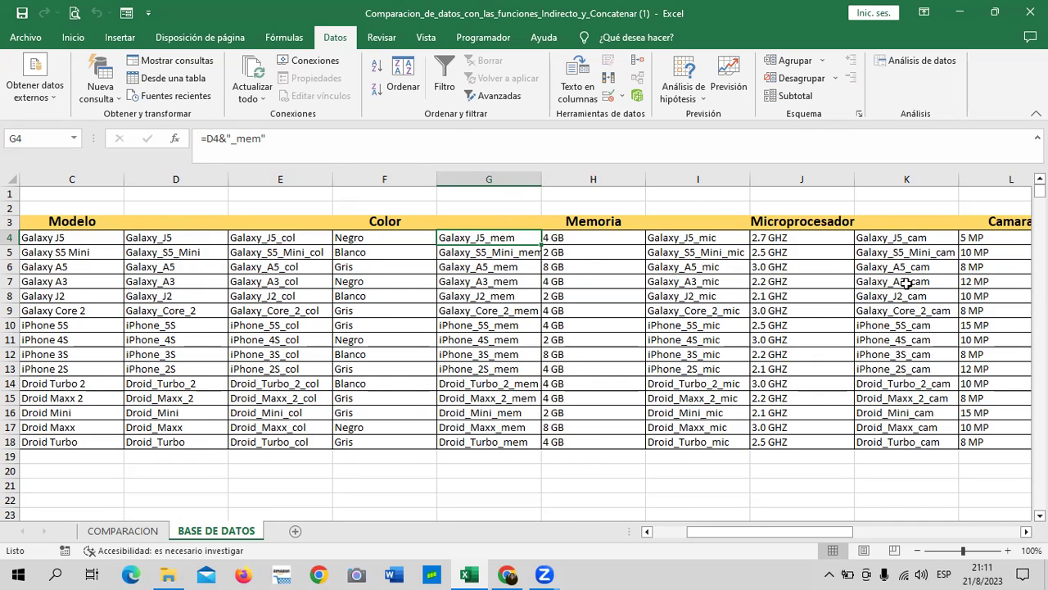
pyautogui.click(792, 237)
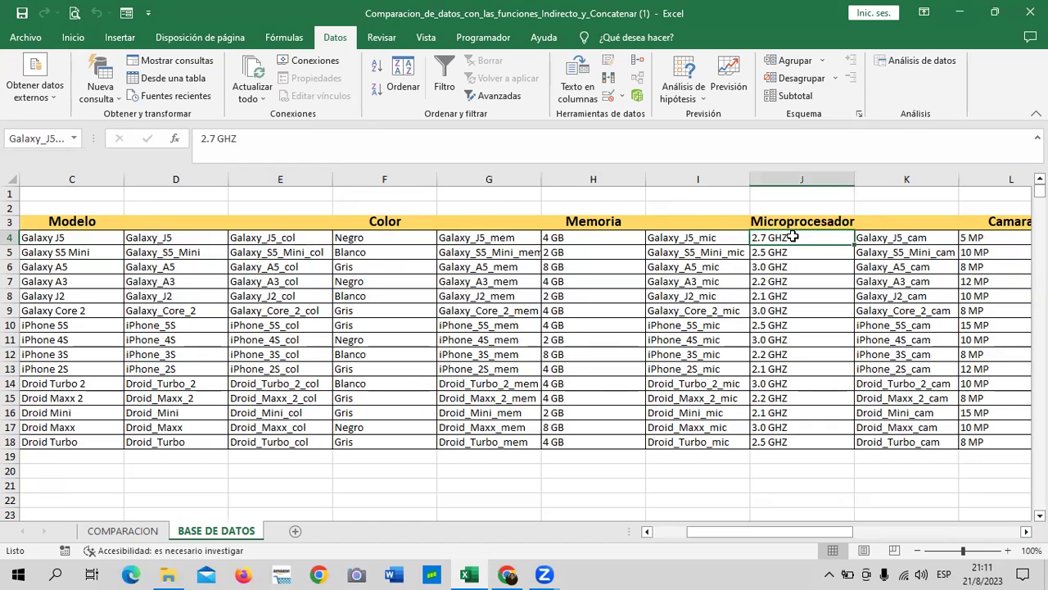
pyautogui.click(723, 238)
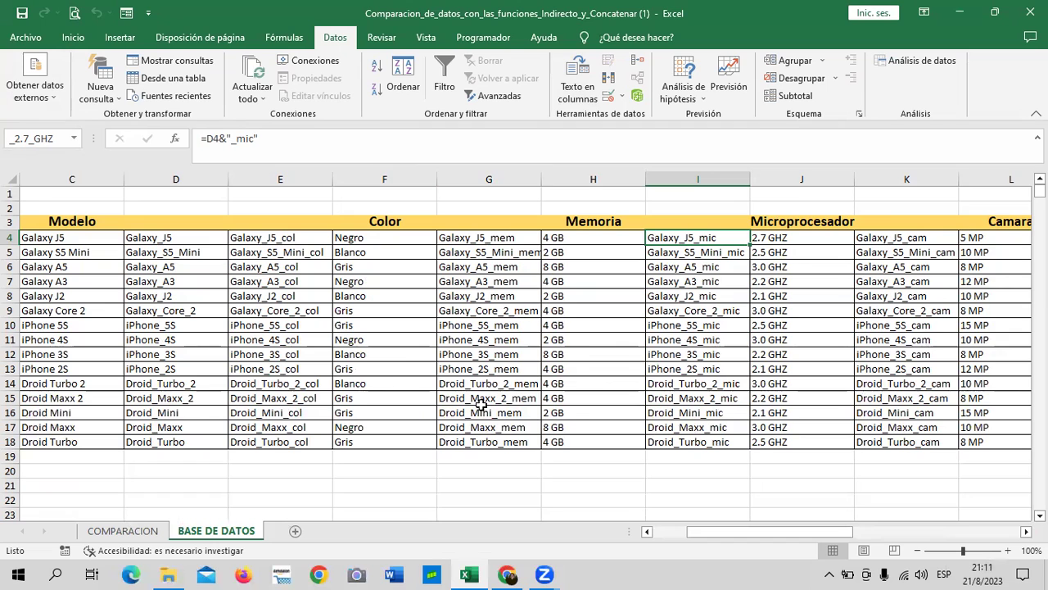
pyautogui.click(486, 442)
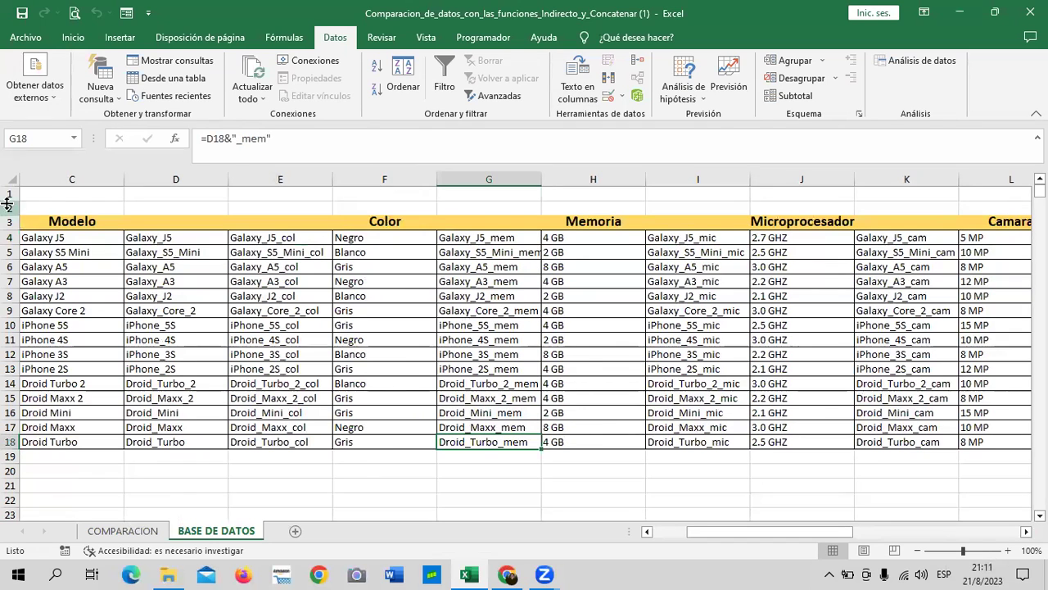
pyautogui.click(578, 445)
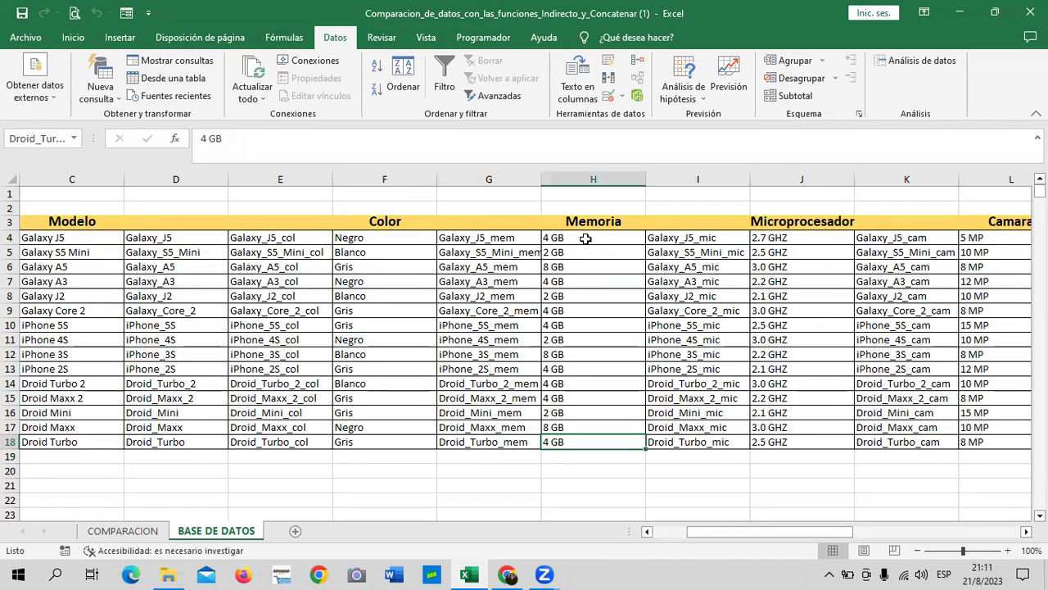
pyautogui.click(517, 236)
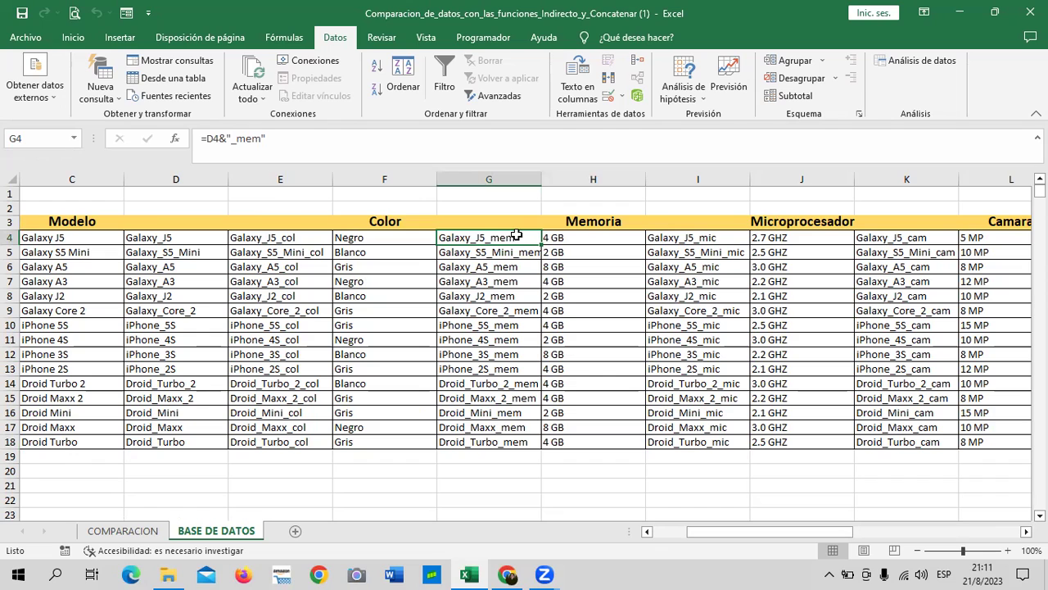
pyautogui.click(731, 237)
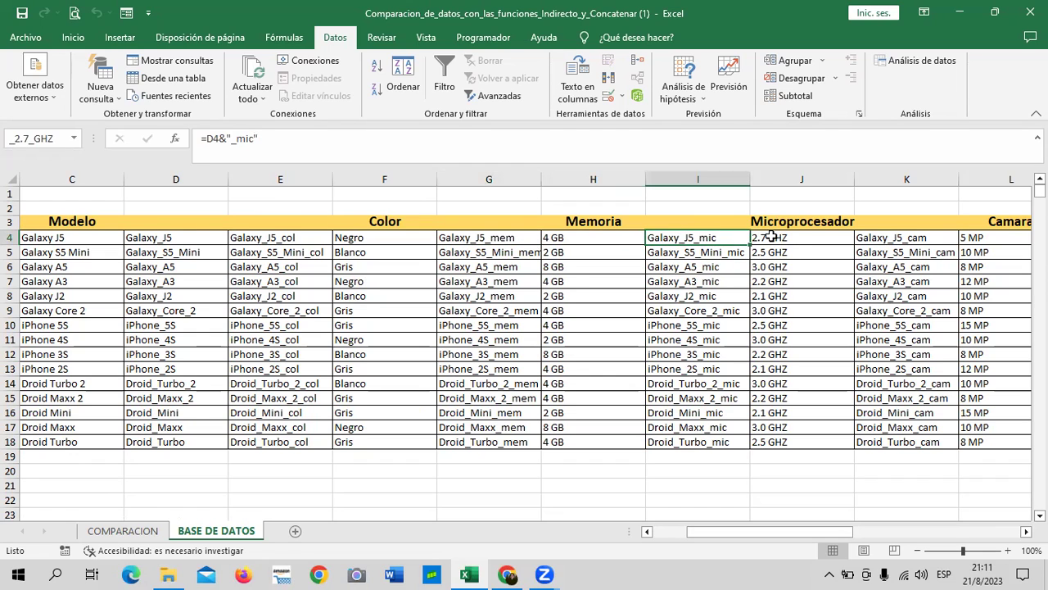
pyautogui.click(770, 237)
pyautogui.click(594, 235)
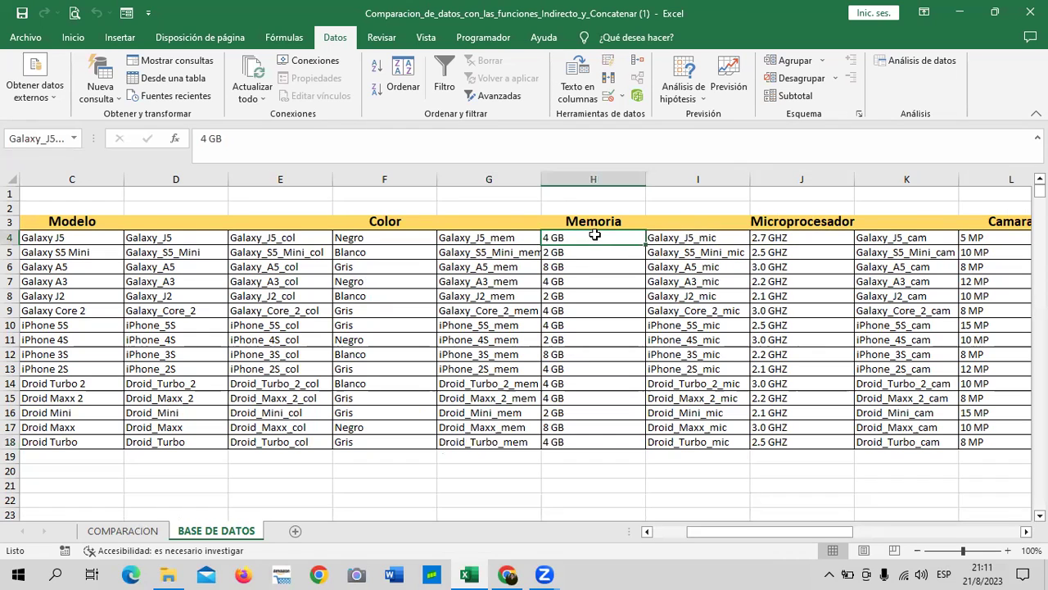
pyautogui.click(761, 239)
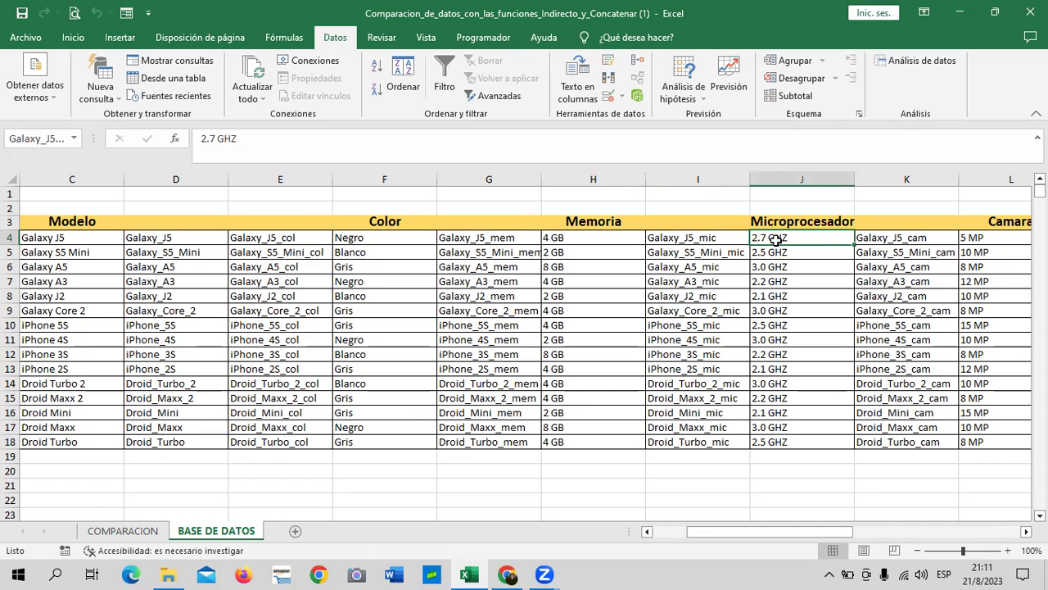
pyautogui.click(884, 239)
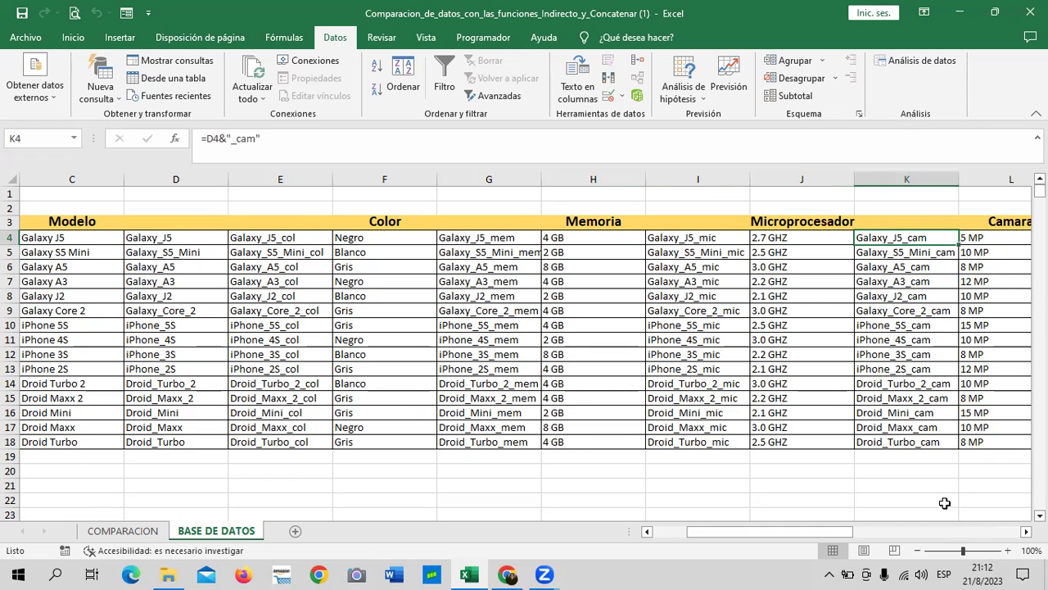
pyautogui.moveTo(843, 532); pyautogui.dragTo(894, 532)
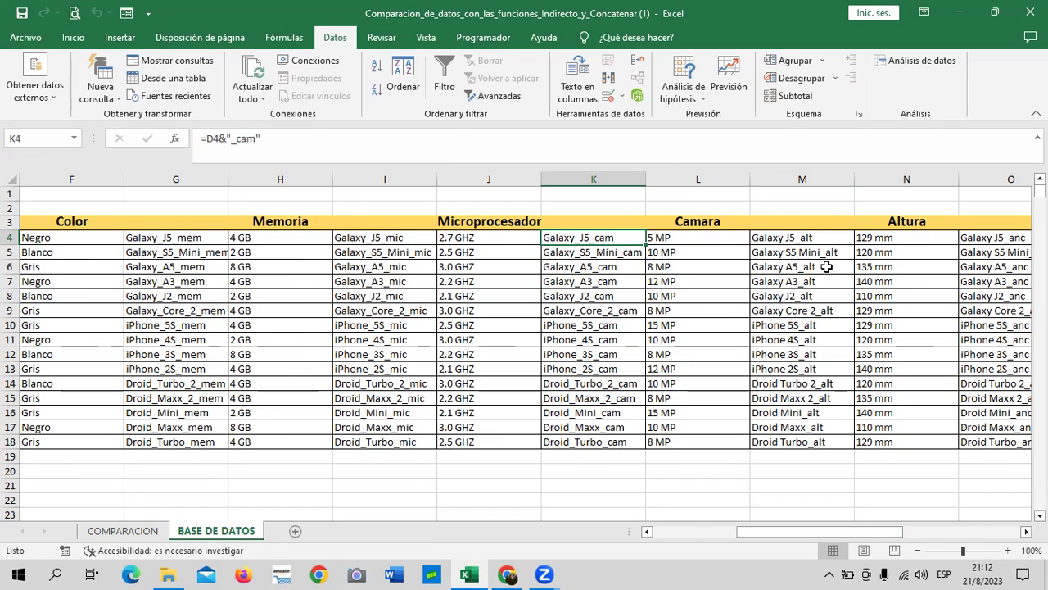
pyautogui.click(889, 239)
pyautogui.click(795, 237)
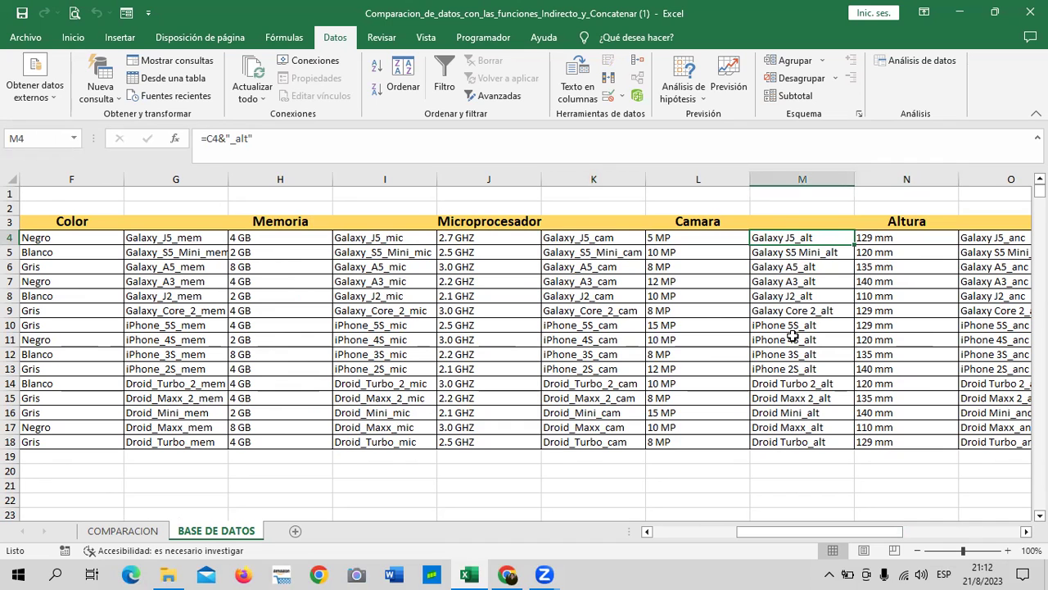
pyautogui.moveTo(864, 532); pyautogui.dragTo(915, 535)
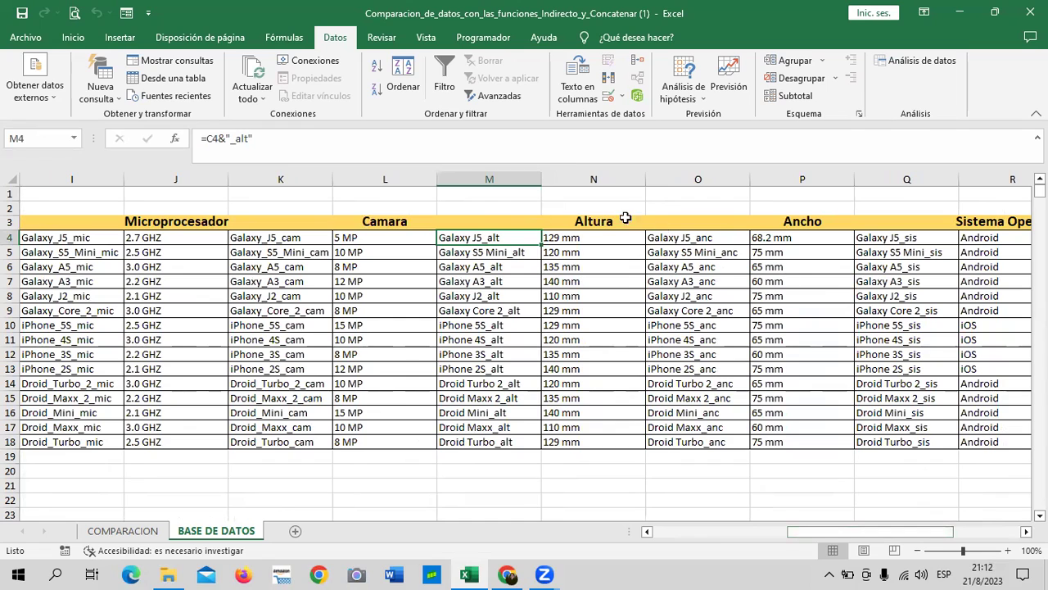
pyautogui.click(725, 236)
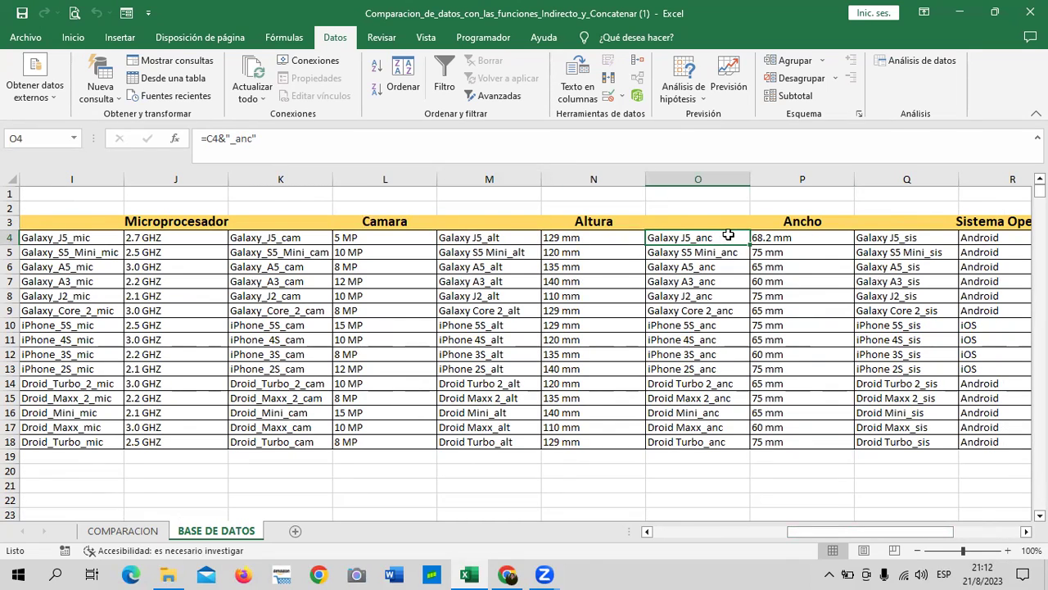
pyautogui.click(768, 238)
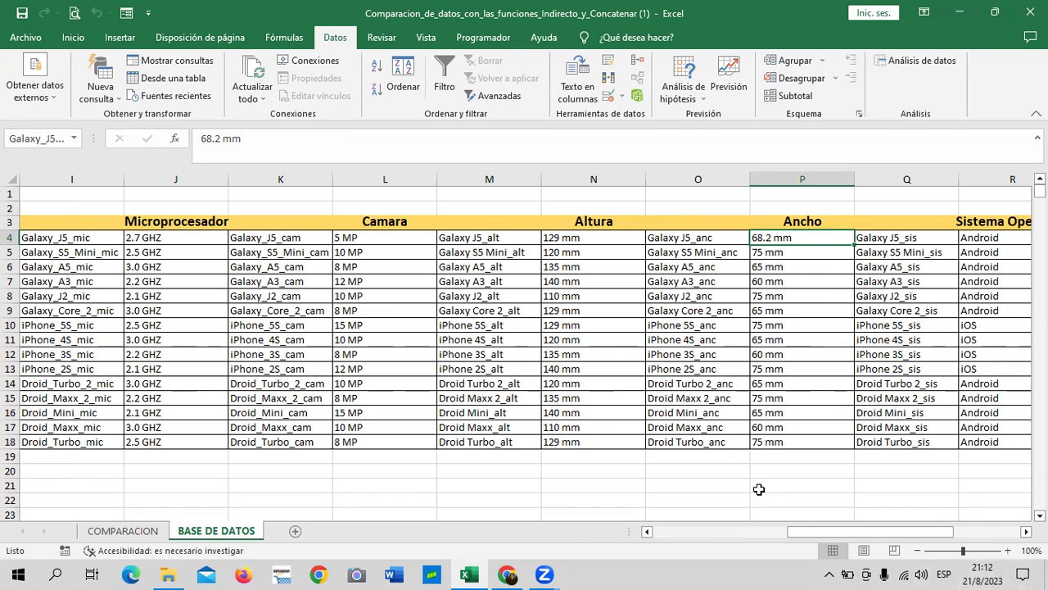
# - Check the Sistema Operativo values, including Android, for Galaxy J5, Galaxy J2 and Droid Maxx 2
pyautogui.moveTo(909, 532); pyautogui.dragTo(980, 533)
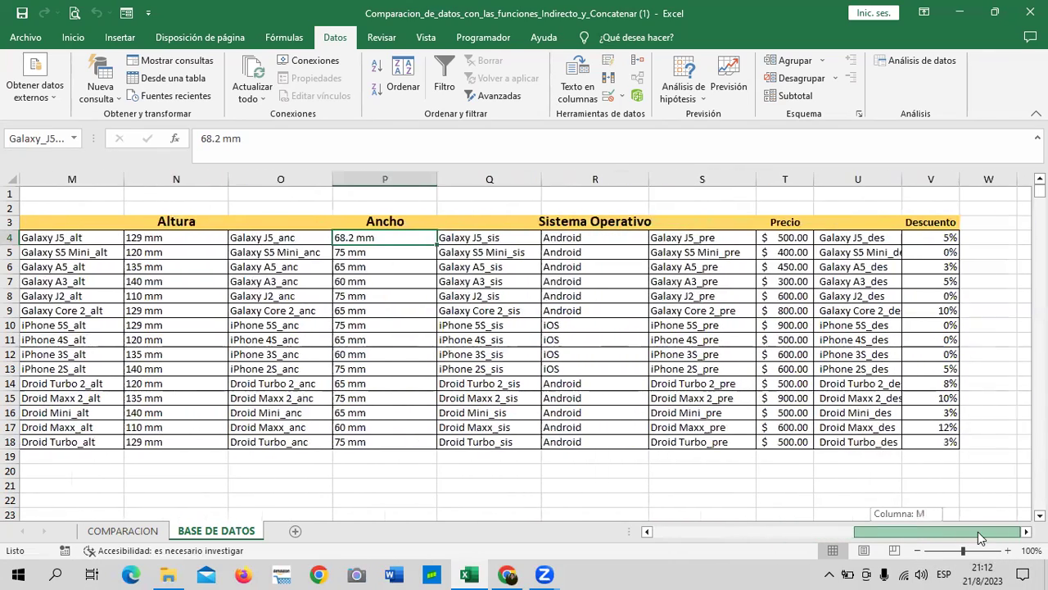
pyautogui.click(579, 236)
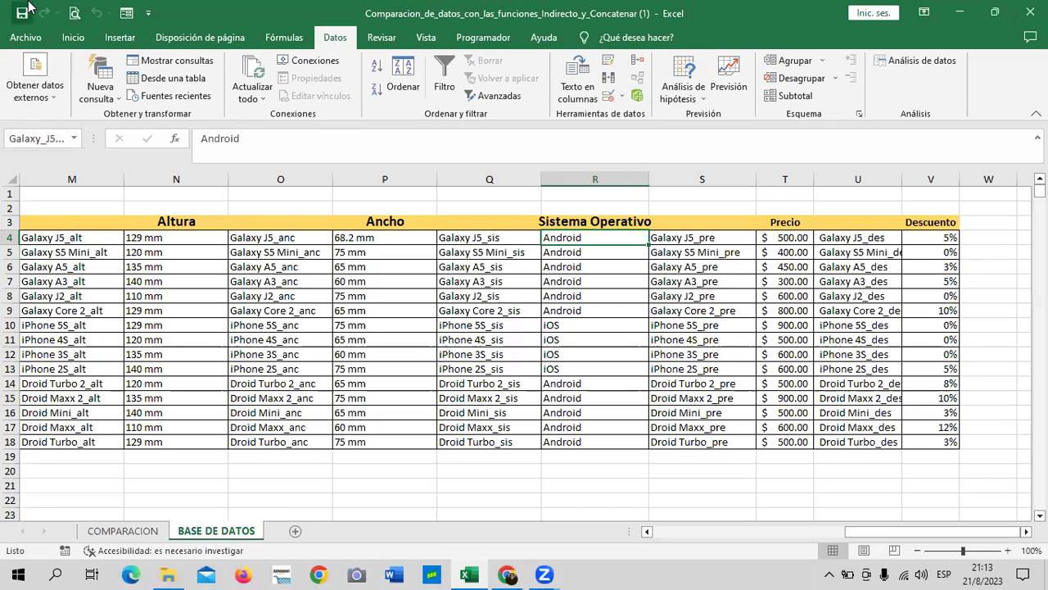
pyautogui.click(571, 269)
pyautogui.click(572, 401)
pyautogui.click(599, 293)
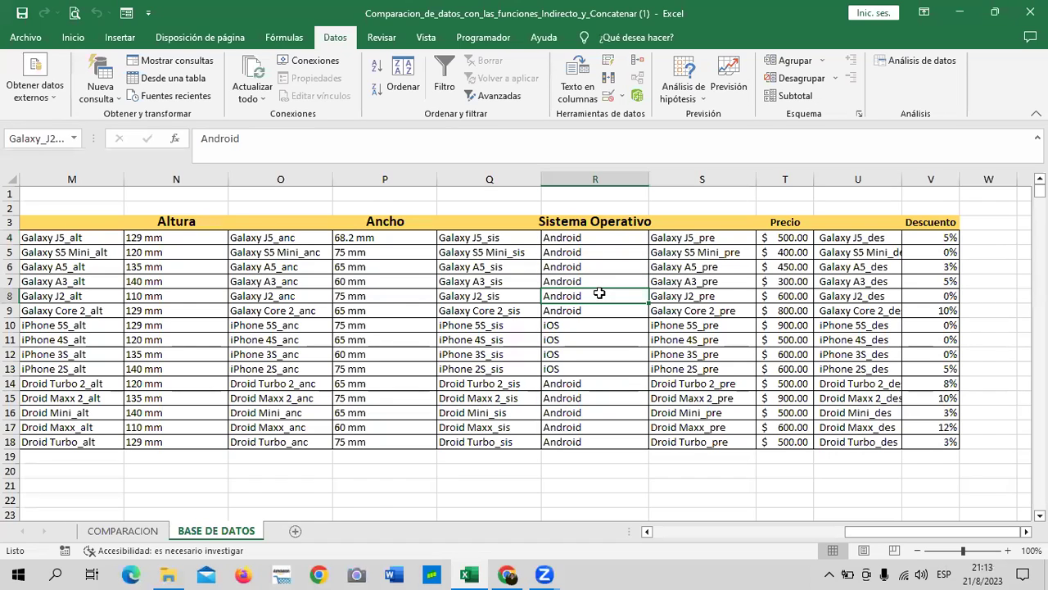
# - Review the _pre name formula in S4 and the price and discount values for Galaxy J5, J2, Droid Turbo
pyautogui.click(722, 268)
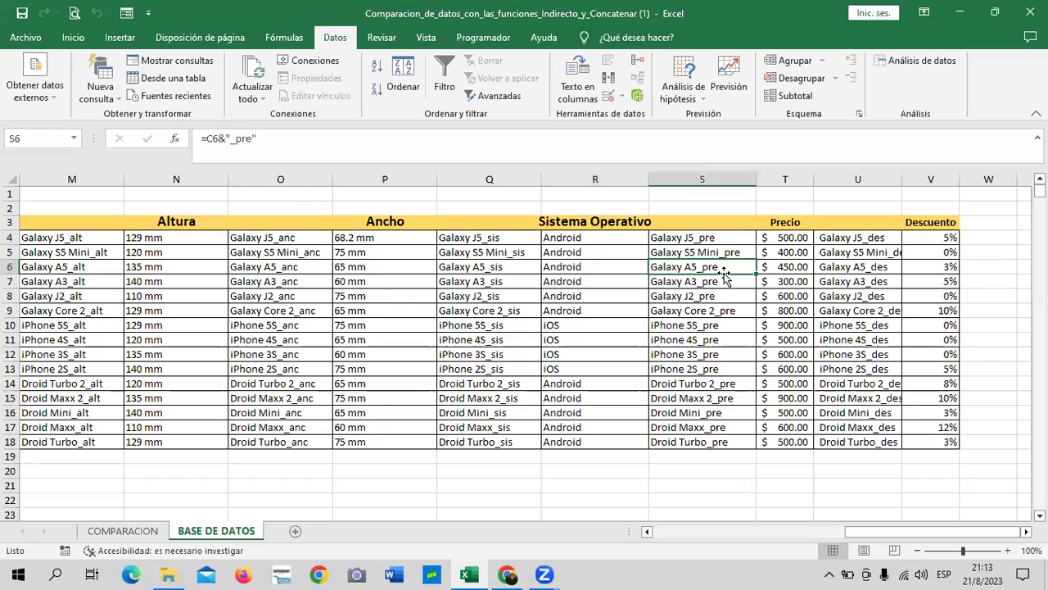
pyautogui.click(778, 239)
pyautogui.click(772, 435)
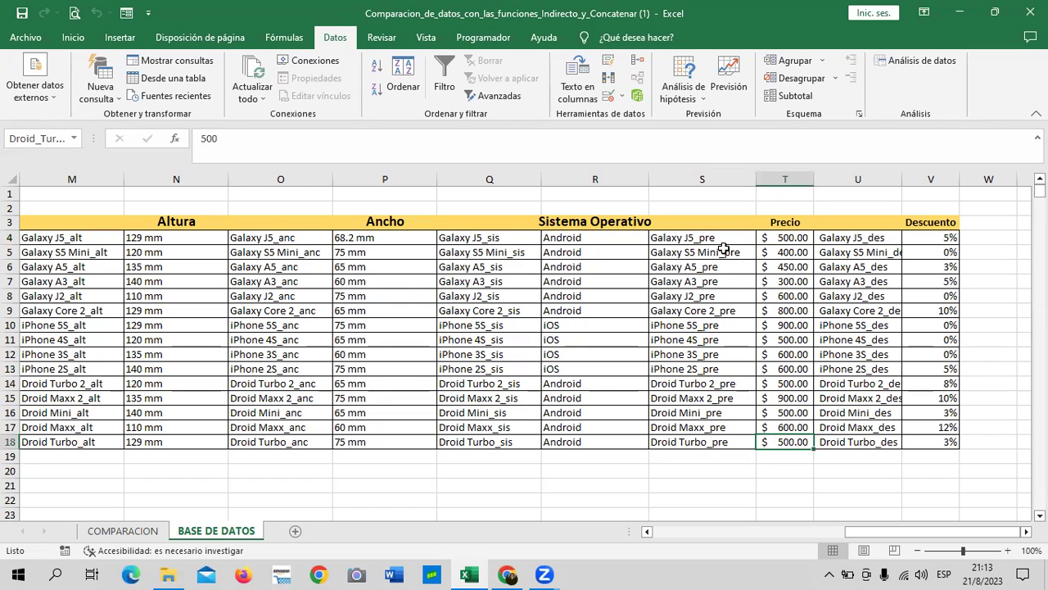
pyautogui.click(729, 241)
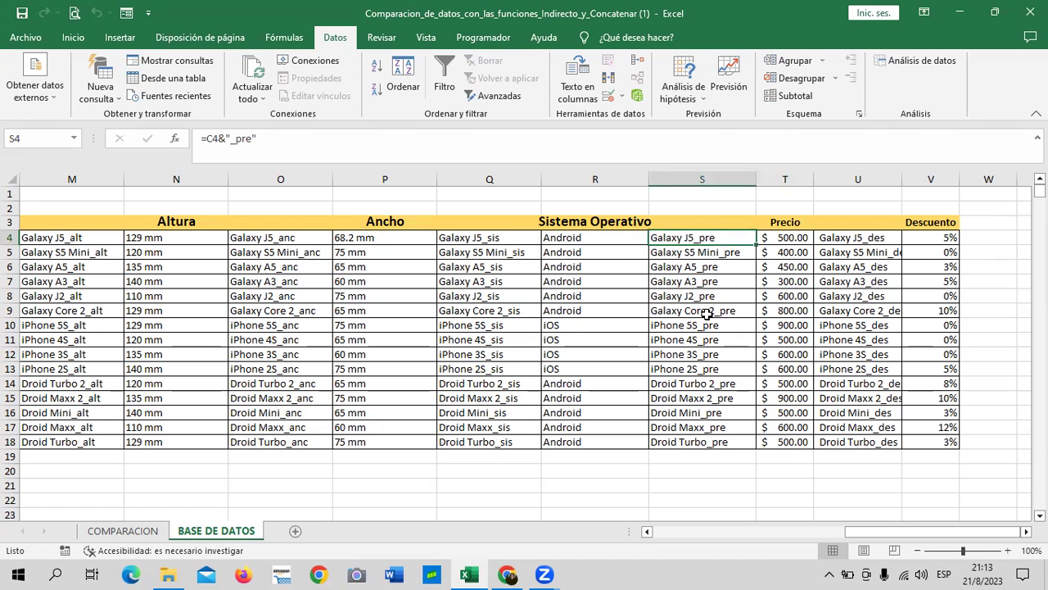
pyautogui.click(917, 240)
pyautogui.click(934, 297)
pyautogui.click(933, 441)
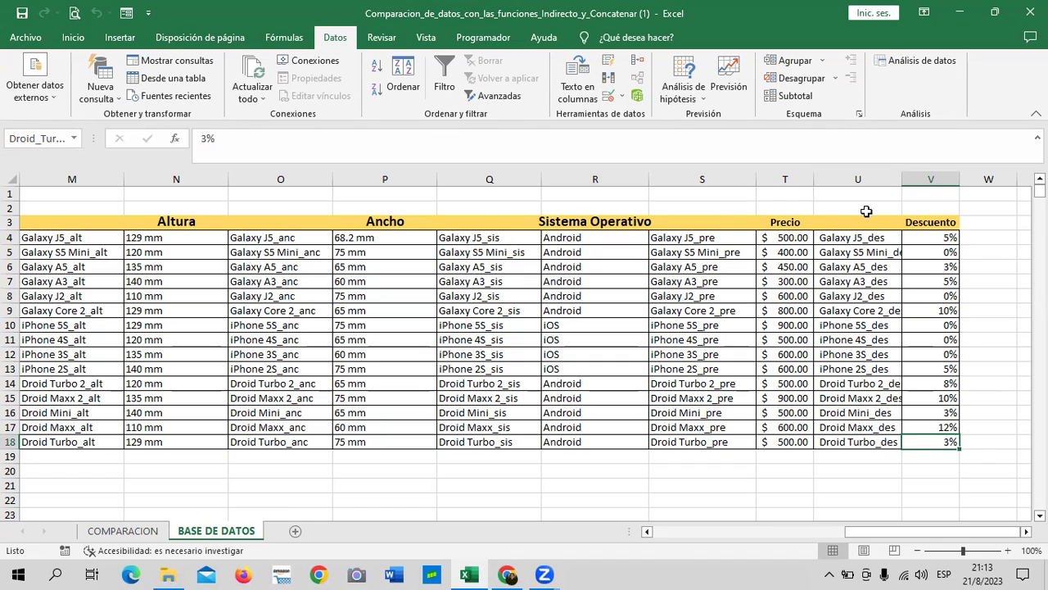
# - Recheck the D4 SUSTITUIR formula and the _col formulas in E4, E12 and E18, then open Fórmulas
pyautogui.moveTo(887, 530)
pyautogui.mouseDown()
pyautogui.moveTo(786, 550)
pyautogui.moveTo(635, 550)
pyautogui.mouseUp()
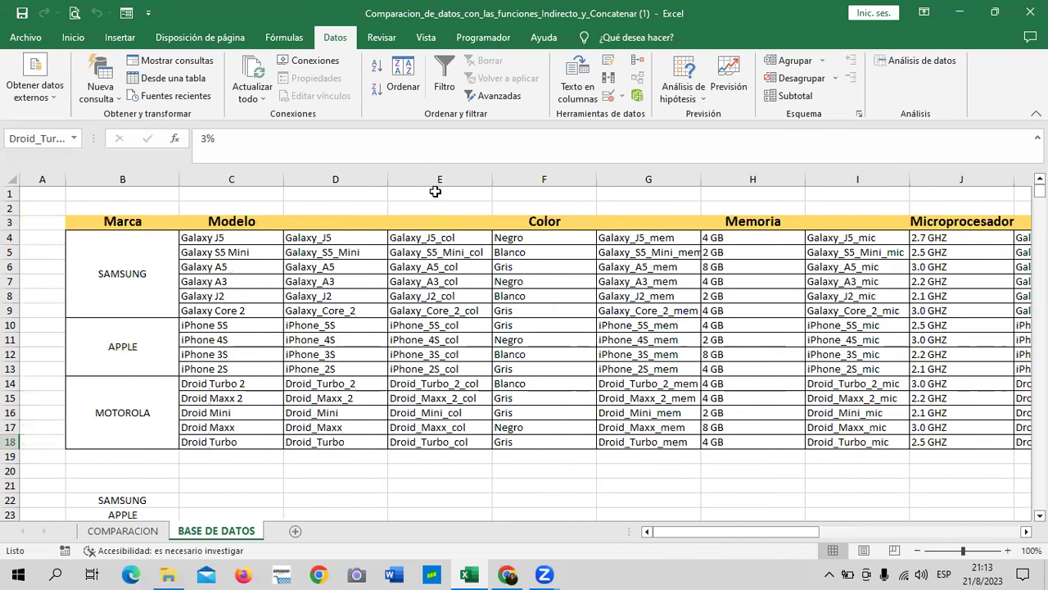
pyautogui.click(434, 236)
pyautogui.click(348, 243)
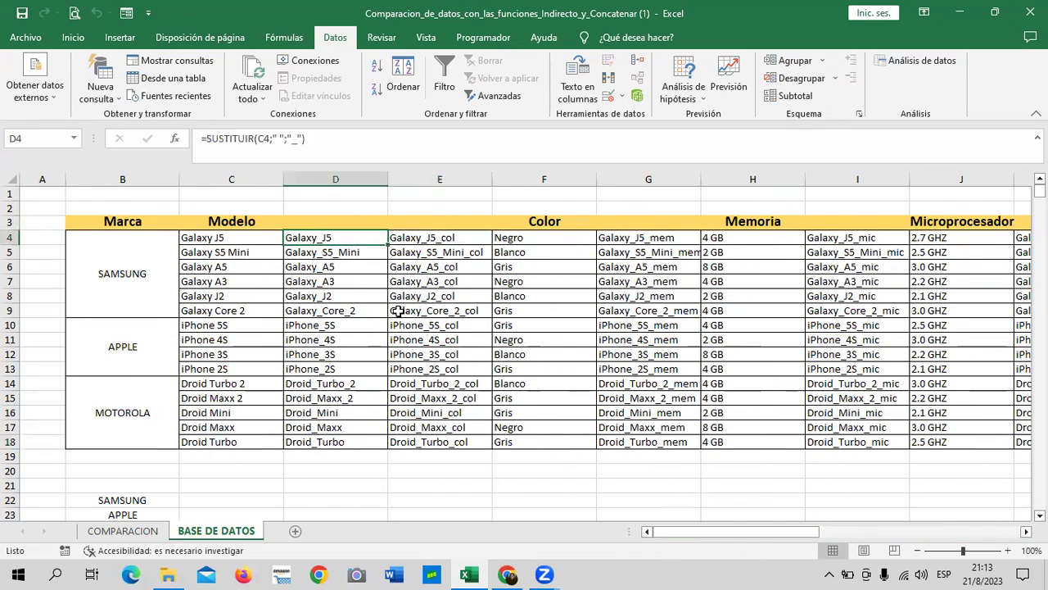
pyautogui.click(469, 236)
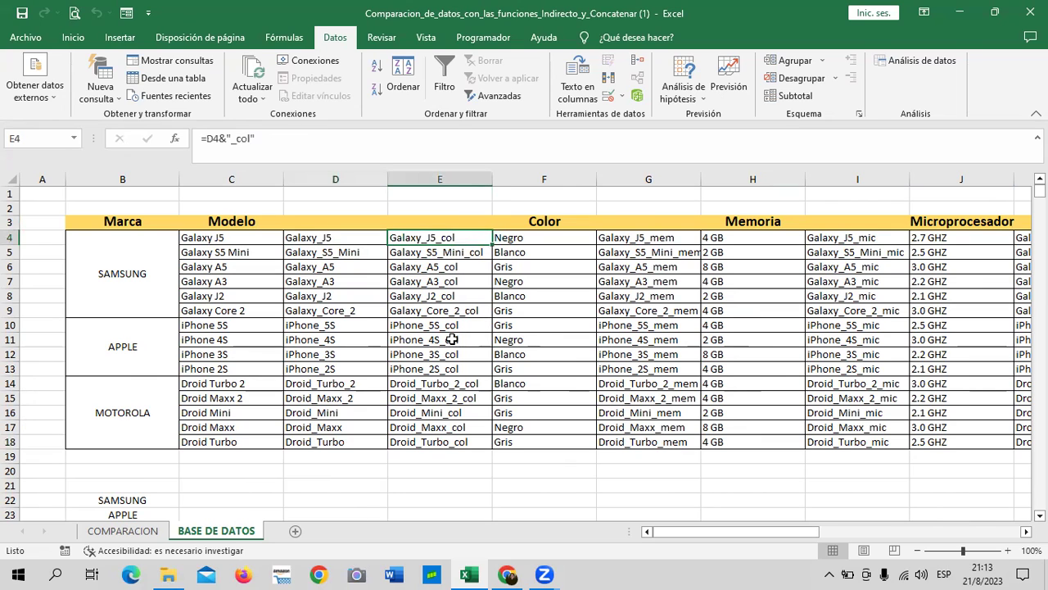
pyautogui.click(451, 353)
pyautogui.click(434, 442)
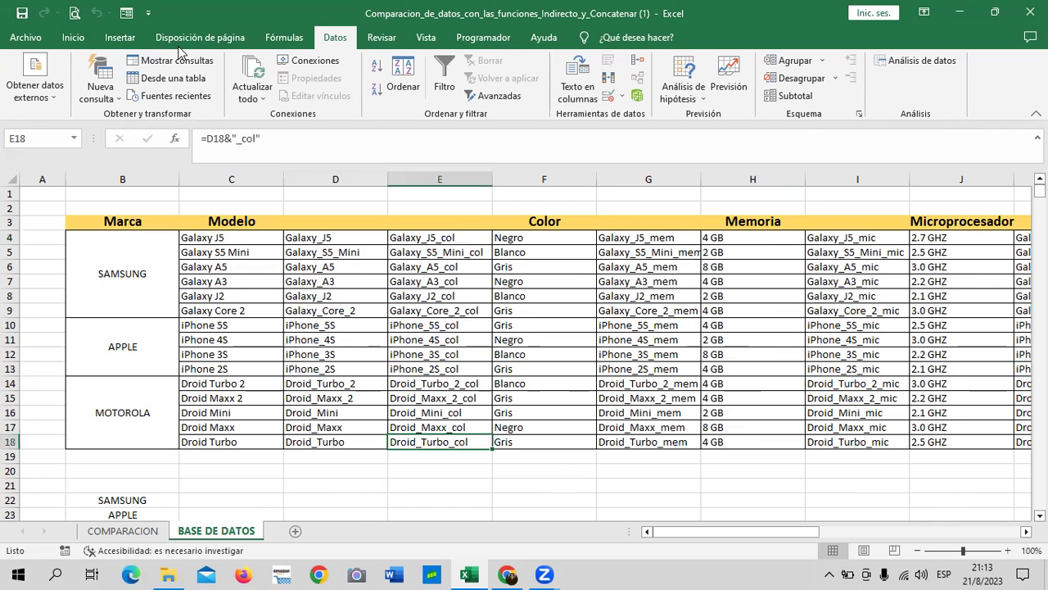
pyautogui.click(284, 38)
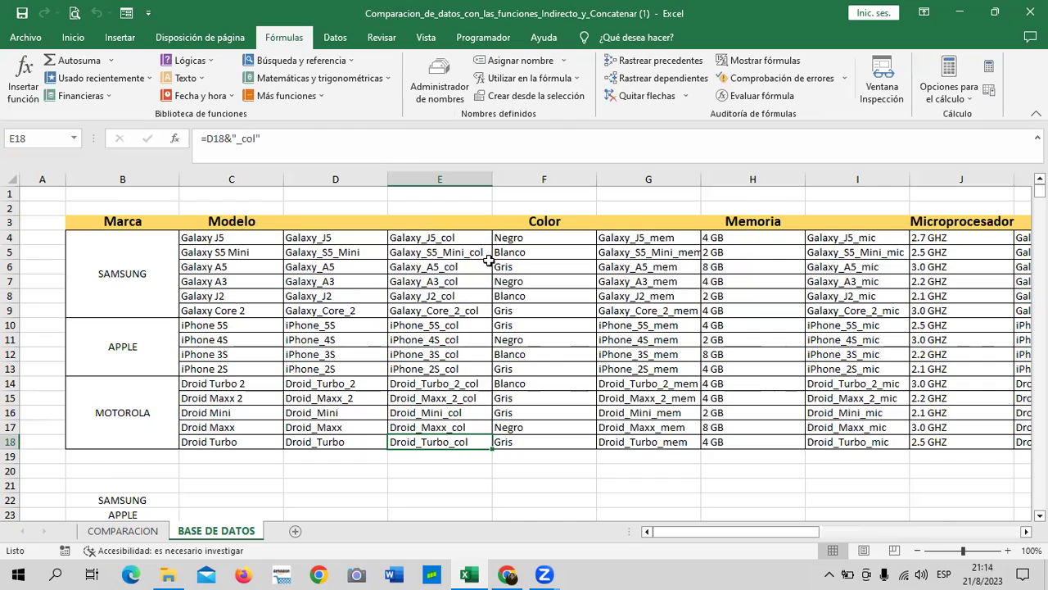
# - Glance at COMPARACION, then open the Administrador de nombres from BASE DE DATOS and enlarge it
pyautogui.click(138, 531)
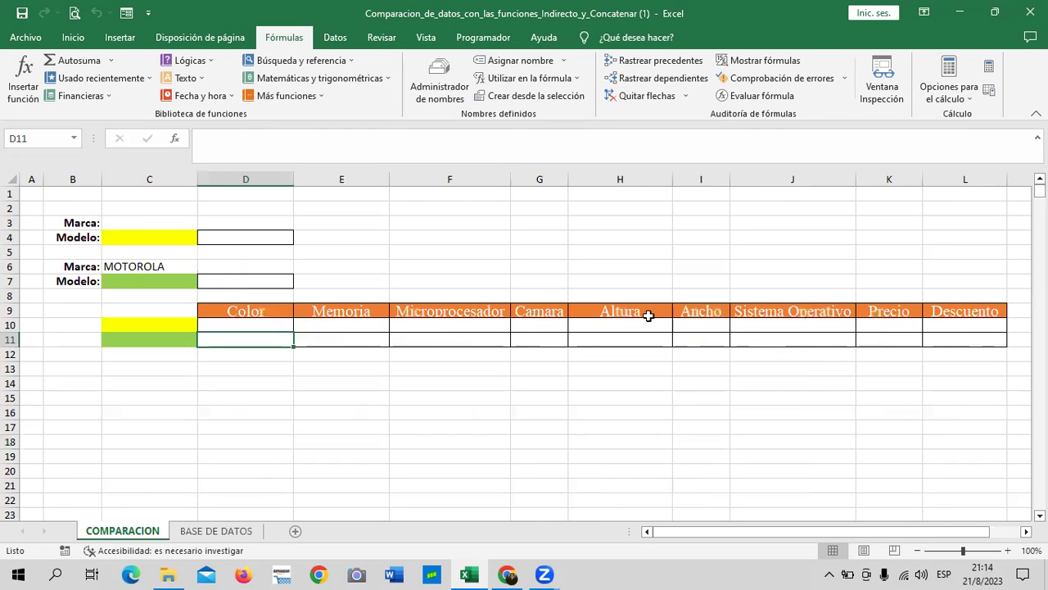
pyautogui.click(237, 531)
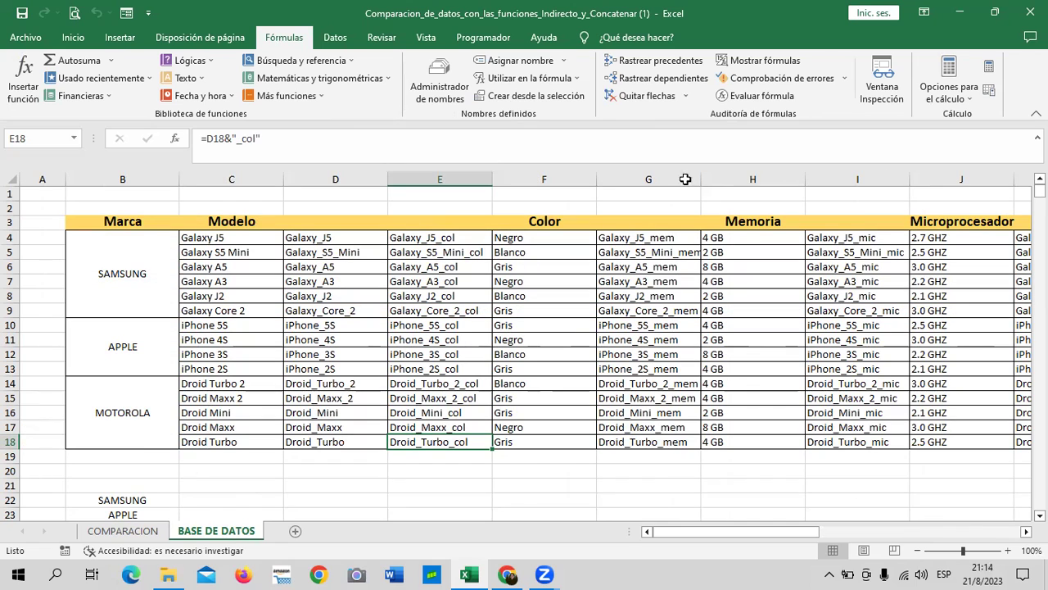
pyautogui.click(429, 84)
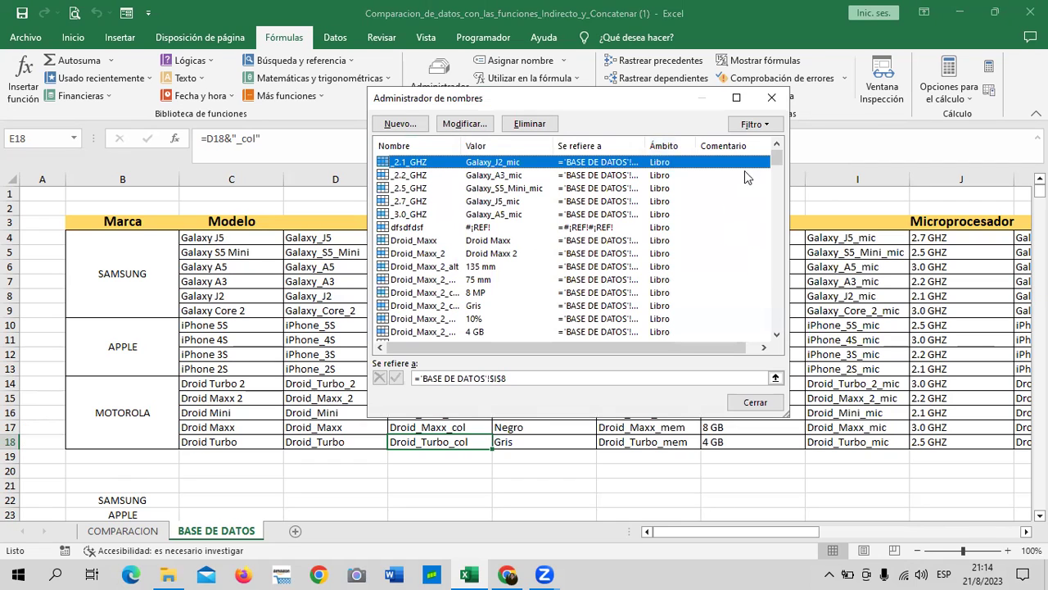
pyautogui.moveTo(775, 157); pyautogui.dragTo(776, 186)
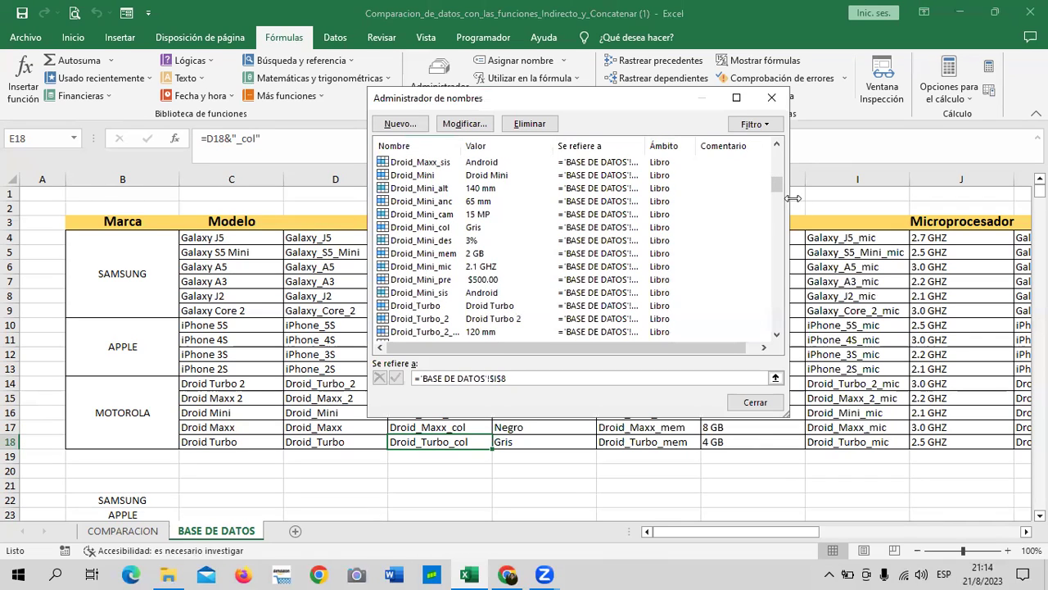
pyautogui.moveTo(778, 192); pyautogui.dragTo(754, 335)
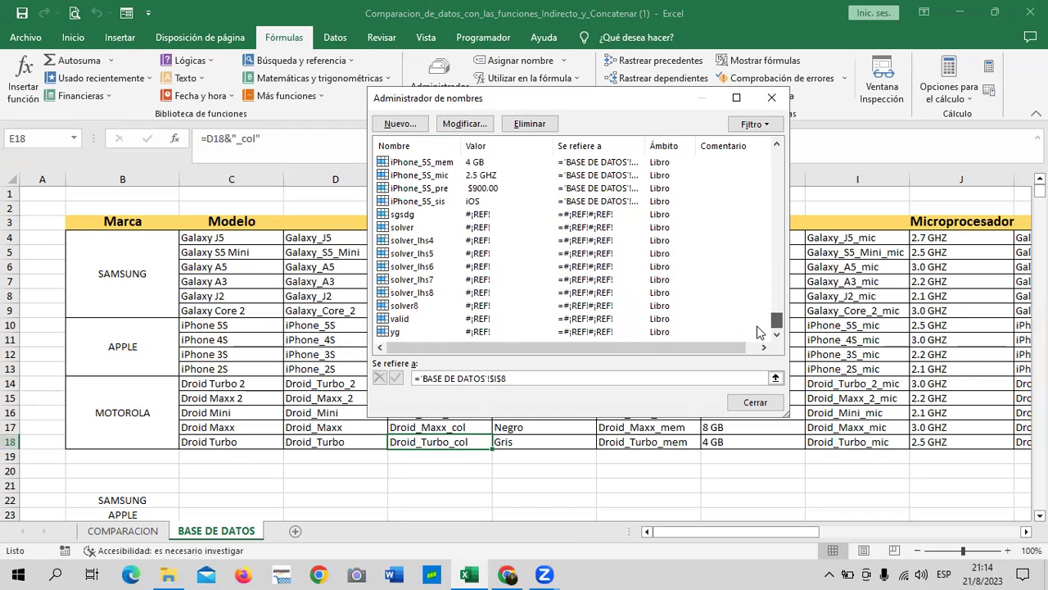
# - Inspect references of the broken names, solver names, sgsdg and iPhone_5S_sis
pyautogui.click(478, 333)
pyautogui.click(472, 319)
pyautogui.click(475, 306)
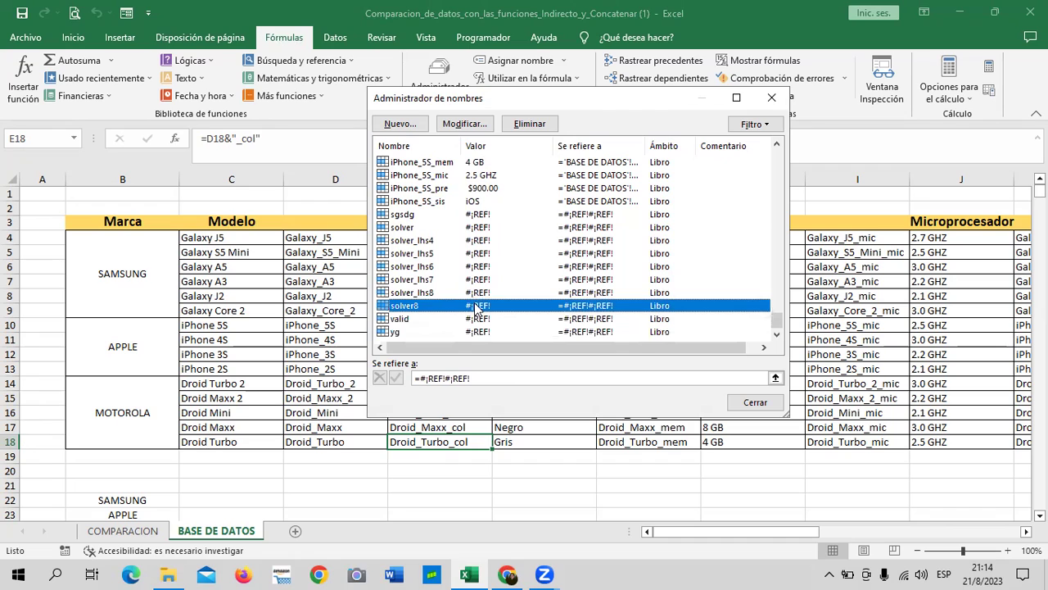
pyautogui.click(456, 294)
pyautogui.click(434, 281)
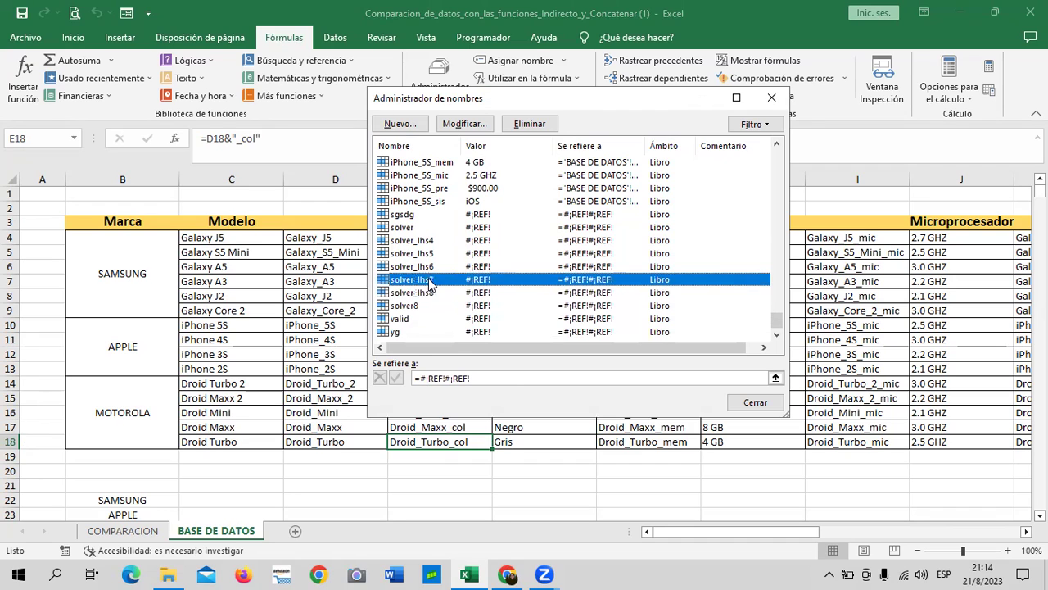
pyautogui.click(409, 229)
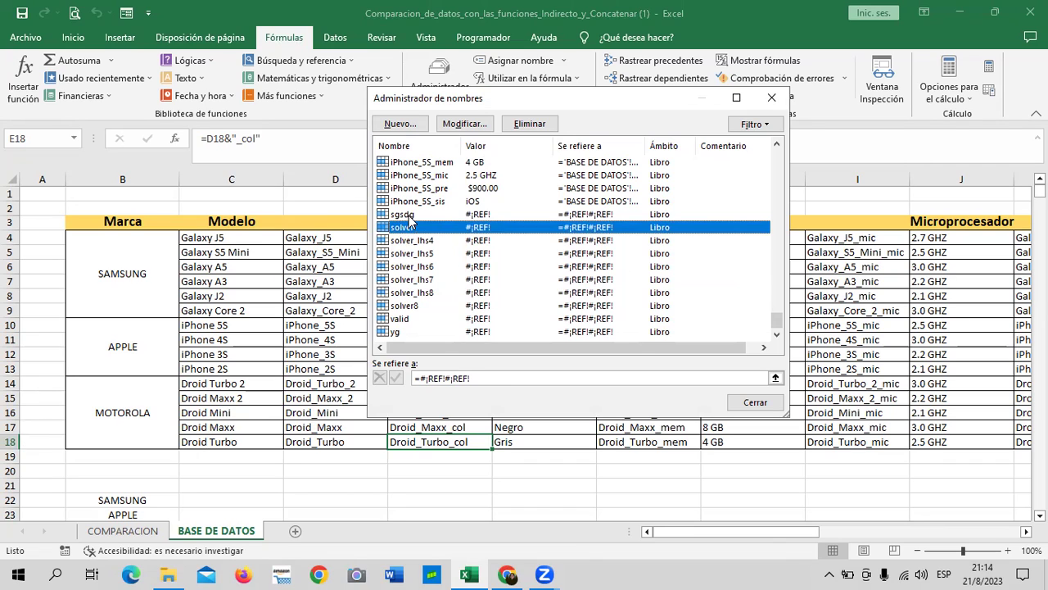
pyautogui.click(410, 216)
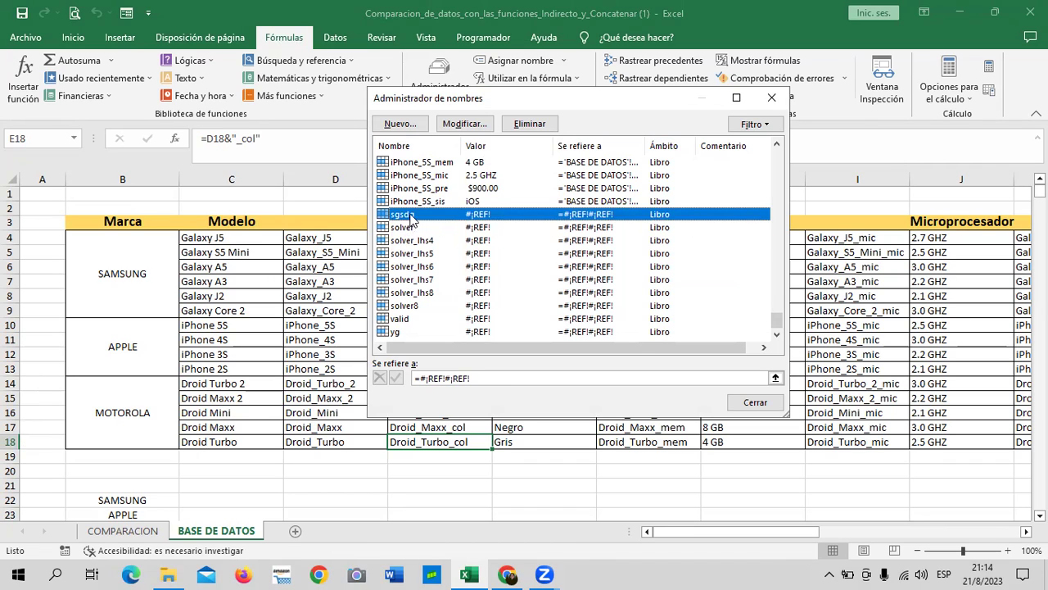
pyautogui.click(416, 202)
# - Scroll to the list top, check the _2.1_GHZ through _3.0_GHZ references, and close the dialog
pyautogui.click(777, 145)
pyautogui.click(777, 145)
pyautogui.click(778, 145)
pyautogui.click(778, 146)
pyautogui.click(780, 146)
pyautogui.click(779, 146)
pyautogui.click(779, 146)
pyautogui.click(780, 146)
pyautogui.click(780, 146)
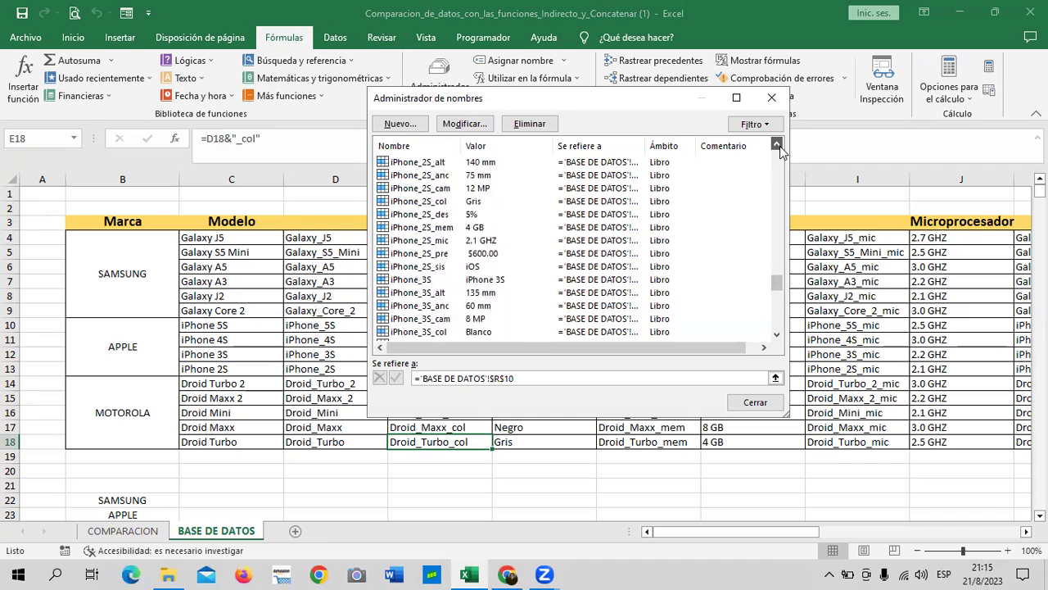
pyautogui.click(779, 146)
pyautogui.click(780, 145)
pyautogui.click(780, 146)
pyautogui.click(779, 145)
pyautogui.click(779, 145)
pyautogui.click(780, 146)
pyautogui.click(780, 145)
pyautogui.click(780, 145)
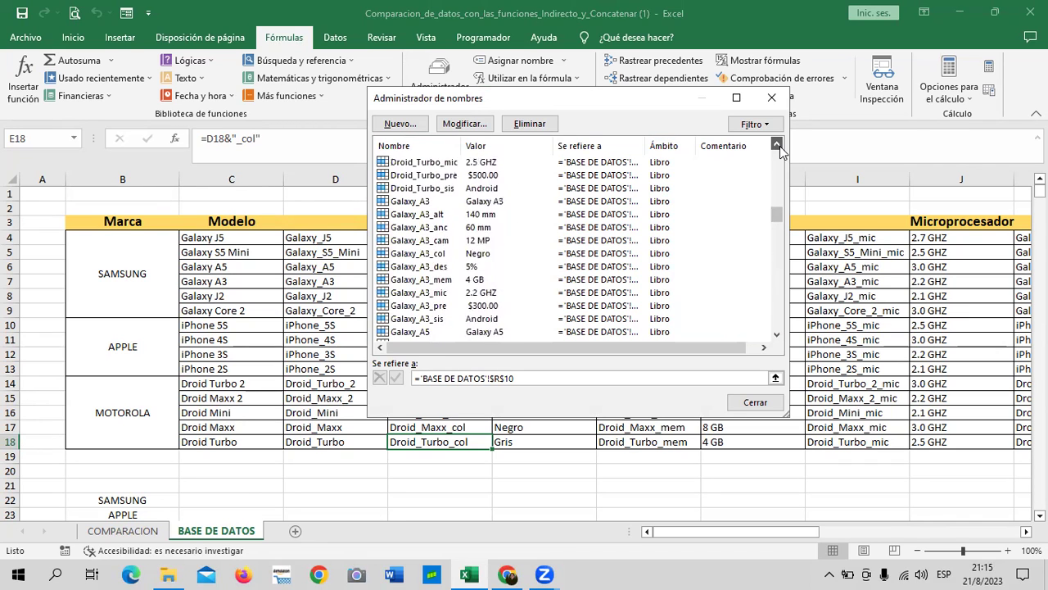
pyautogui.click(779, 145)
pyautogui.click(779, 146)
pyautogui.click(780, 146)
pyautogui.click(780, 146)
pyautogui.click(780, 146)
pyautogui.click(779, 146)
pyautogui.click(780, 146)
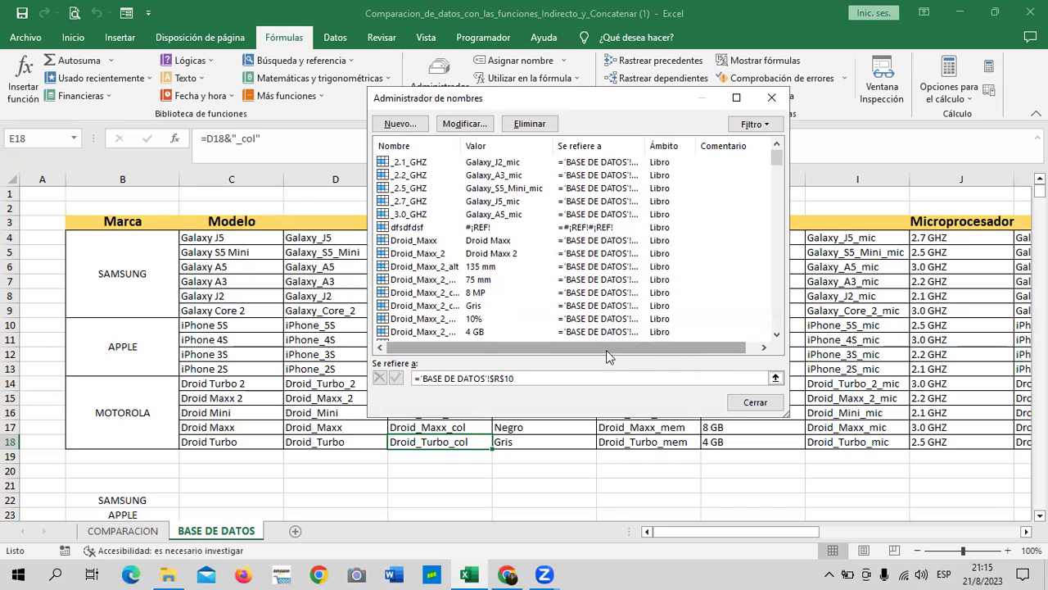
pyautogui.click(403, 163)
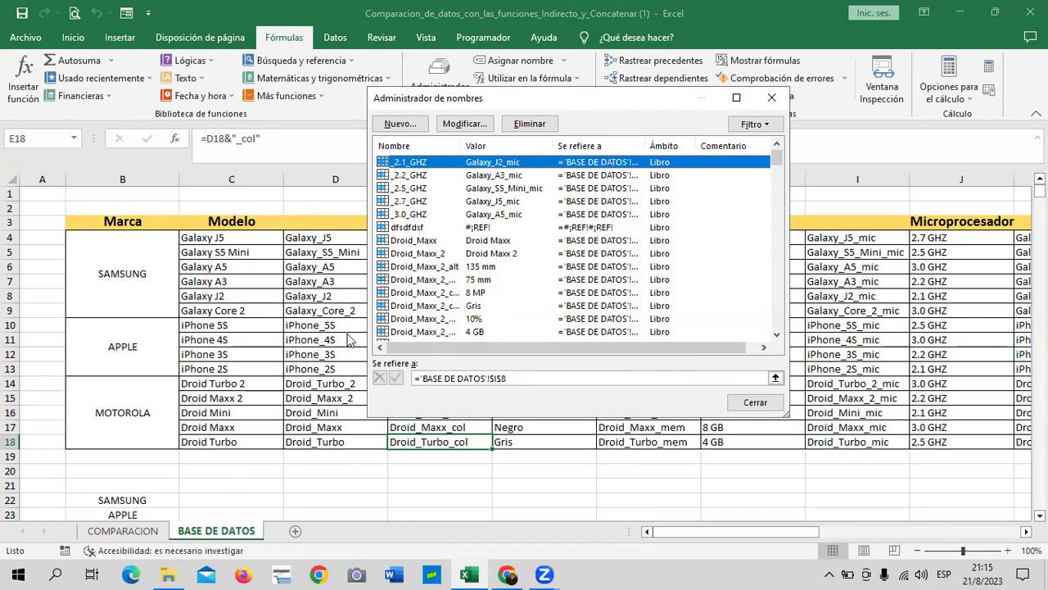
pyautogui.click(406, 177)
pyautogui.click(403, 190)
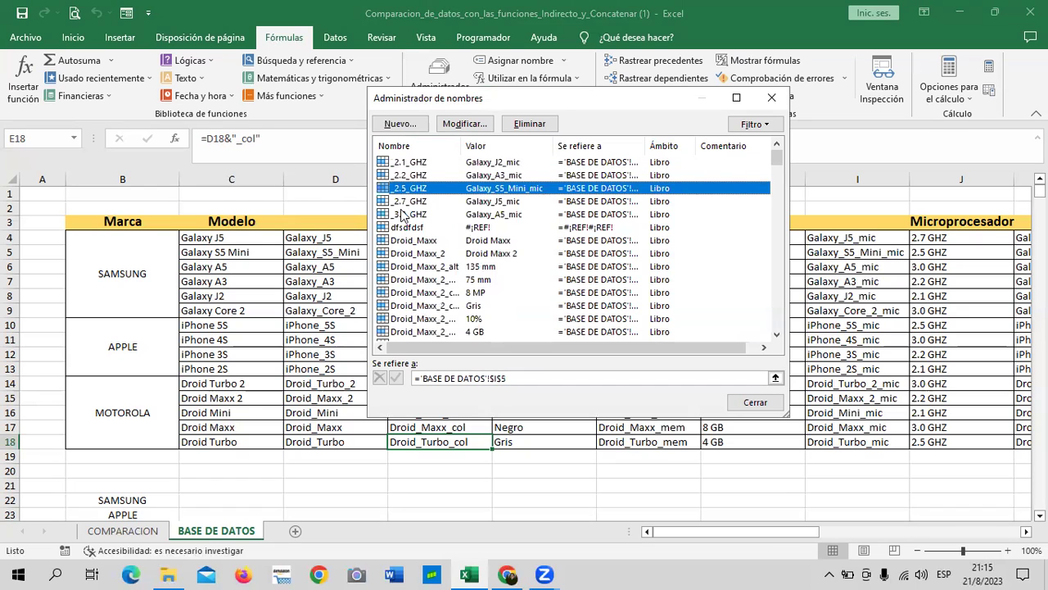
pyautogui.click(401, 216)
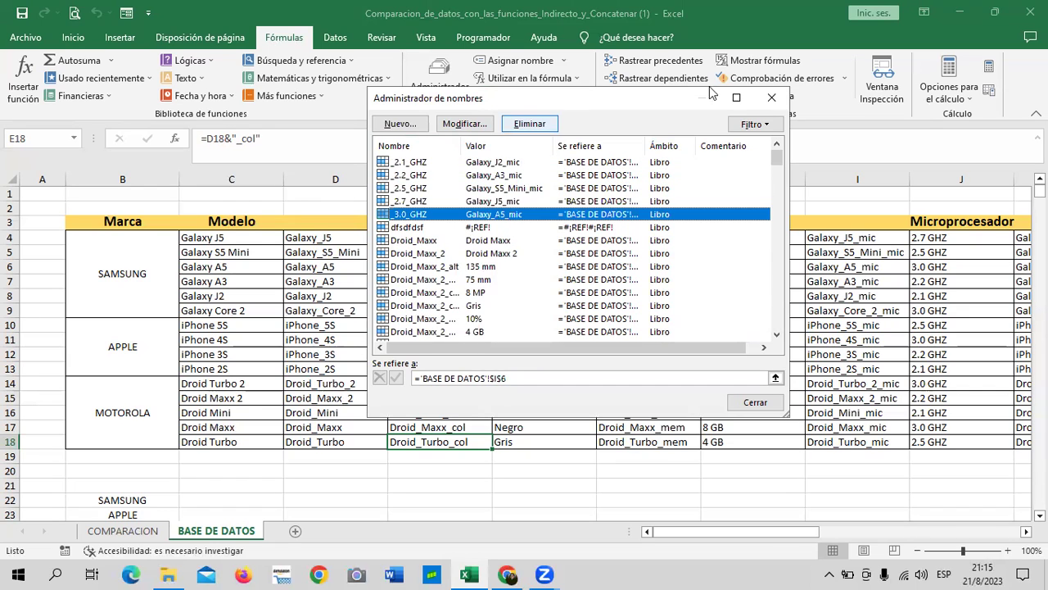
pyautogui.click(772, 98)
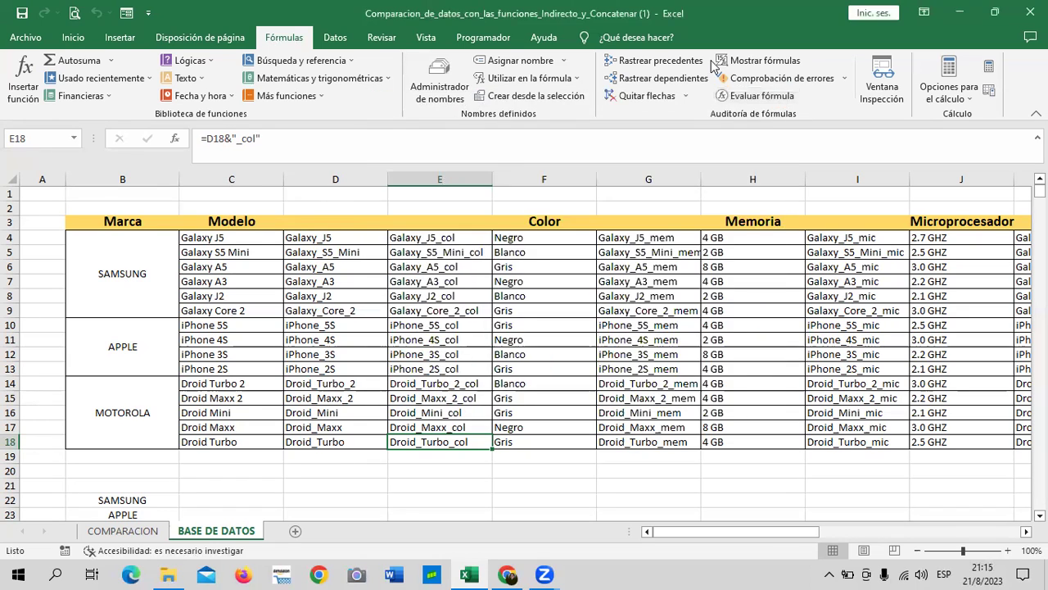
# - Name the model range C14:C18 MOTOROLA using the Name Box
pyautogui.click(620, 314)
pyautogui.moveTo(212, 238)
pyautogui.mouseDown()
pyautogui.moveTo(230, 368)
pyautogui.moveTo(221, 442)
pyautogui.mouseUp()
pyautogui.click(49, 139)
pyautogui.write('M')
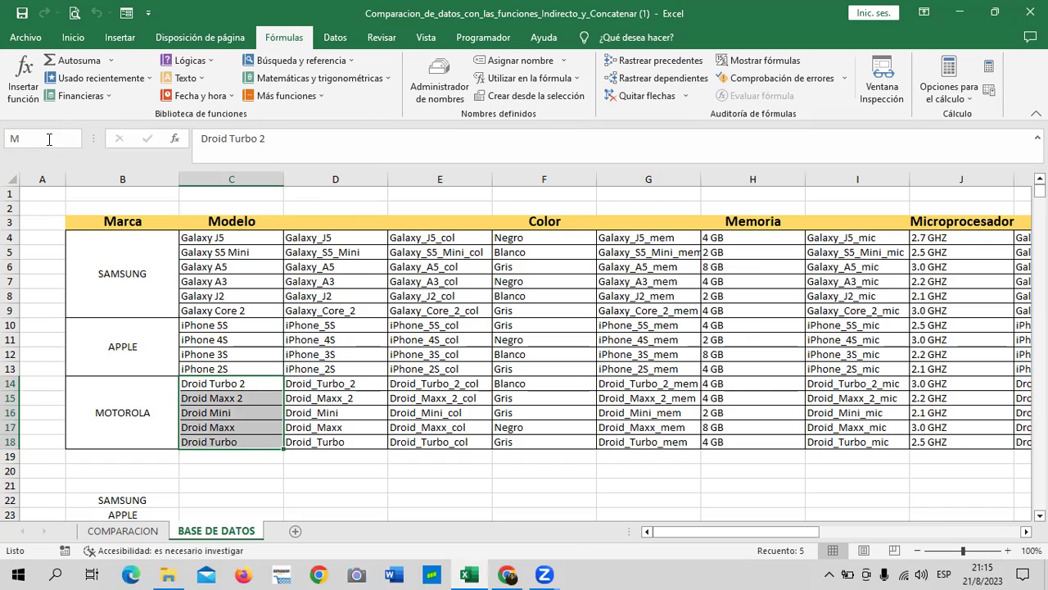
pyautogui.press('capslock')
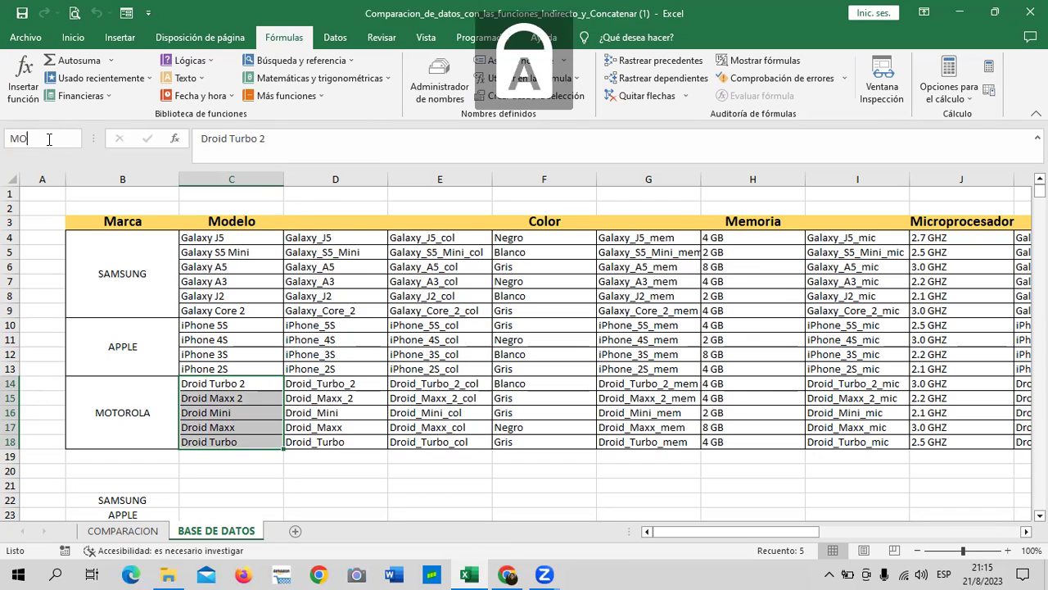
pyautogui.write('TOROLA')
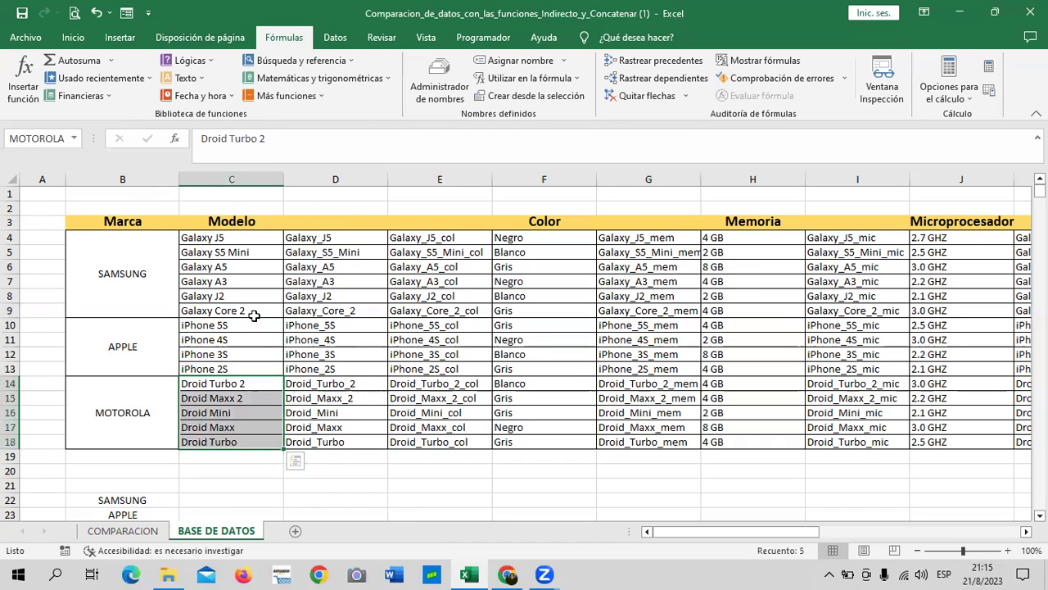
# - Name C10:C13 APPLE and C4:C9 SAMSUNG, then open the Name Manager
pyautogui.moveTo(254, 324); pyautogui.dragTo(246, 368)
pyautogui.click(53, 136)
pyautogui.write('APPLE')
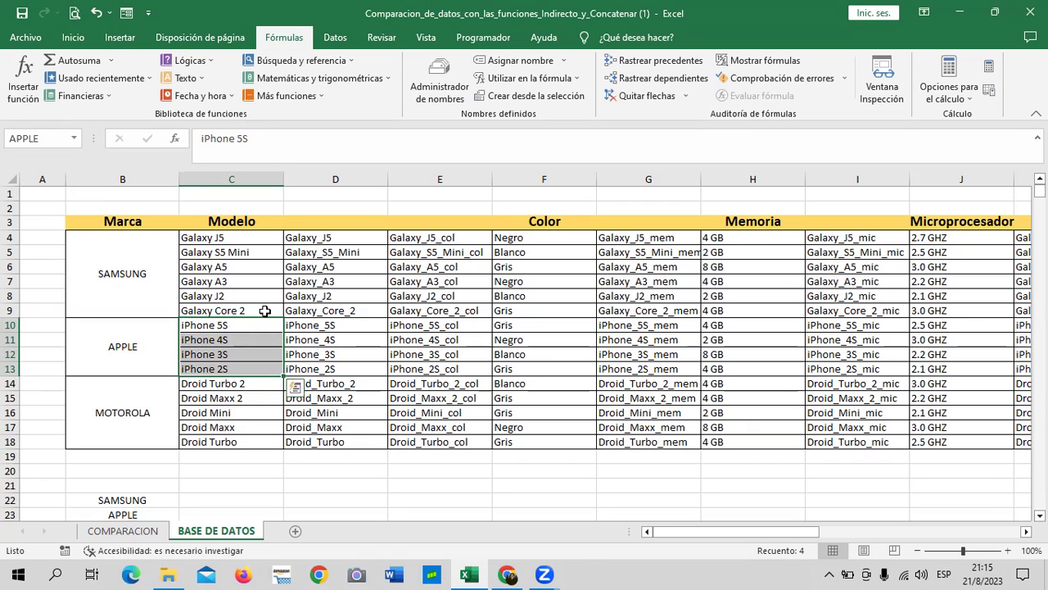
pyautogui.moveTo(256, 236); pyautogui.dragTo(251, 310)
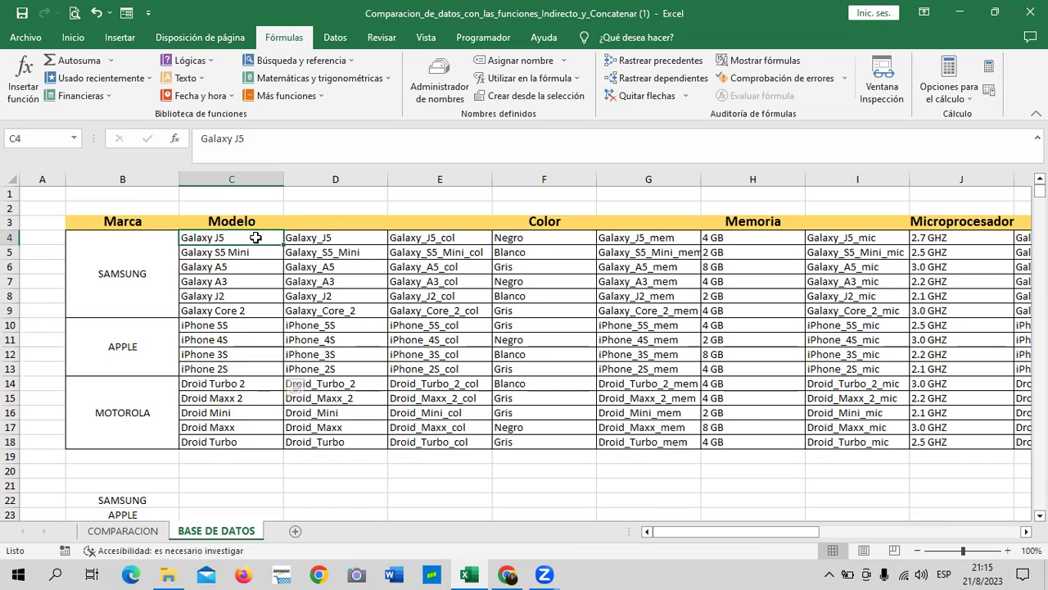
pyautogui.click(59, 138)
pyautogui.write('SAMSUNG')
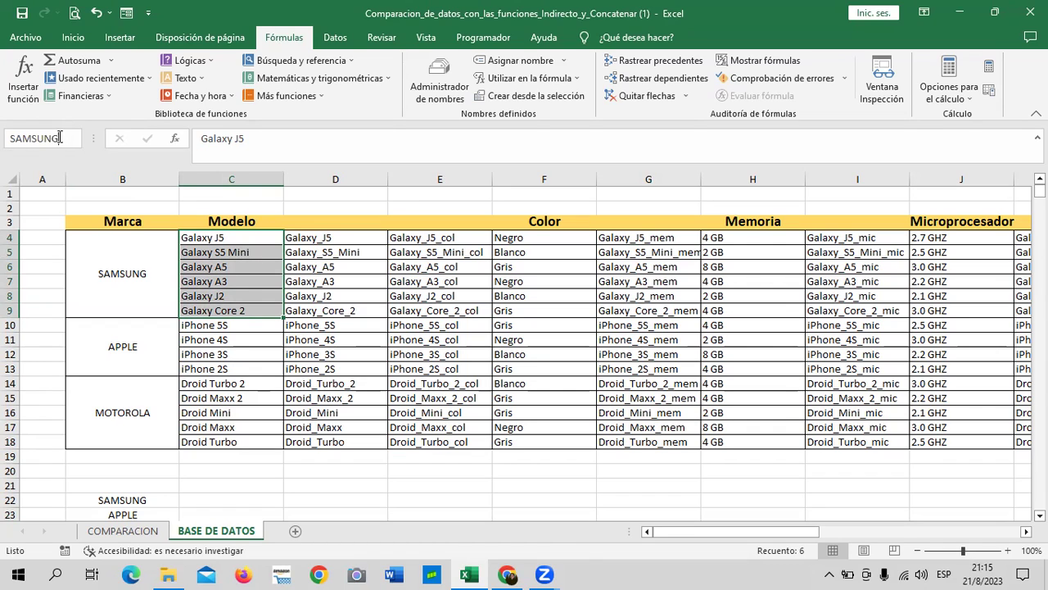
pyautogui.press('Return')
pyautogui.click(351, 398)
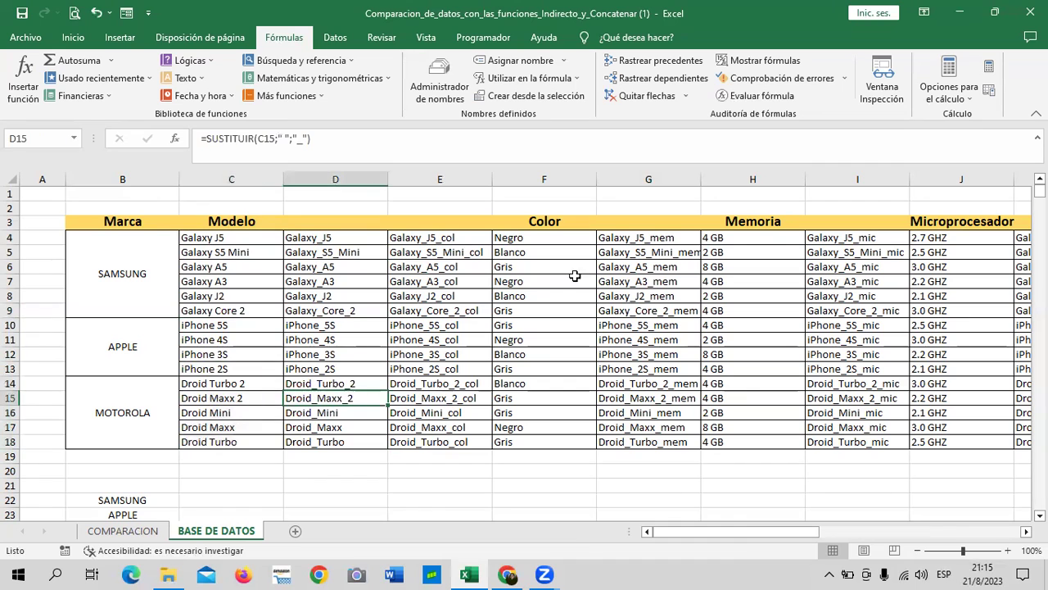
pyautogui.click(437, 95)
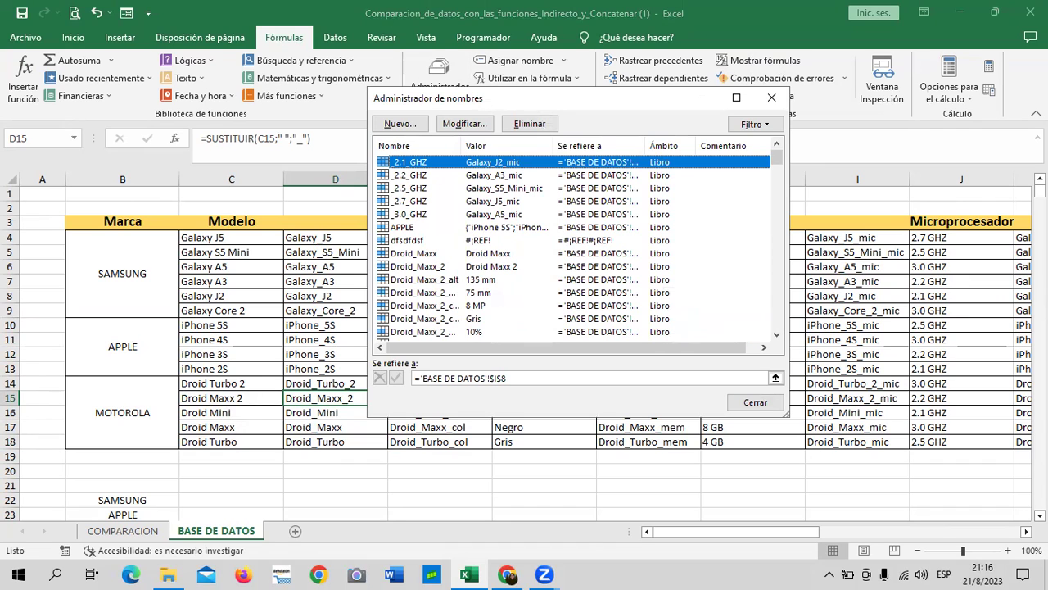
# - Review the MOTOROLA, SAMSUNG, _3.0_GHZ and _2.1_GHZ name references, then close the Name Manager
pyautogui.click(491, 240)
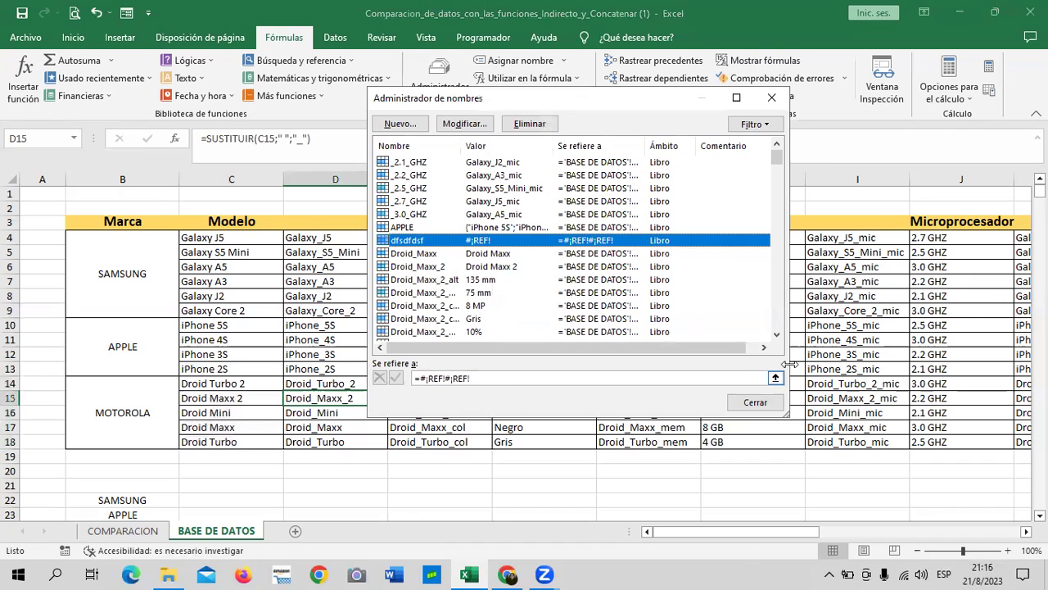
pyautogui.click(777, 334)
pyautogui.click(776, 334)
pyautogui.moveTo(776, 337); pyautogui.dragTo(777, 336)
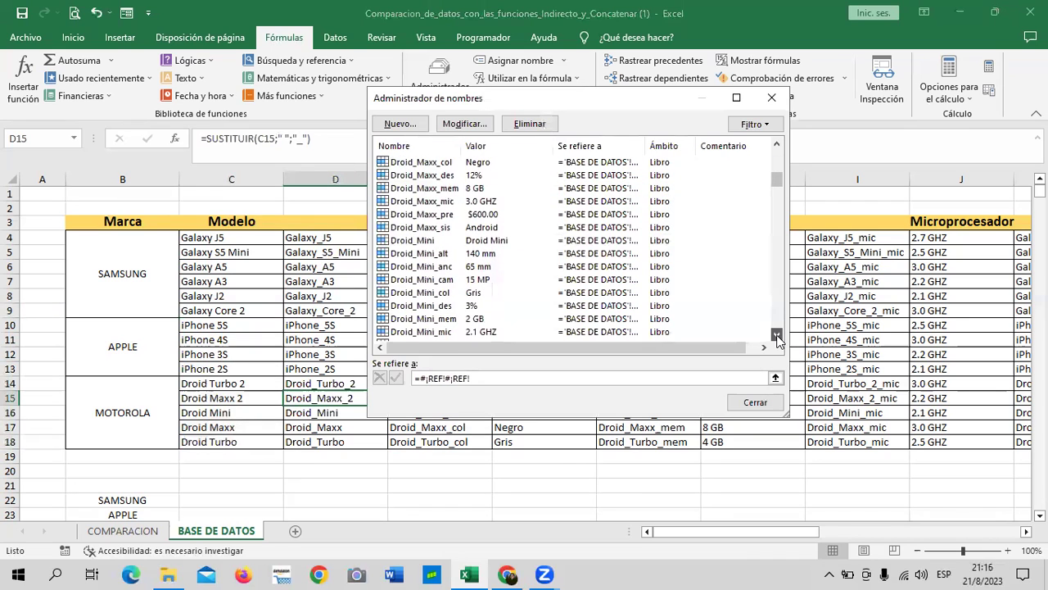
pyautogui.moveTo(776, 336); pyautogui.dragTo(776, 336)
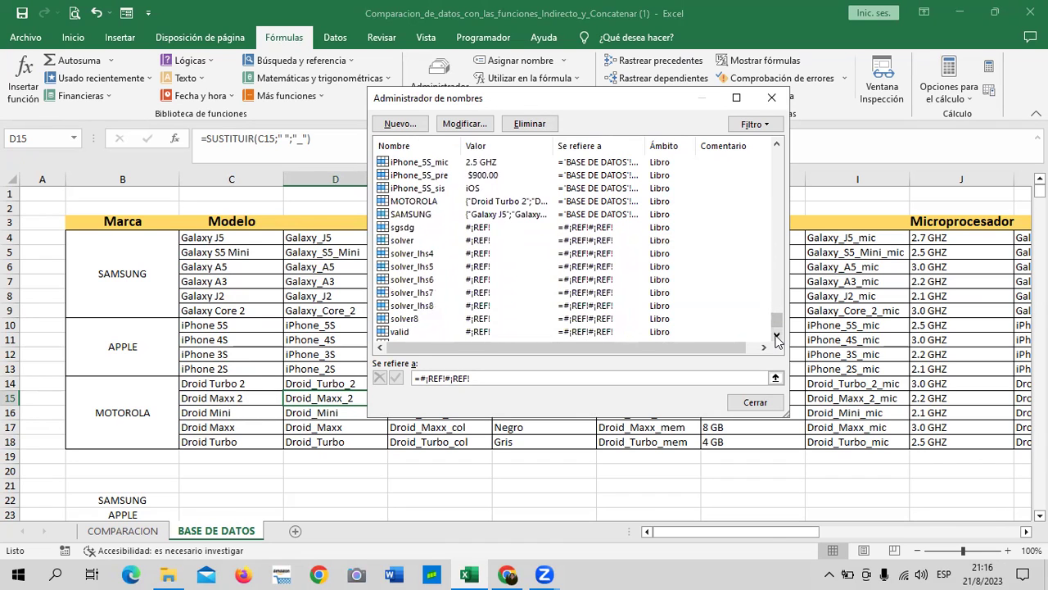
pyautogui.click(432, 205)
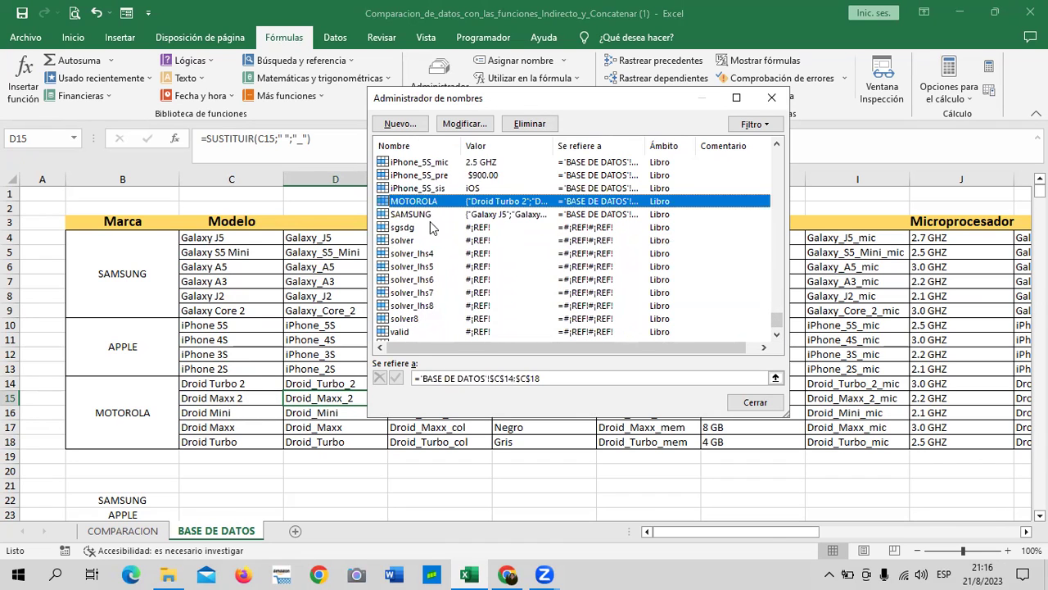
pyautogui.click(430, 213)
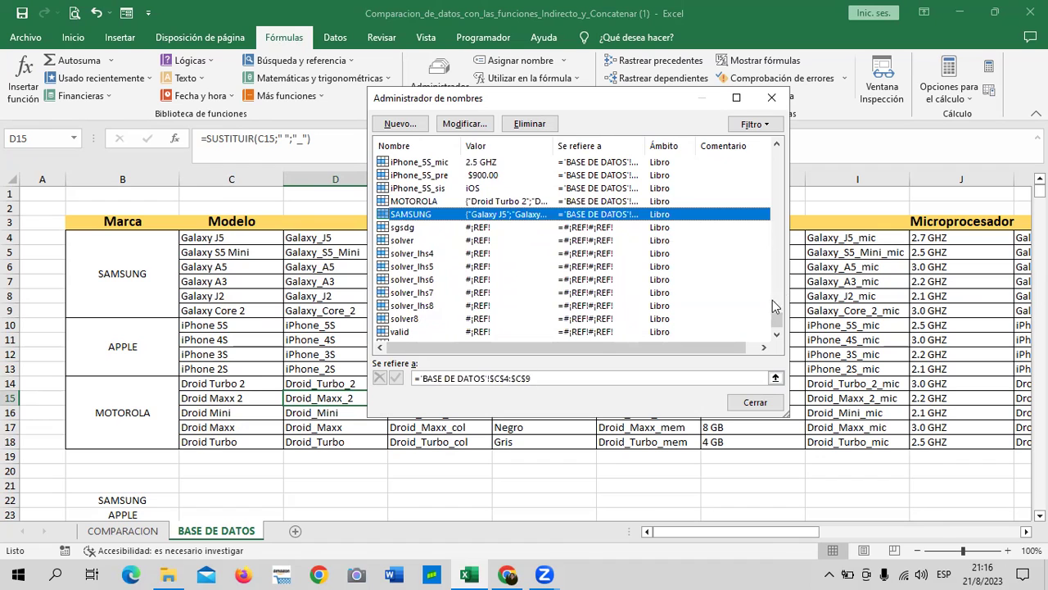
pyautogui.moveTo(776, 321); pyautogui.dragTo(772, 153)
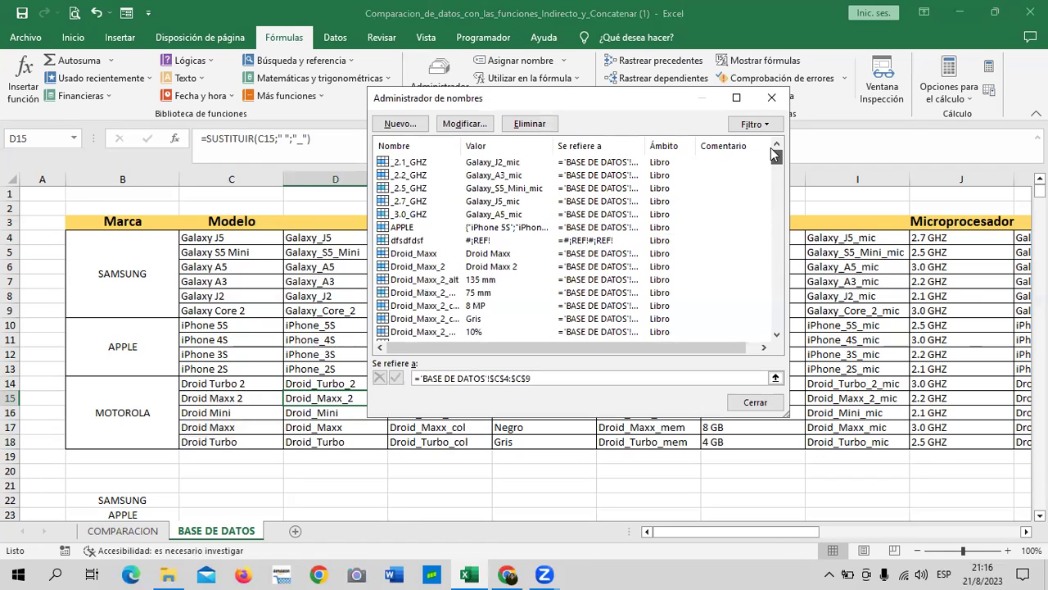
pyautogui.click(425, 218)
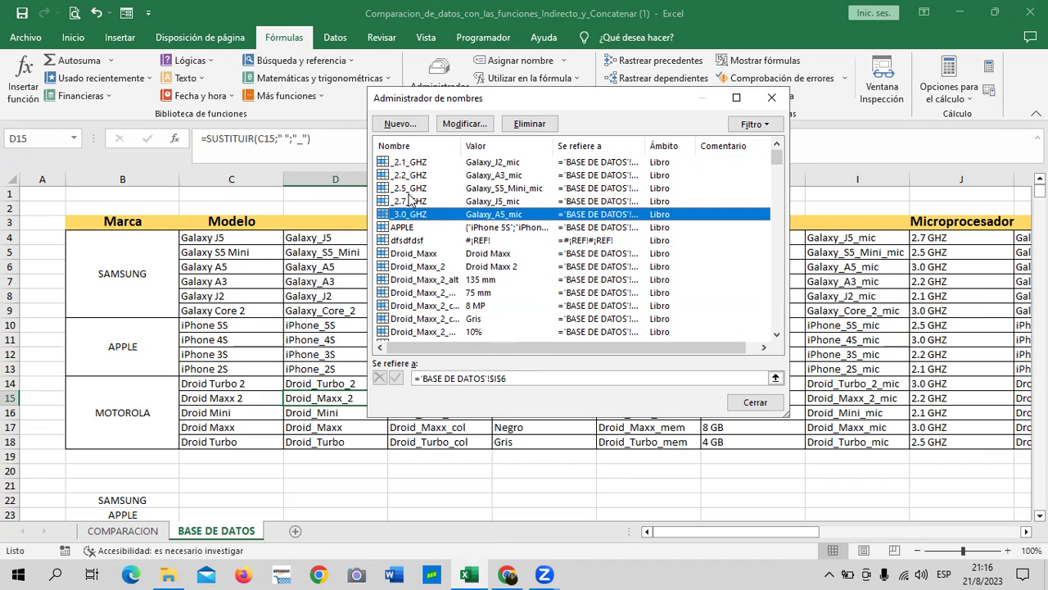
pyautogui.click(406, 164)
pyautogui.click(770, 99)
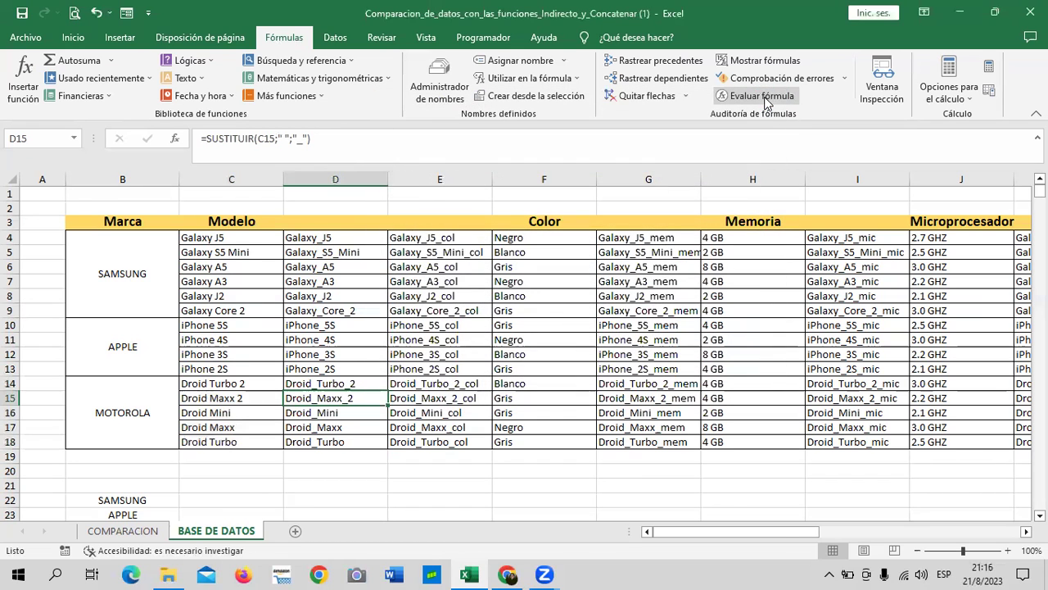
# - Return to the COMPARACION sheet and select the first Marca cell C3
pyautogui.click(534, 298)
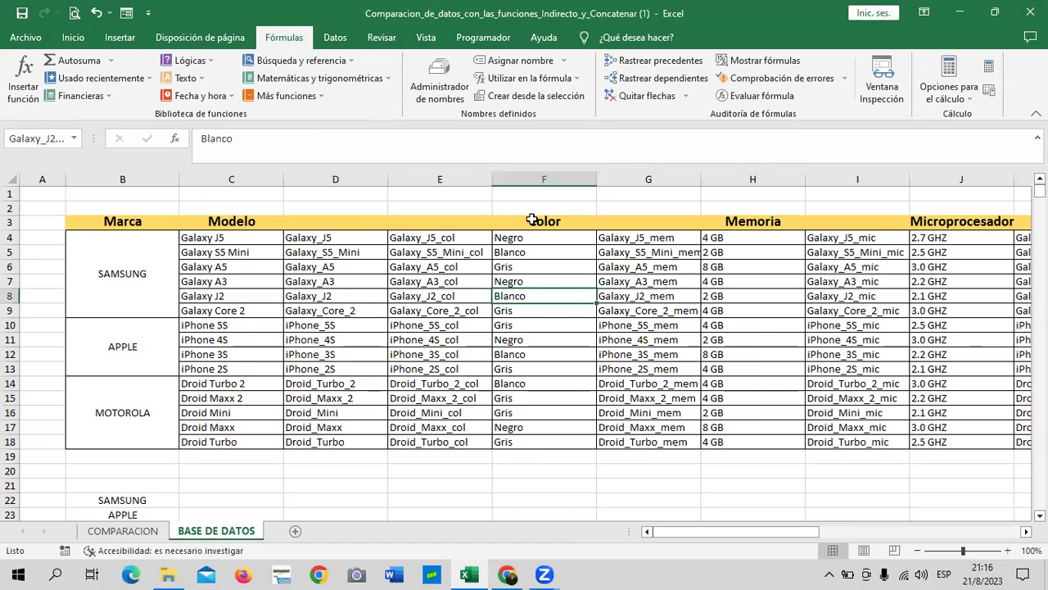
pyautogui.click(135, 532)
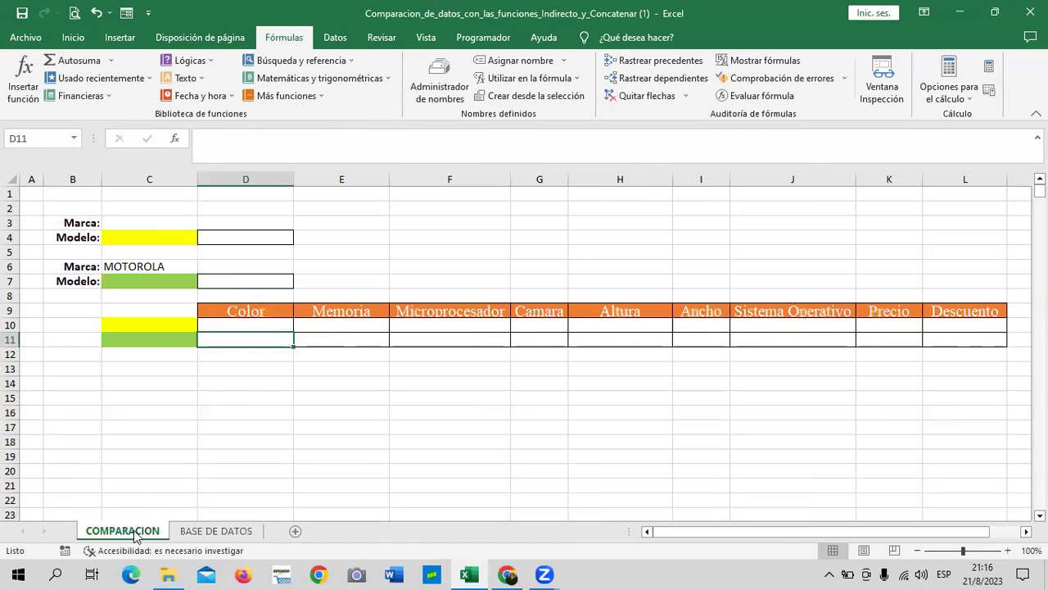
pyautogui.click(457, 250)
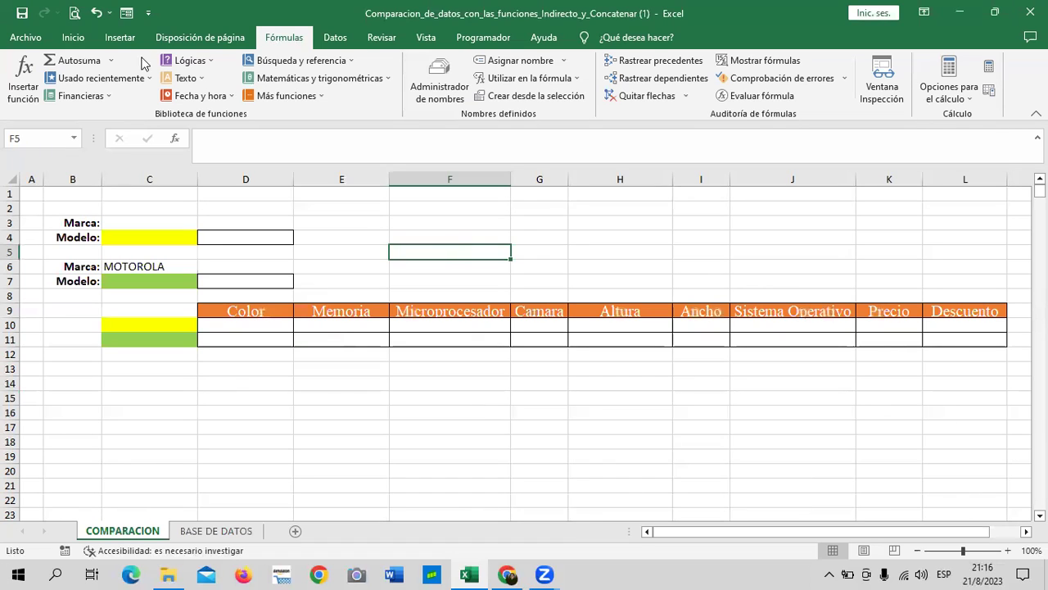
pyautogui.click(135, 226)
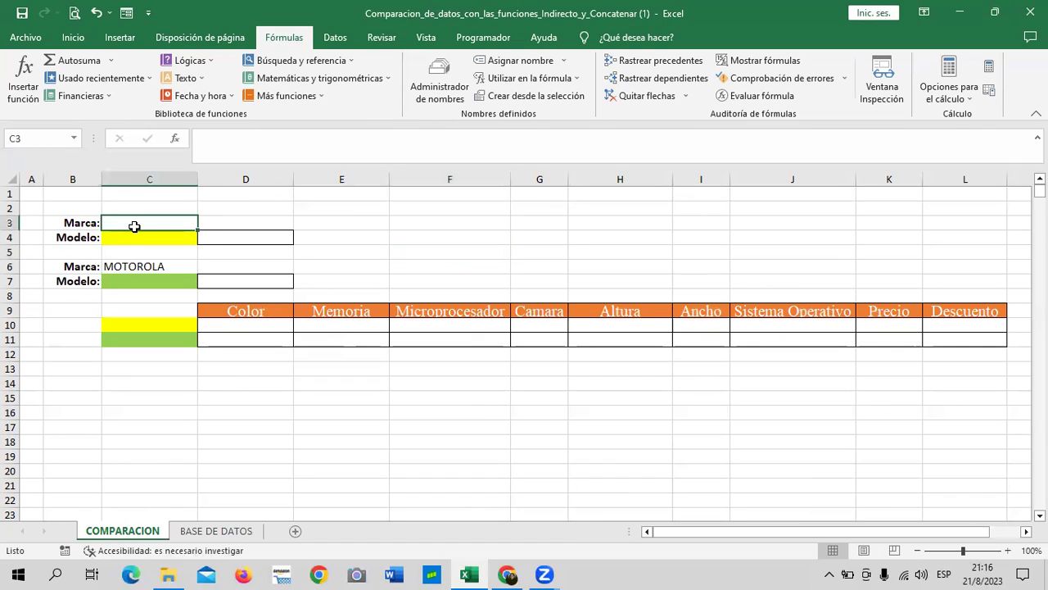
# - Clear the MOTOROLA entry from cell C6
pyautogui.click(369, 235)
pyautogui.click(193, 222)
pyautogui.click(132, 265)
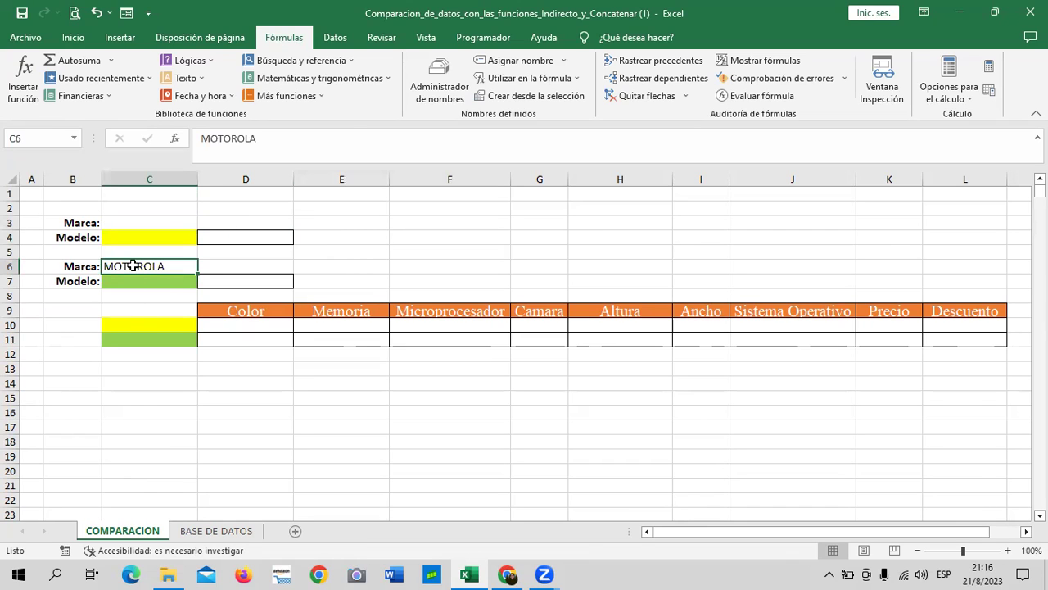
pyautogui.press('Delete')
pyautogui.click(136, 225)
pyautogui.click(144, 265)
# - Give C3 a list validation sourced from 'BASE DE DATOS'!$B$22:$B$24 brand names
pyautogui.click(169, 224)
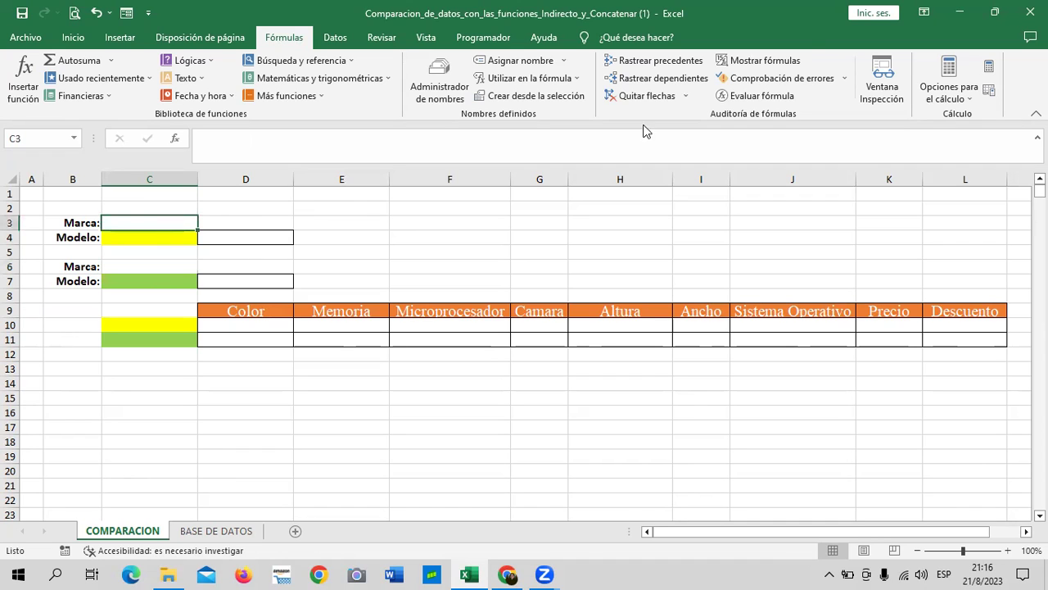
pyautogui.click(335, 37)
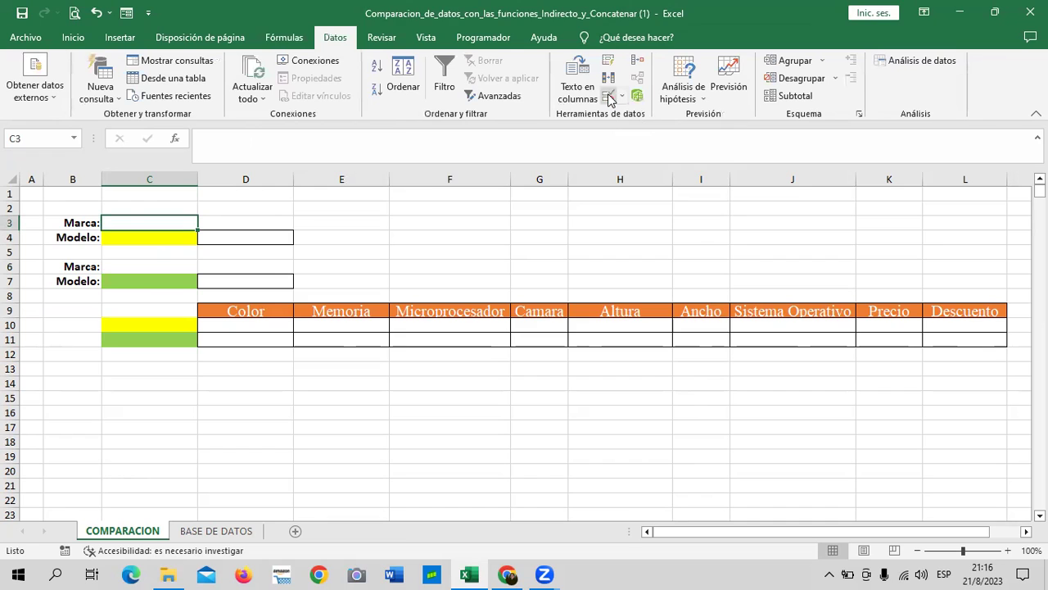
pyautogui.click(607, 96)
pyautogui.click(526, 218)
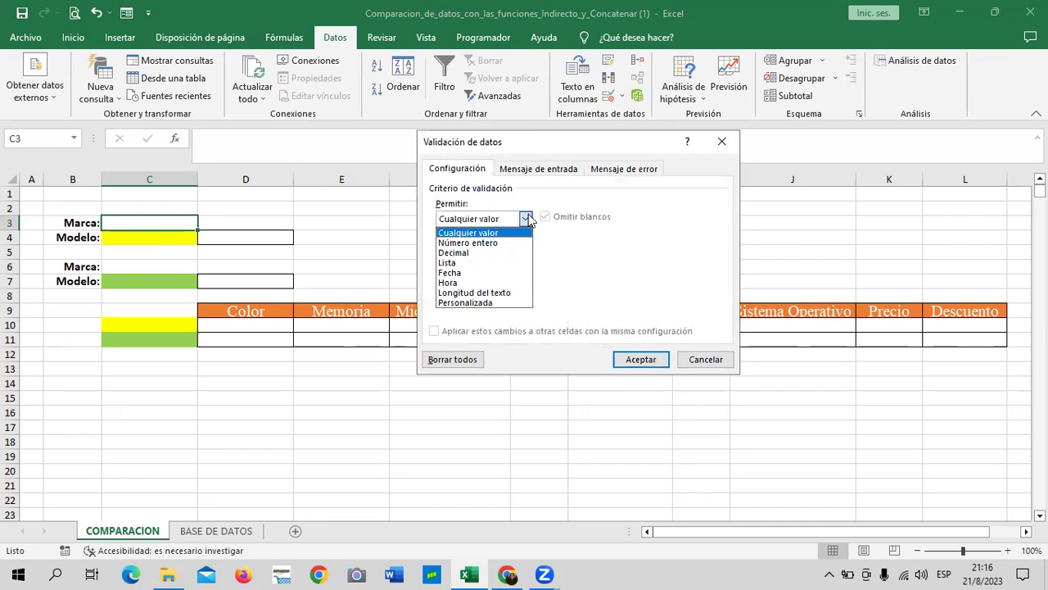
pyautogui.click(471, 263)
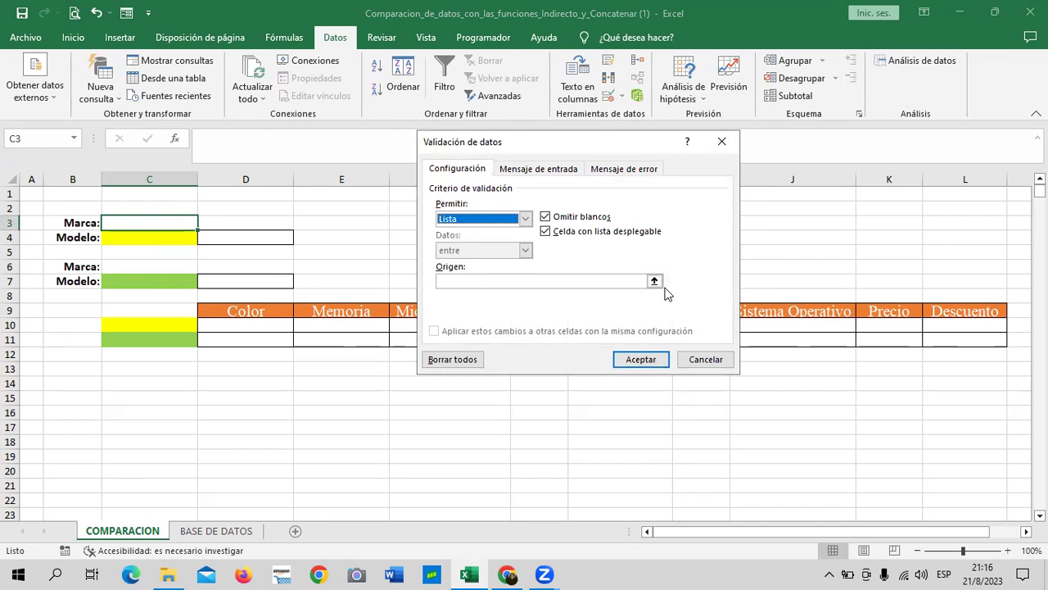
pyautogui.click(654, 281)
pyautogui.click(216, 531)
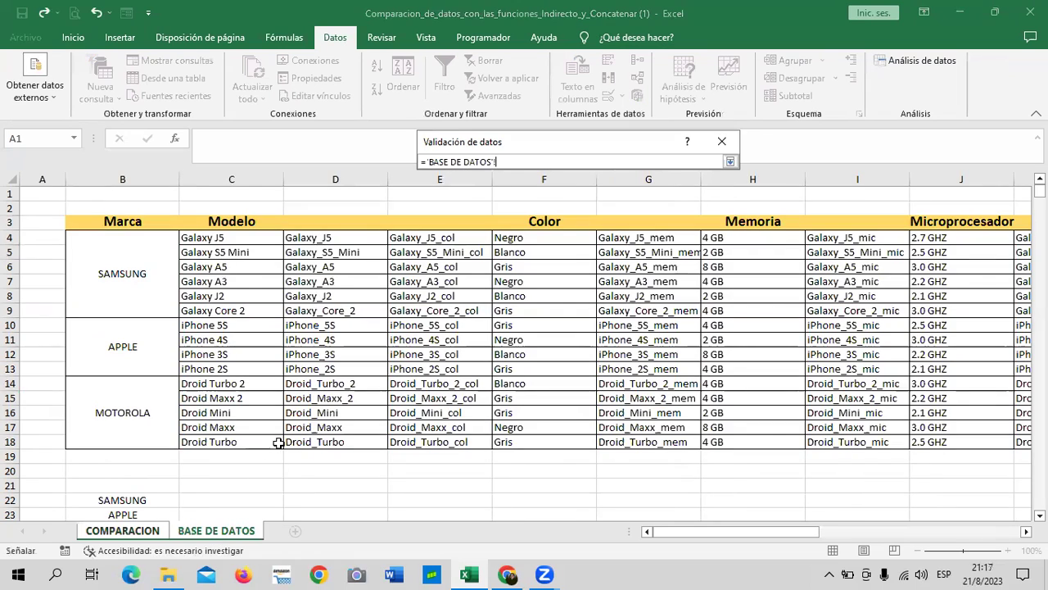
pyautogui.scroll(-1, 164, 447)
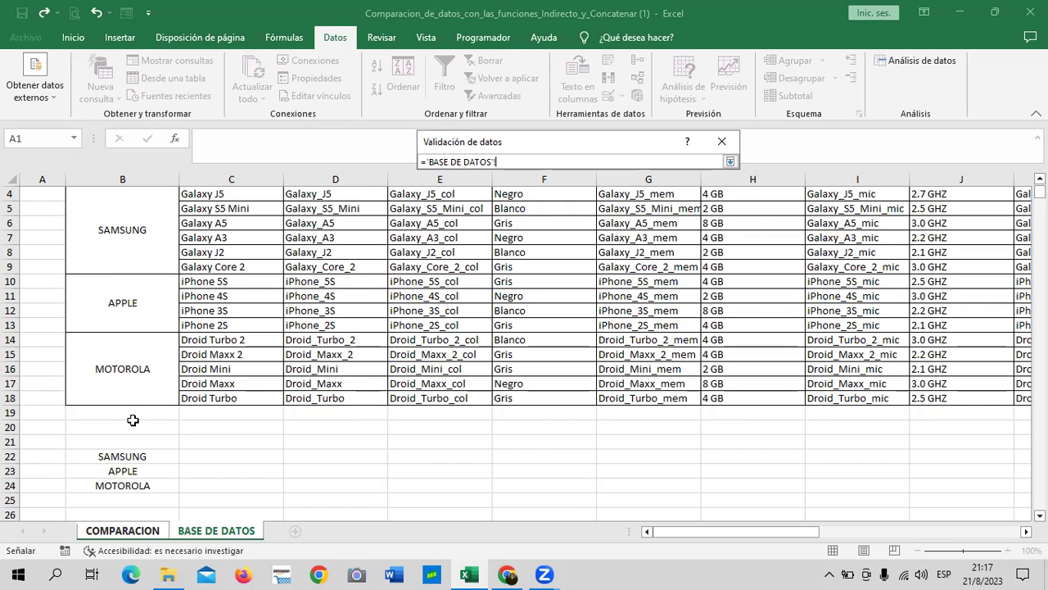
pyautogui.moveTo(141, 456); pyautogui.dragTo(141, 484)
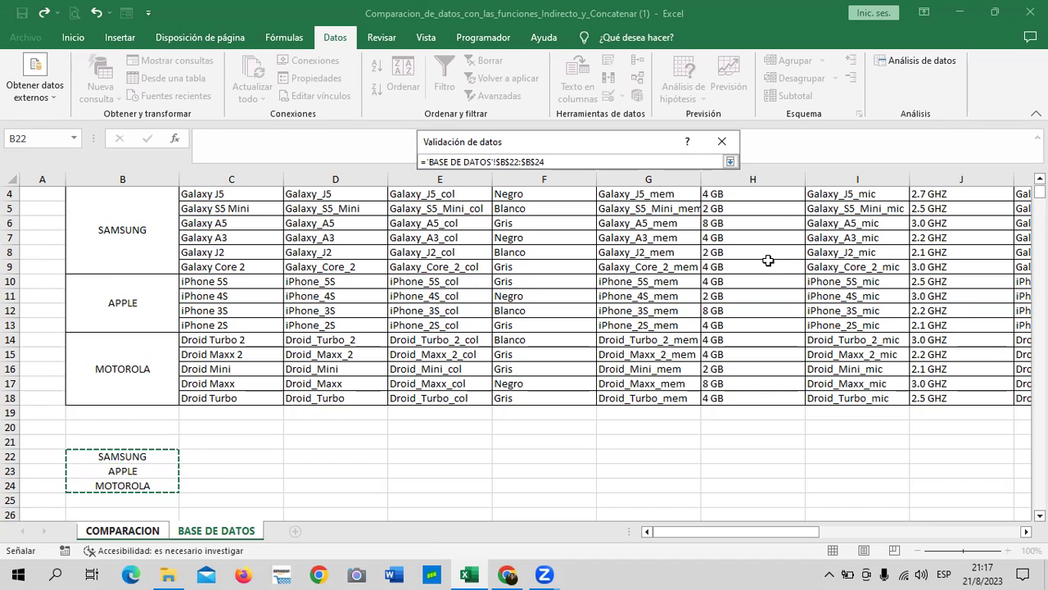
pyautogui.click(730, 161)
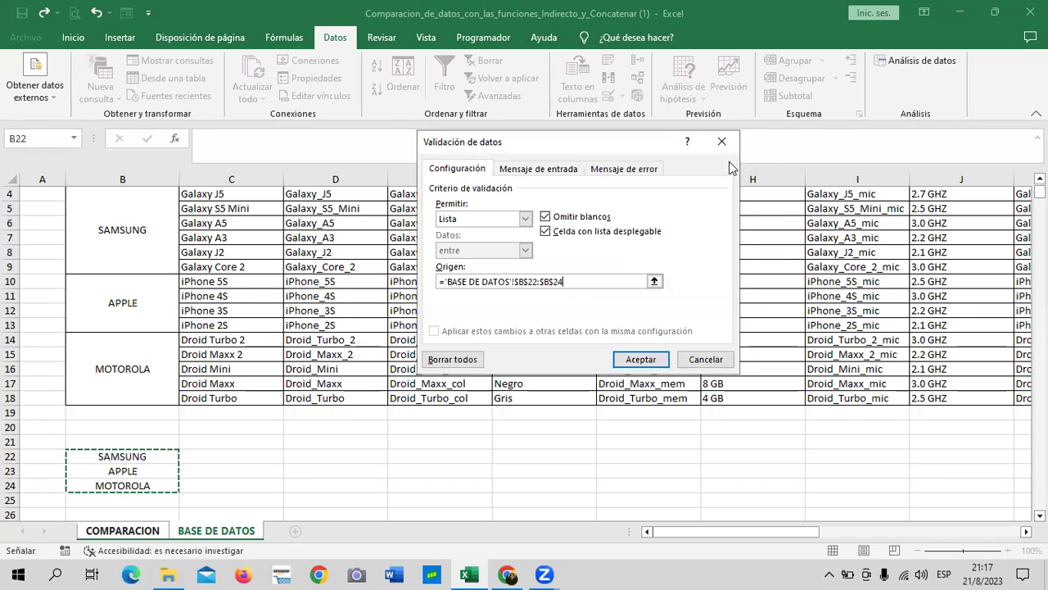
pyautogui.click(642, 359)
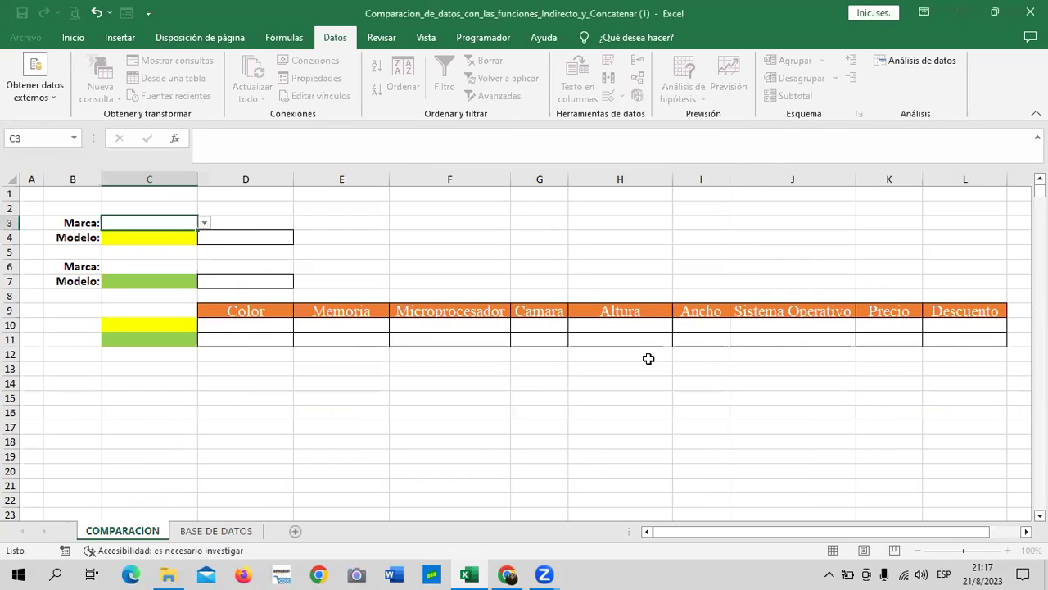
# - Choose APPLE from C3's brand list and look over the Marca cells C3 and C6
pyautogui.click(204, 223)
pyautogui.press('Escape')
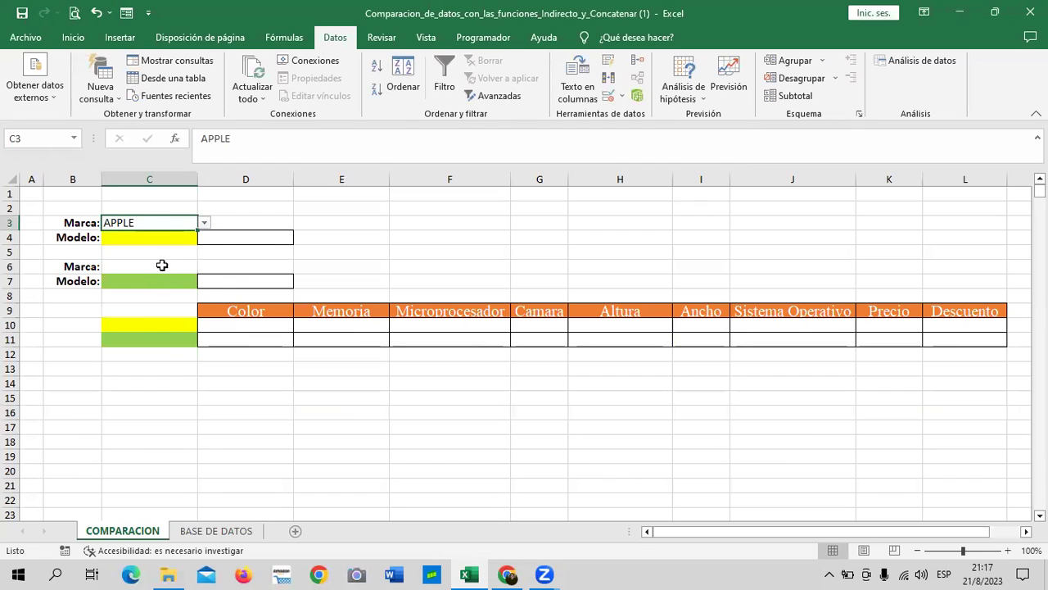
pyautogui.click(163, 270)
pyautogui.click(352, 269)
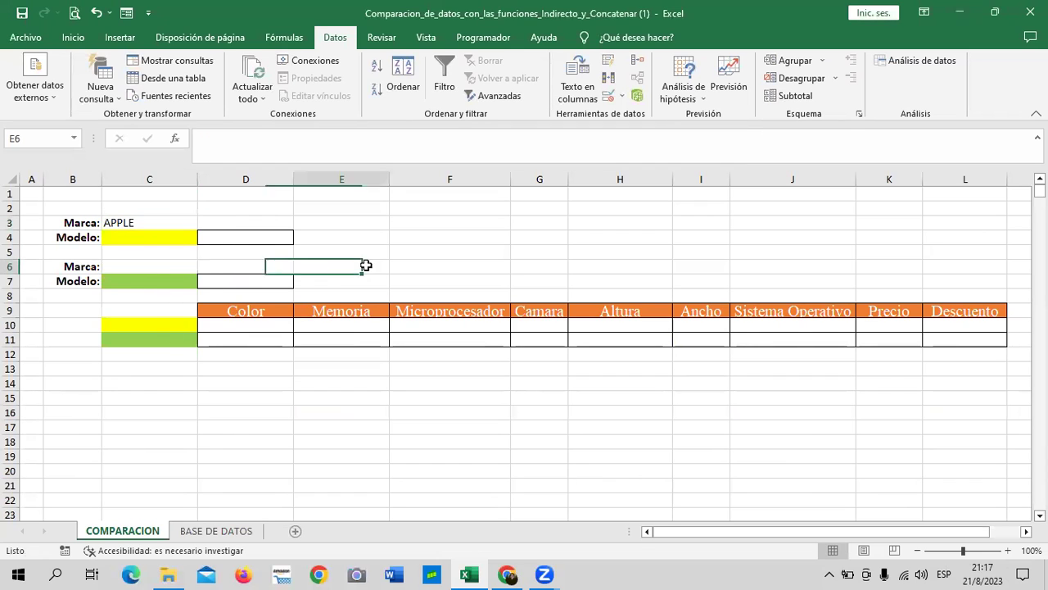
pyautogui.click(171, 269)
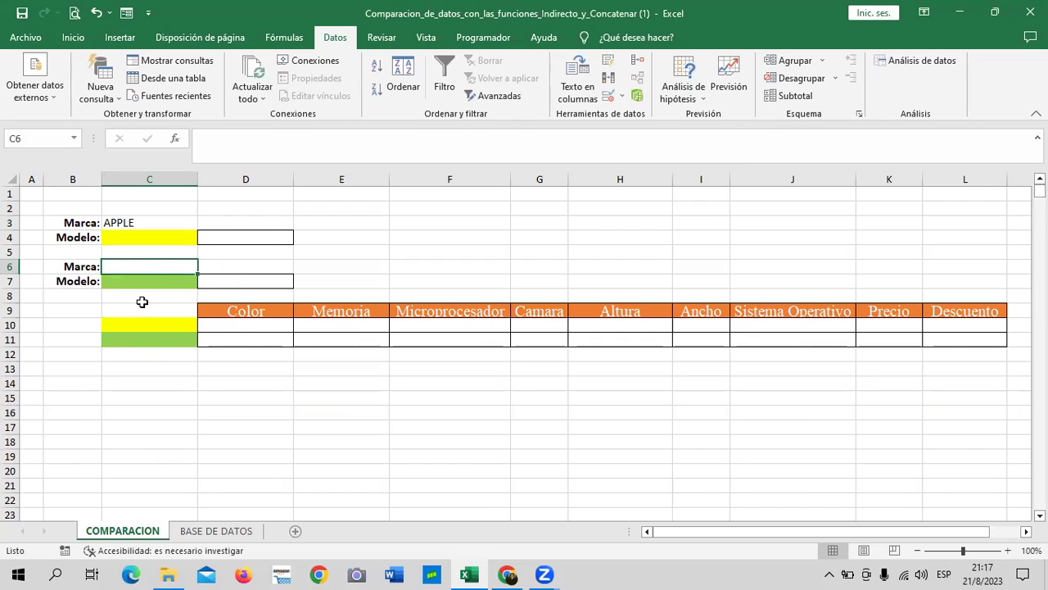
pyautogui.scroll(-3, 467, 377)
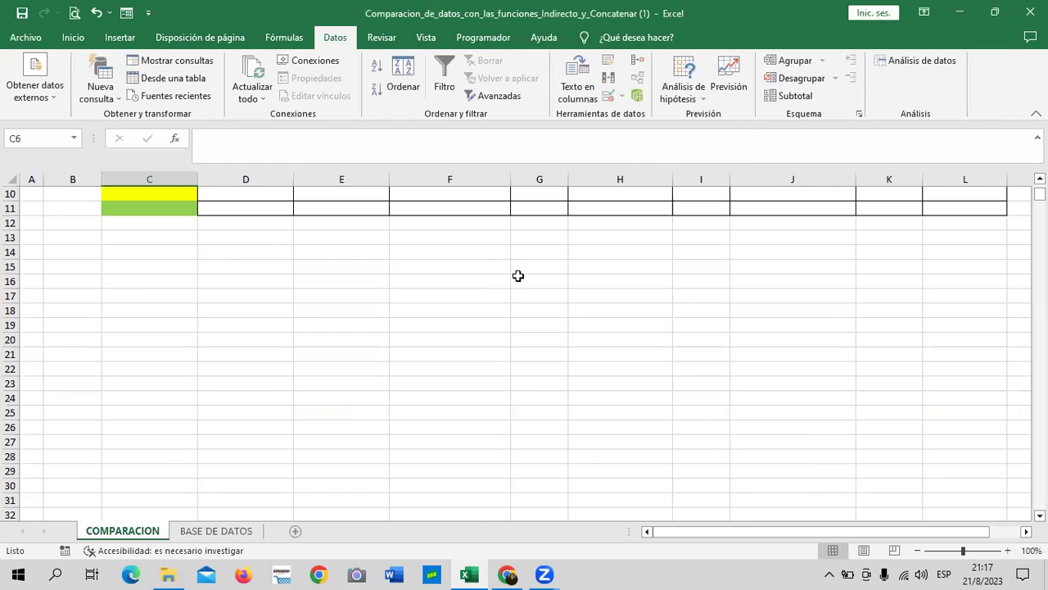
pyautogui.scroll(1, 567, 367)
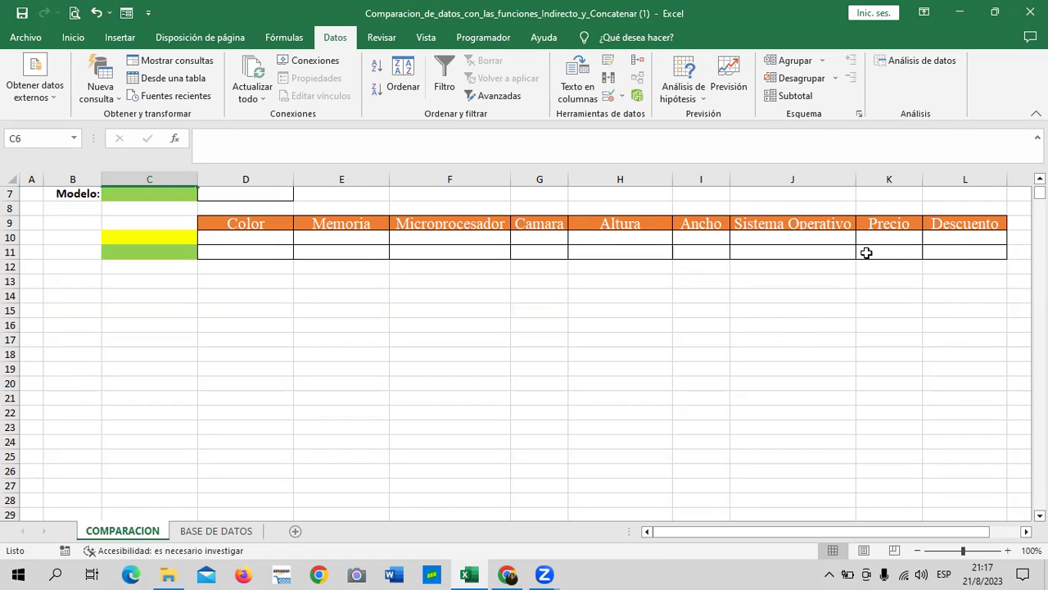
pyautogui.click(876, 236)
pyautogui.click(868, 253)
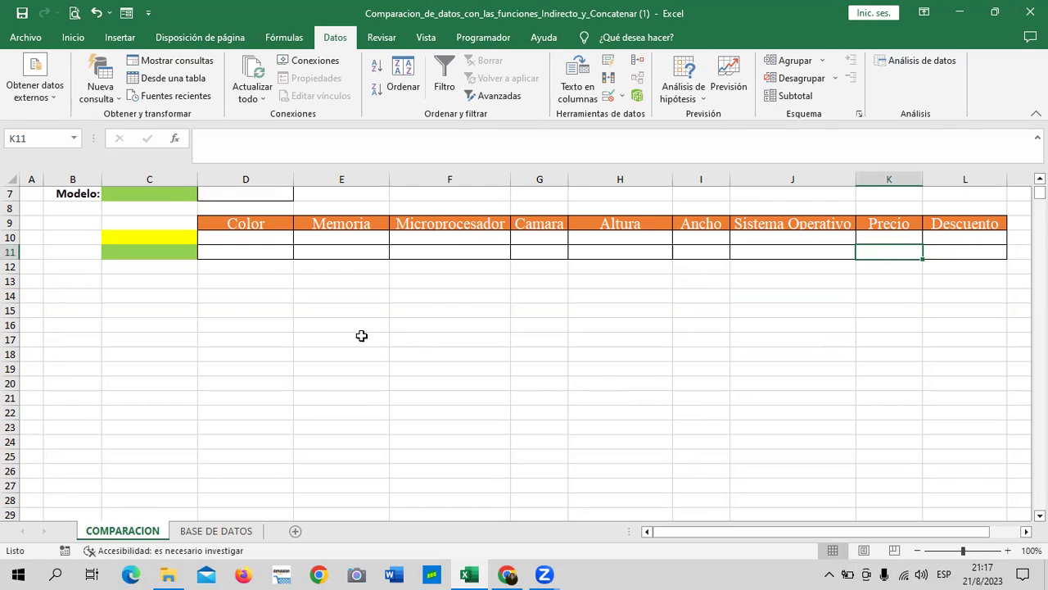
pyautogui.scroll(1, 385, 327)
pyautogui.scroll(1, 398, 341)
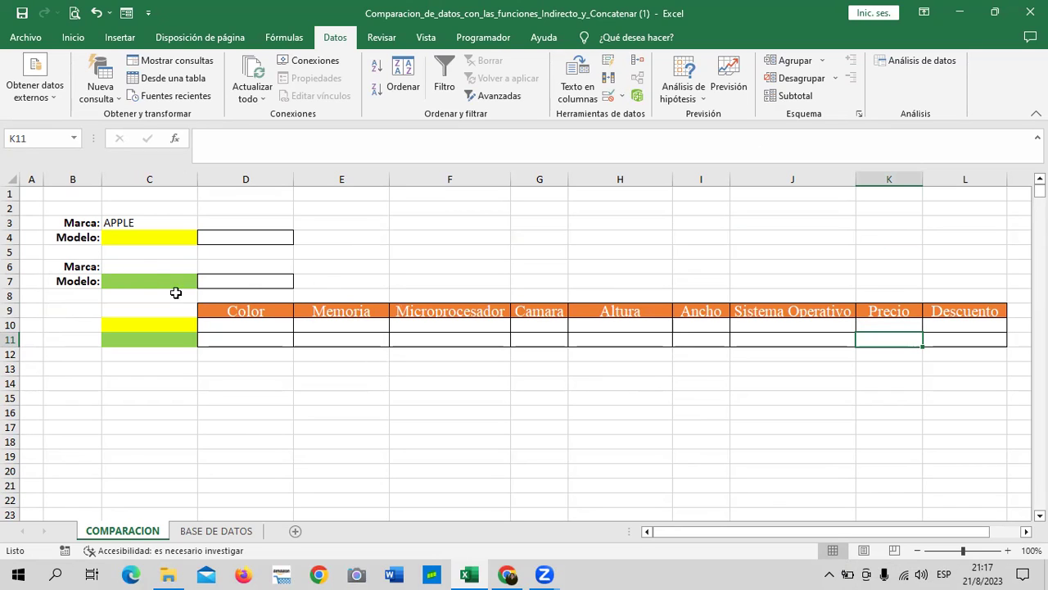
pyautogui.click(155, 269)
pyautogui.click(614, 98)
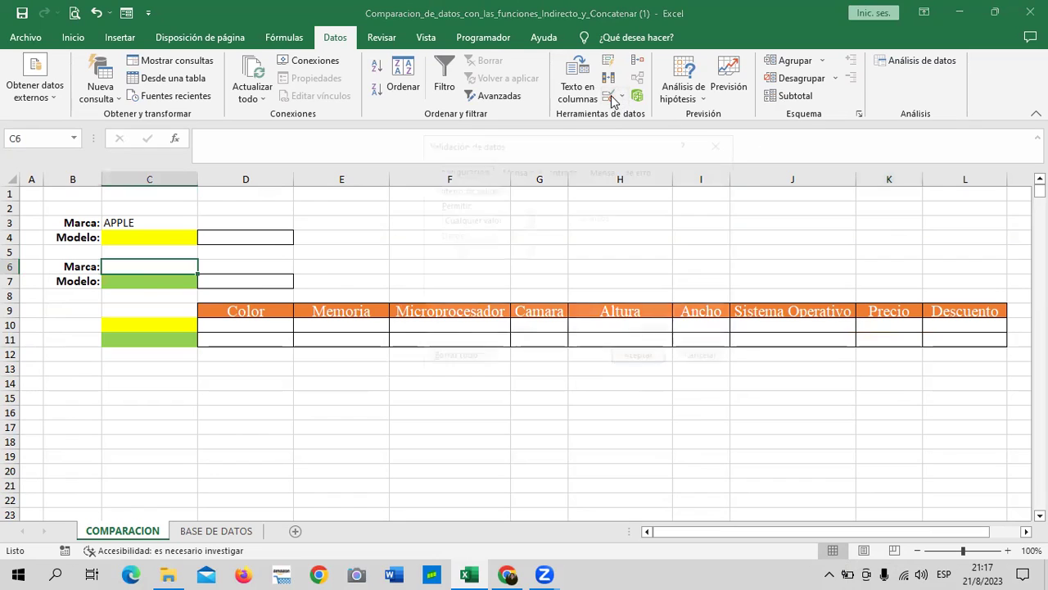
pyautogui.click(525, 219)
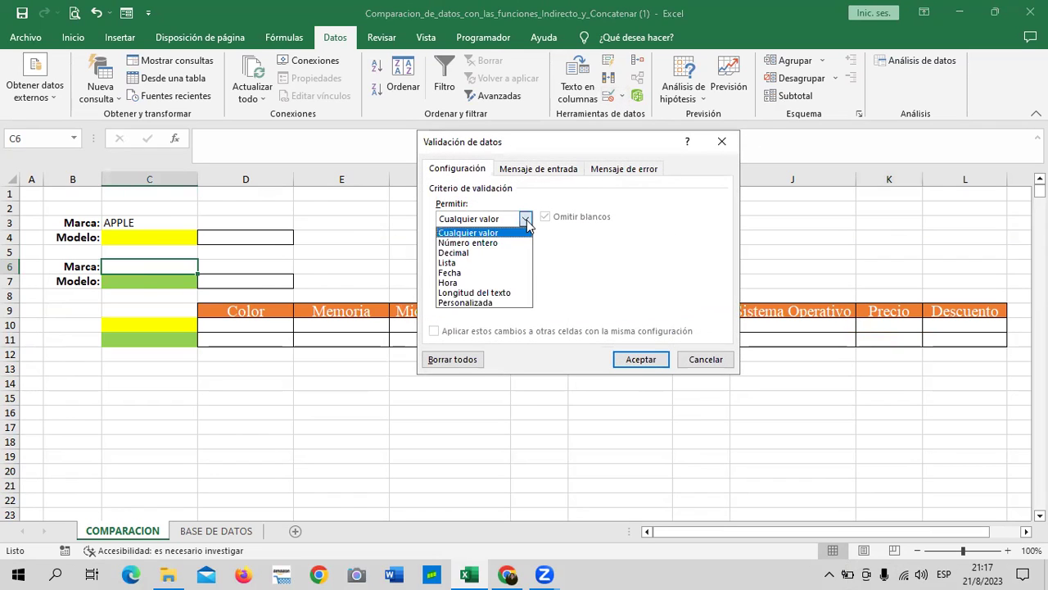
pyautogui.click(481, 264)
pyautogui.click(654, 280)
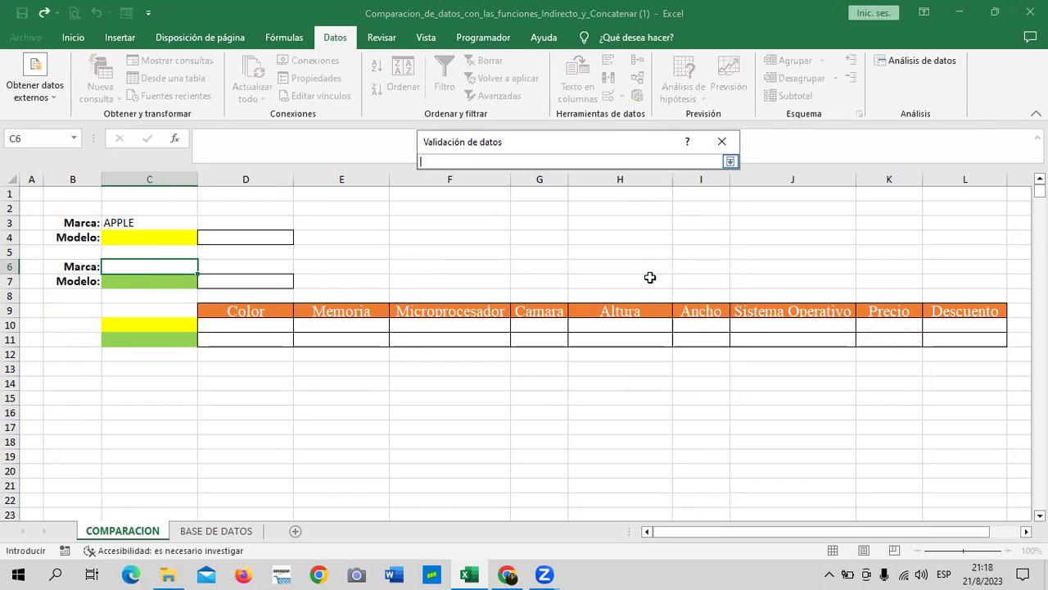
pyautogui.click(209, 531)
pyautogui.moveTo(143, 456); pyautogui.dragTo(145, 485)
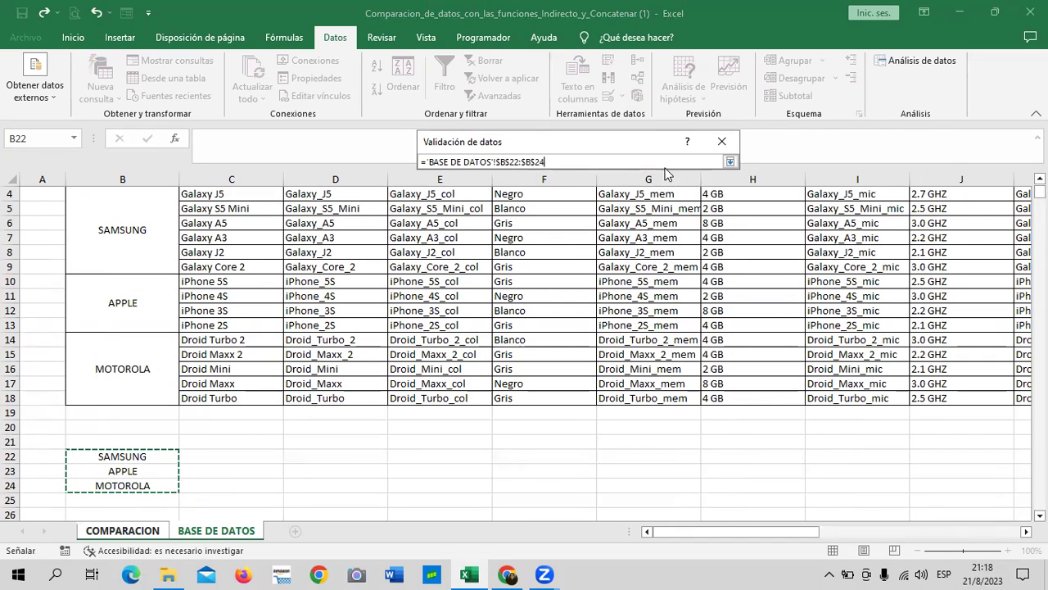
pyautogui.click(730, 161)
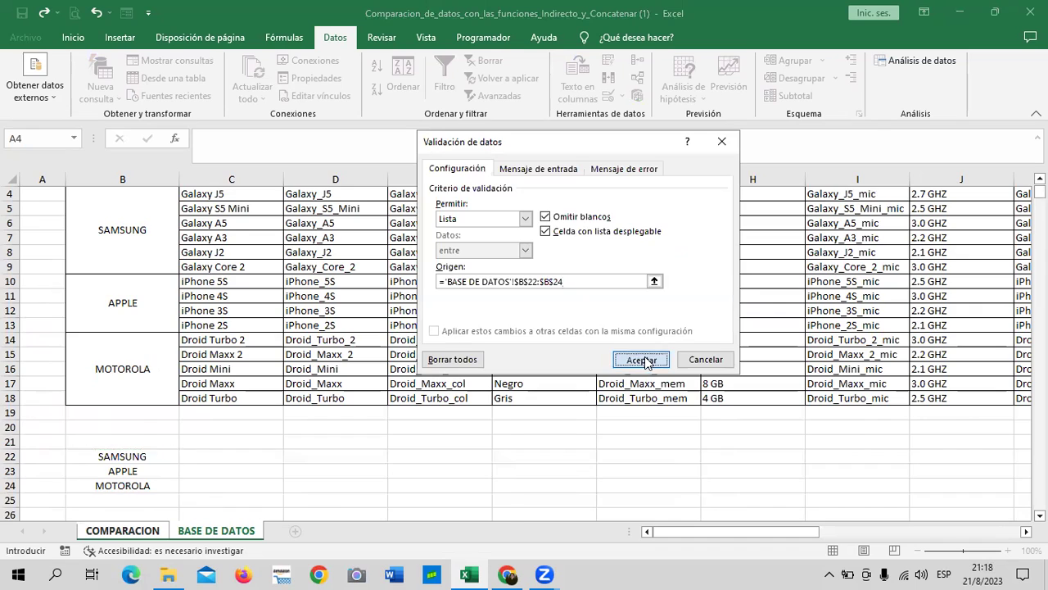
pyautogui.click(641, 358)
pyautogui.click(265, 384)
pyautogui.click(182, 223)
pyautogui.click(204, 222)
pyautogui.click(172, 235)
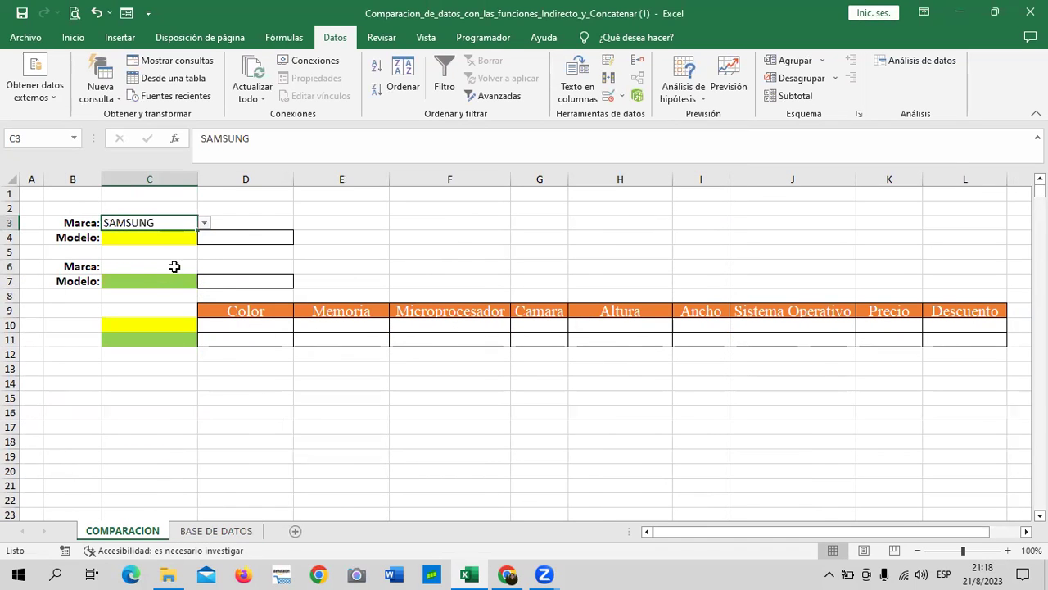
pyautogui.click(175, 267)
pyautogui.click(204, 267)
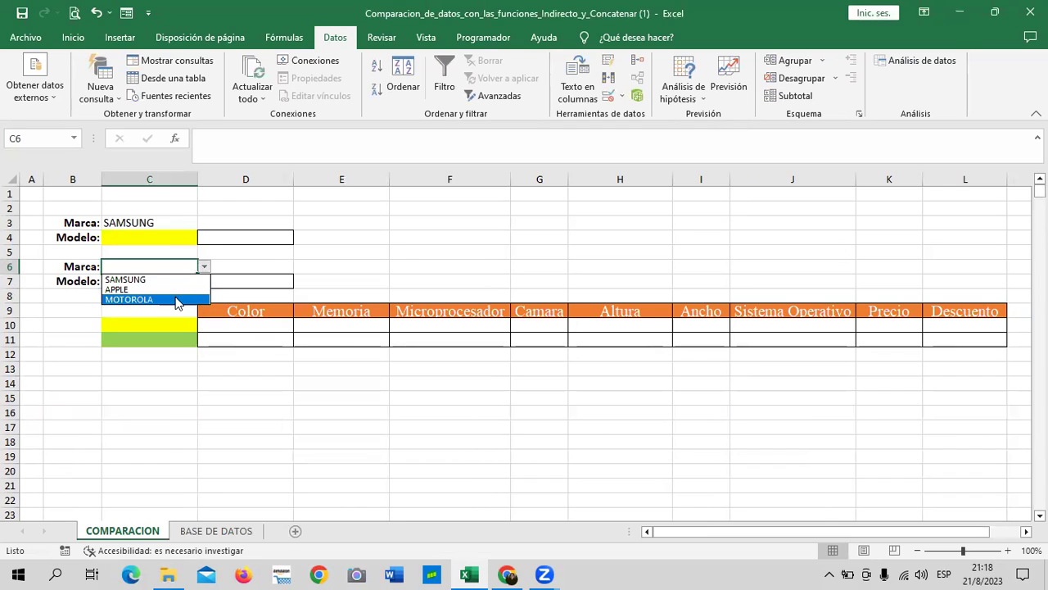
pyautogui.click(181, 299)
pyautogui.click(385, 248)
pyautogui.click(166, 235)
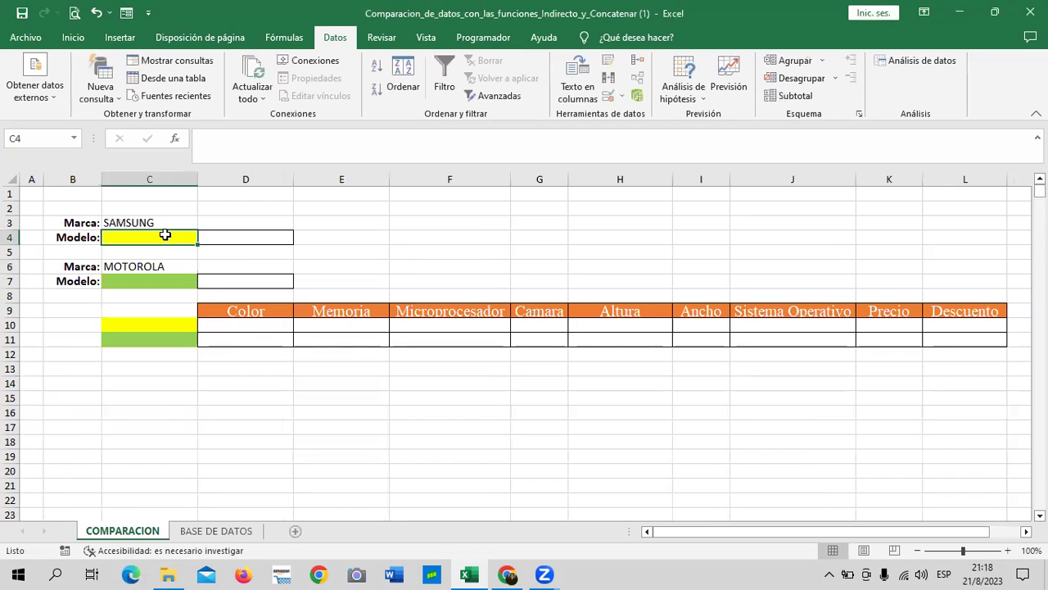
pyautogui.click(152, 282)
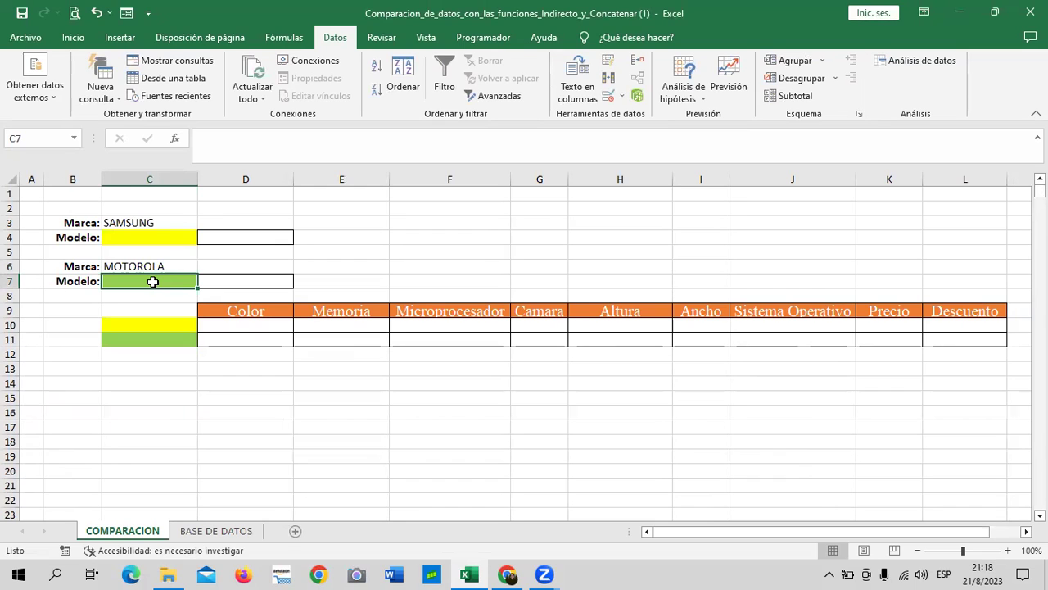
pyautogui.click(155, 237)
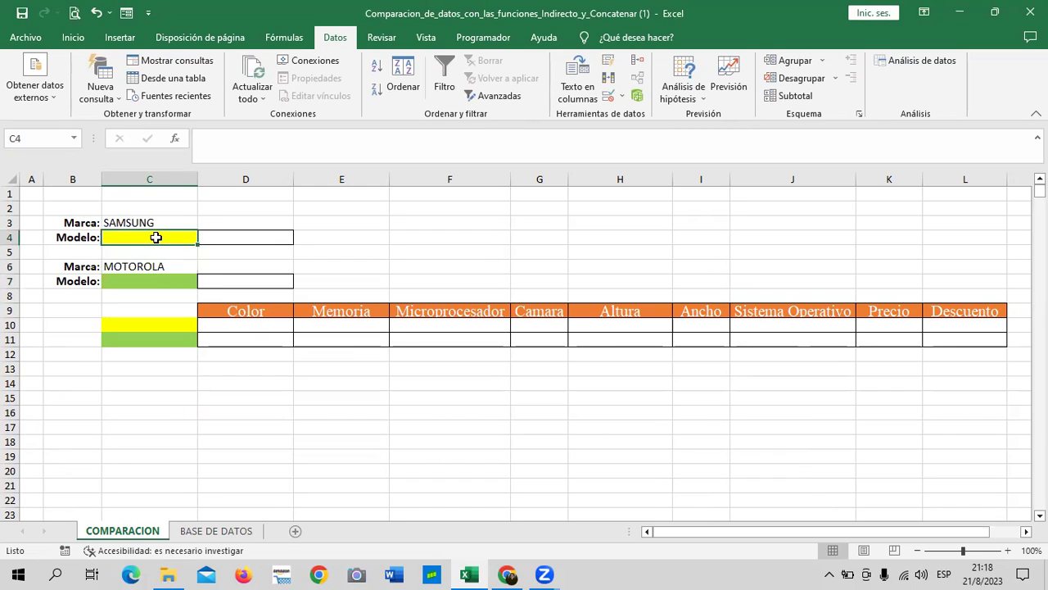
# - Give C4 a list validation with source =INDIRECTO($C$3)
pyautogui.click(609, 96)
pyautogui.click(525, 219)
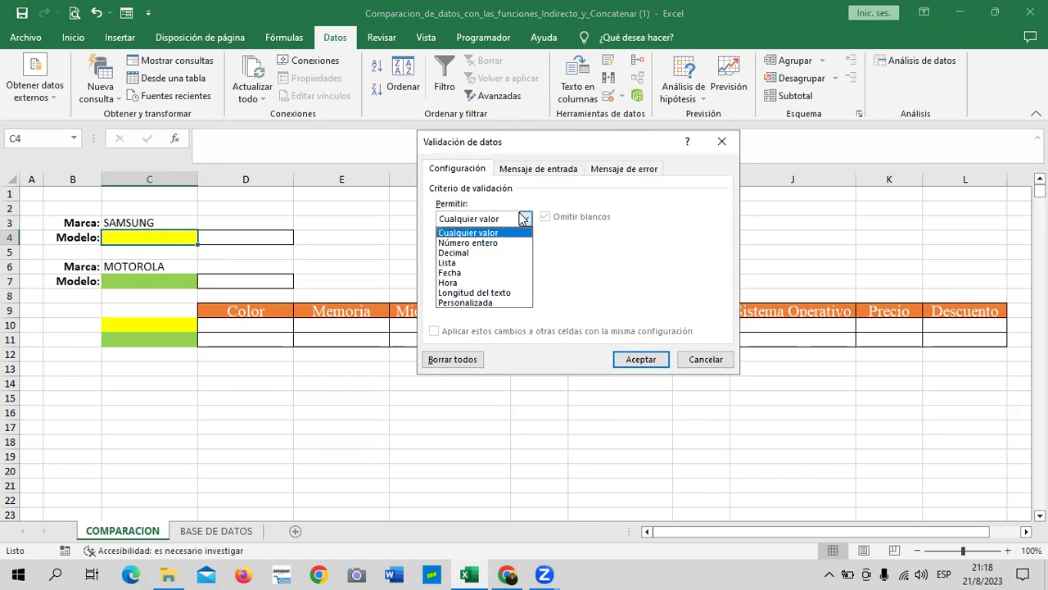
pyautogui.click(483, 263)
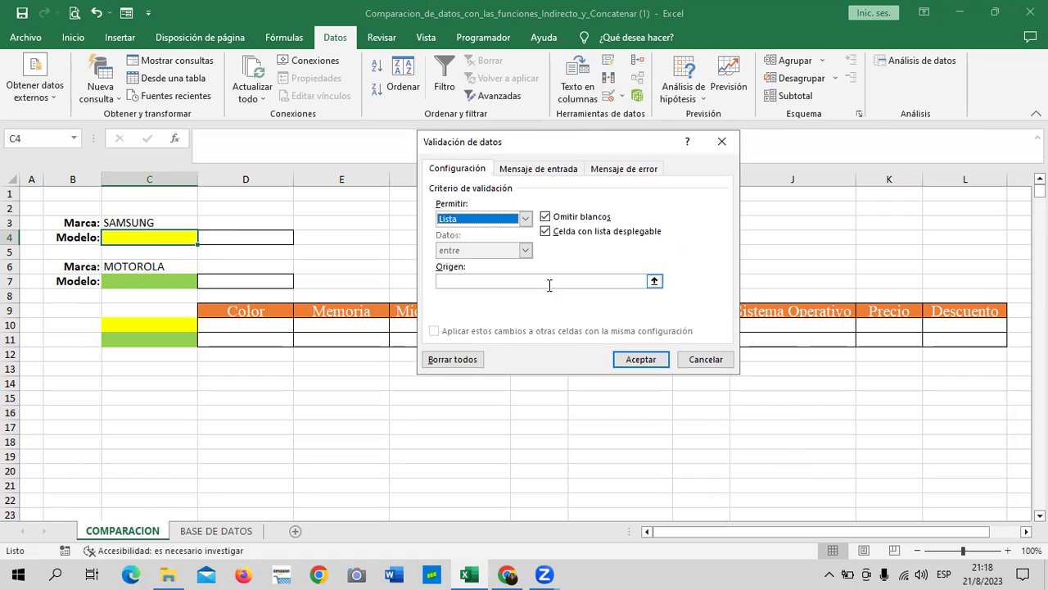
pyautogui.click(552, 281)
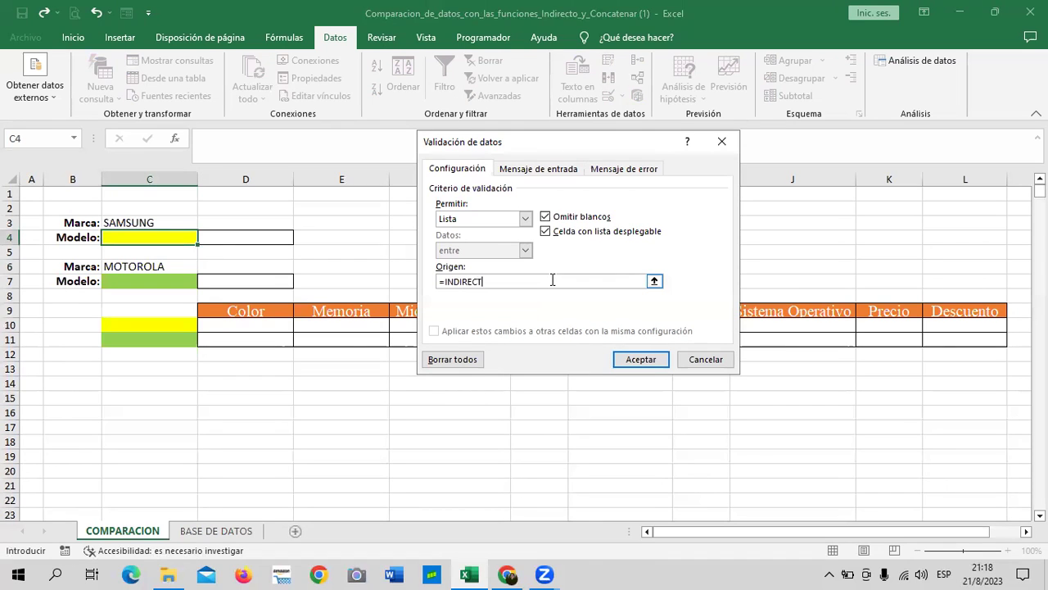
pyautogui.write('=INDIRECTO(')
pyautogui.click(150, 223)
pyautogui.press('Return')
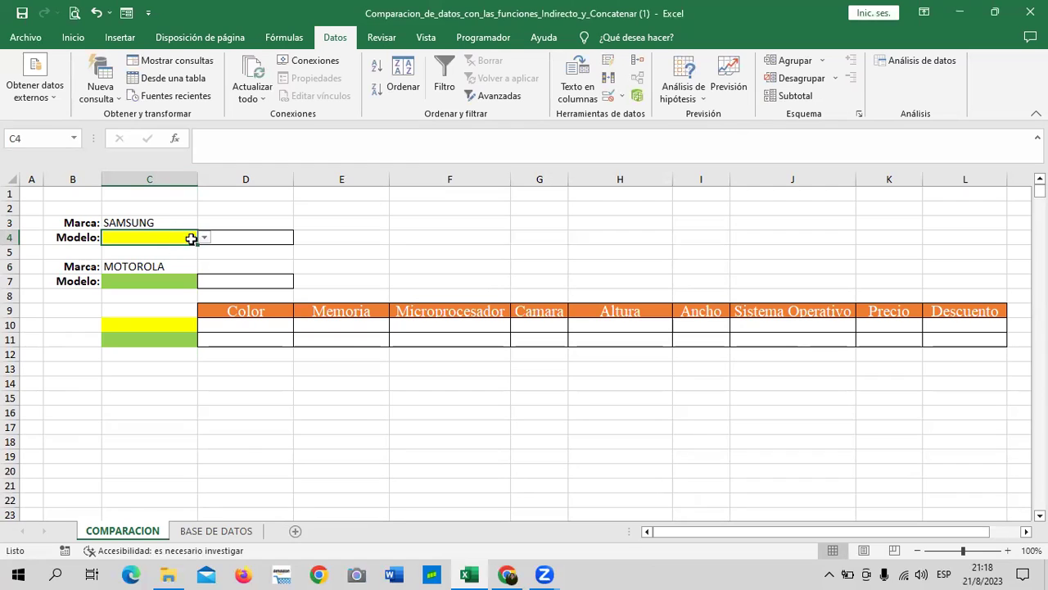
# - Pick Galaxy S5 Mini, then Galaxy Core 2, from C4's model dropdown
pyautogui.click(205, 237)
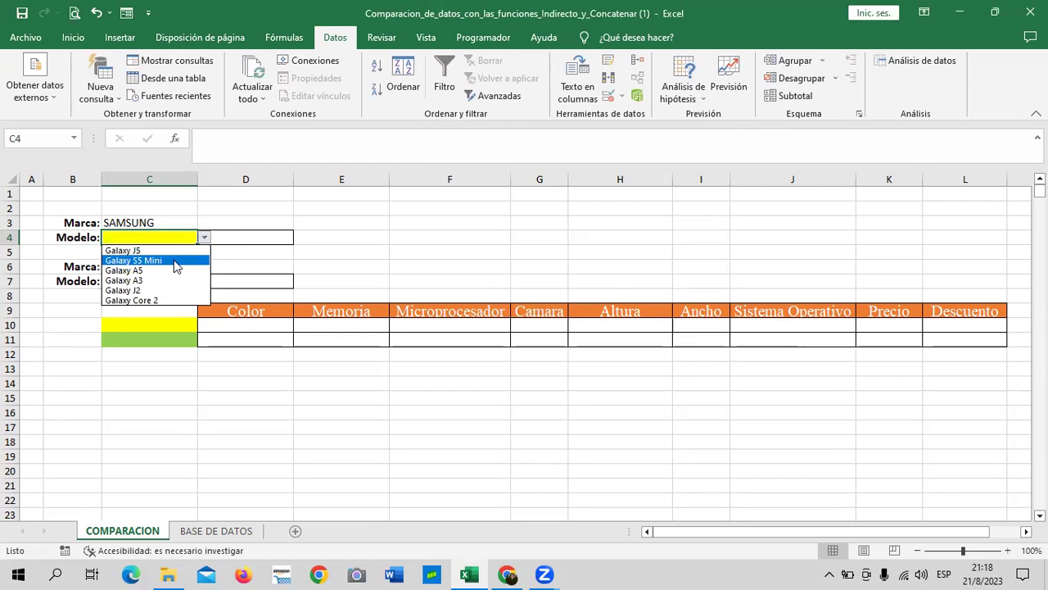
pyautogui.click(173, 259)
pyautogui.click(203, 239)
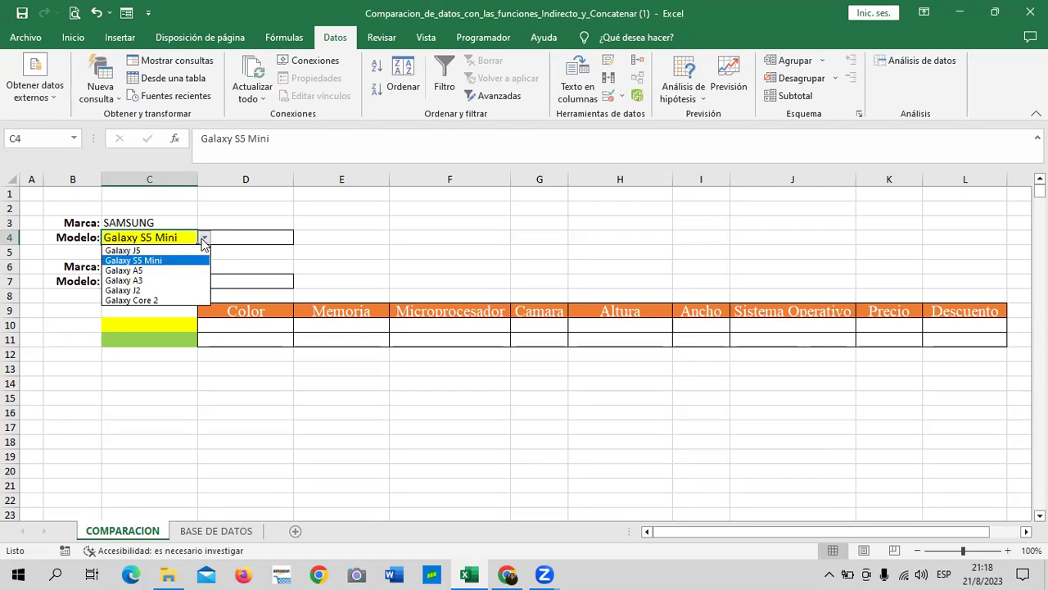
pyautogui.click(157, 300)
pyautogui.click(334, 249)
pyautogui.click(157, 281)
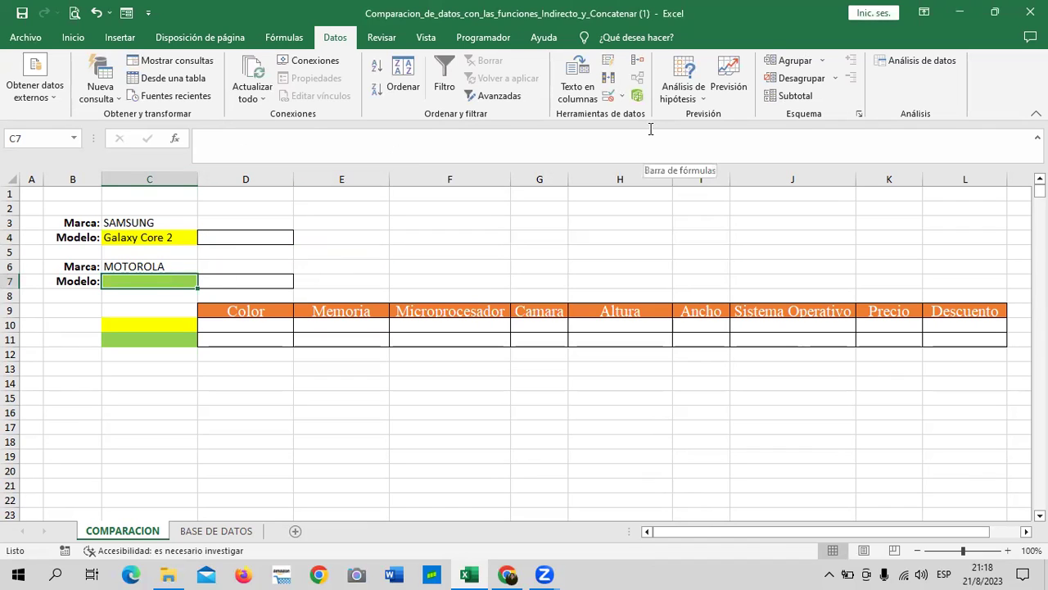
# - Give C7 a list validation with source =INDIRECTO($C$6)
pyautogui.click(610, 95)
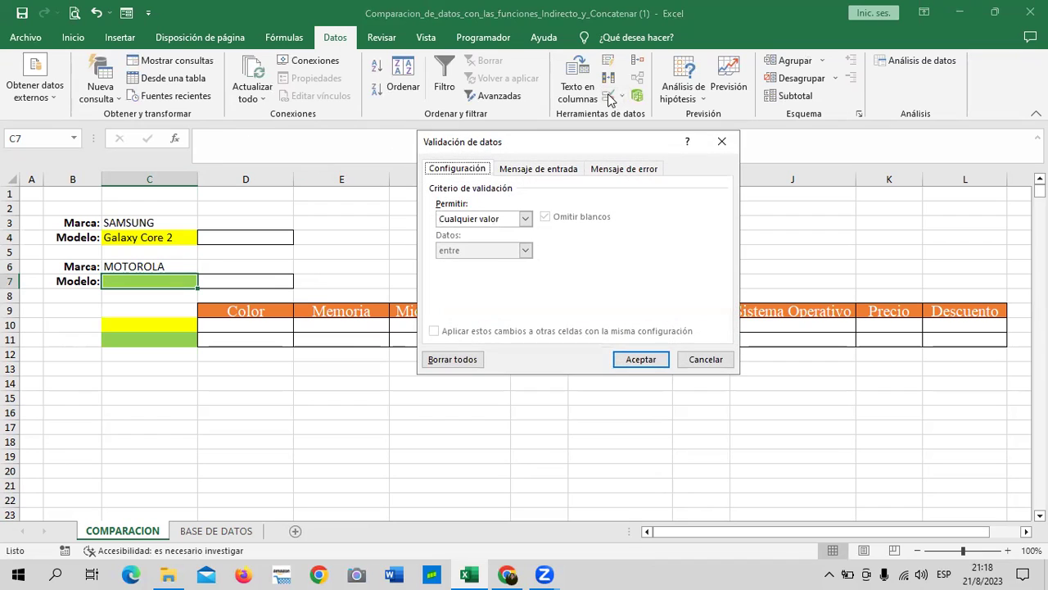
pyautogui.click(525, 217)
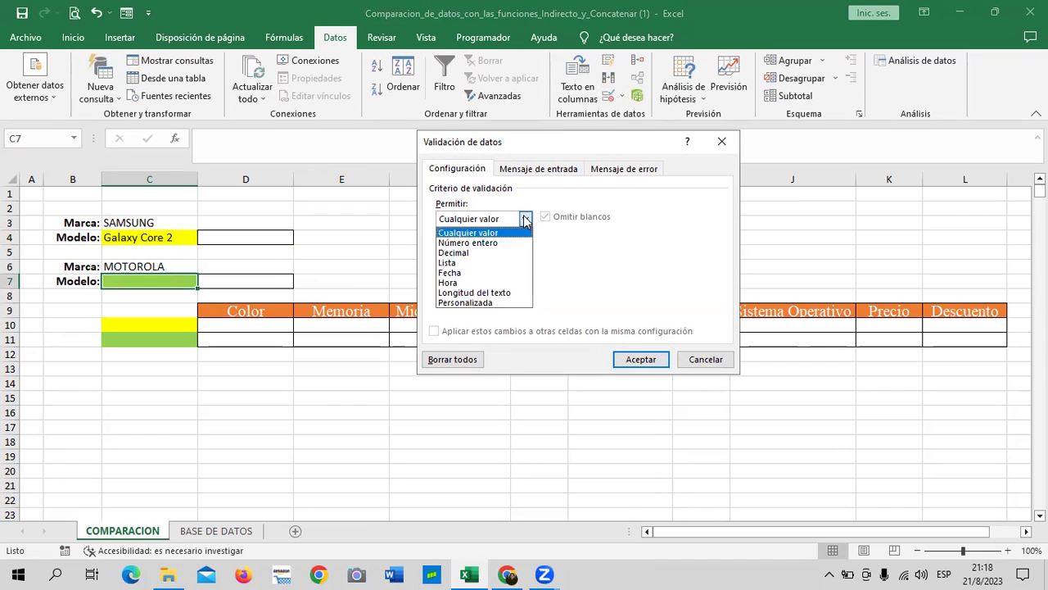
pyautogui.click(466, 259)
pyautogui.click(604, 282)
pyautogui.write('=INDIRECTO(')
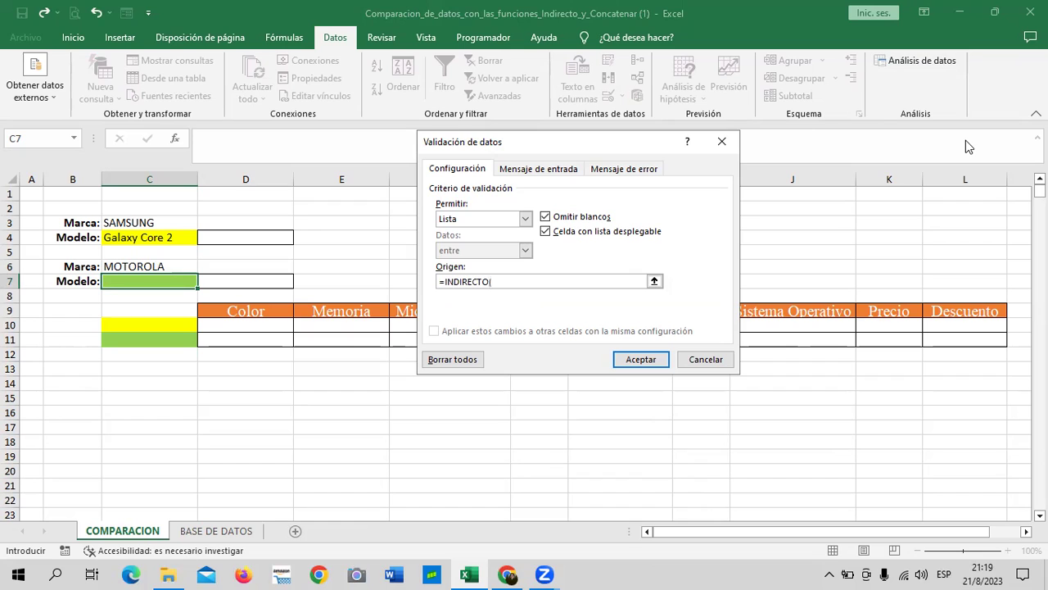
pyautogui.click(140, 266)
pyautogui.write(')')
pyautogui.press('Return')
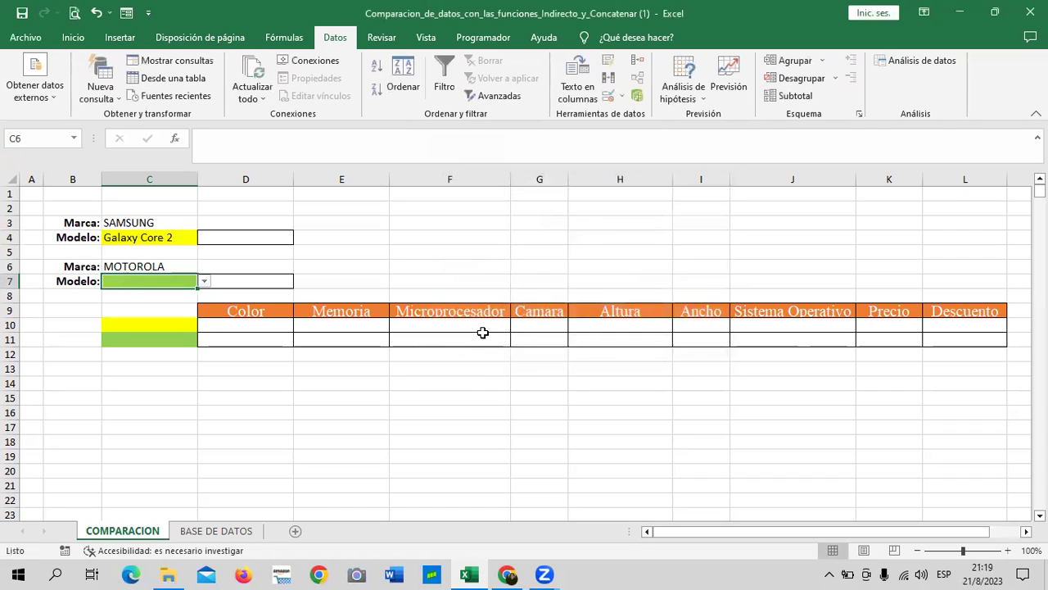
# - Choose Droid Maxx 2 from C7's model dropdown and check cells C4, C7, D4 and D7
pyautogui.click(204, 281)
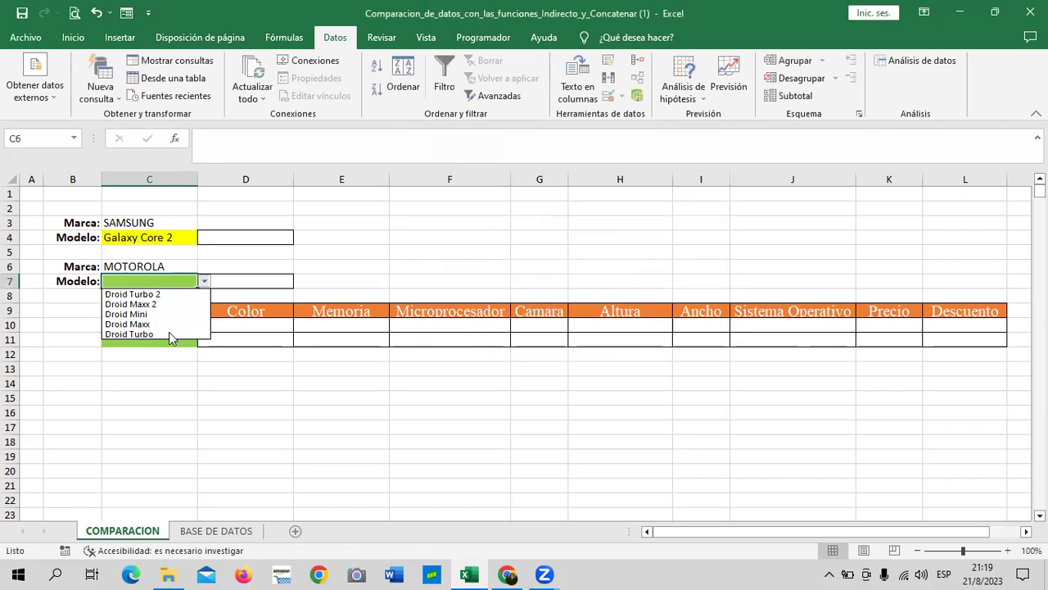
pyautogui.click(173, 297)
pyautogui.click(170, 237)
pyautogui.click(169, 280)
pyautogui.click(222, 236)
pyautogui.click(211, 280)
pyautogui.click(156, 233)
pyautogui.click(172, 281)
pyautogui.click(418, 255)
pyautogui.click(162, 237)
pyautogui.click(164, 278)
pyautogui.click(263, 234)
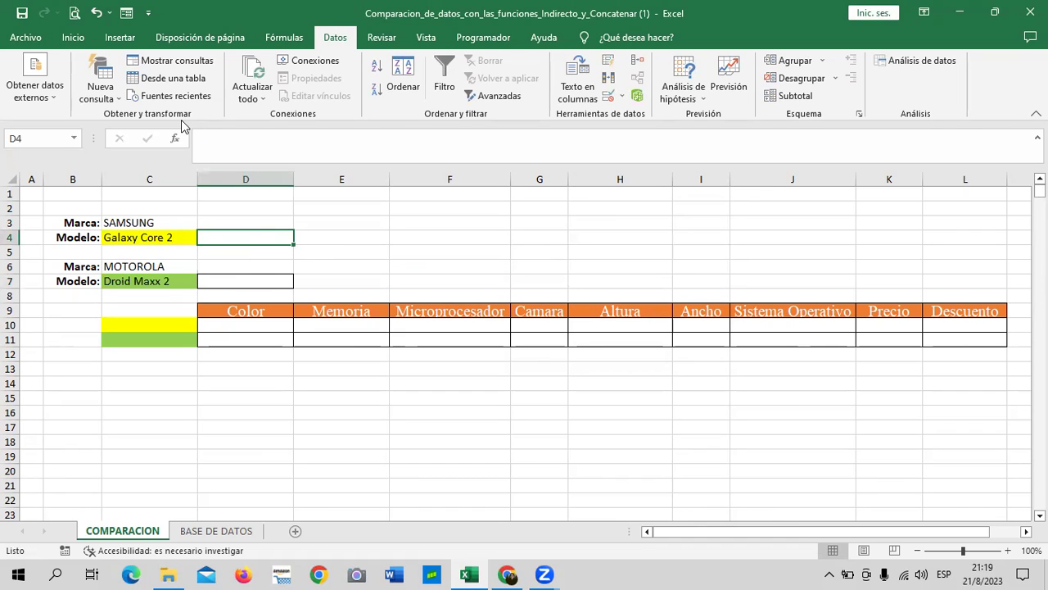
# - Enter =SUSTITUIR(C4;" ";"_") in D4 so it shows Galaxy_Core_2
pyautogui.write('=SUS')
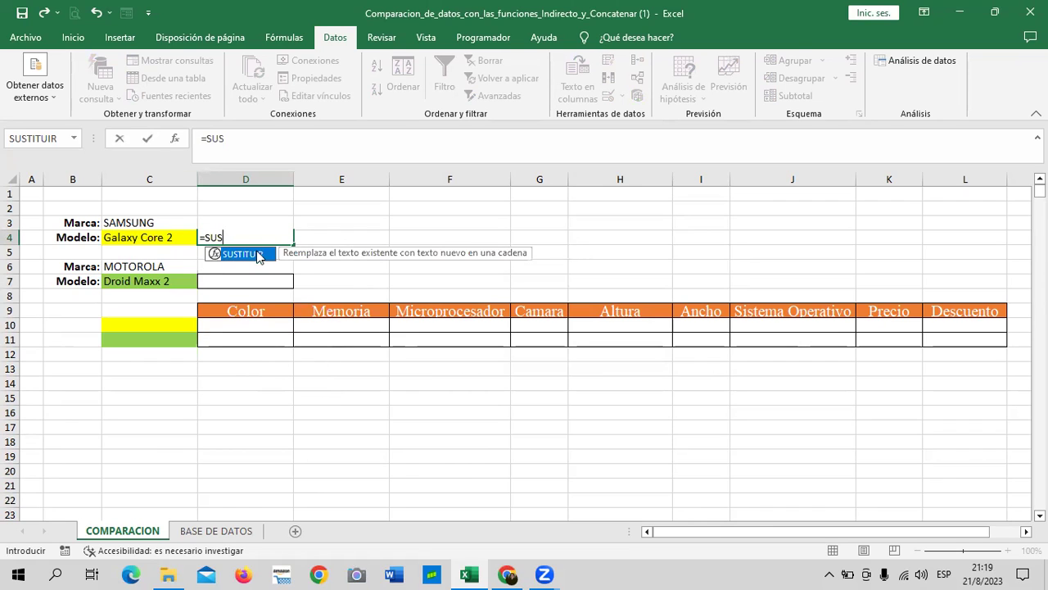
pyautogui.doubleClick(255, 261)
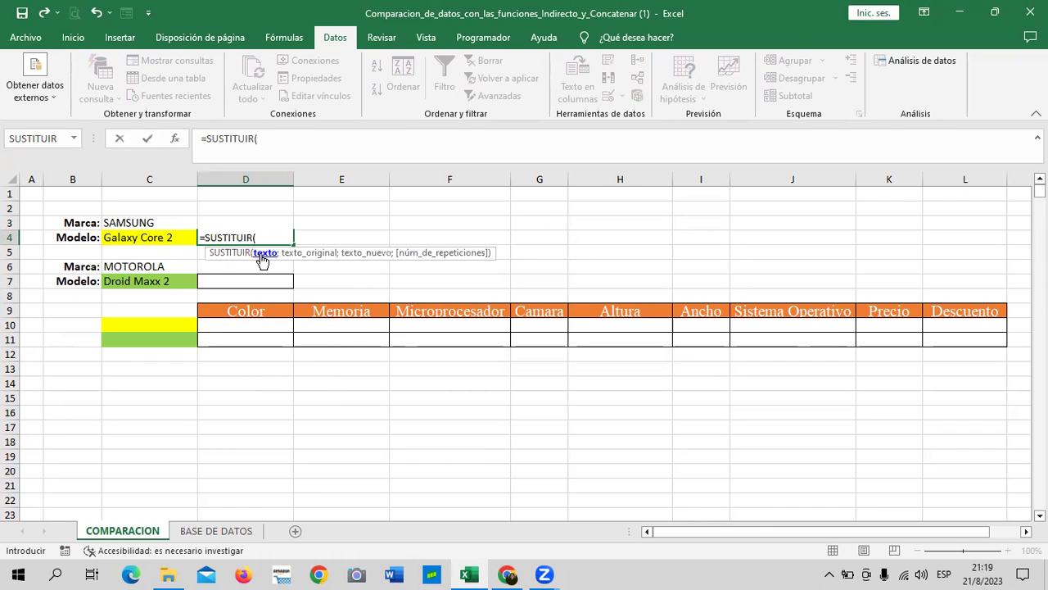
pyautogui.click(143, 238)
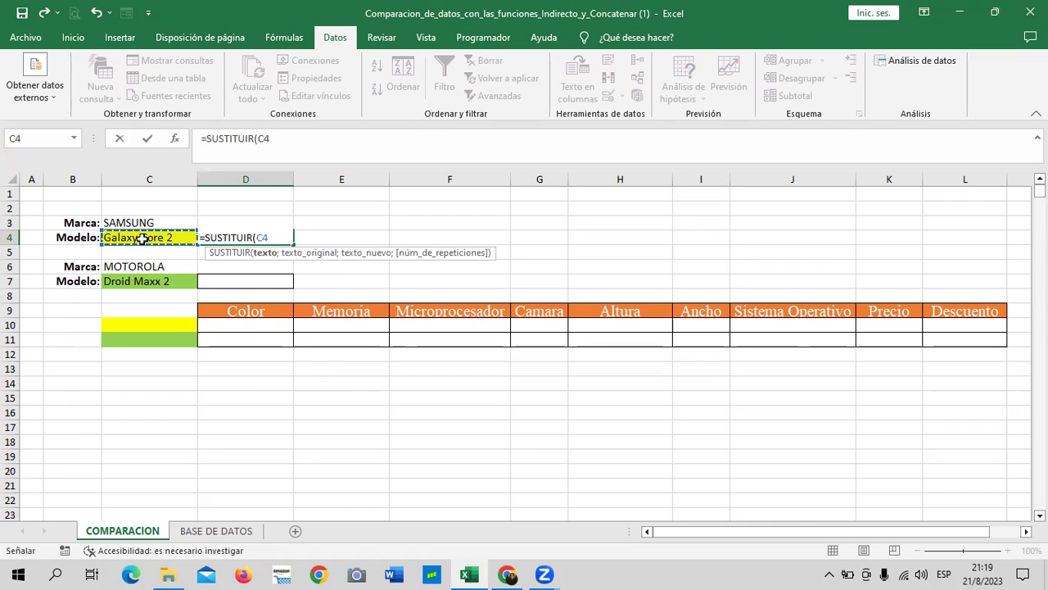
pyautogui.write(';" "')
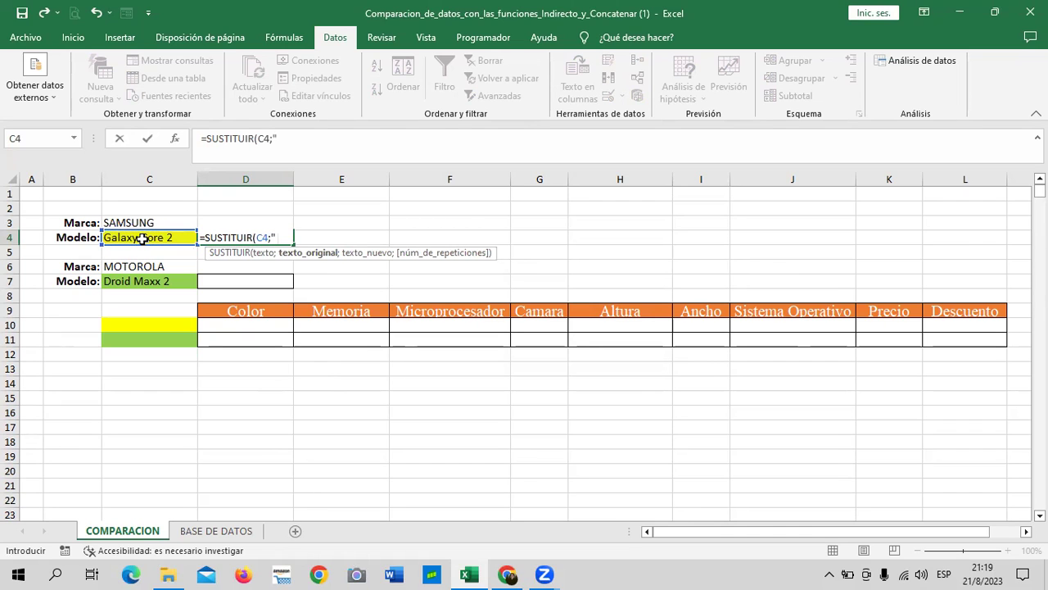
pyautogui.write(';"')
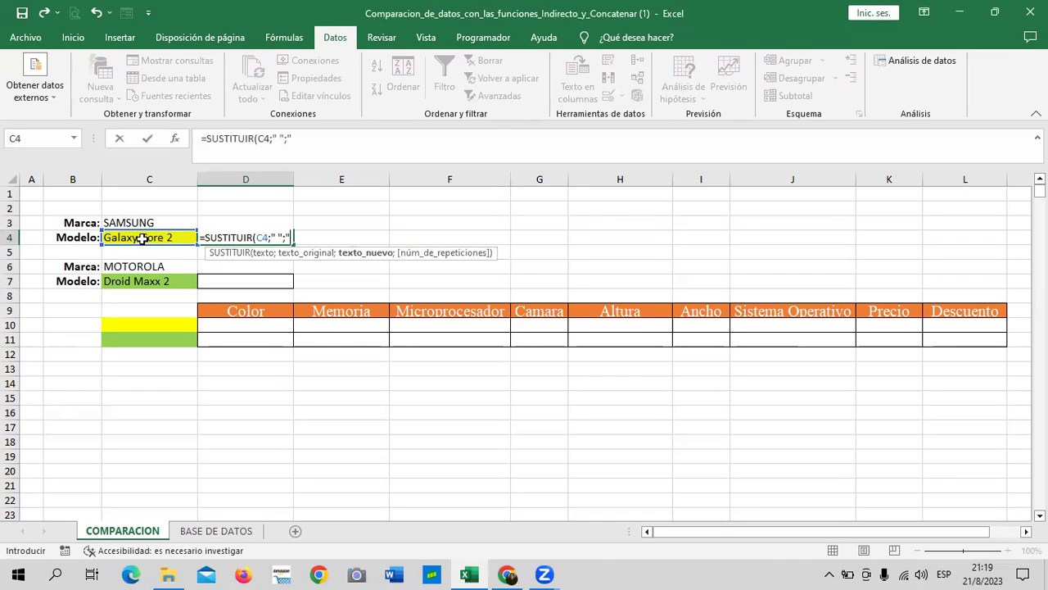
pyautogui.write('_')
pyautogui.write(')')
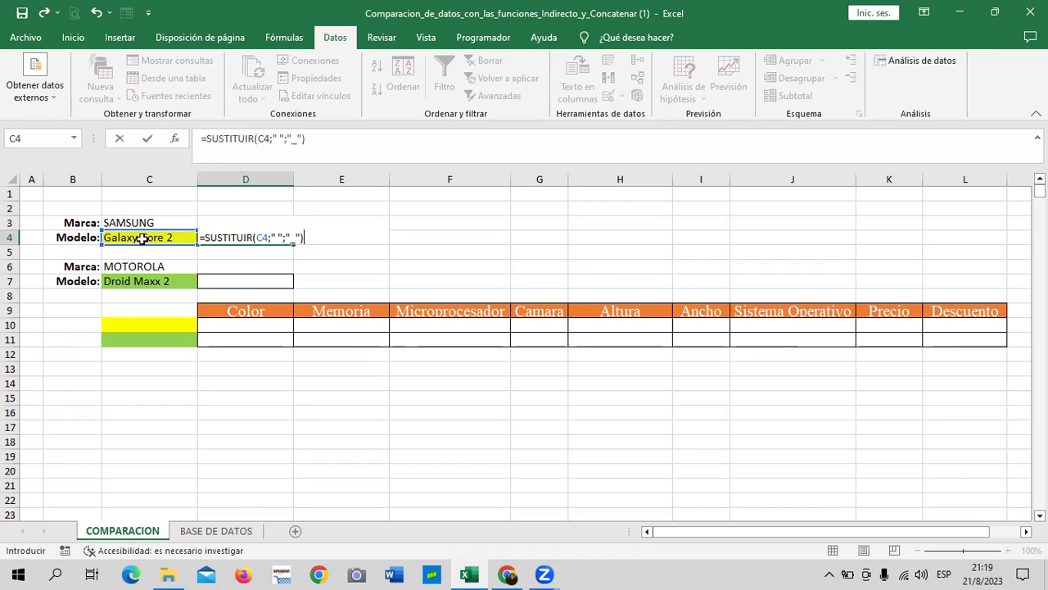
pyautogui.press('Return')
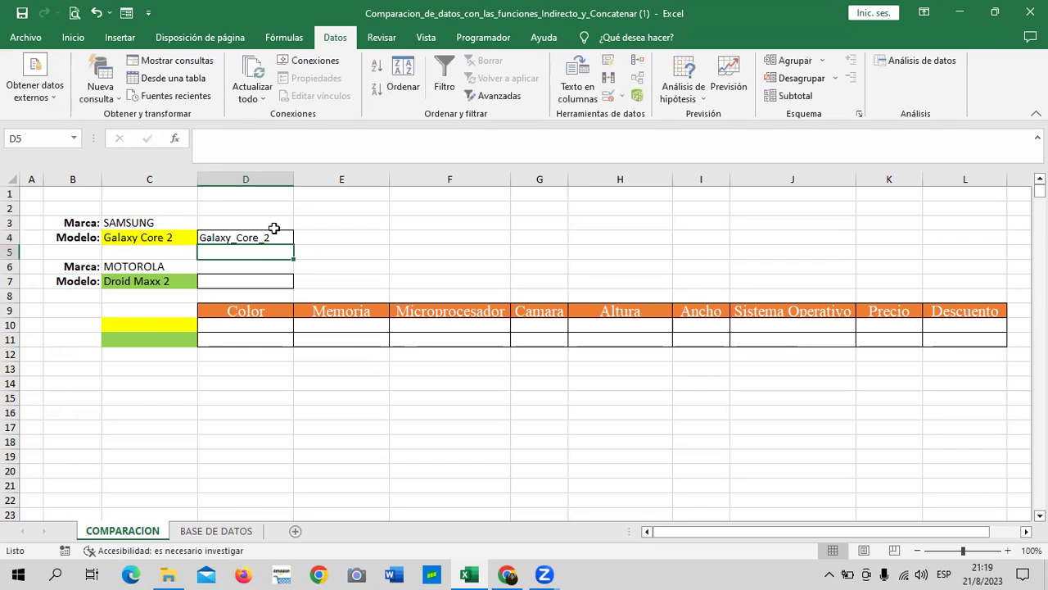
pyautogui.click(257, 235)
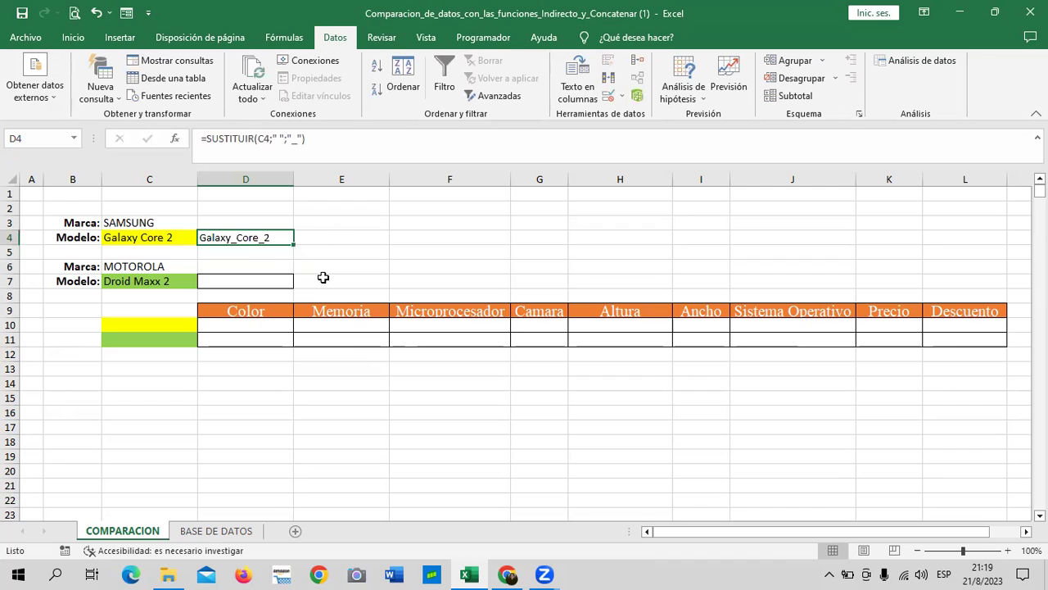
pyautogui.click(287, 280)
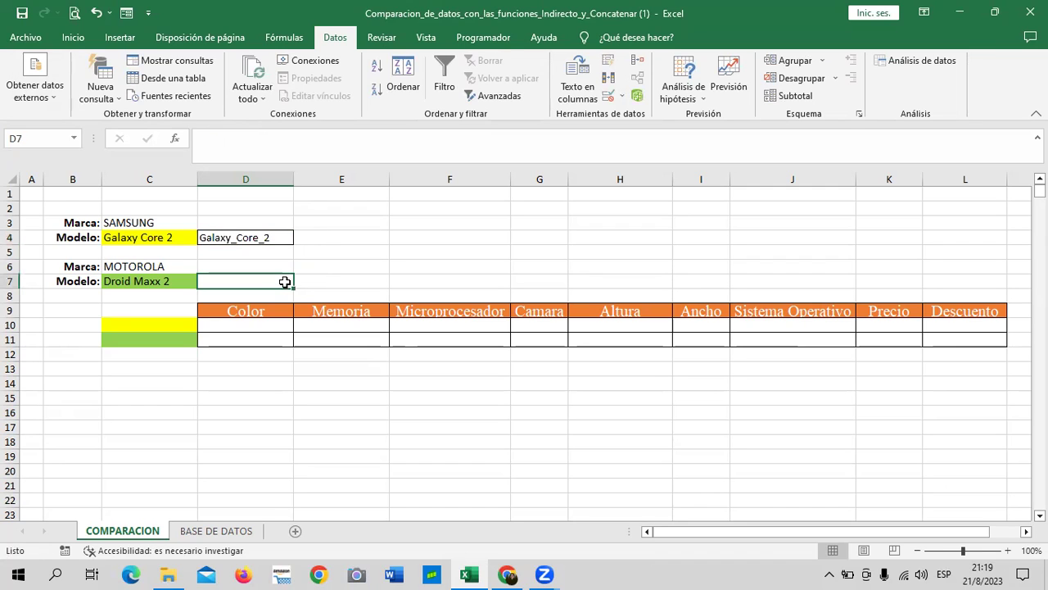
# - Enter =SUSTITUIR(C7;" ";"_") in D7 to convert Droid Maxx 2
pyautogui.write('=')
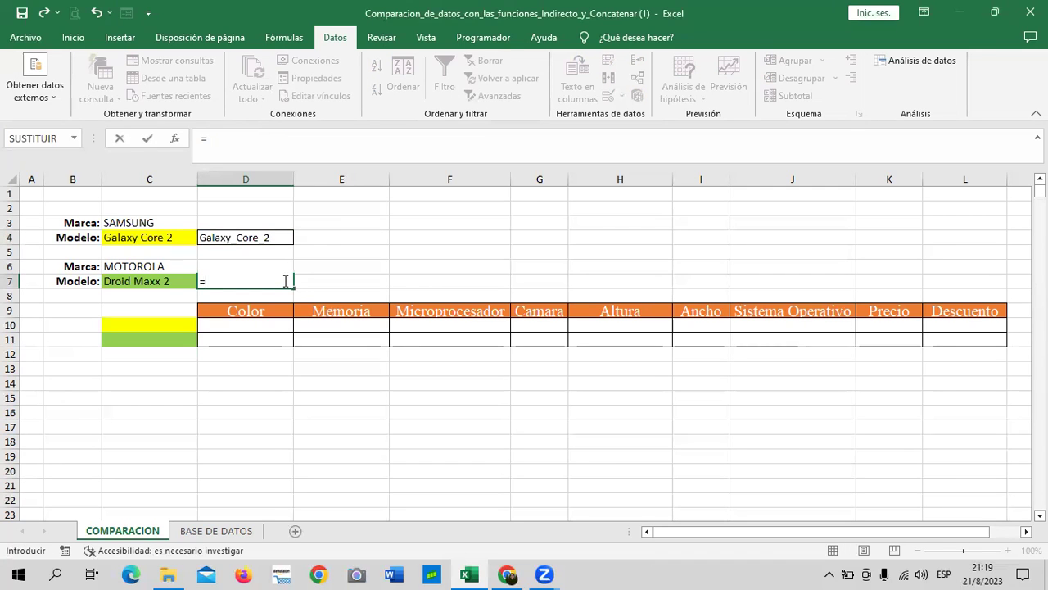
pyautogui.click(168, 280)
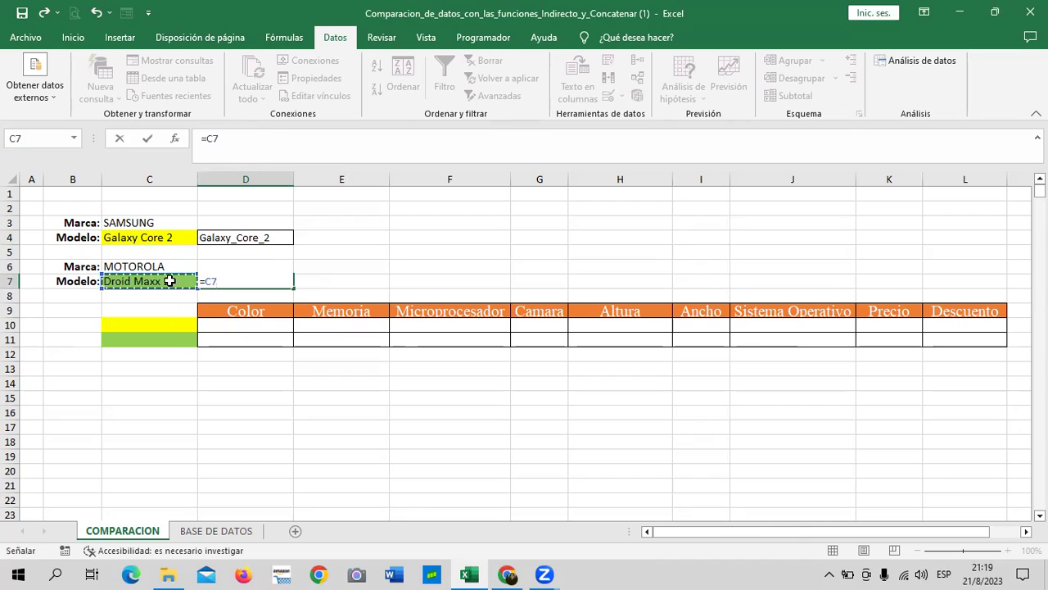
pyautogui.press('BackSpace')
pyautogui.press('BackSpace')
pyautogui.press('BackSpace')
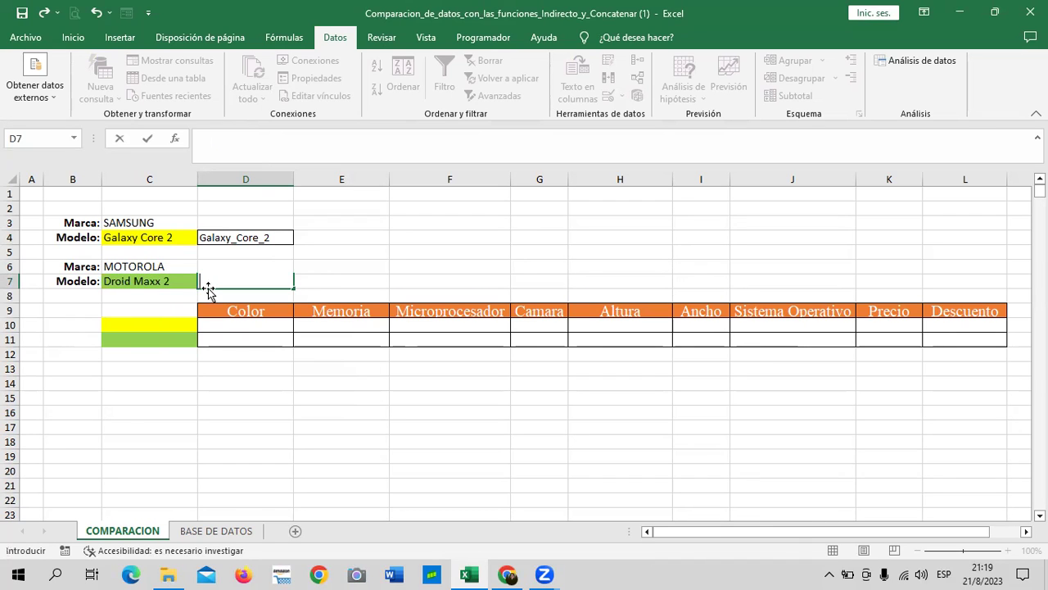
pyautogui.write('=SUS')
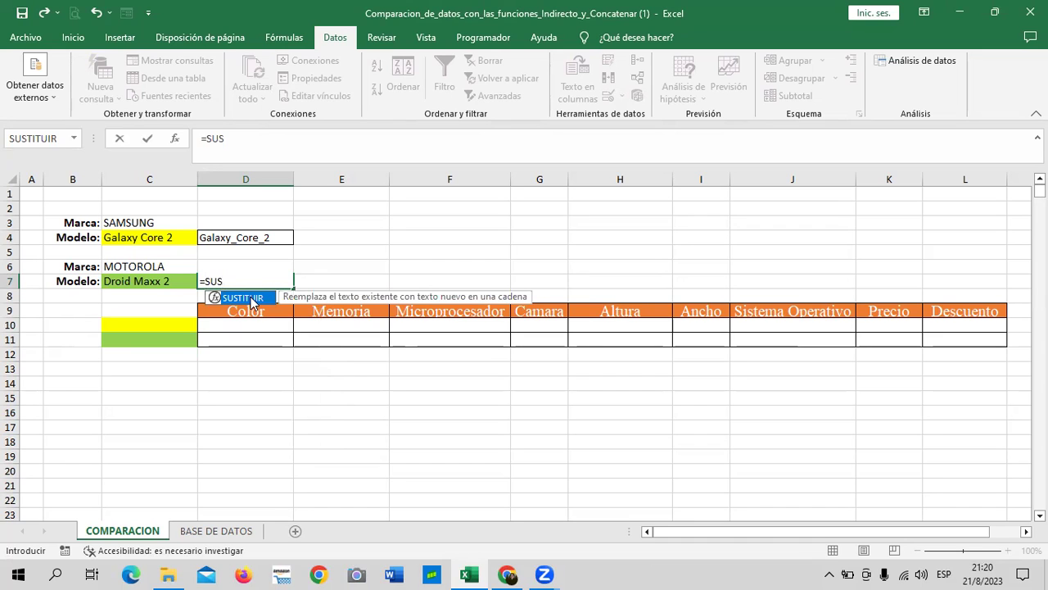
pyautogui.doubleClick(243, 298)
pyautogui.click(158, 280)
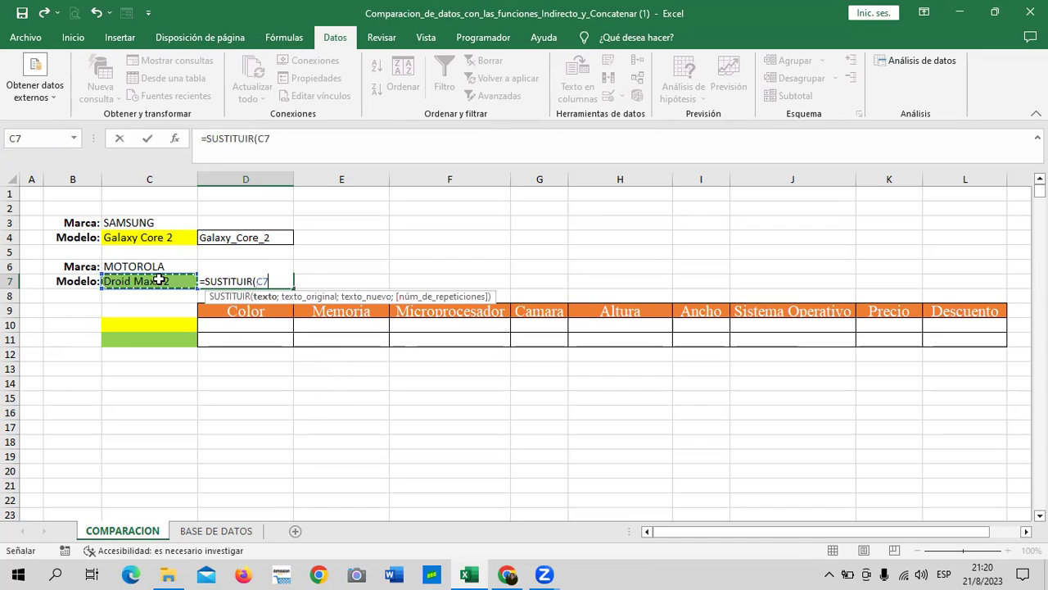
pyautogui.write(';')
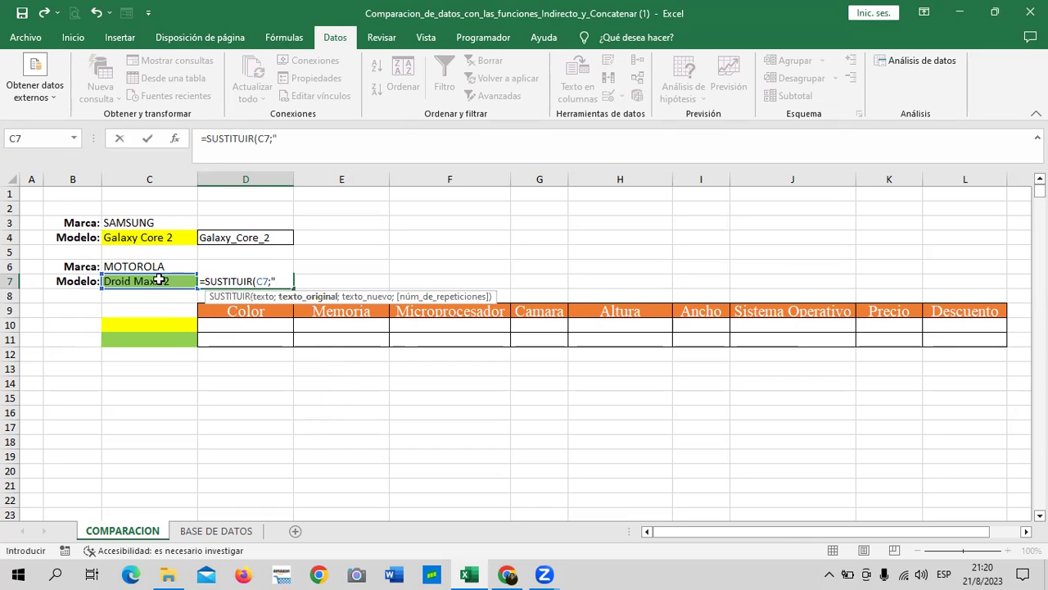
pyautogui.write(';')
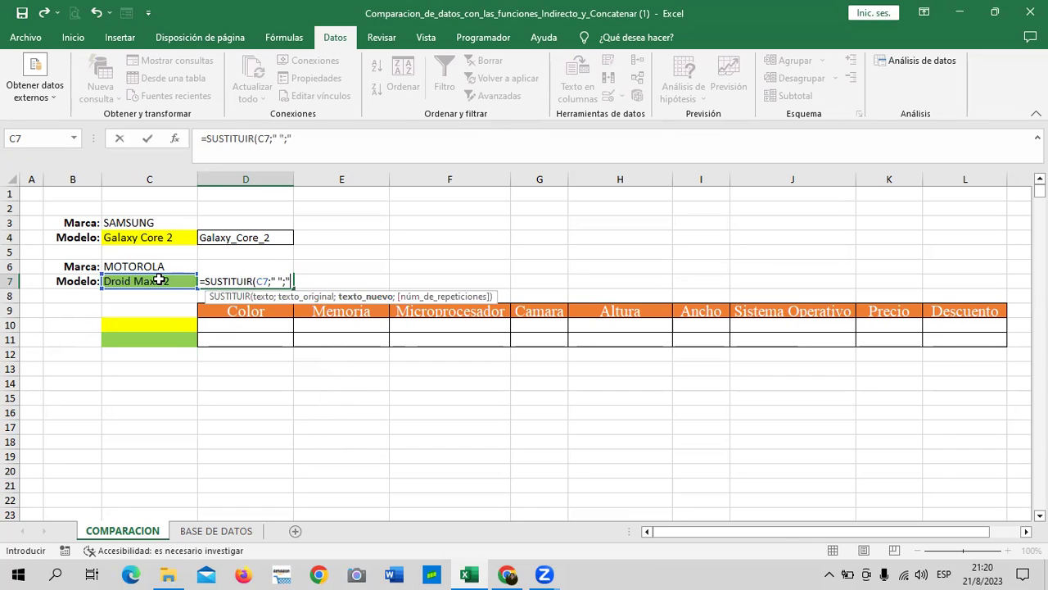
pyautogui.write('_')
pyautogui.write(')')
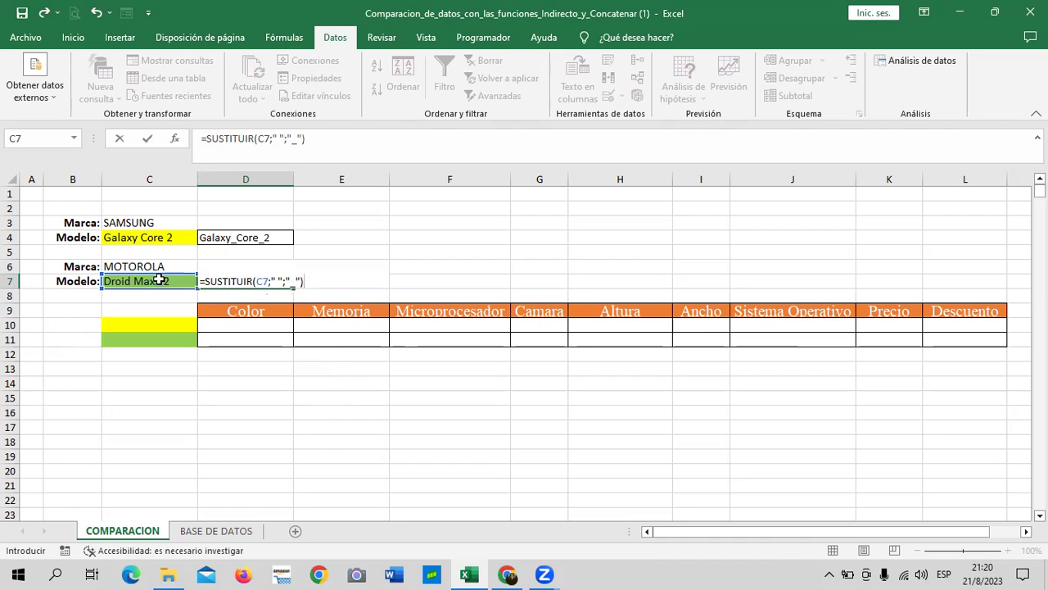
pyautogui.press('Return')
# - Pick Galaxy J5 in C4 and Droid Turbo 2 in C7 from their model dropdowns
pyautogui.click(133, 281)
pyautogui.click(145, 235)
pyautogui.click(205, 237)
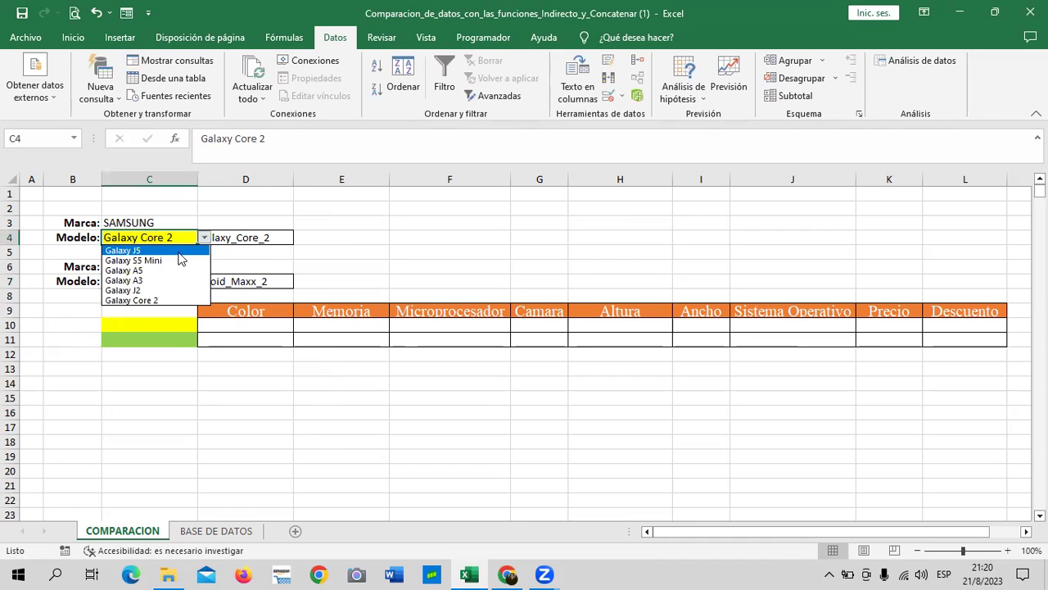
pyautogui.click(179, 252)
pyautogui.click(164, 280)
pyautogui.click(205, 281)
pyautogui.click(180, 301)
pyautogui.click(279, 381)
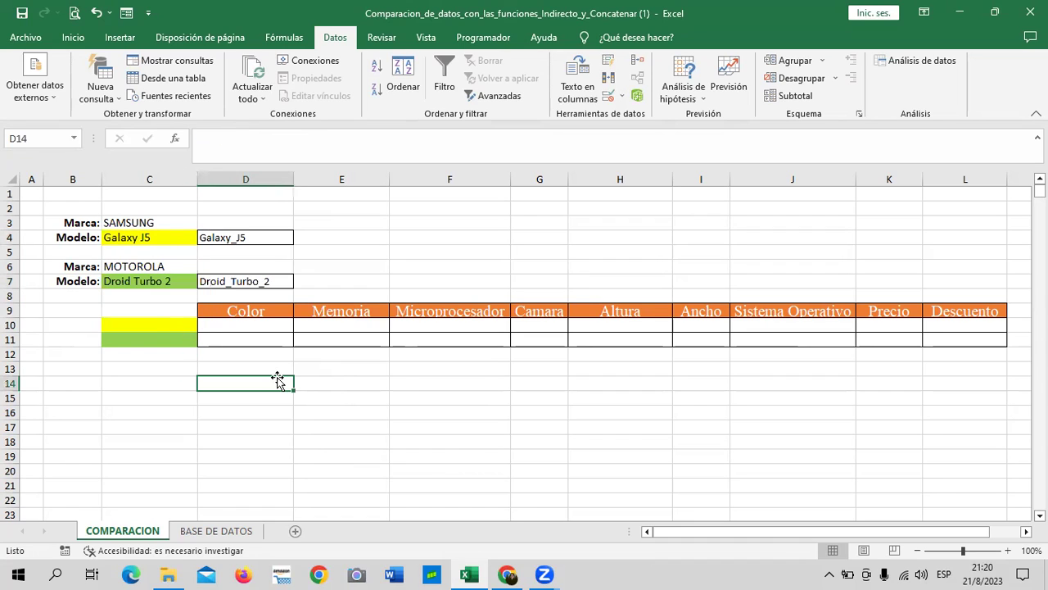
pyautogui.click(138, 328)
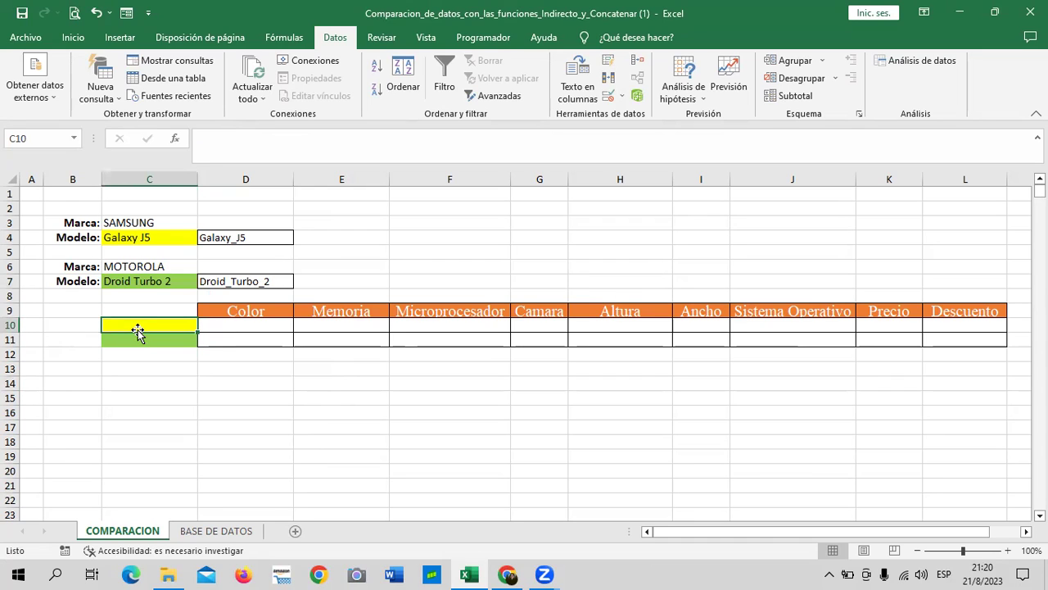
# - Link C10 to C4 (Galaxy J5) and C11 to C7 (Droid Turbo 2) with = references
pyautogui.write('=')
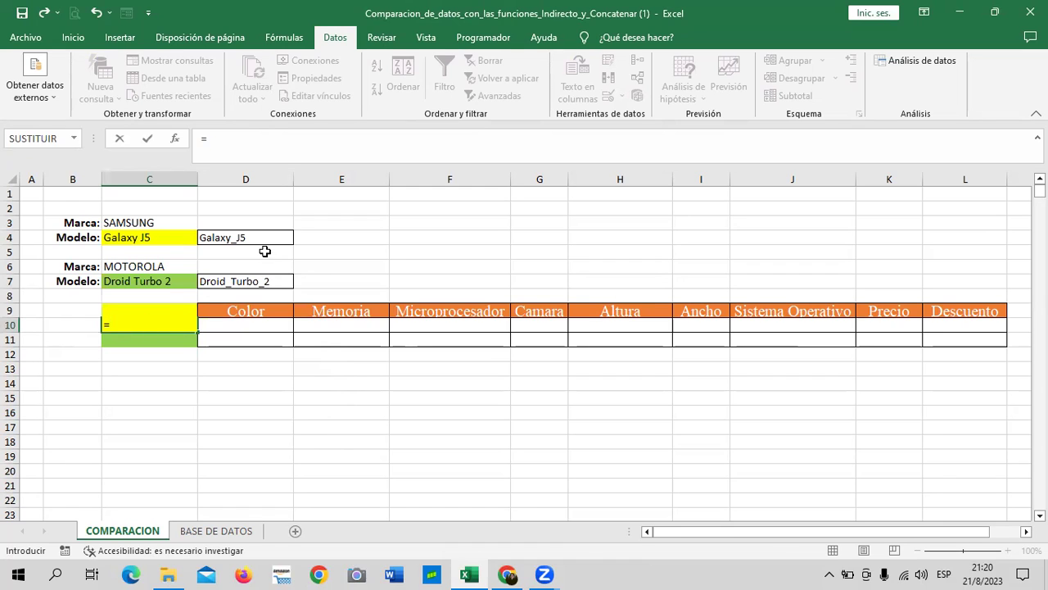
pyautogui.click(168, 239)
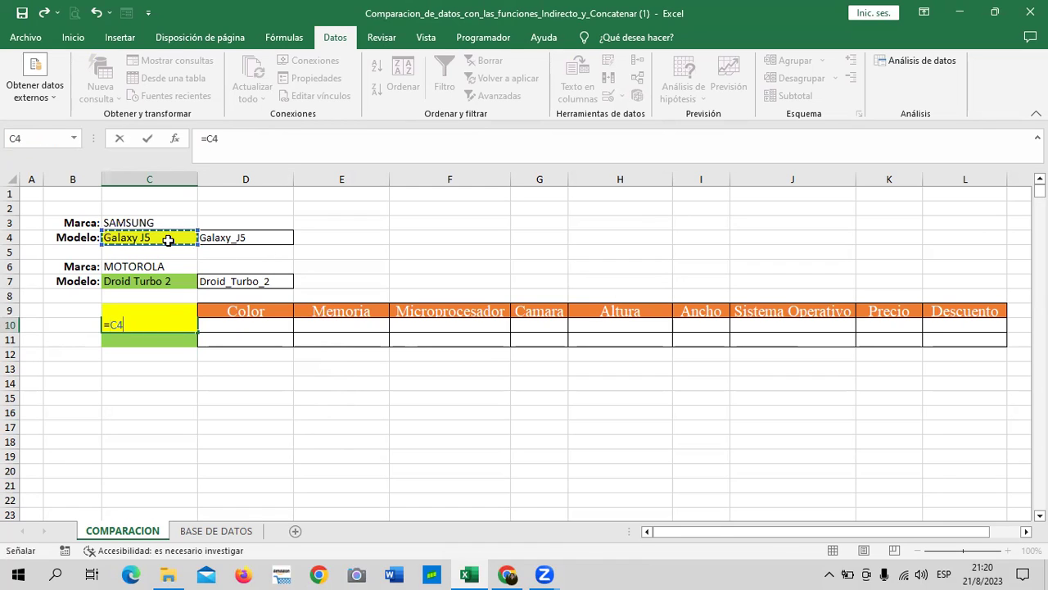
pyautogui.press('Return')
pyautogui.moveTo(232, 325); pyautogui.dragTo(936, 327)
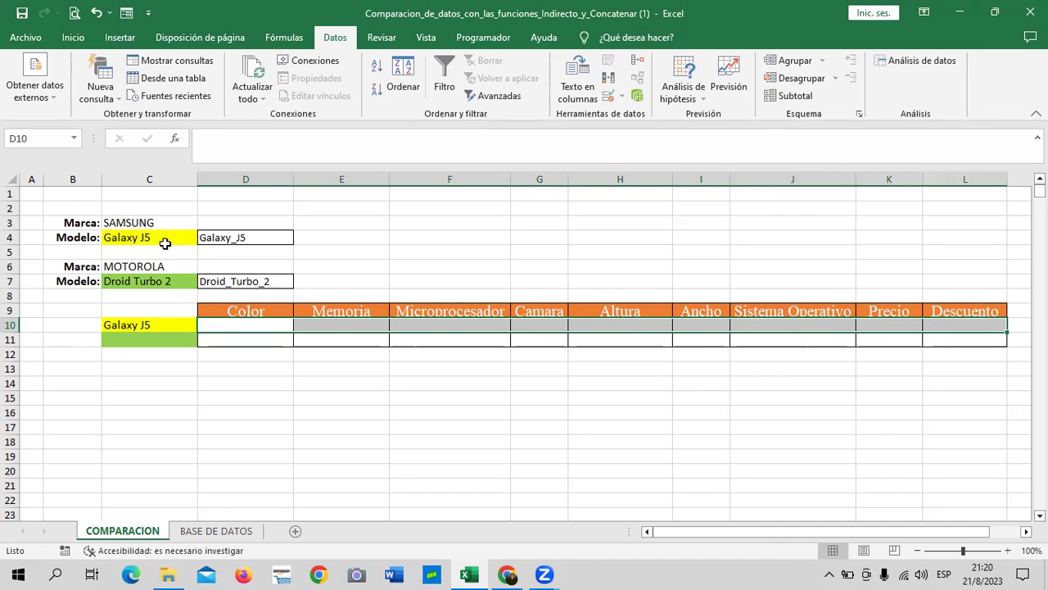
pyautogui.click(160, 339)
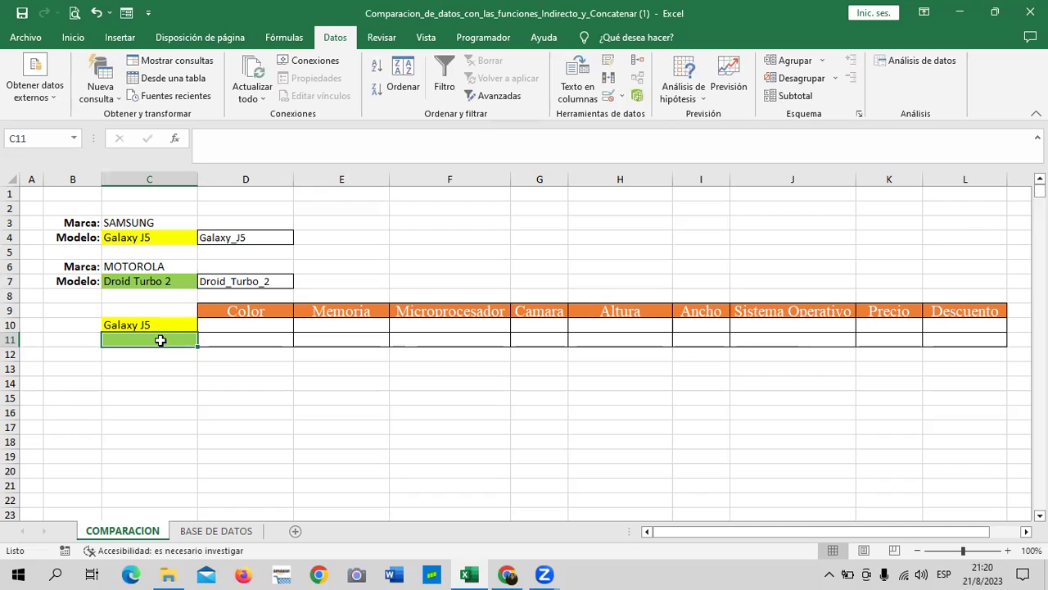
pyautogui.write('=')
pyautogui.click(162, 281)
pyautogui.press('Return')
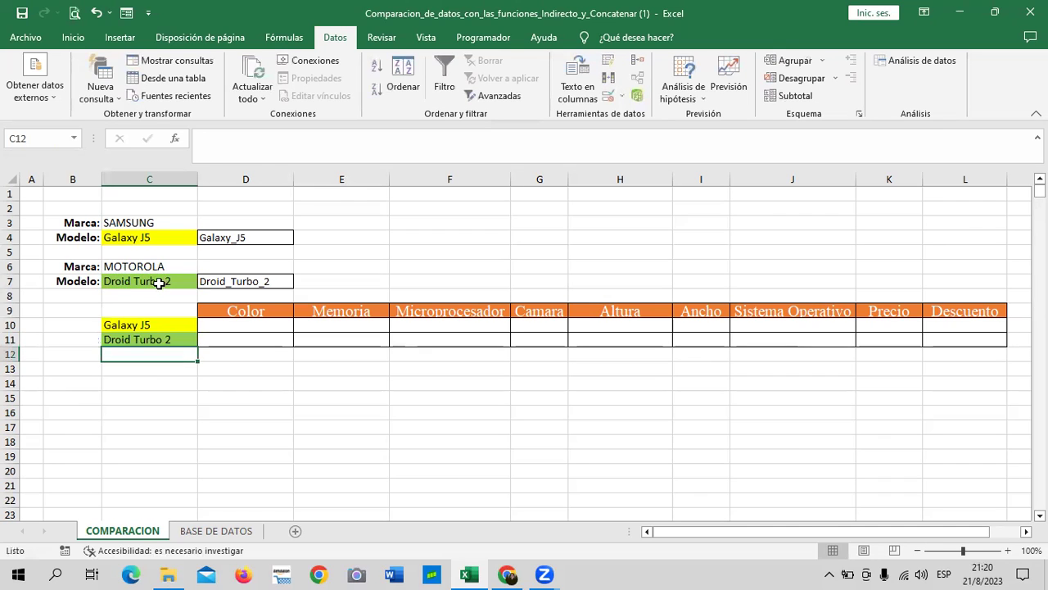
pyautogui.moveTo(227, 237); pyautogui.dragTo(239, 279)
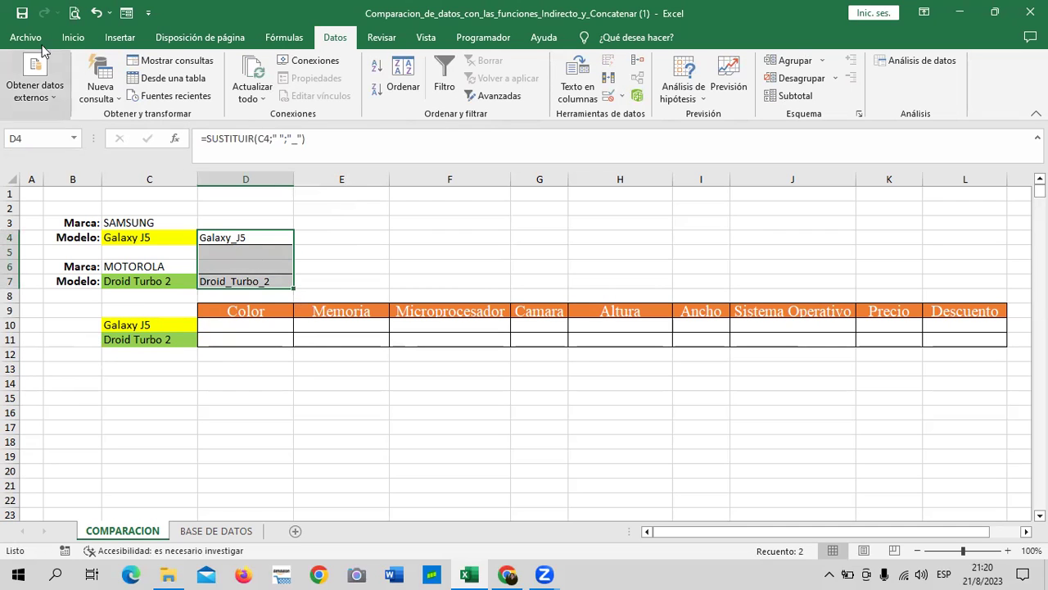
# - Set the font color of helper cells D4:D7 to White so the underscore text disappears
pyautogui.click(73, 37)
pyautogui.click(238, 91)
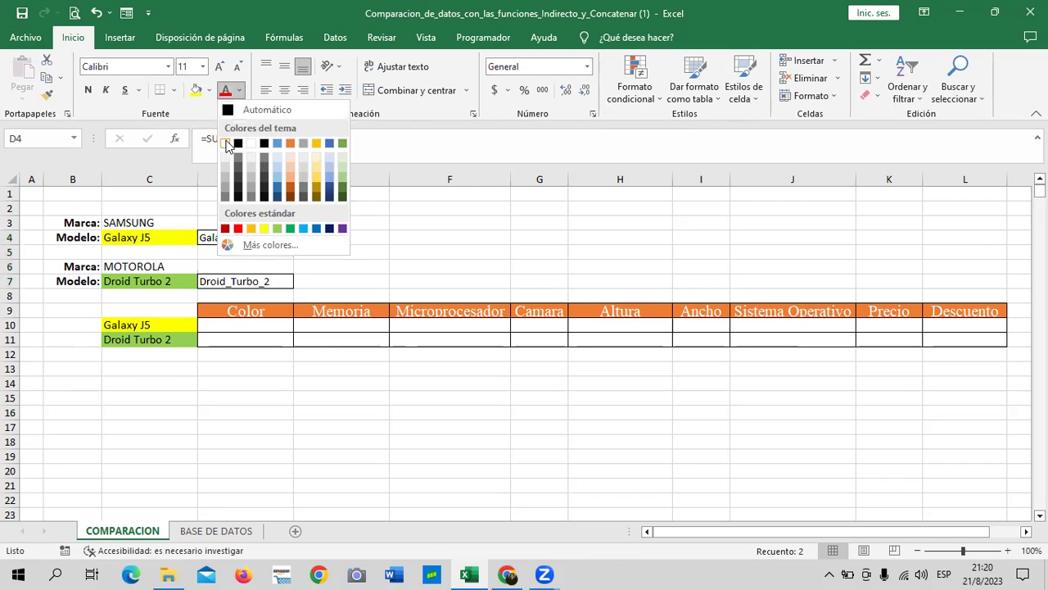
pyautogui.click(226, 145)
pyautogui.click(402, 234)
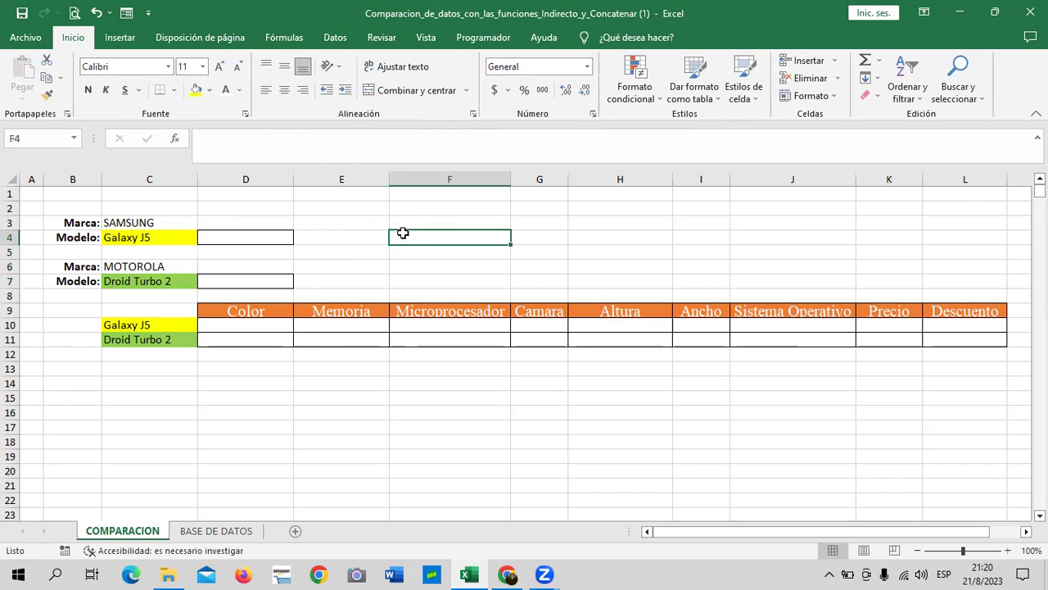
# - Confirm D4 and D7 still hold their SUSTITUIR formulas despite appearing empty
pyautogui.moveTo(252, 236); pyautogui.dragTo(252, 277)
pyautogui.click(366, 247)
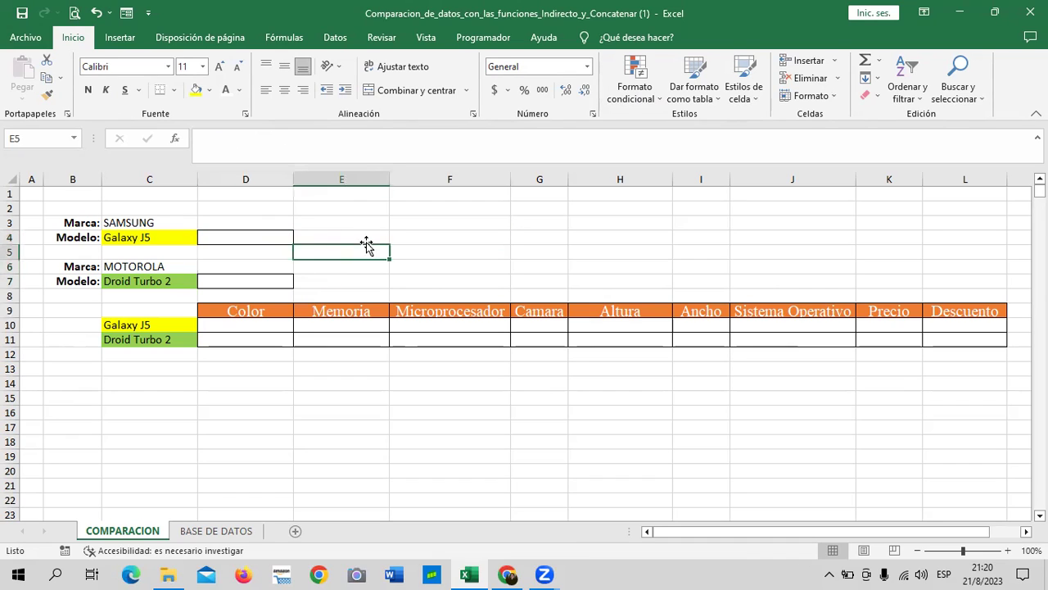
pyautogui.click(267, 236)
pyautogui.click(260, 280)
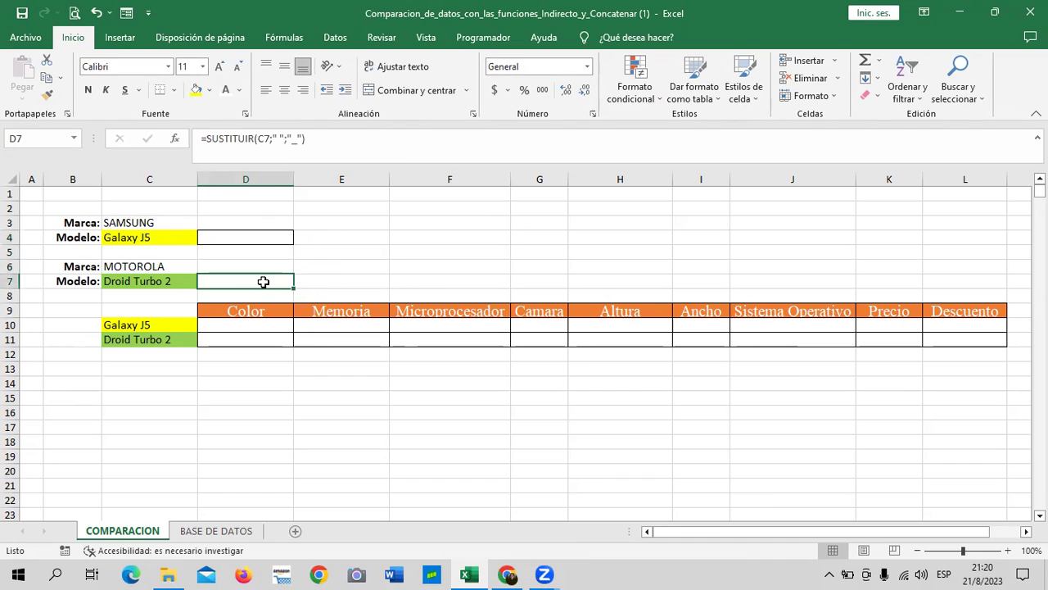
pyautogui.click(352, 267)
pyautogui.click(252, 240)
pyautogui.click(231, 277)
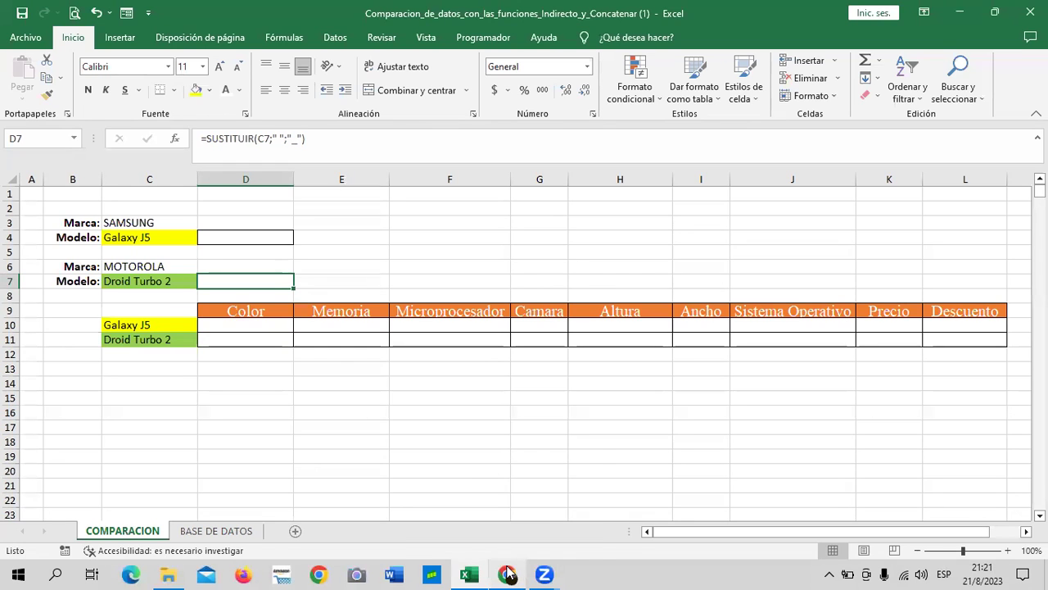
# - Return to the Inglés Corporativo course in Chrome and advance to the next lesson
pyautogui.moveTo(507, 574)
pyautogui.click(480, 510)
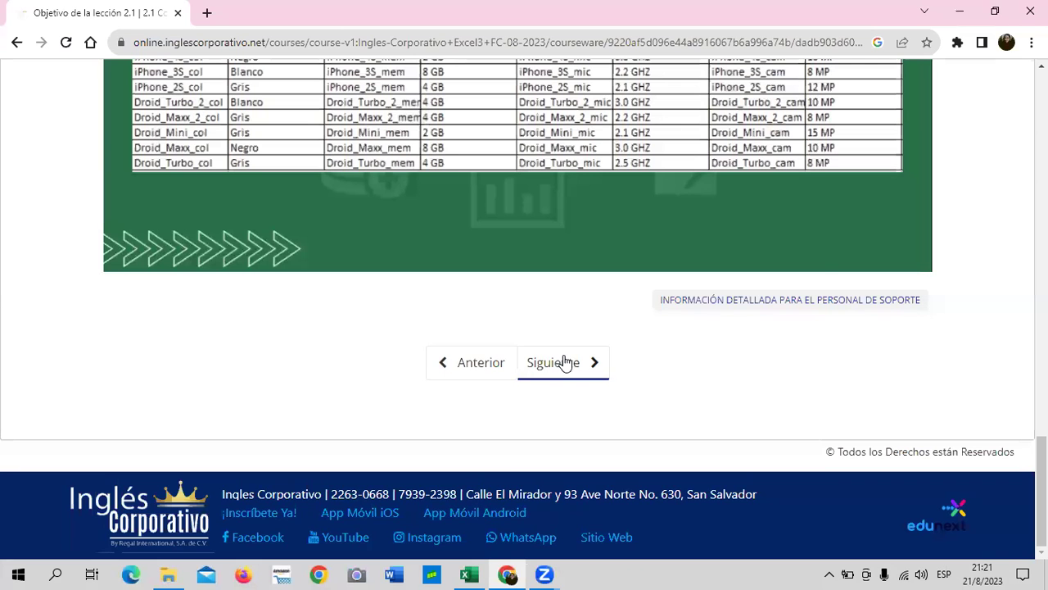
pyautogui.click(564, 362)
# - Play the Indirecto and Concatenar comparison video from the beginning with the volume raised
pyautogui.scroll(-2, 495, 342)
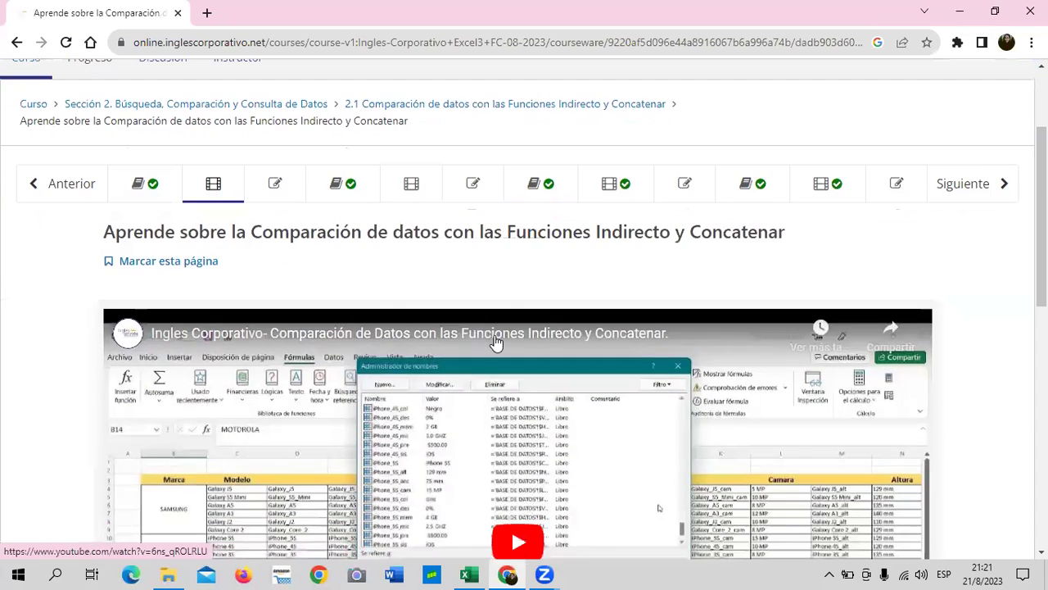
pyautogui.scroll(2, 439, 113)
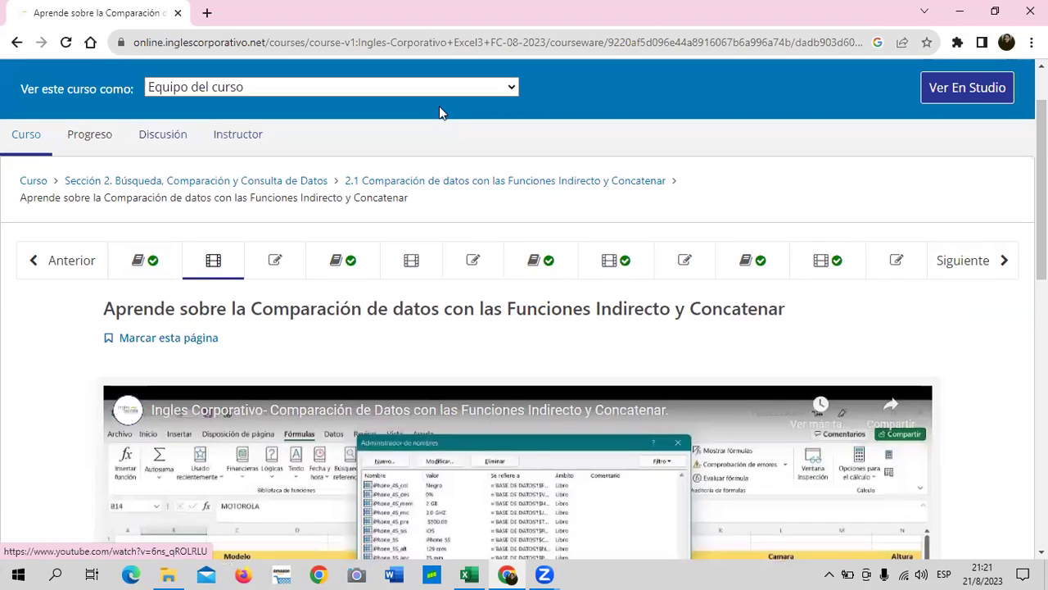
pyautogui.scroll(-3, 438, 106)
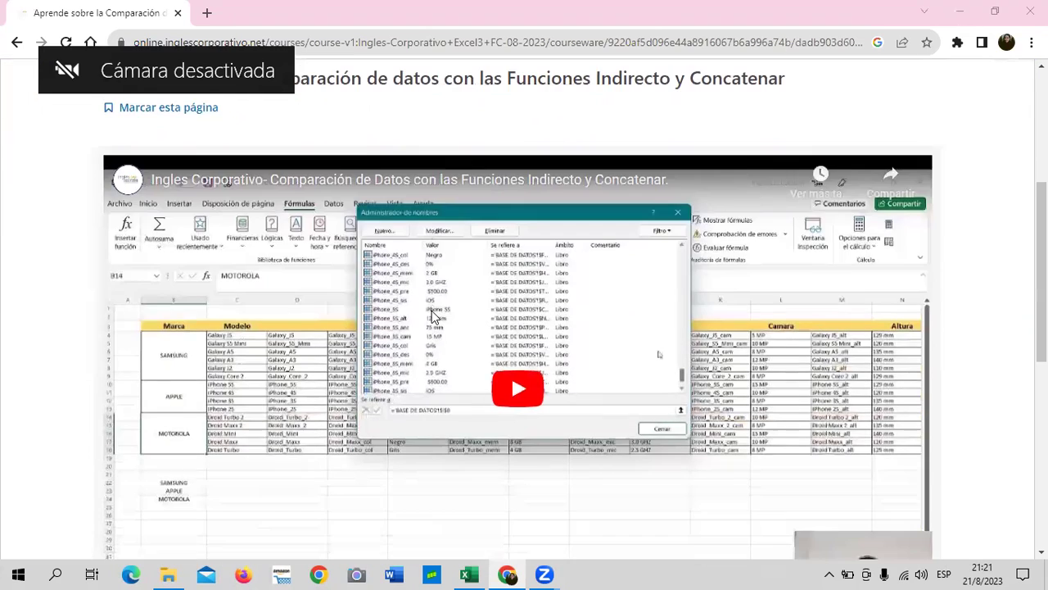
pyautogui.click(514, 385)
pyautogui.scroll(-1, 514, 386)
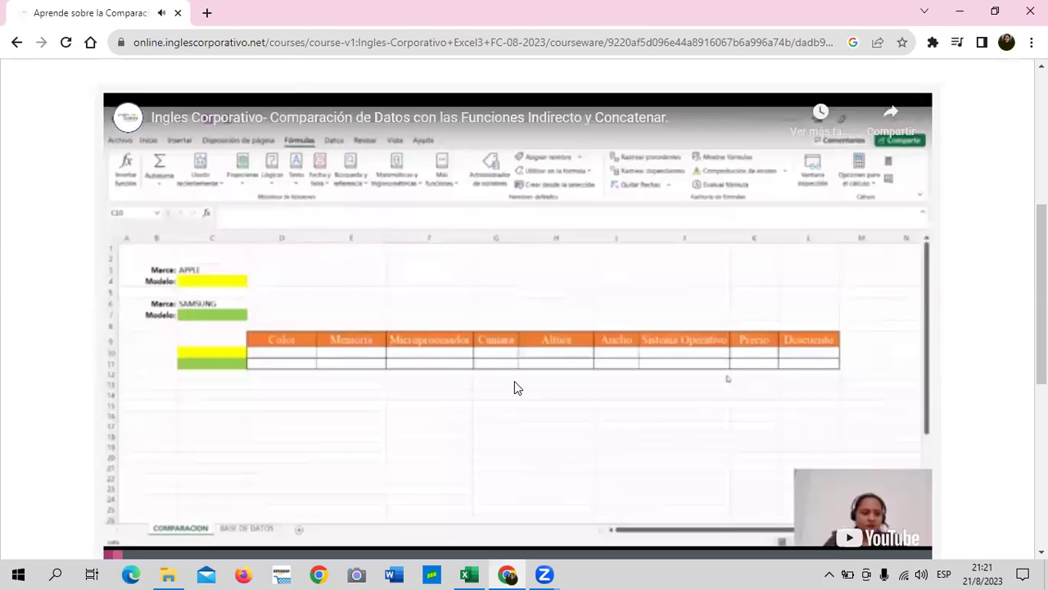
pyautogui.scroll(-1, 540, 378)
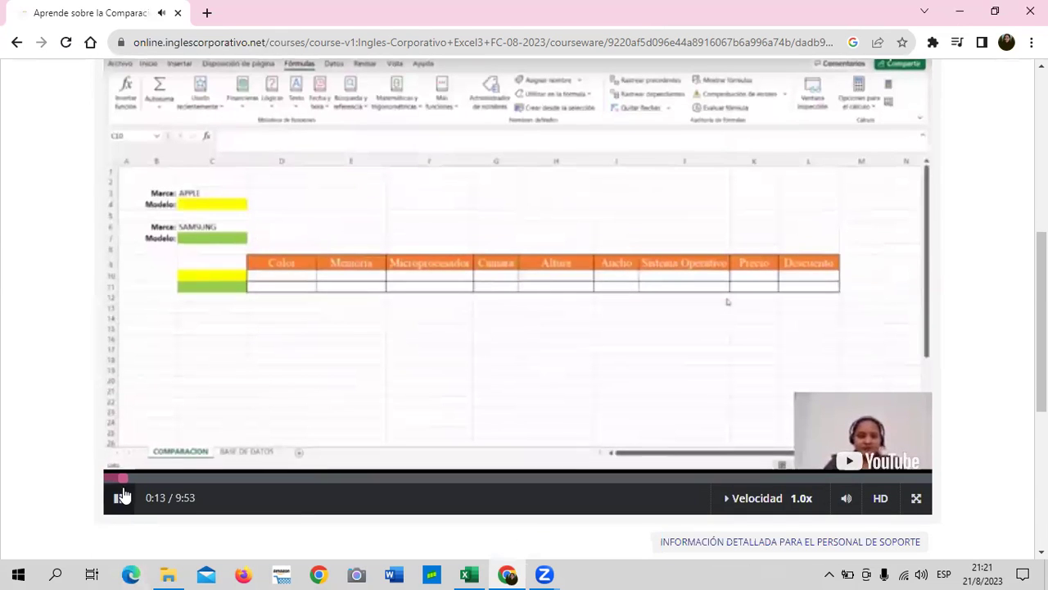
pyautogui.press('Home')
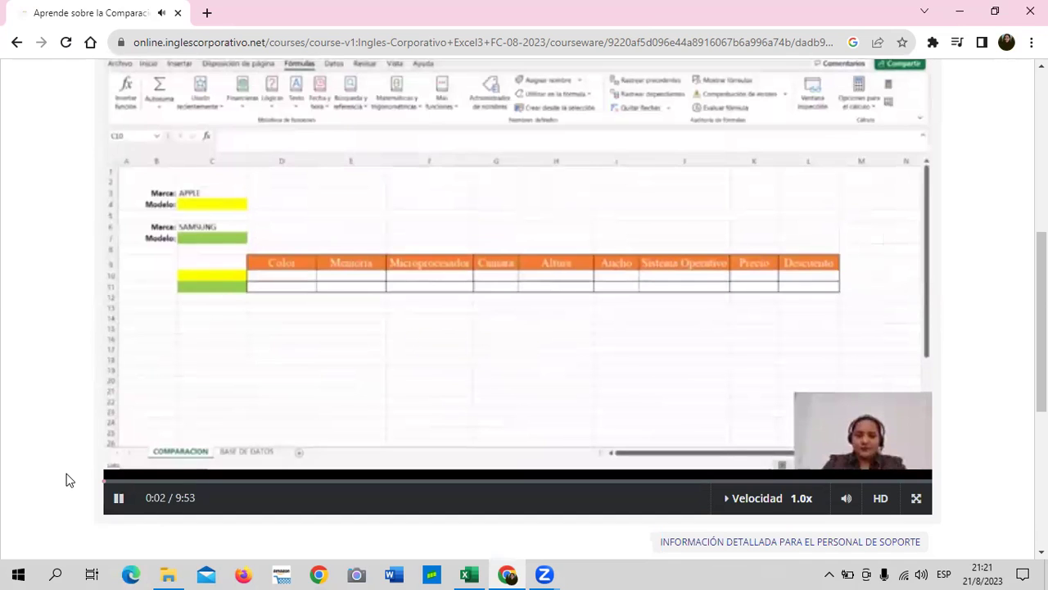
pyautogui.press('XF86AudioRaiseVolume')
pyautogui.press('XF86AudioRaiseVolume')
pyautogui.press('XF86AudioRaiseVolume')
pyautogui.press('XF86AudioRaiseVolume')
pyautogui.press('XF86AudioRaiseVolume')
pyautogui.press('XF86AudioRaiseVolume')
pyautogui.press('XF86AudioRaiseVolume')
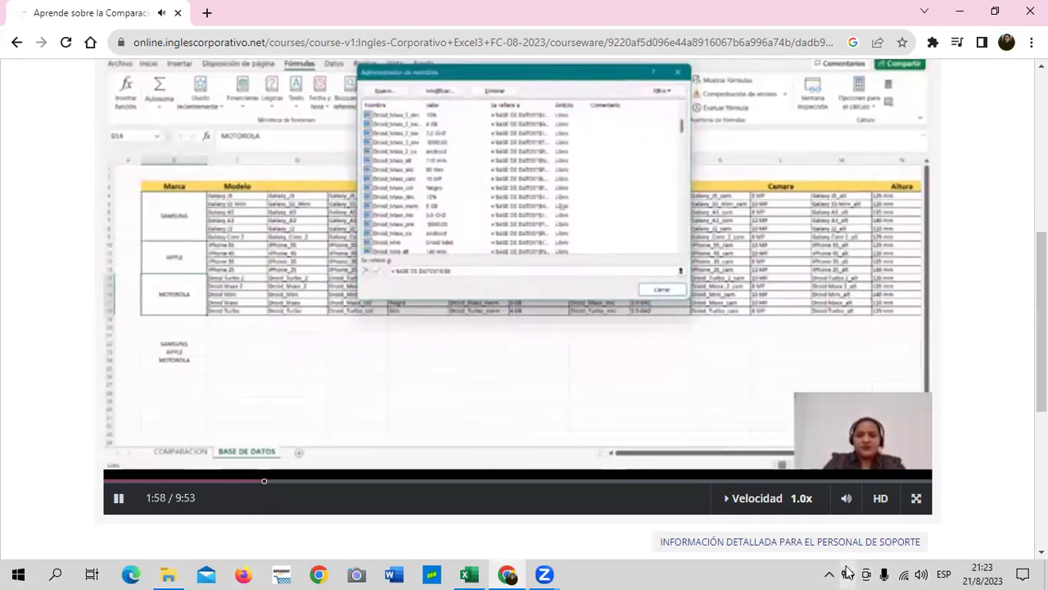
pyautogui.moveTo(848, 570)
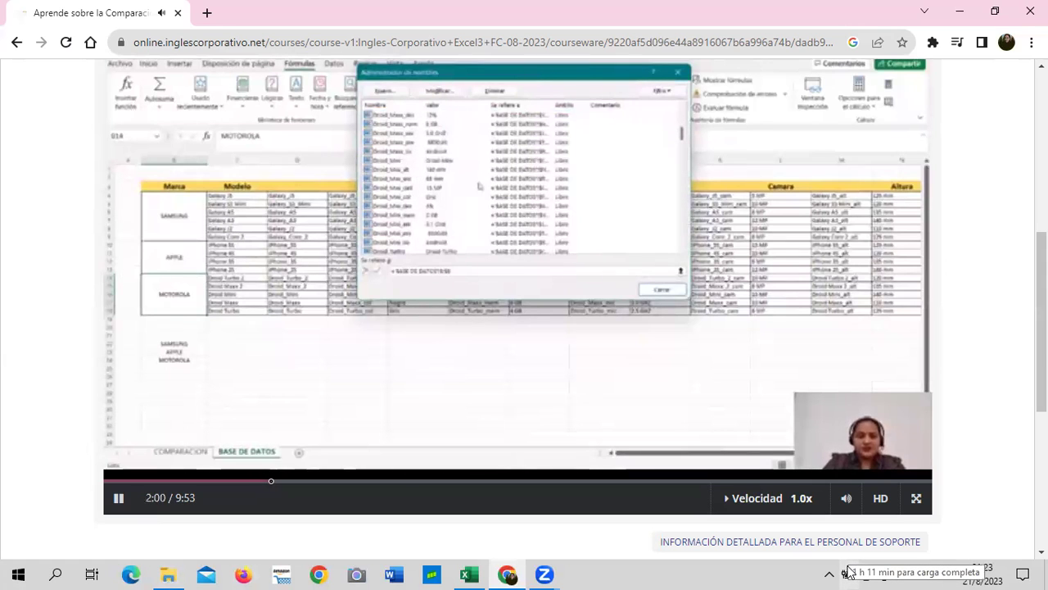
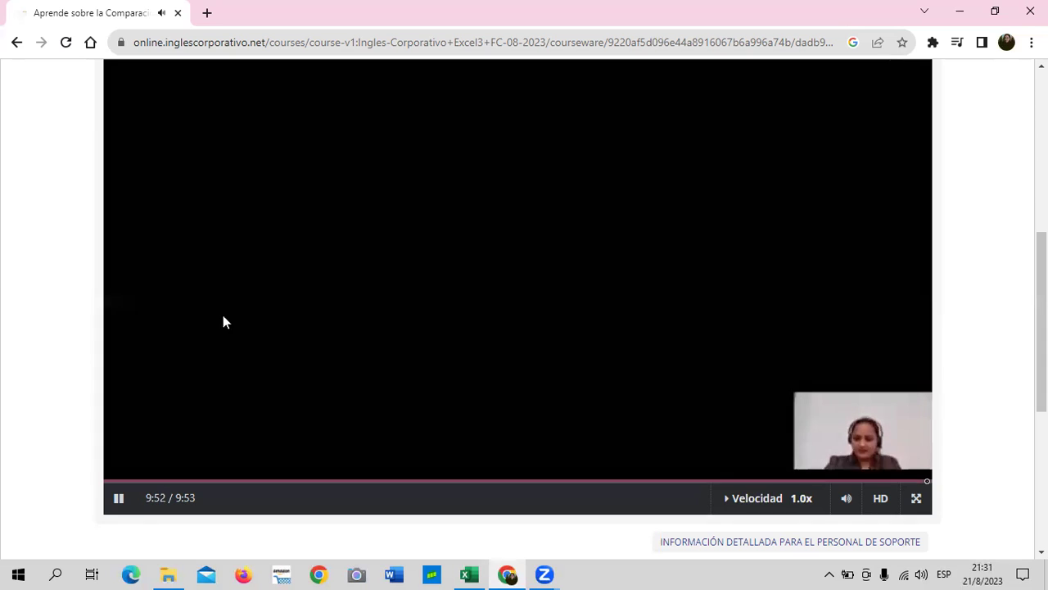
# - Open the Laboratorio 5 quiz and scroll through its questions
pyautogui.scroll(1, 230, 278)
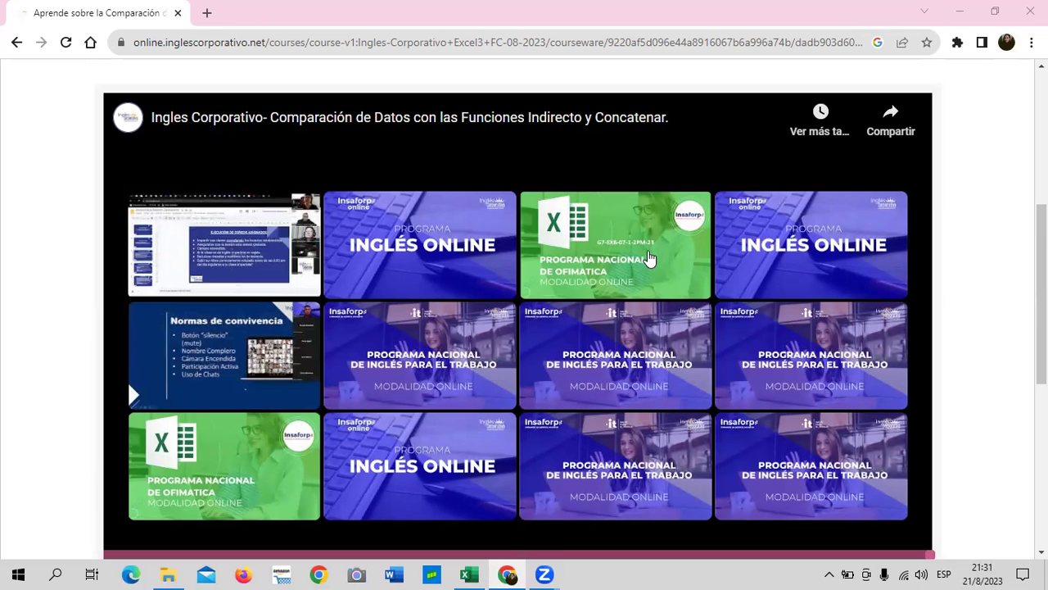
pyautogui.scroll(1, 649, 258)
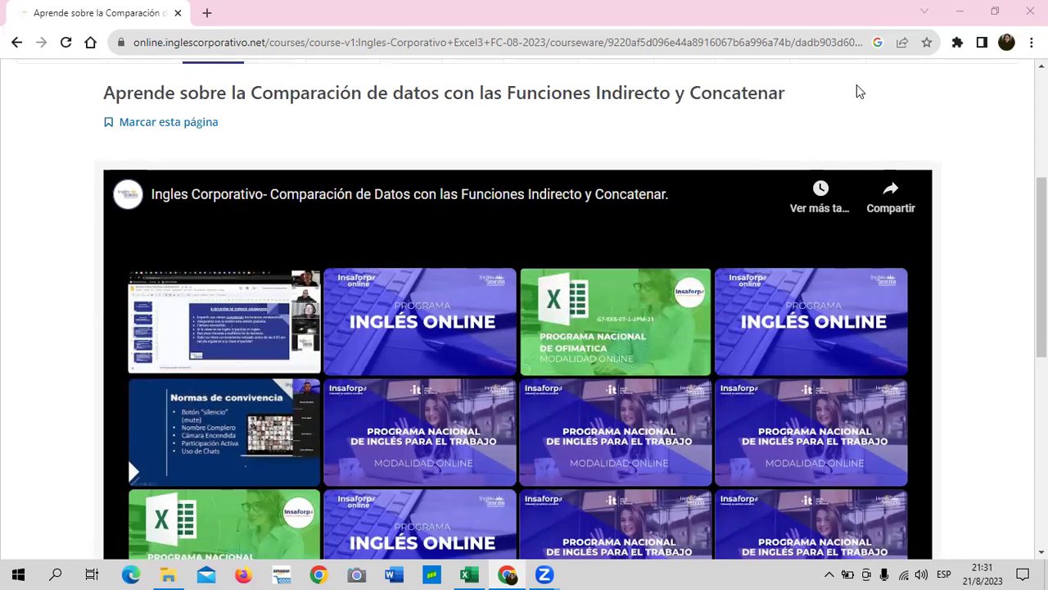
pyautogui.scroll(2, 627, 128)
pyautogui.scroll(1, 604, 164)
pyautogui.scroll(-2, 616, 162)
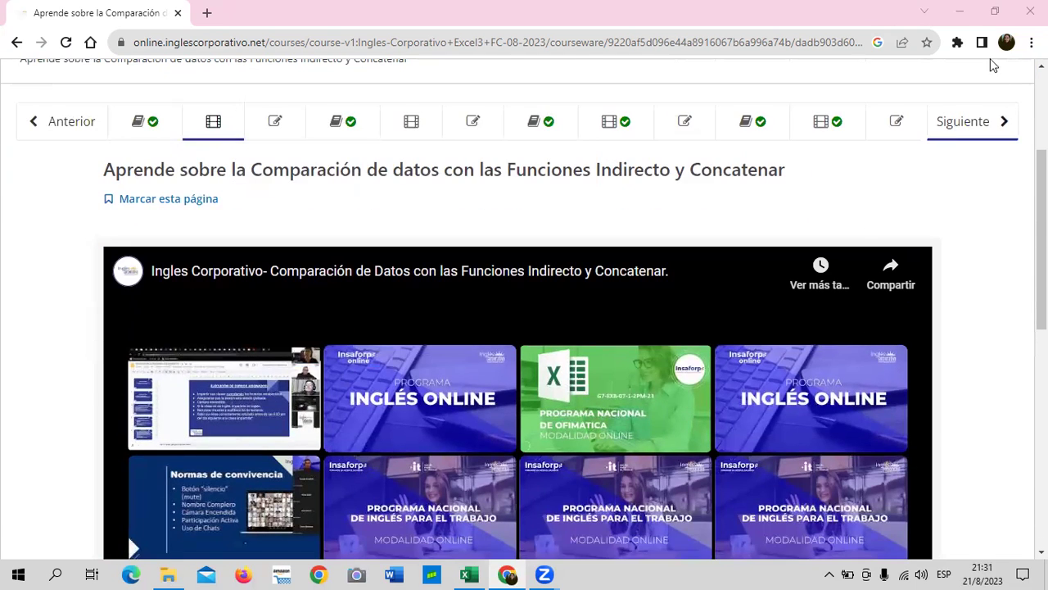
pyautogui.click(286, 127)
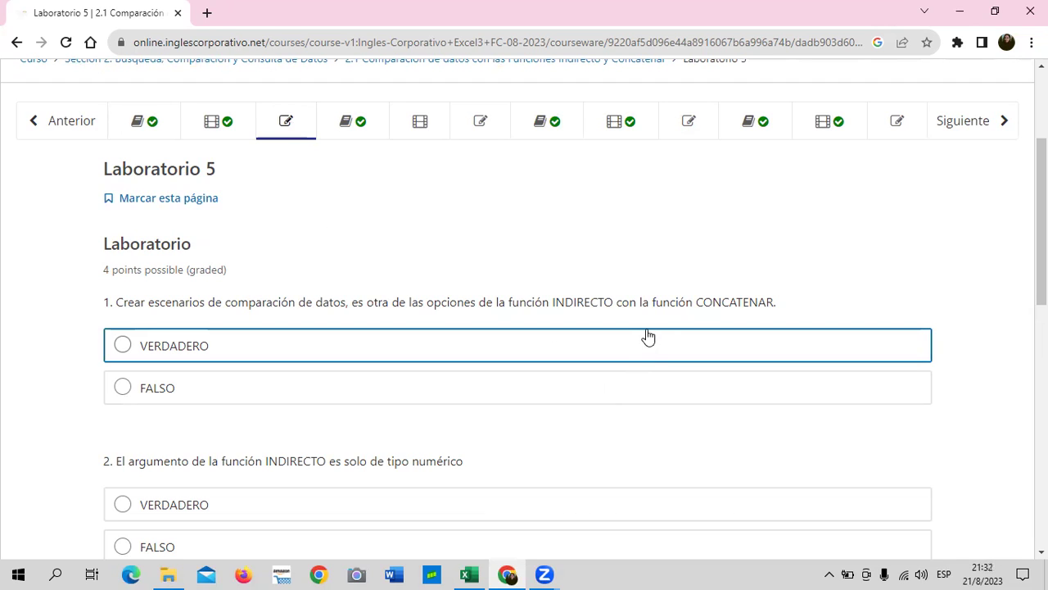
pyautogui.scroll(-3, 536, 269)
pyautogui.scroll(-3, 534, 267)
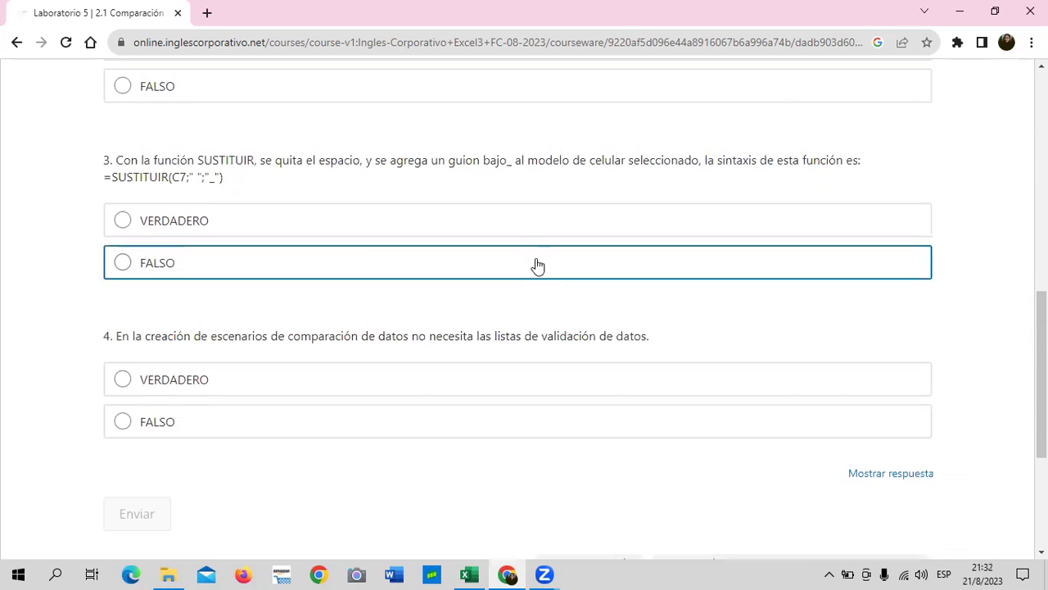
pyautogui.scroll(4, 534, 267)
pyautogui.scroll(2, 536, 265)
pyautogui.scroll(3, 539, 265)
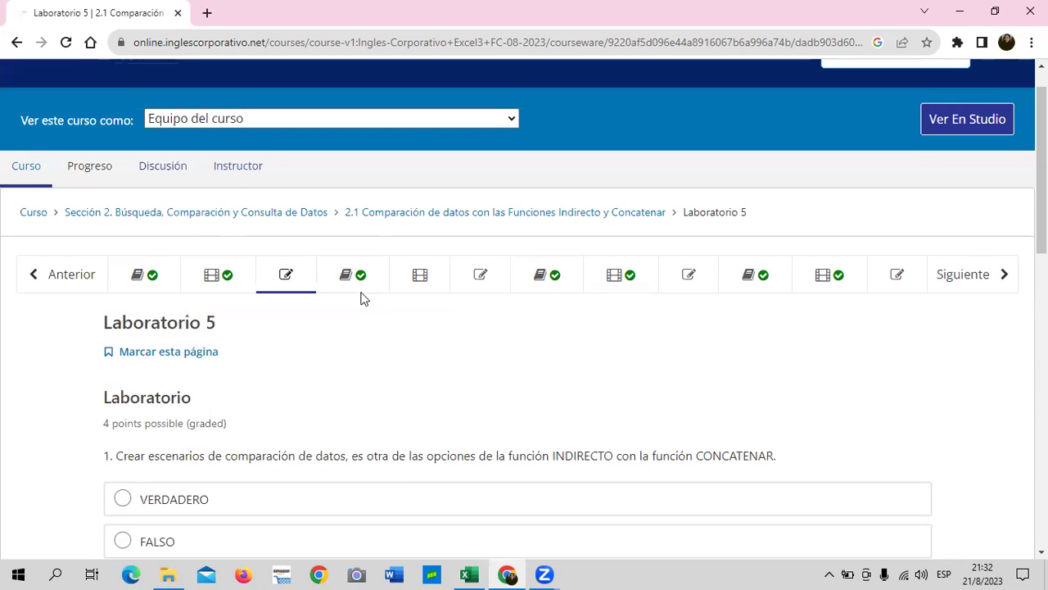
pyautogui.scroll(-1, 491, 352)
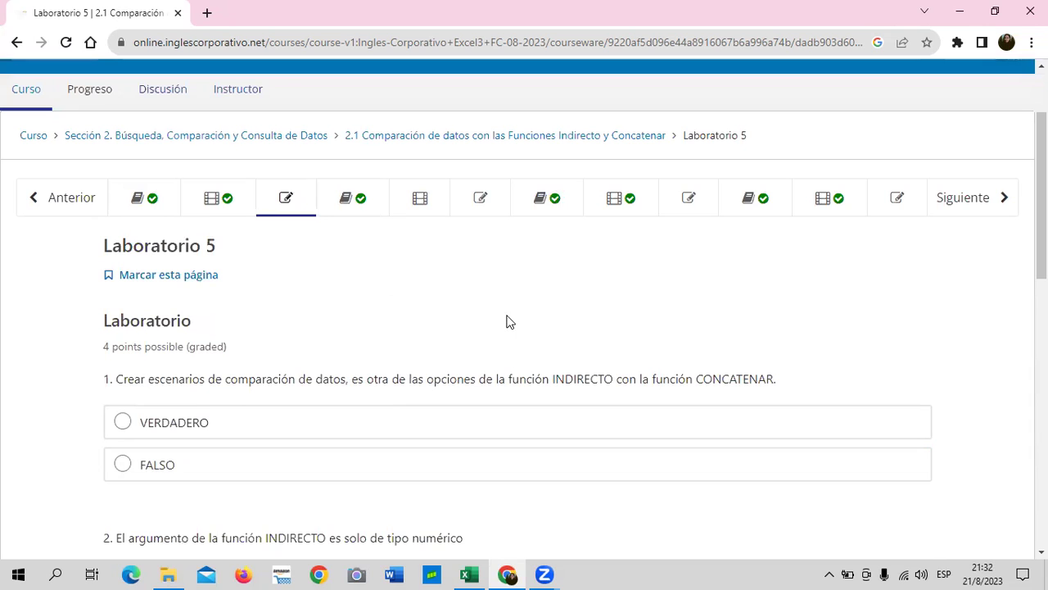
# - Open the Laboratorio 6 quiz and scroll through its content
pyautogui.click(485, 201)
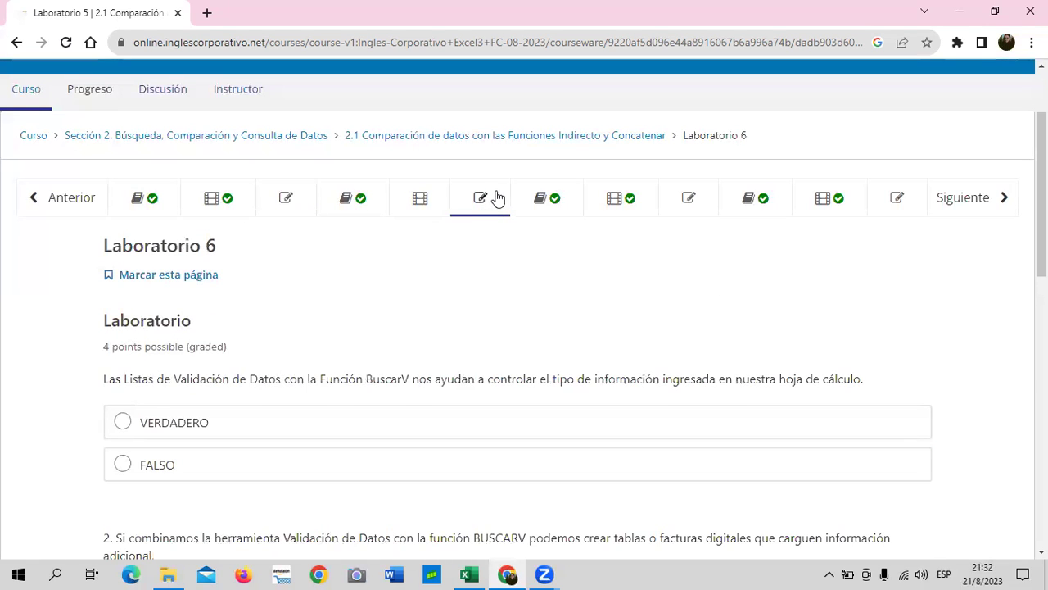
pyautogui.click(496, 206)
pyautogui.scroll(-4, 555, 321)
pyautogui.scroll(-2, 558, 321)
pyautogui.scroll(-1, 557, 321)
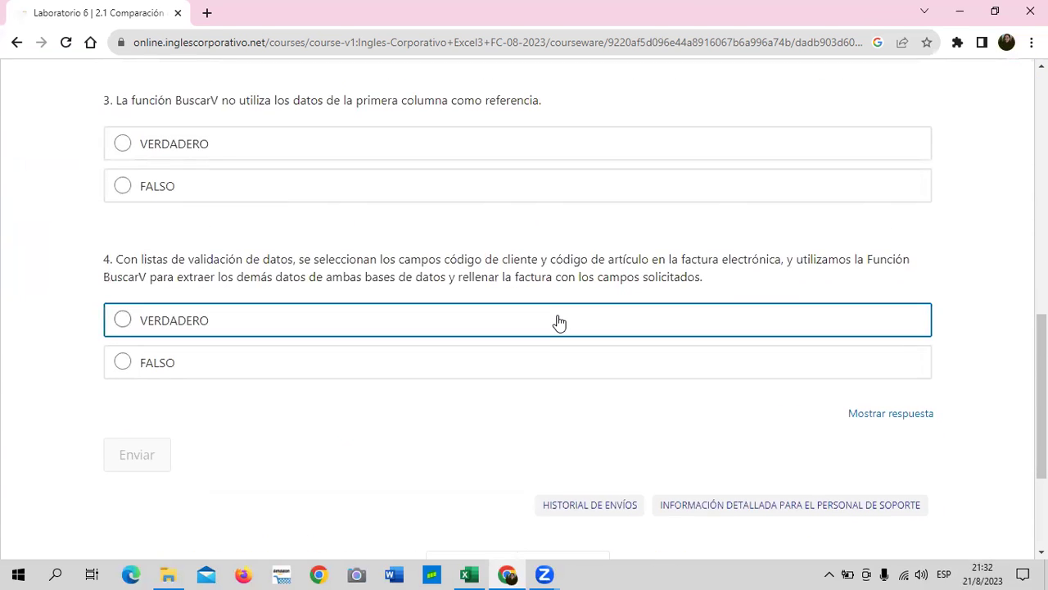
pyautogui.scroll(3, 557, 321)
pyautogui.scroll(3, 557, 321)
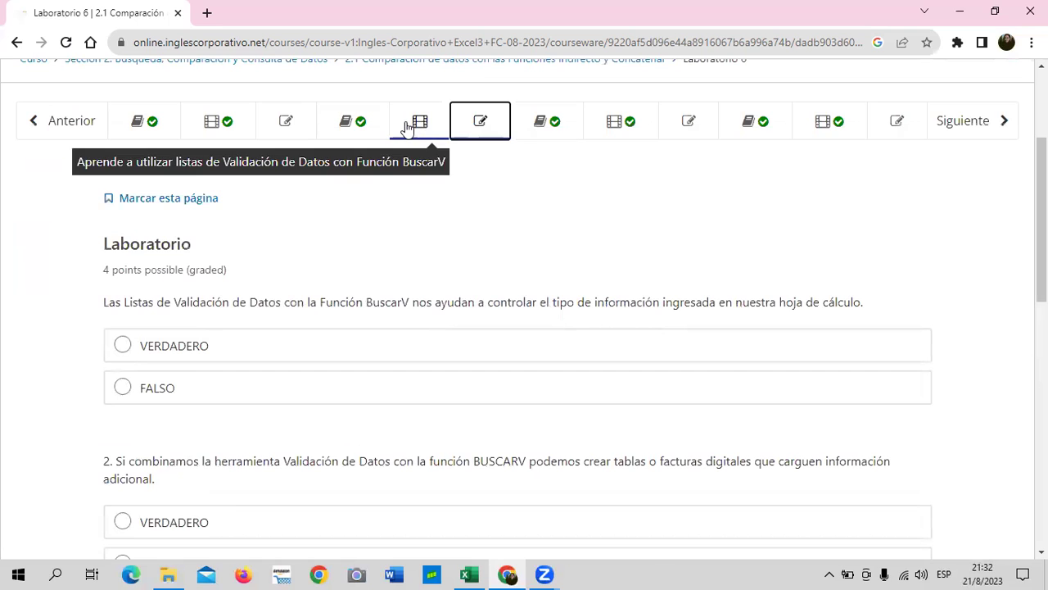
# - Review the Laboratorio 7 and 8 quizzes, then advance to the Examen de Medio Curso
pyautogui.click(708, 129)
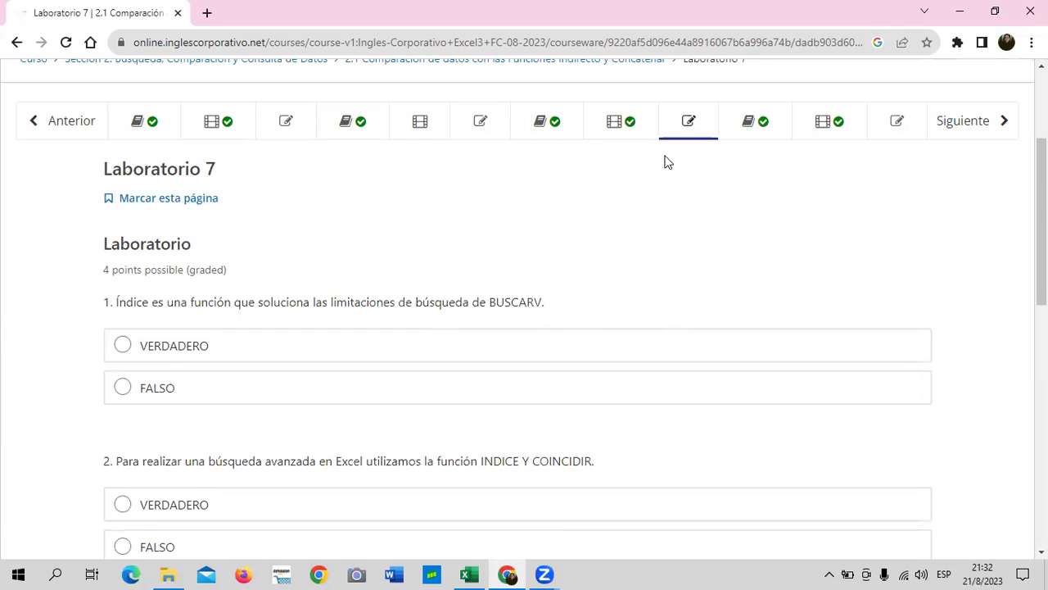
pyautogui.scroll(-3, 516, 369)
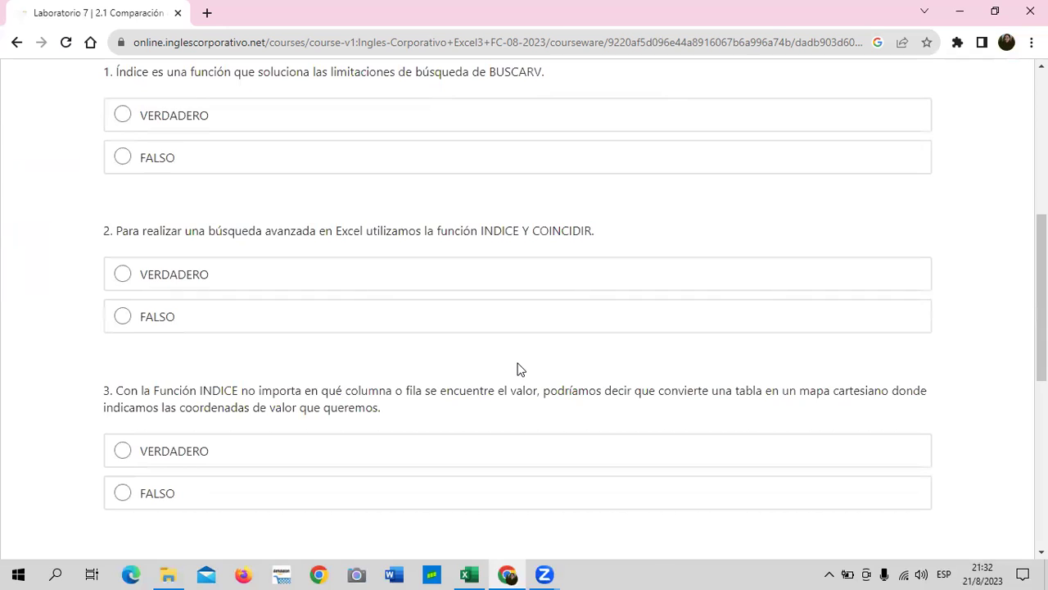
pyautogui.scroll(5, 517, 370)
pyautogui.click(881, 208)
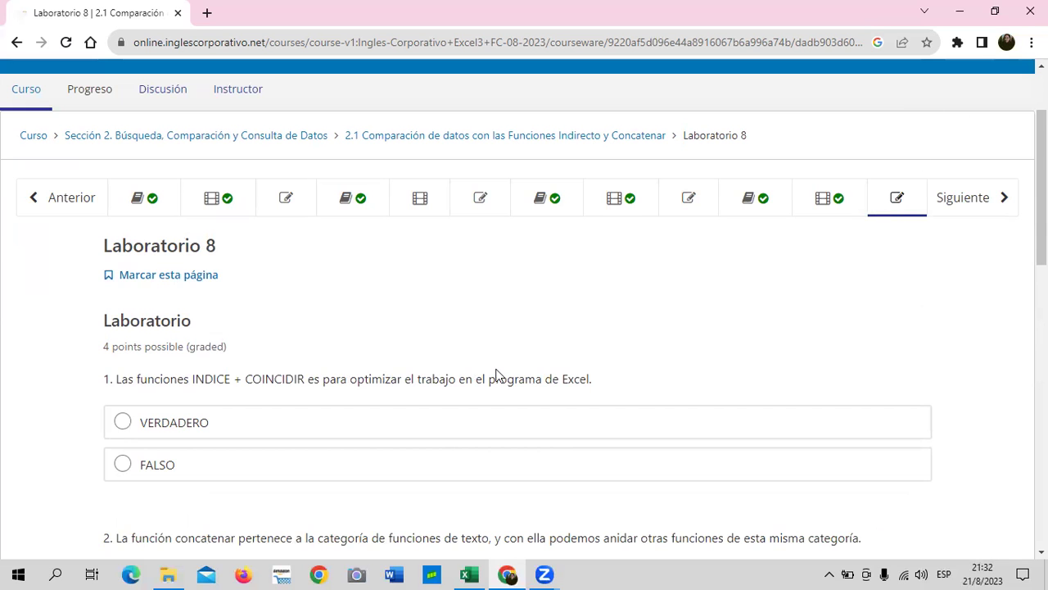
pyautogui.scroll(-1, 494, 385)
pyautogui.scroll(-2, 495, 391)
pyautogui.scroll(-2, 495, 392)
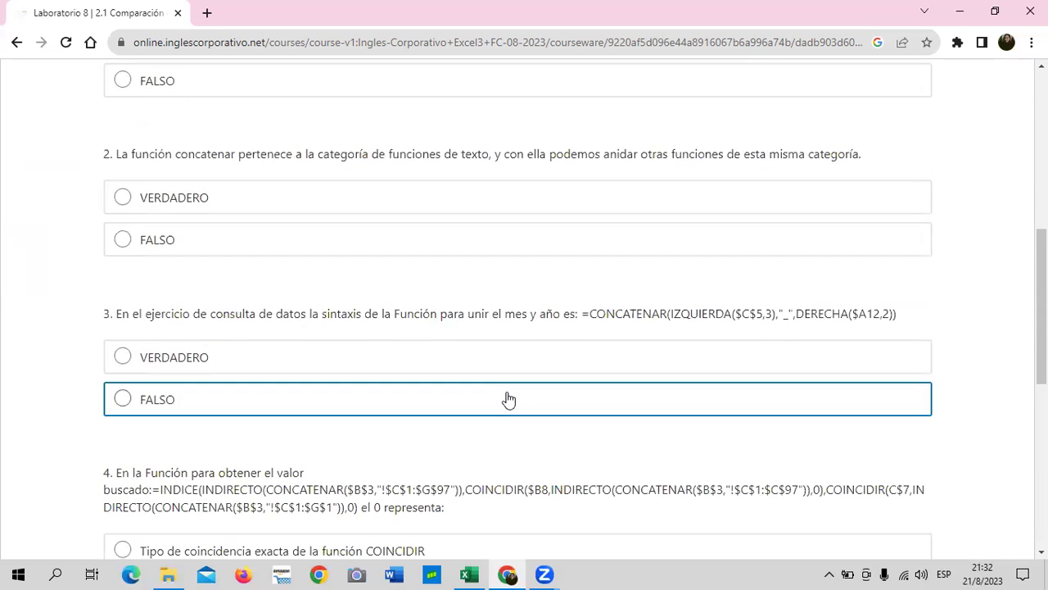
pyautogui.scroll(4, 509, 398)
pyautogui.scroll(2, 508, 398)
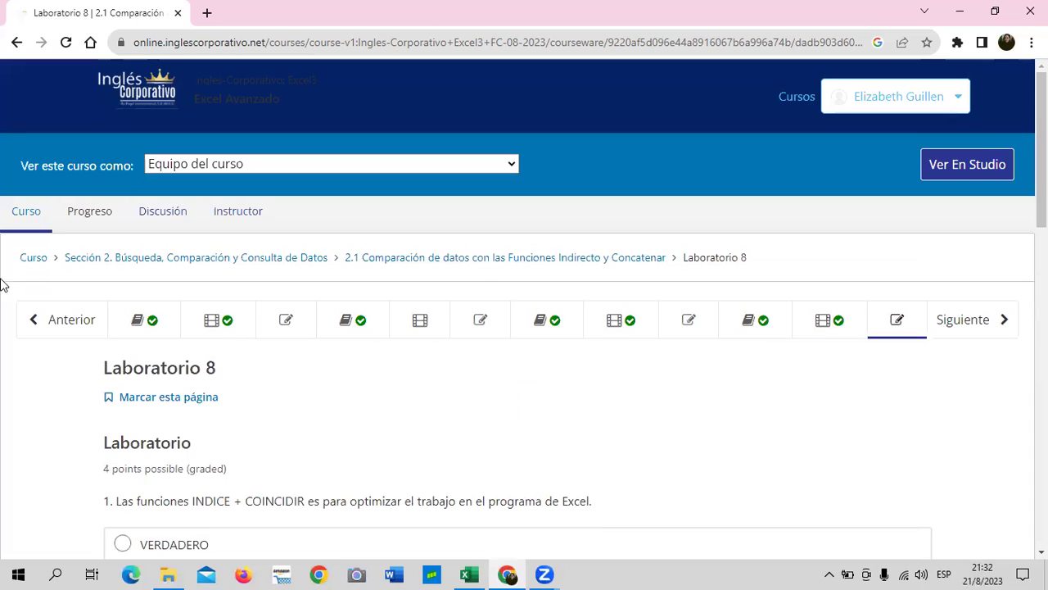
pyautogui.click(980, 321)
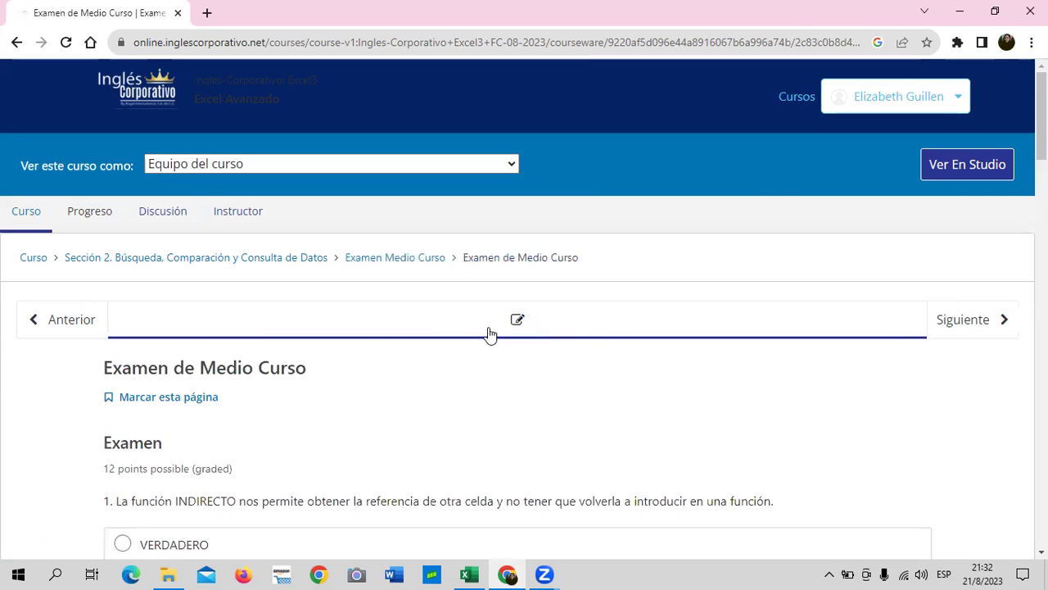
pyautogui.scroll(-2, 488, 334)
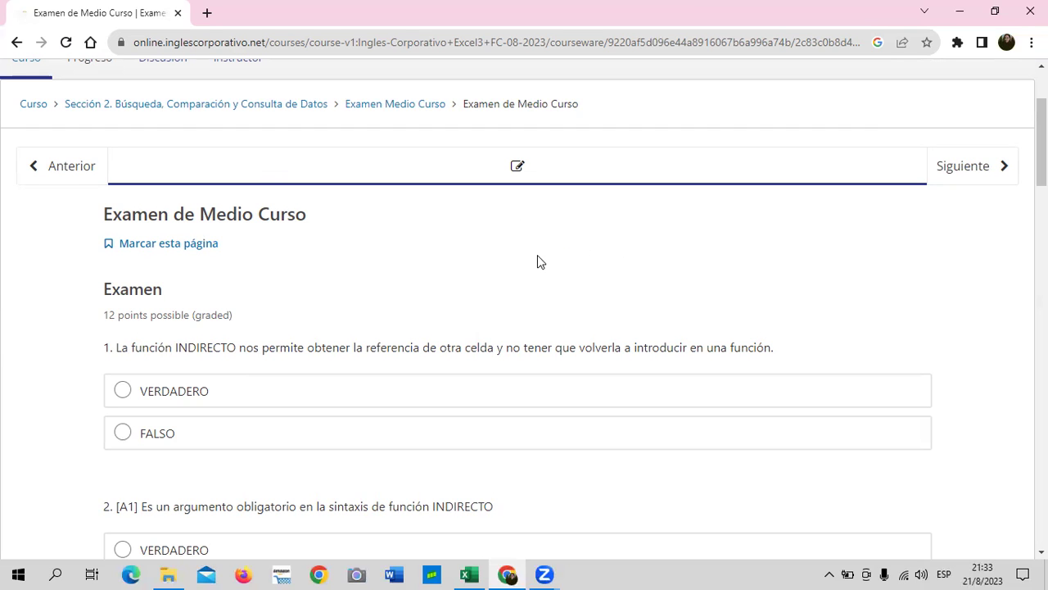
pyautogui.scroll(-1, 535, 259)
pyautogui.scroll(-1, 533, 262)
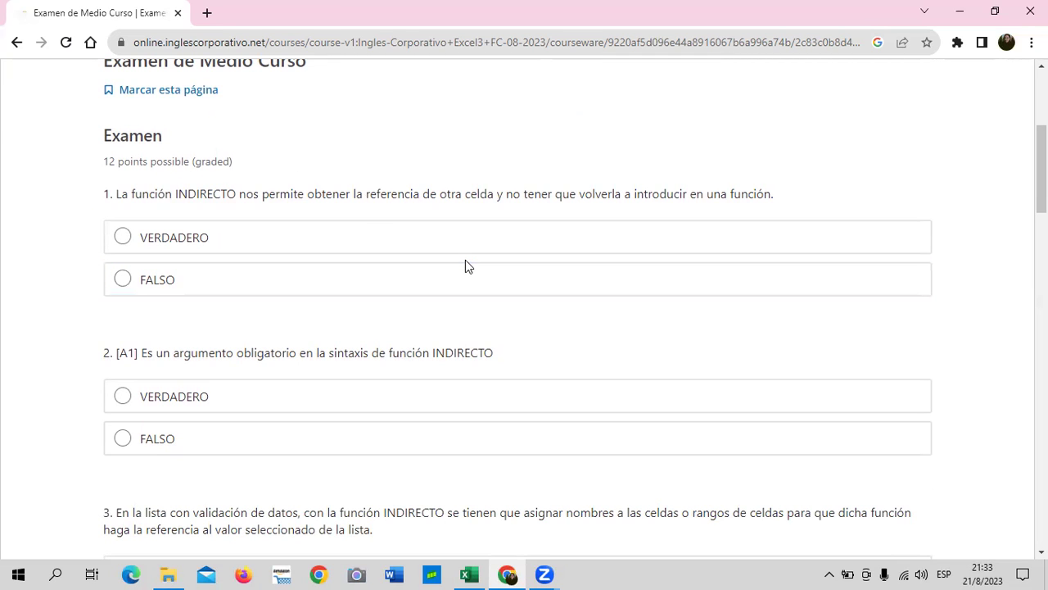
pyautogui.scroll(-3, 465, 266)
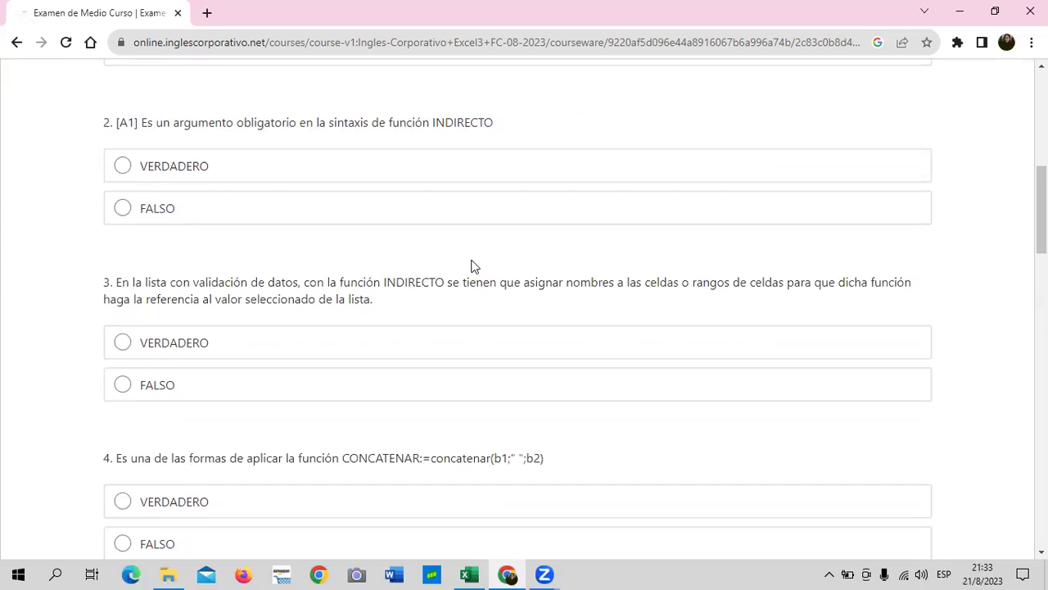
pyautogui.scroll(-2, 471, 266)
pyautogui.scroll(2, 472, 266)
pyautogui.scroll(-1, 471, 266)
pyautogui.scroll(-1, 472, 266)
pyautogui.scroll(-1, 472, 267)
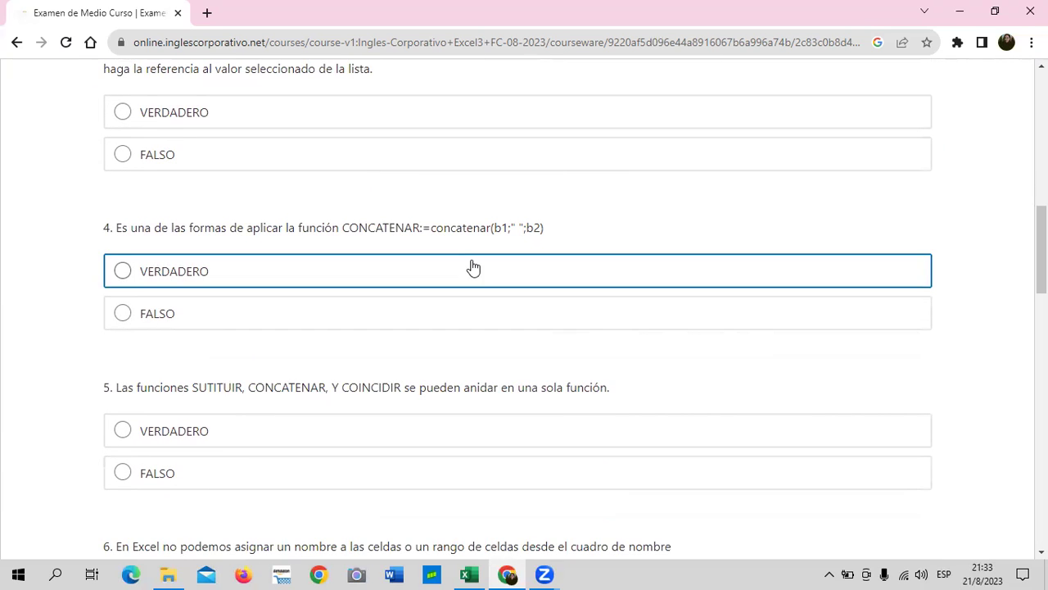
pyautogui.scroll(-1, 472, 267)
pyautogui.scroll(-2, 473, 266)
pyautogui.scroll(-3, 472, 266)
pyautogui.scroll(-2, 471, 266)
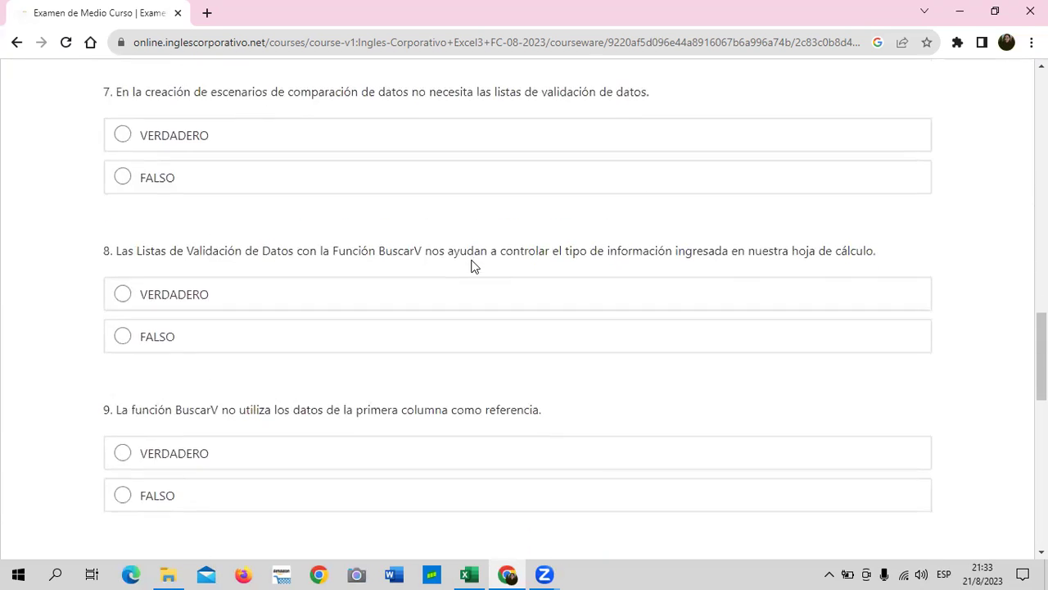
pyautogui.scroll(-4, 472, 267)
pyautogui.scroll(-1, 472, 266)
pyautogui.scroll(-3, 472, 266)
pyautogui.scroll(-2, 472, 266)
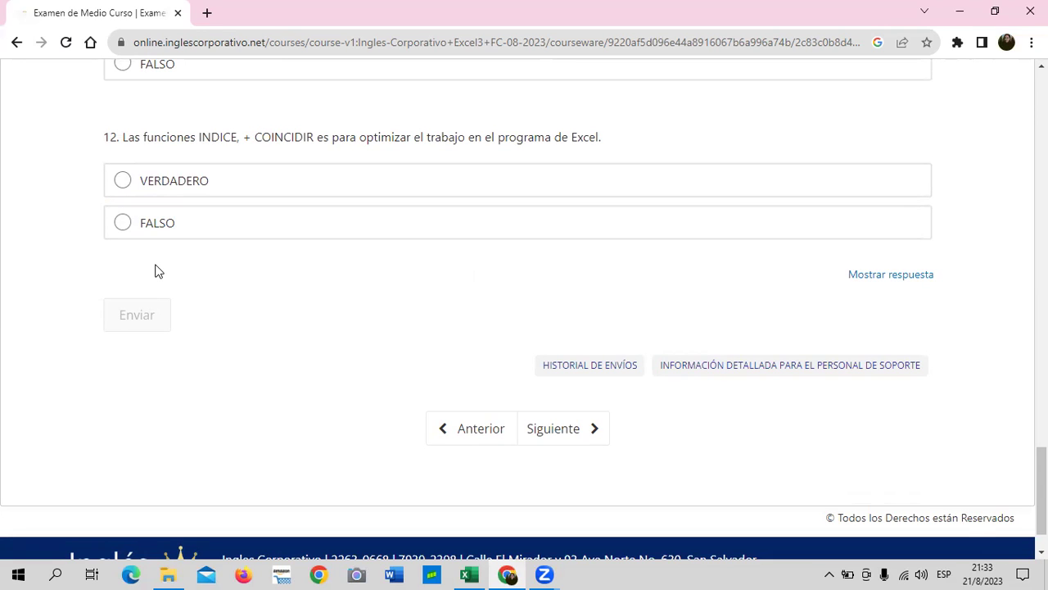
pyautogui.scroll(2, 278, 342)
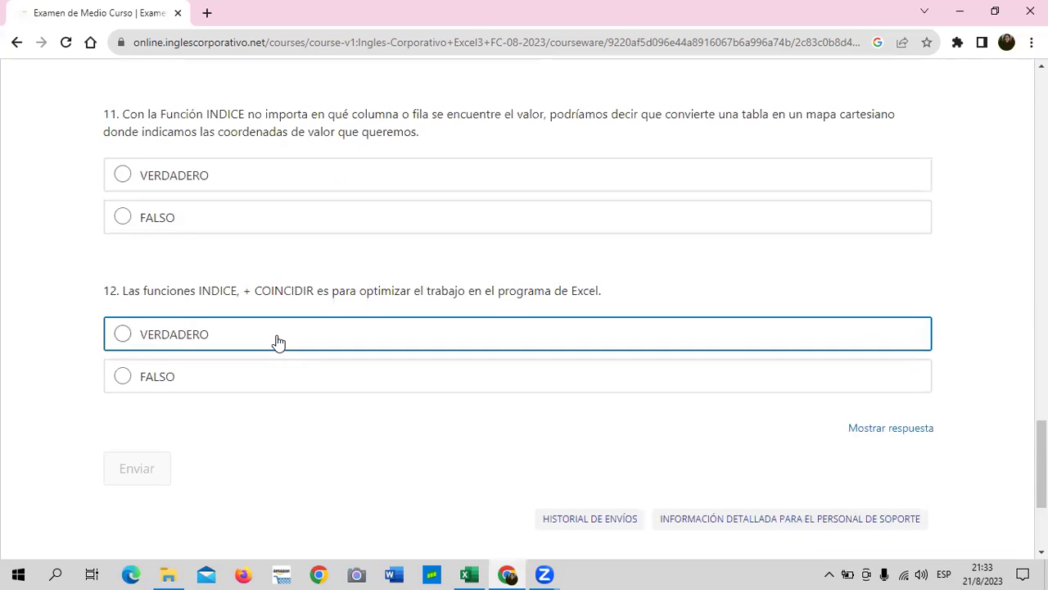
pyautogui.scroll(3, 279, 343)
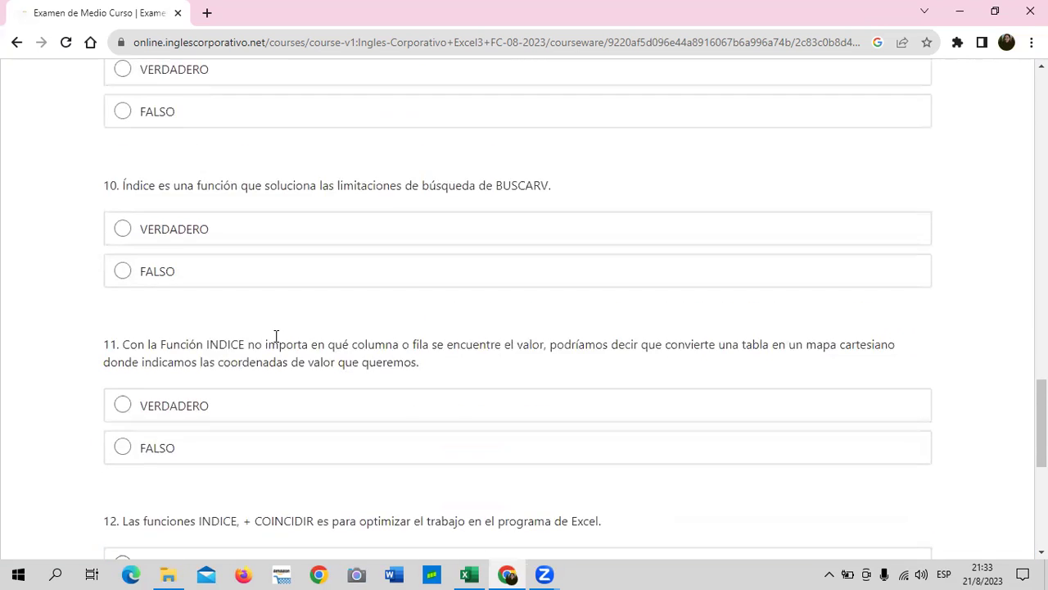
pyautogui.scroll(2, 277, 338)
pyautogui.scroll(2, 276, 335)
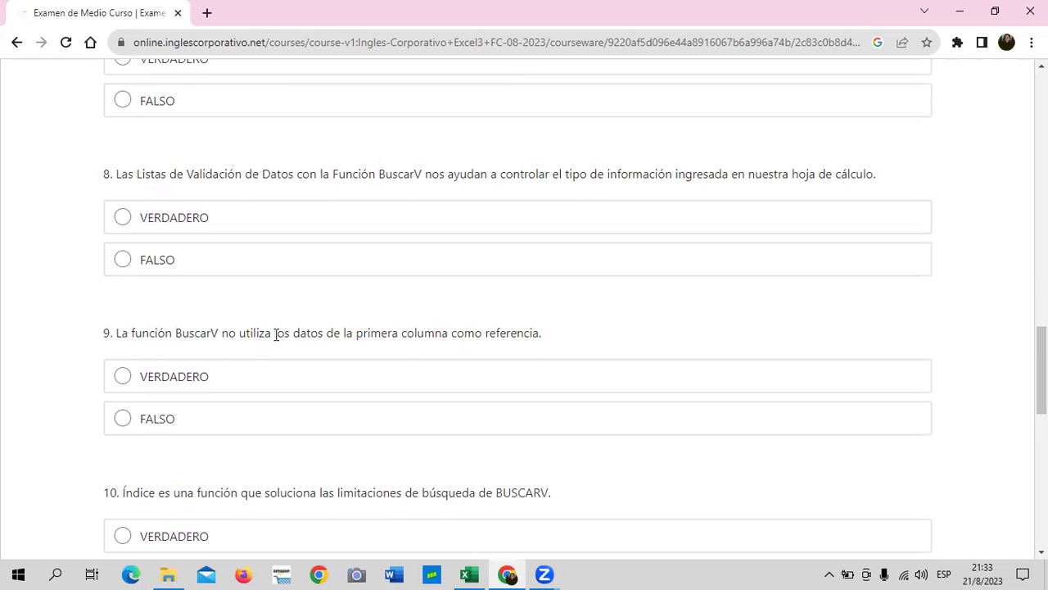
pyautogui.scroll(2, 276, 334)
pyautogui.scroll(1, 276, 337)
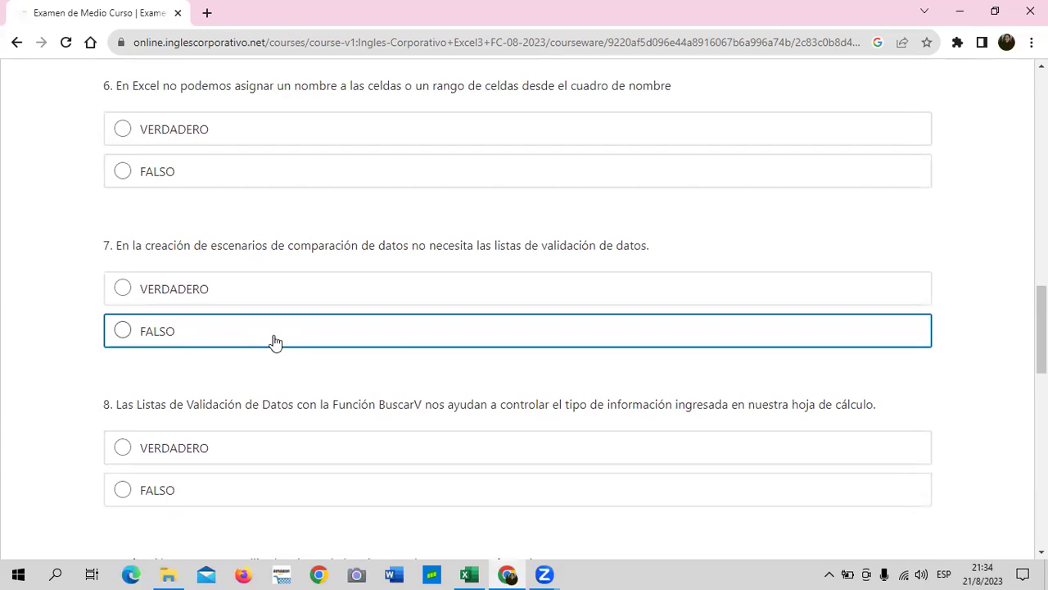
pyautogui.scroll(-2, 276, 341)
pyautogui.scroll(-8, 262, 356)
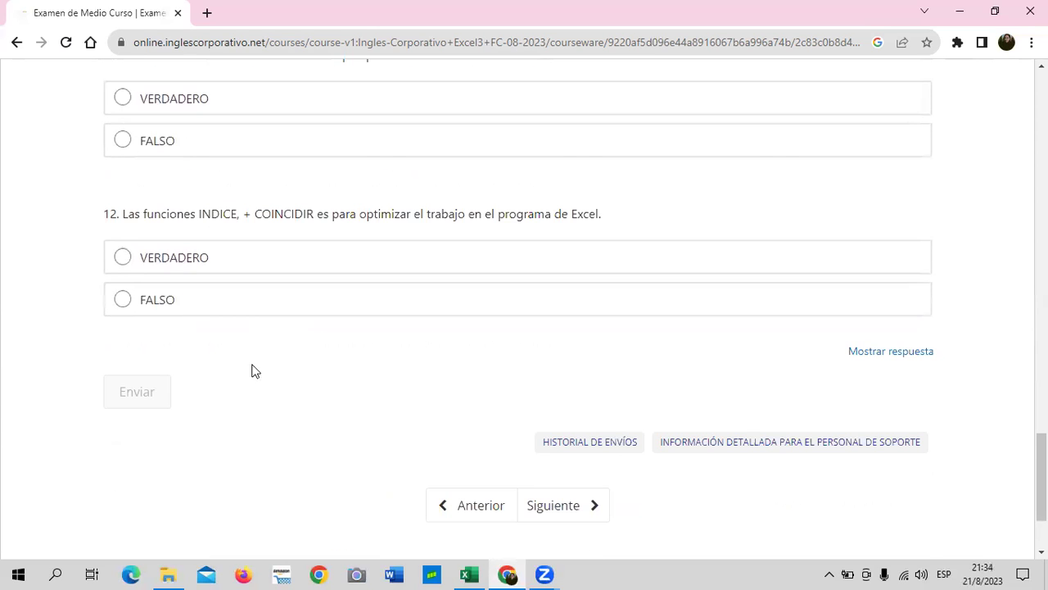
pyautogui.scroll(3, 226, 392)
pyautogui.scroll(4, 227, 389)
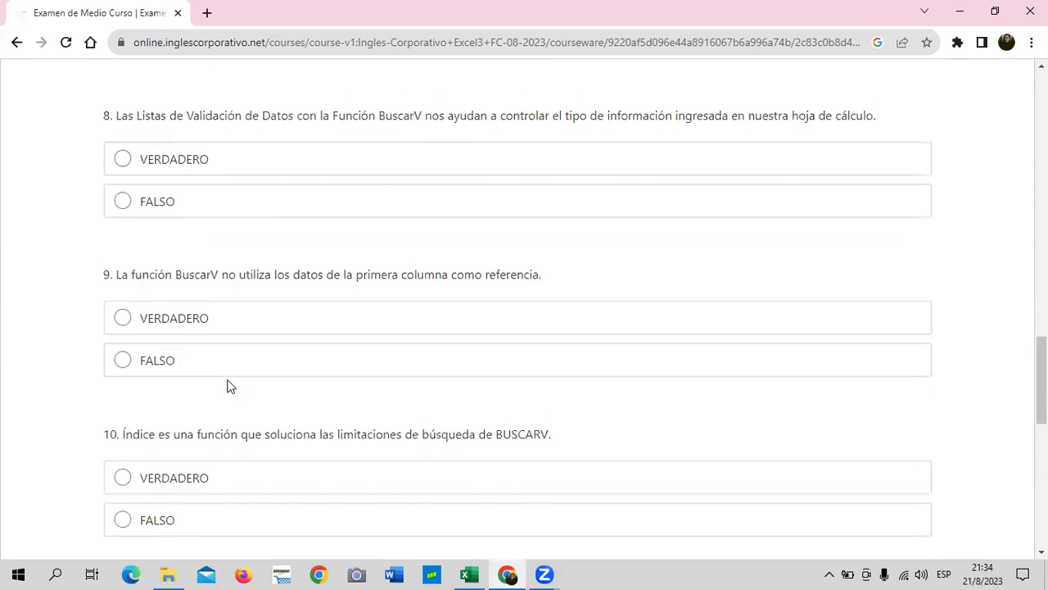
pyautogui.scroll(4, 227, 386)
pyautogui.scroll(3, 227, 382)
pyautogui.scroll(2, 228, 382)
pyautogui.scroll(4, 227, 383)
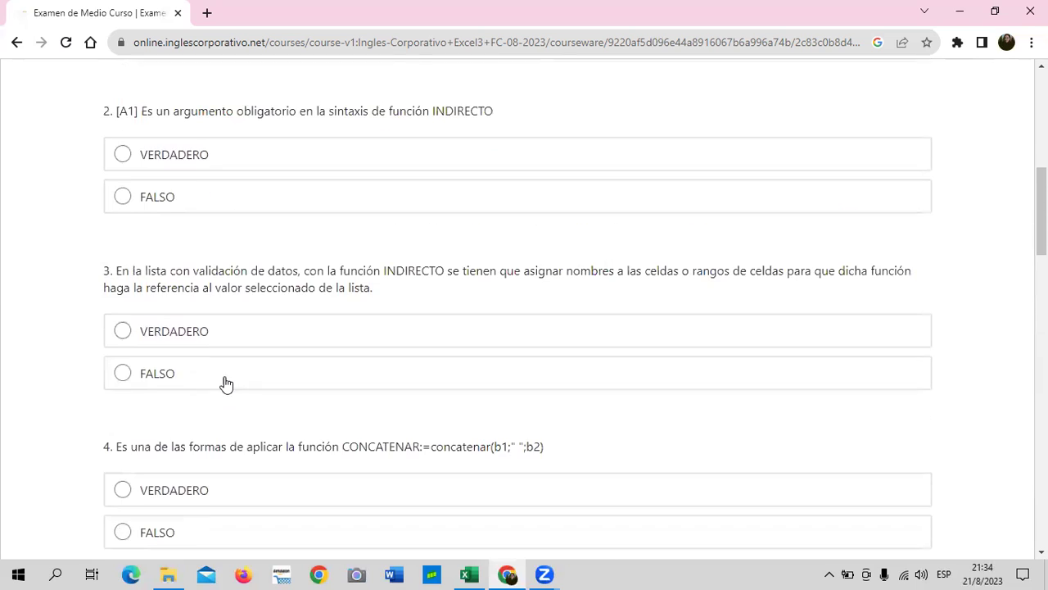
pyautogui.scroll(3, 227, 383)
pyautogui.scroll(1, 226, 383)
pyautogui.scroll(1, 223, 383)
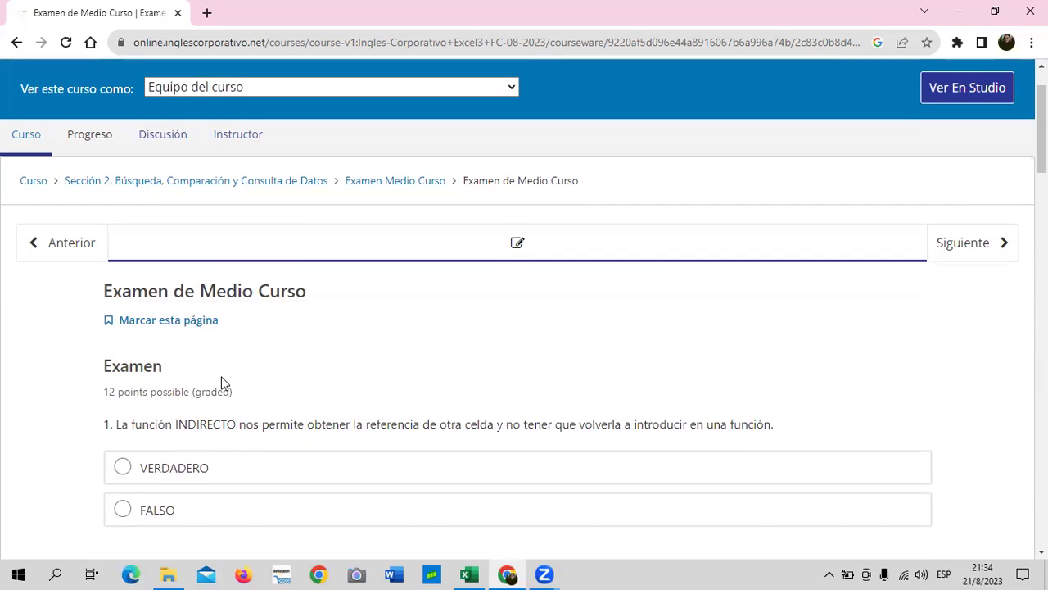
# - Return to the Sección 2 course outline through the breadcrumb link
pyautogui.click(222, 187)
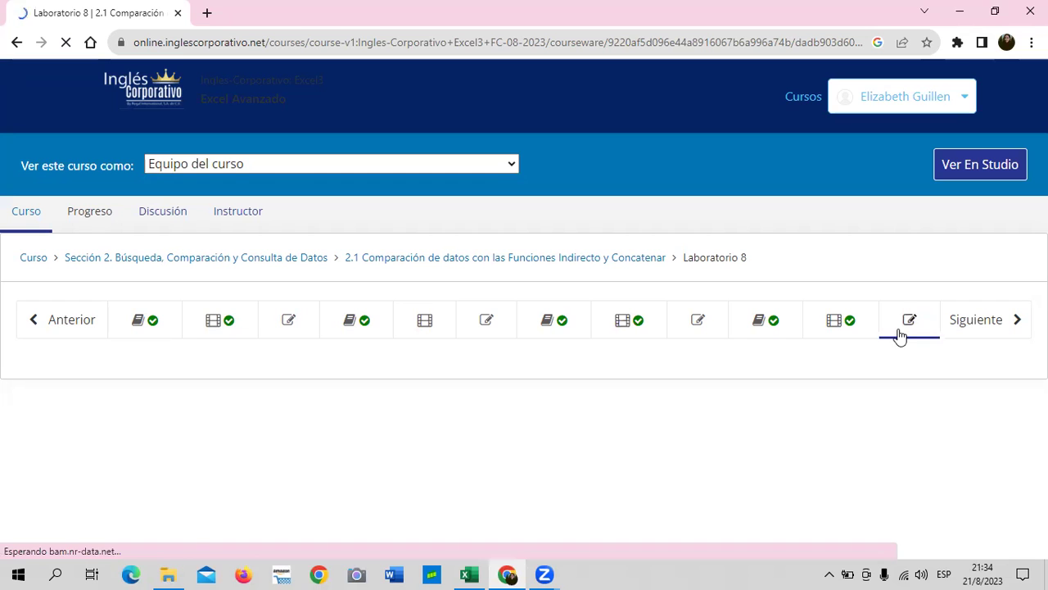
# - Look through the Progreso page, then go back to the Curso outline
pyautogui.click(101, 215)
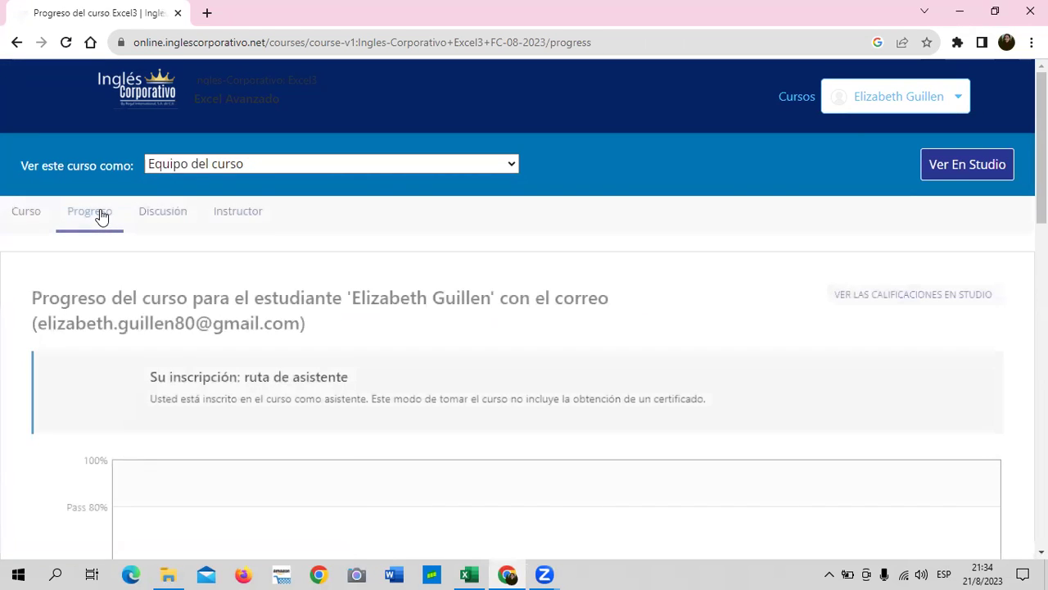
pyautogui.scroll(-2, 224, 426)
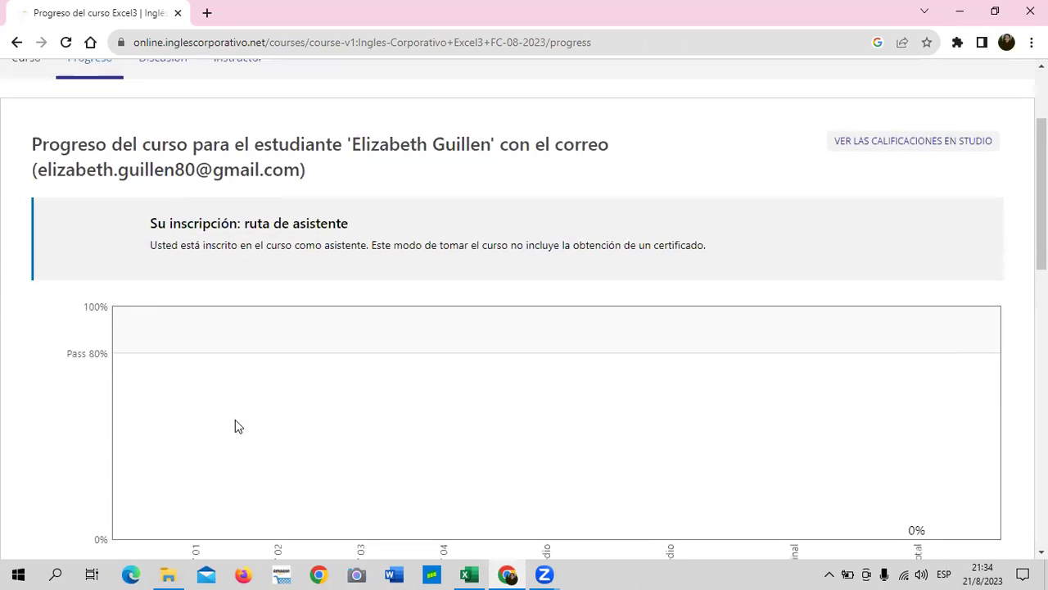
pyautogui.scroll(-2, 234, 423)
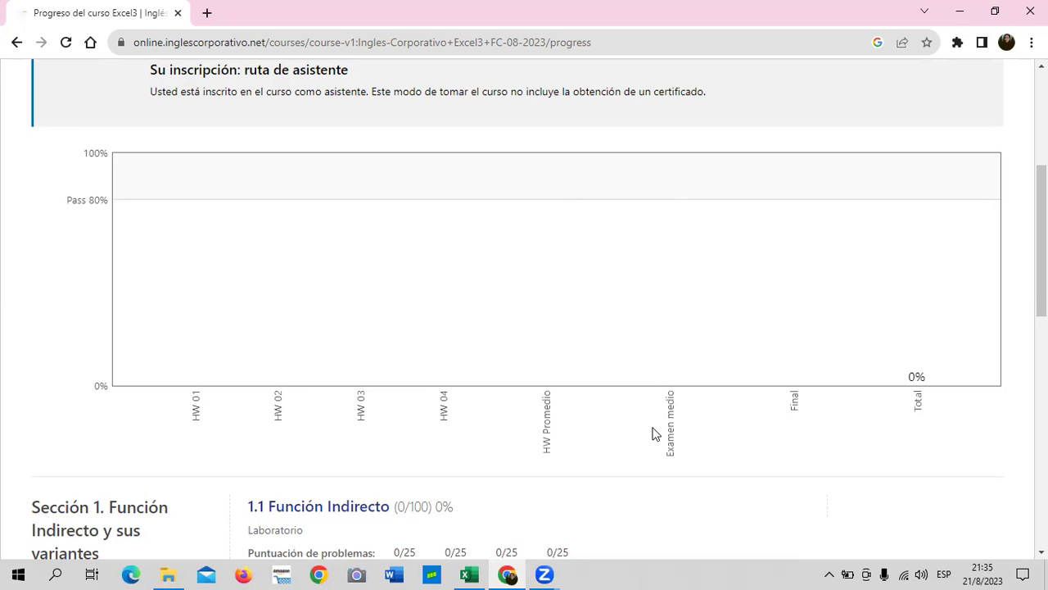
pyautogui.scroll(2, 267, 358)
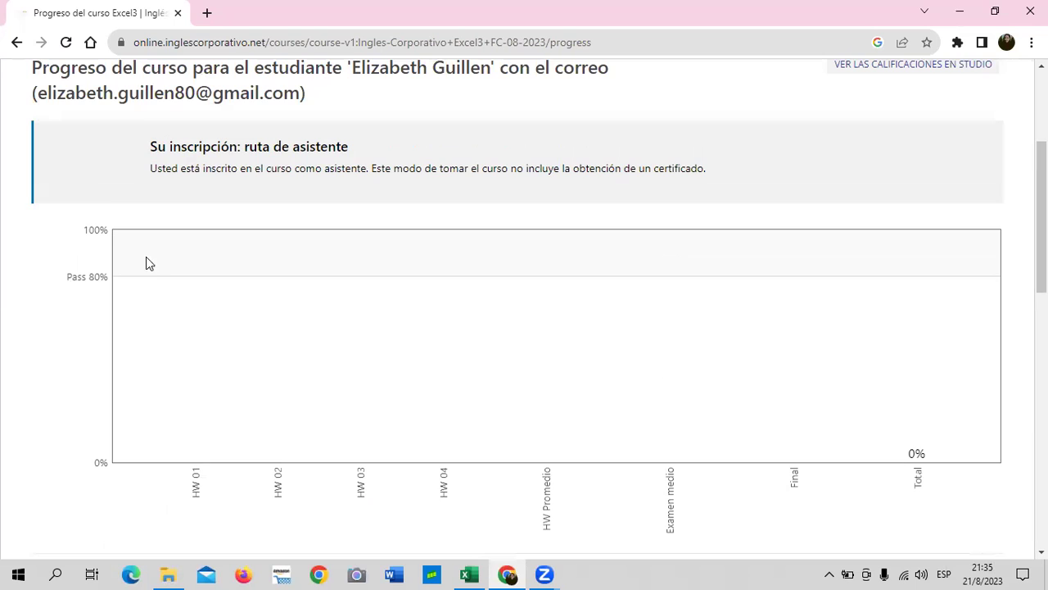
pyautogui.scroll(2, 174, 282)
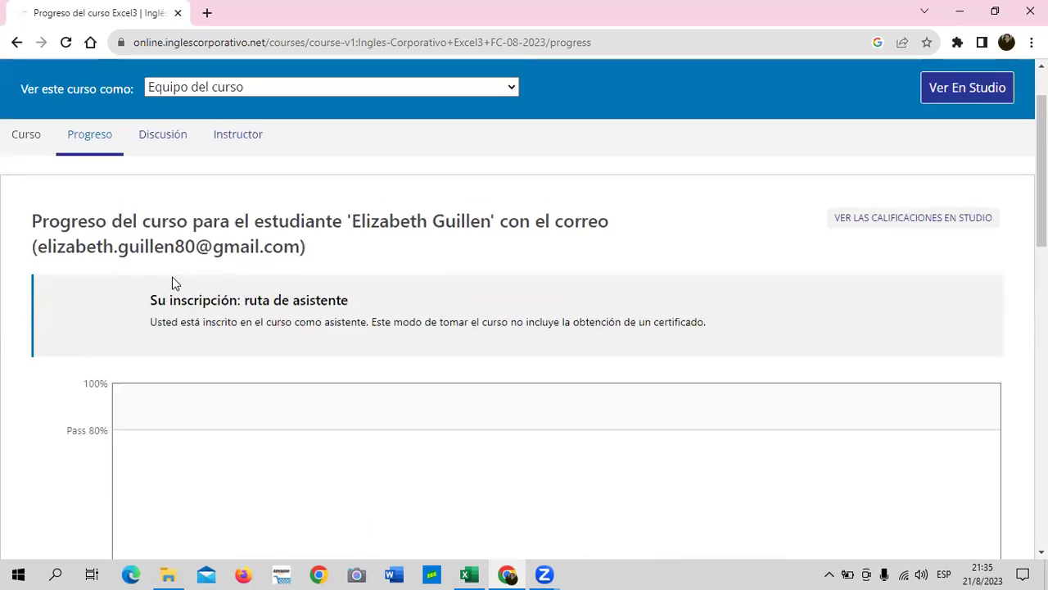
pyautogui.click(26, 139)
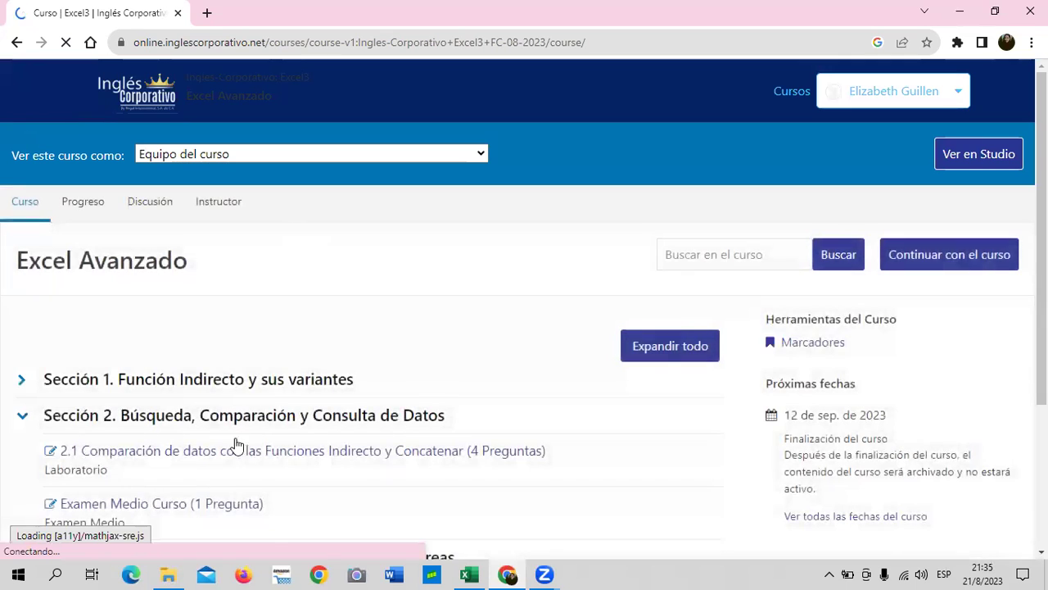
pyautogui.scroll(-1, 449, 508)
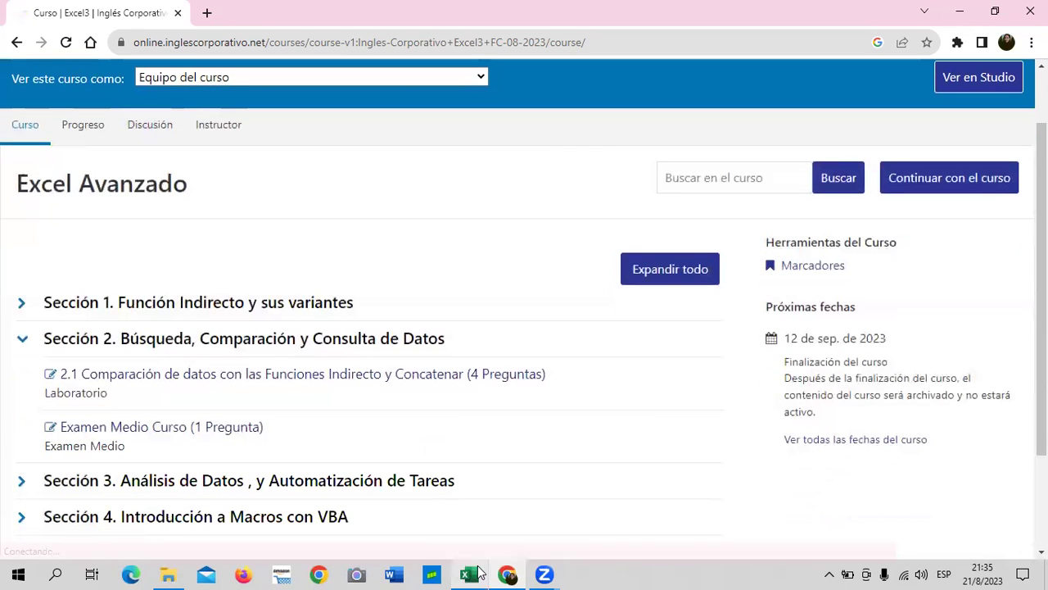
# - In Excel, set D4:D7's font colour to Automático so Galaxy_J5 and Droid_Turbo_2 appear
pyautogui.moveTo(469, 574)
pyautogui.click(448, 551)
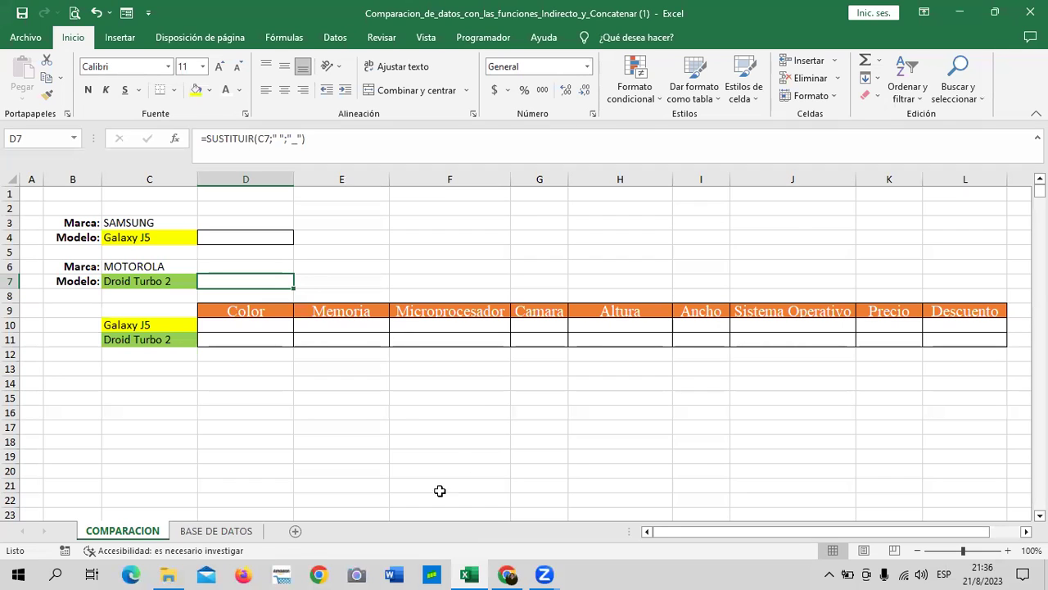
pyautogui.click(564, 457)
pyautogui.click(267, 240)
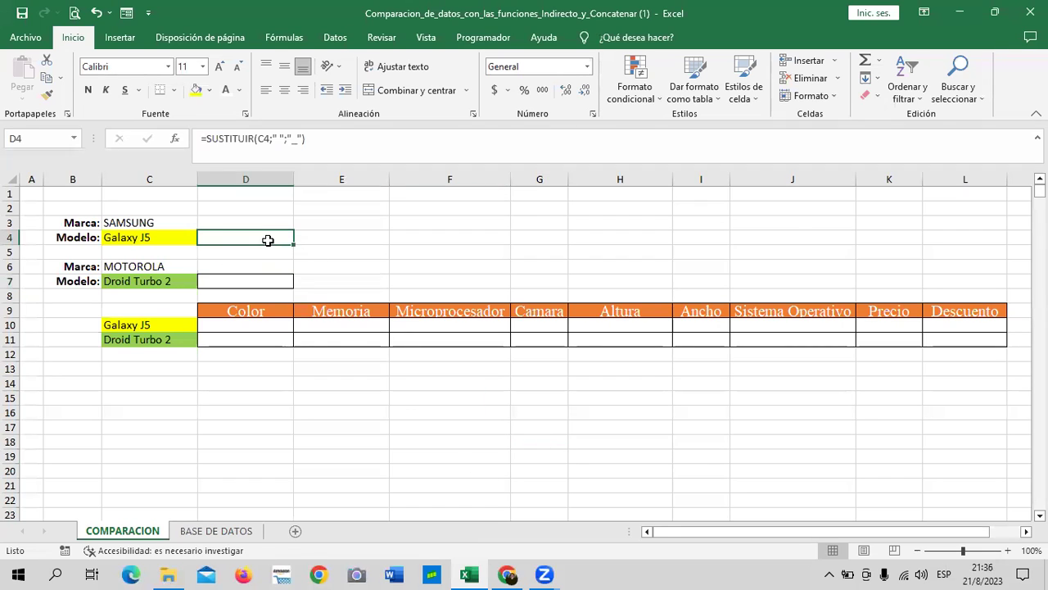
pyautogui.moveTo(271, 237); pyautogui.dragTo(269, 277)
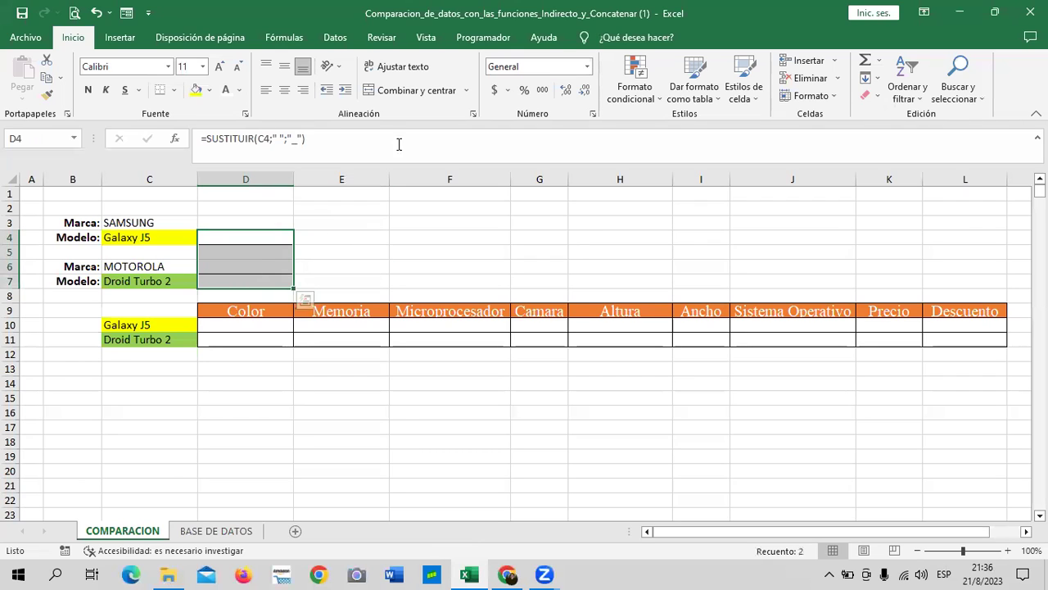
pyautogui.click(241, 92)
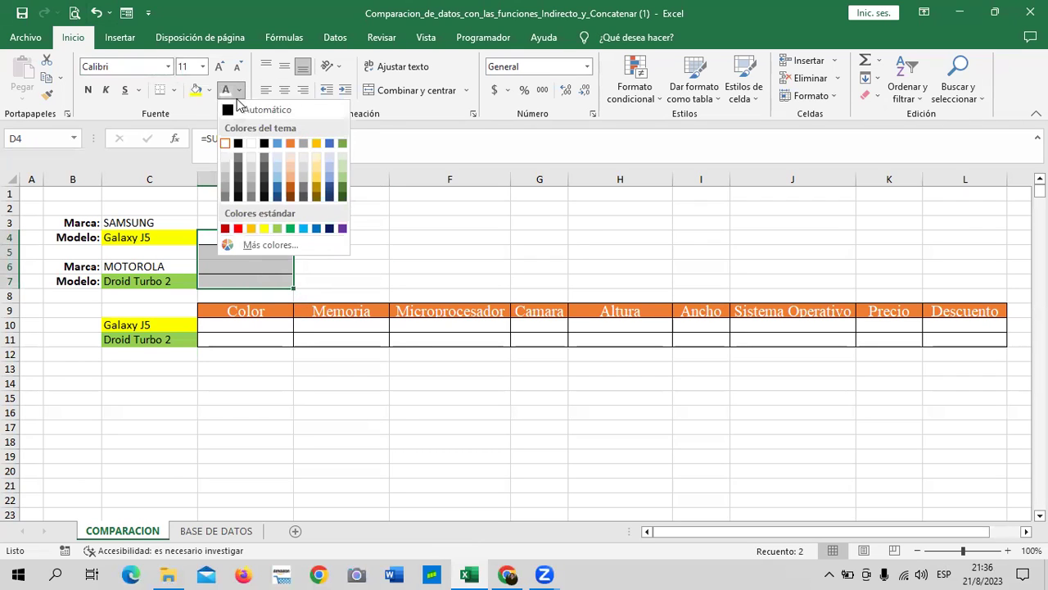
pyautogui.click(234, 111)
pyautogui.click(385, 251)
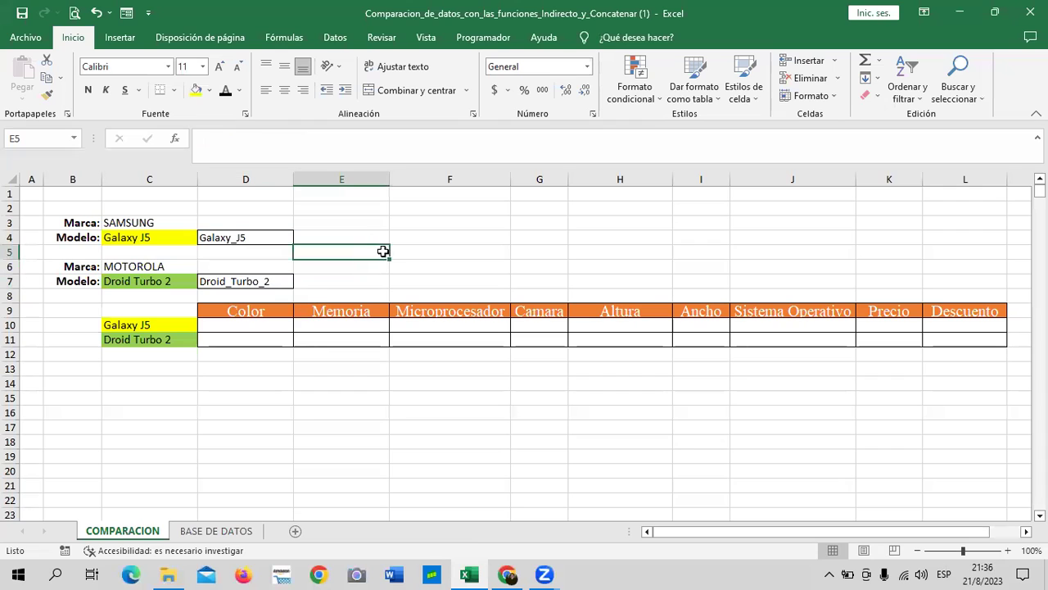
# - Enter =INDIRECTO(D4&"_col") in D10 so it returns Negro
pyautogui.click(402, 428)
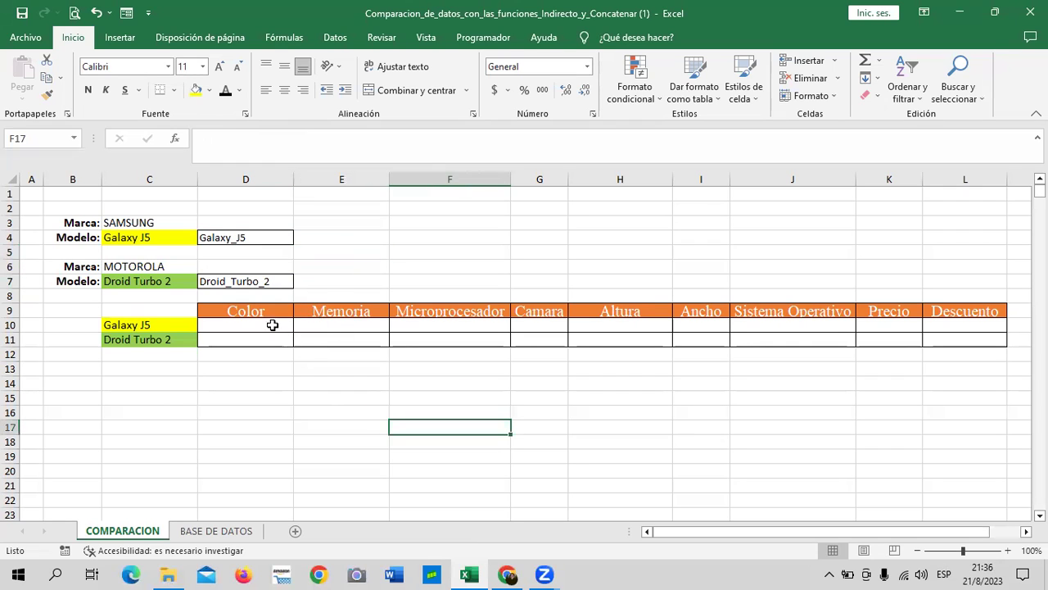
pyautogui.click(268, 323)
pyautogui.write('=')
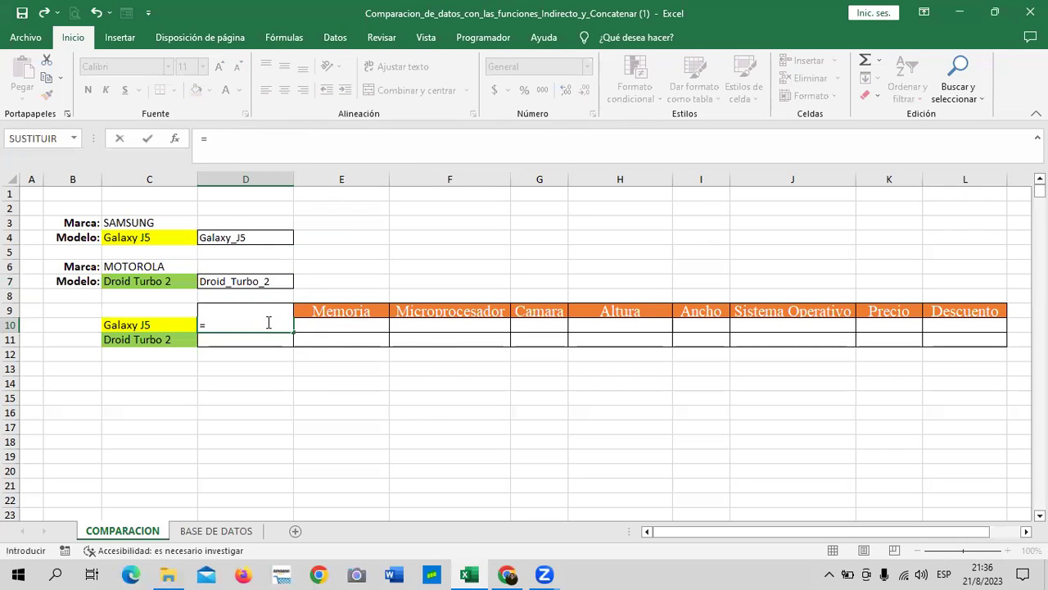
pyautogui.write('INDI')
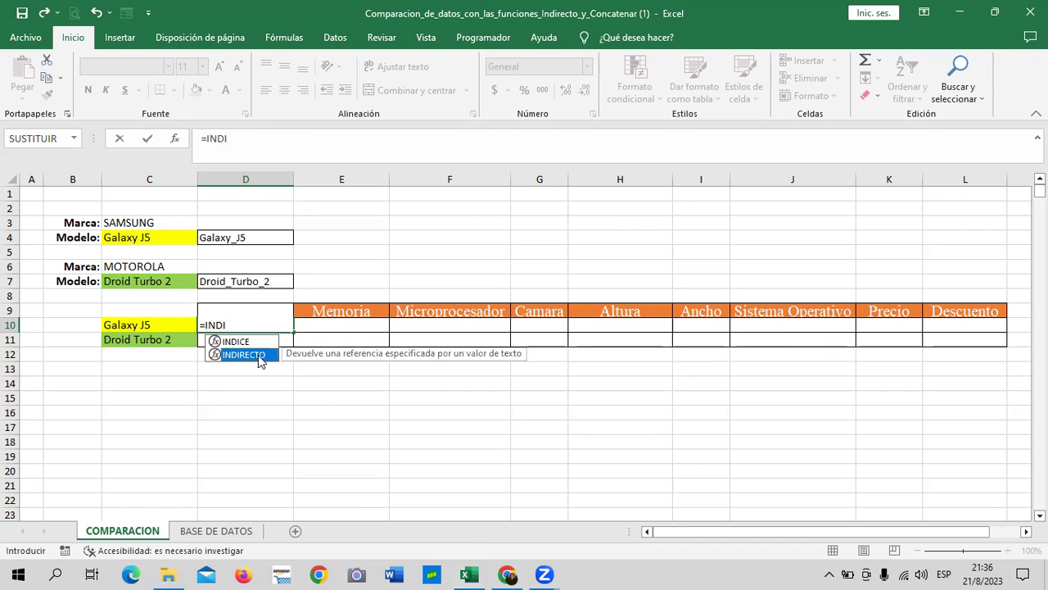
pyautogui.doubleClick(258, 353)
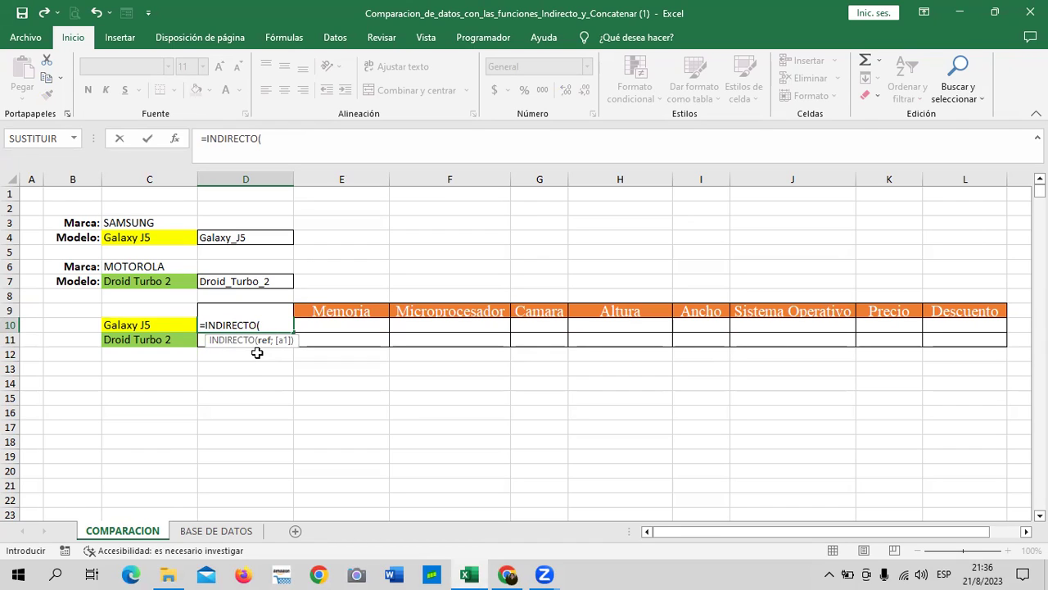
pyautogui.click(268, 237)
pyautogui.write('&')
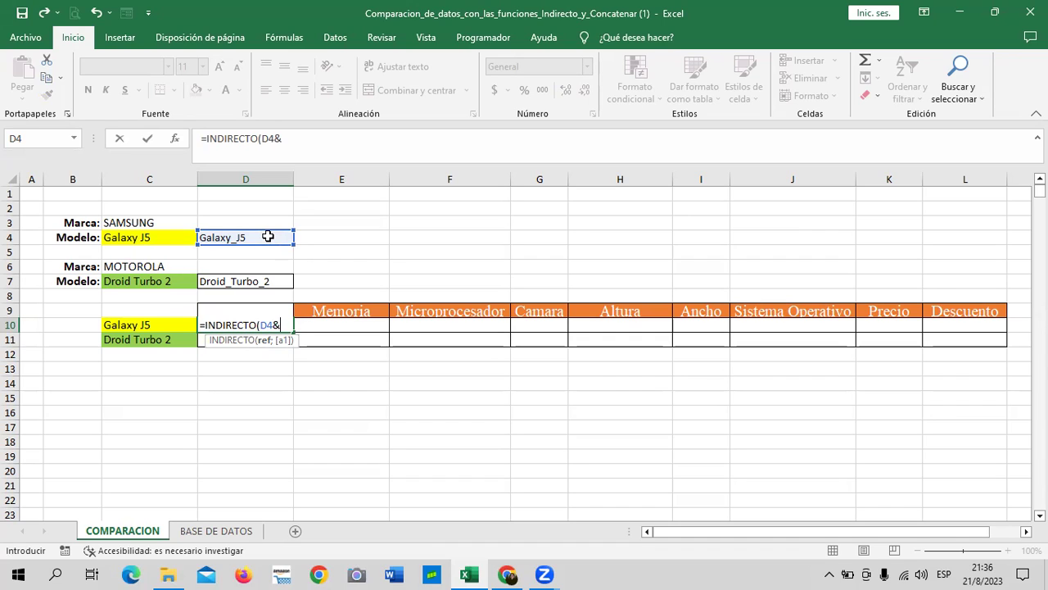
pyautogui.write('"_')
pyautogui.write('COL')
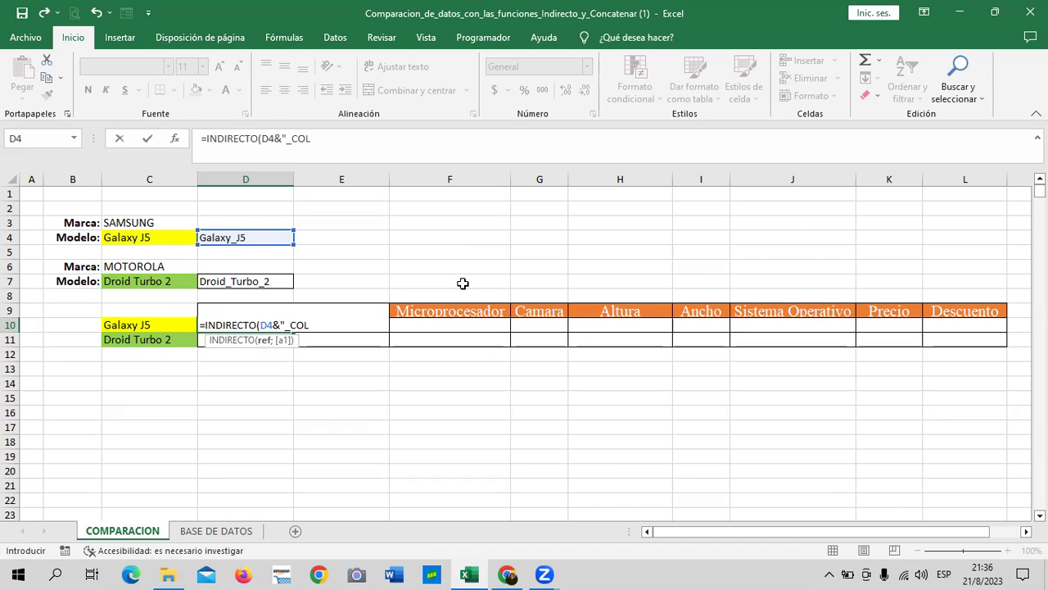
pyautogui.press('BackSpace')
pyautogui.press('BackSpace')
pyautogui.press('BackSpace')
pyautogui.write('col")')
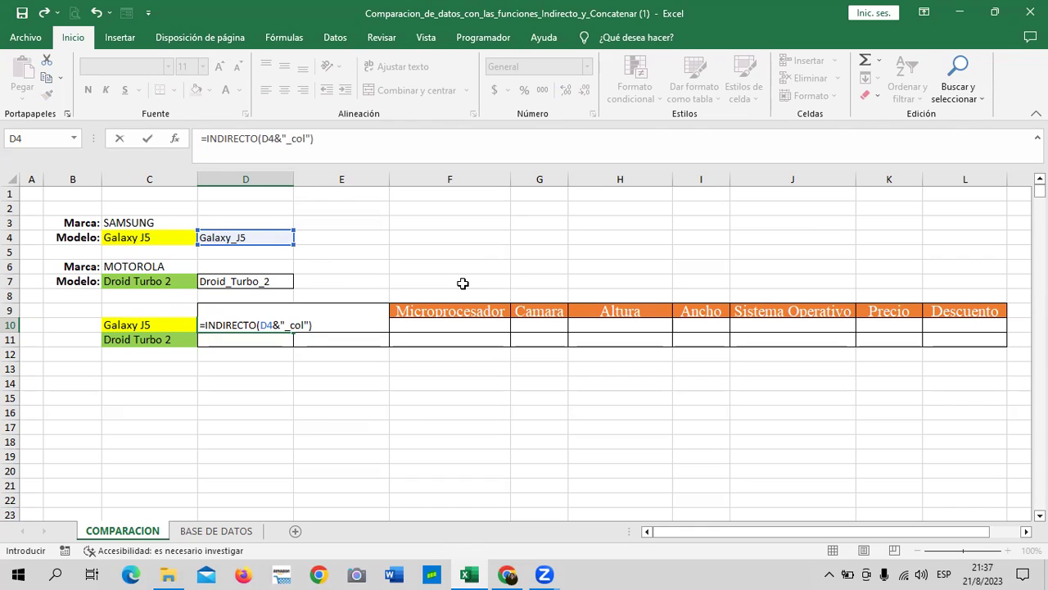
pyautogui.press('Return')
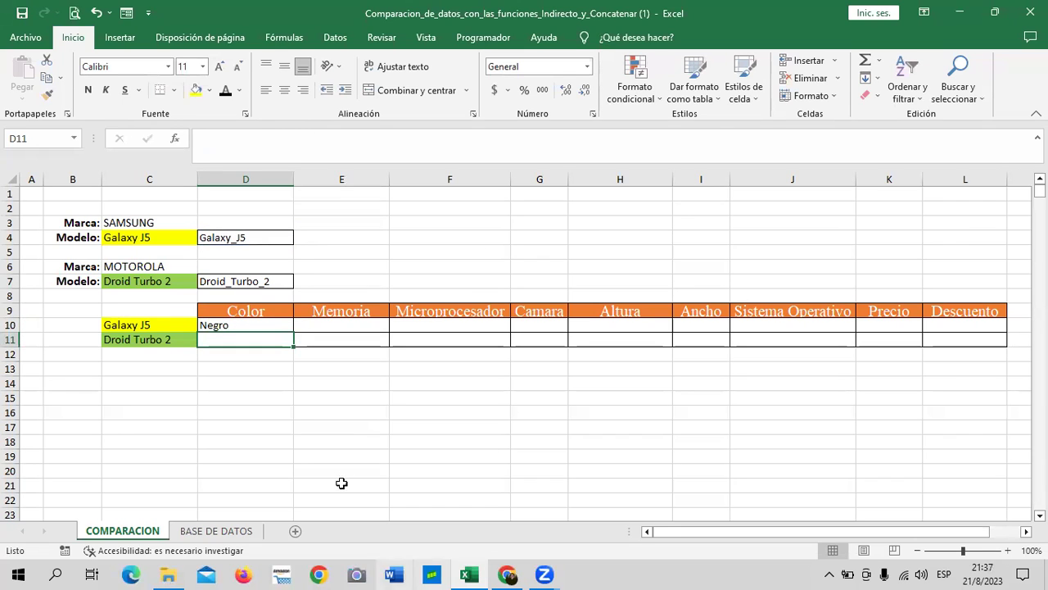
# - Centre the entries in D10:L11
pyautogui.moveTo(271, 325); pyautogui.dragTo(988, 334)
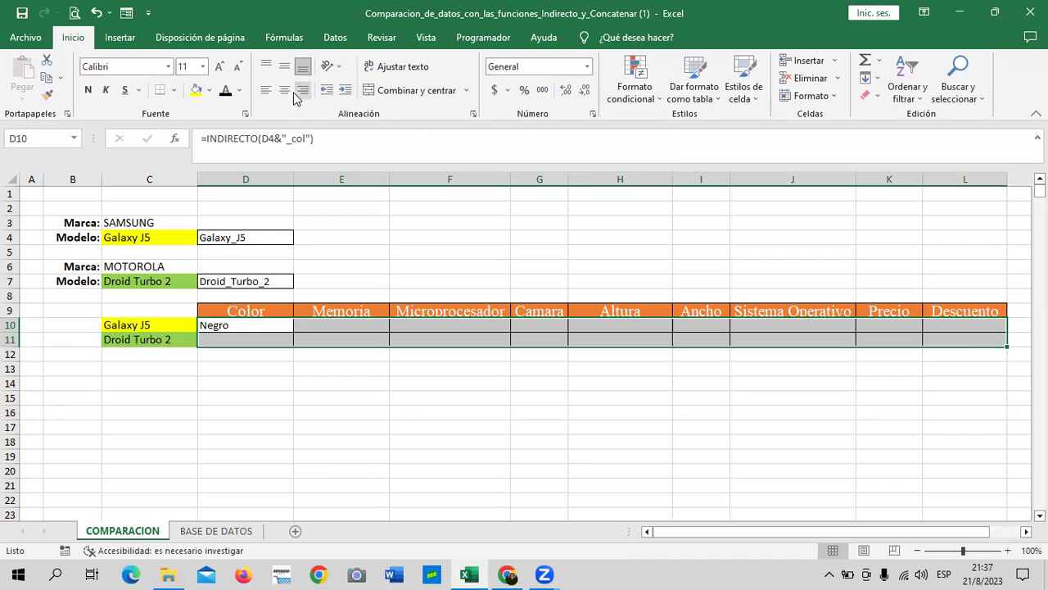
pyautogui.click(284, 90)
pyautogui.click(324, 398)
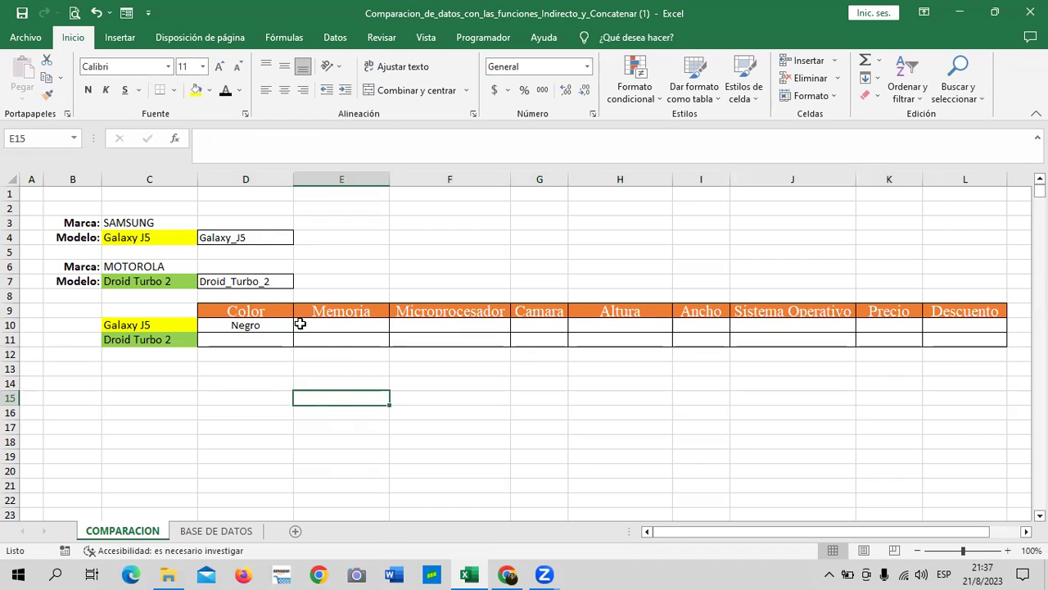
# - Fill D10's formula across to G10, then delete the resulting #¡REF! cells E10:G10
pyautogui.click(284, 324)
pyautogui.moveTo(293, 332); pyautogui.dragTo(585, 338)
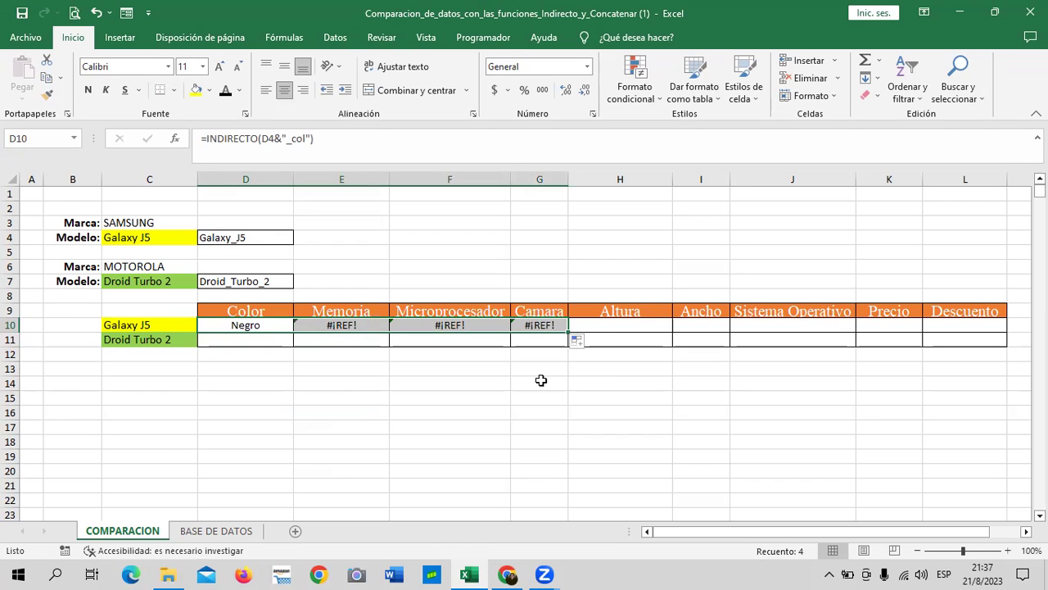
pyautogui.click(541, 379)
pyautogui.moveTo(327, 325); pyautogui.dragTo(533, 325)
pyautogui.click(360, 309)
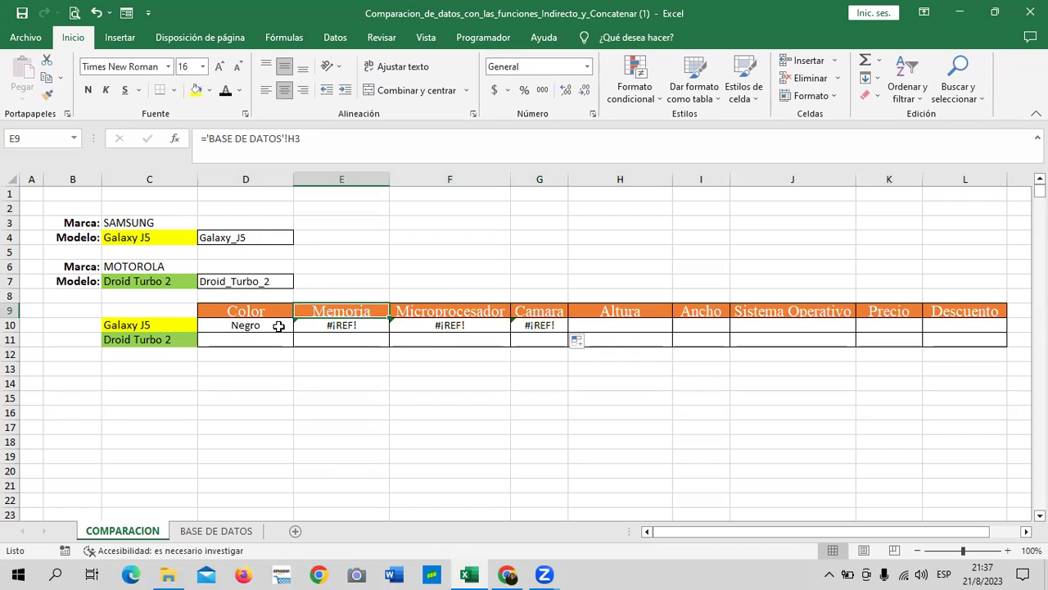
pyautogui.click(461, 310)
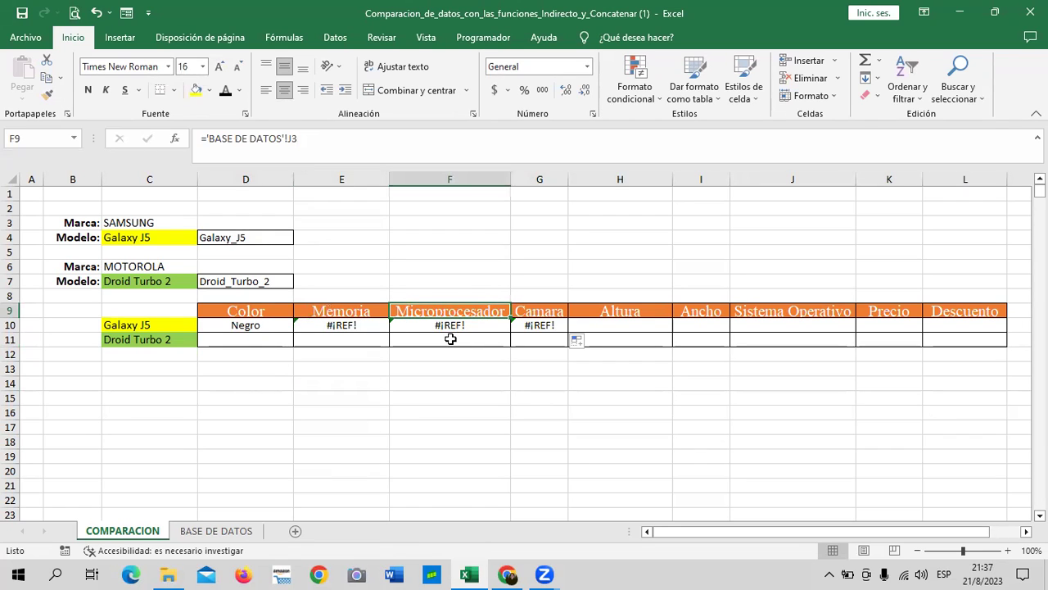
pyautogui.moveTo(305, 326); pyautogui.dragTo(533, 326)
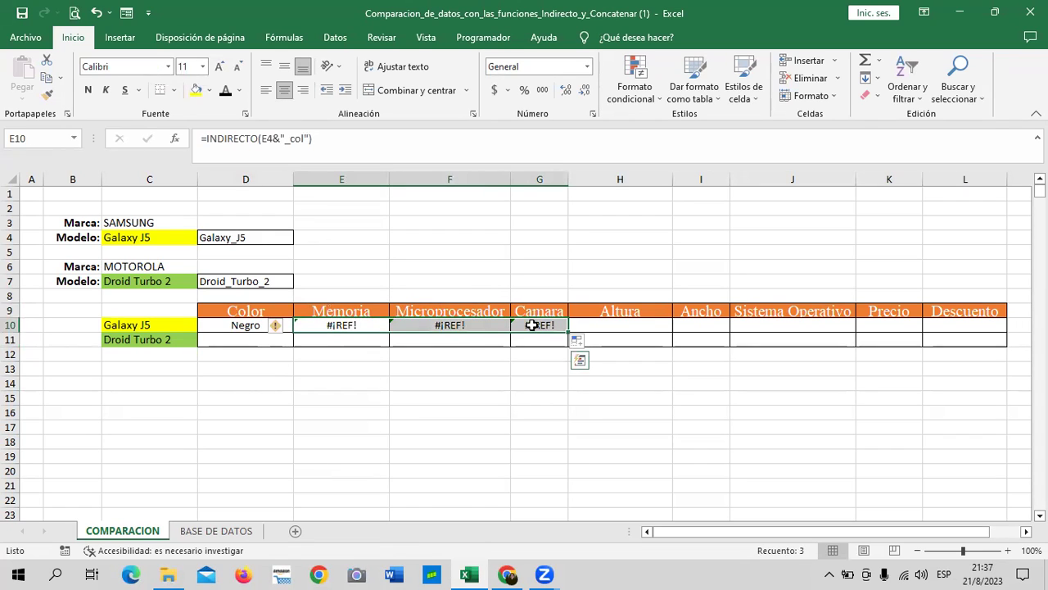
pyautogui.press('Delete')
pyautogui.click(454, 366)
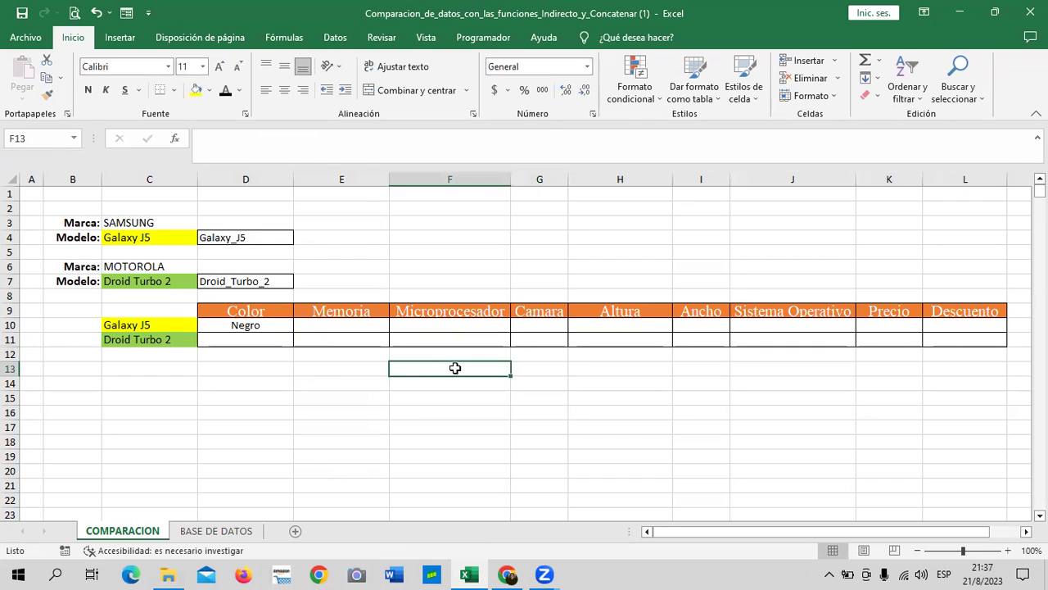
pyautogui.click(276, 324)
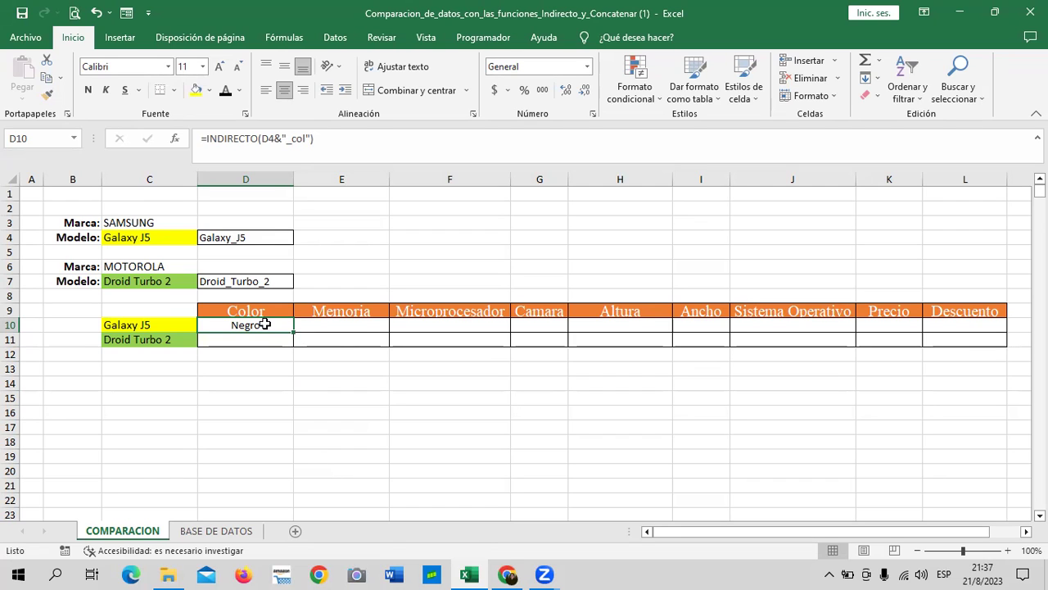
# - Lock D10's reference to $D$4 and fill the formula across row 10 to L10
pyautogui.click(291, 146)
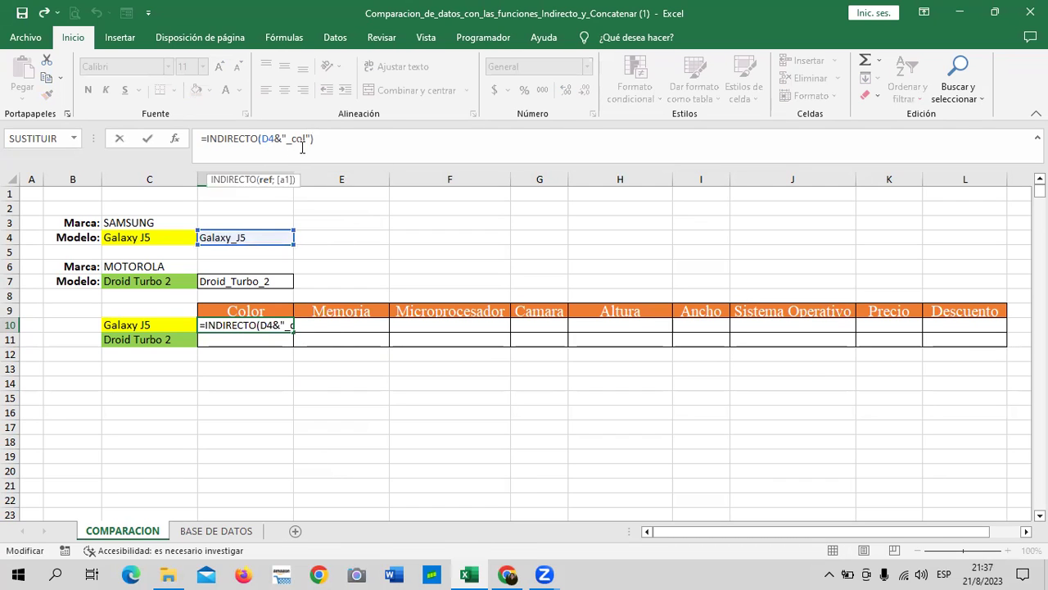
pyautogui.write('$')
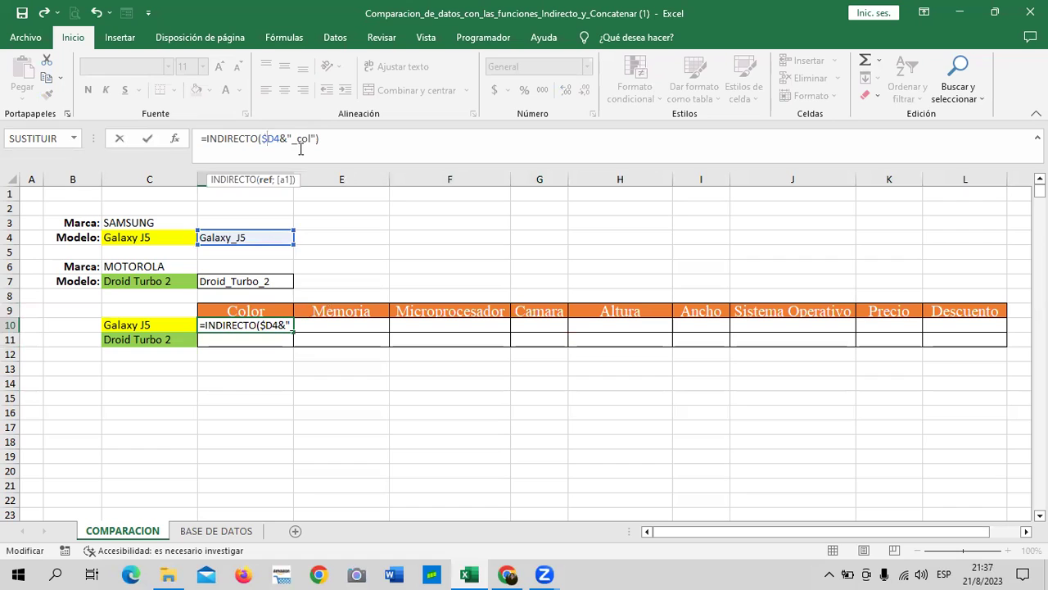
pyautogui.write('$')
pyautogui.press('Return')
pyautogui.click(278, 325)
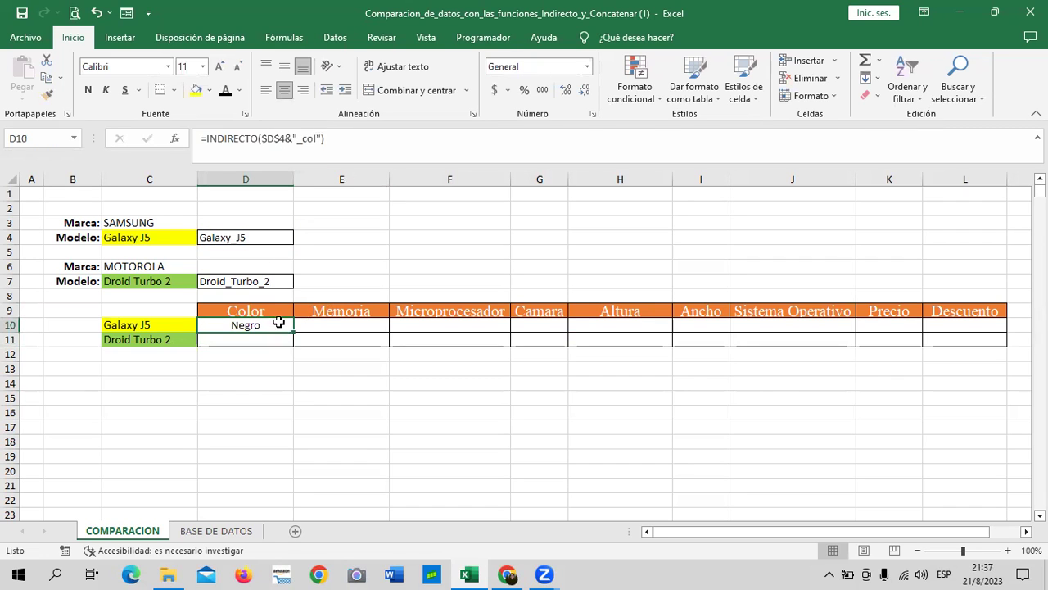
pyautogui.moveTo(293, 332); pyautogui.dragTo(916, 329)
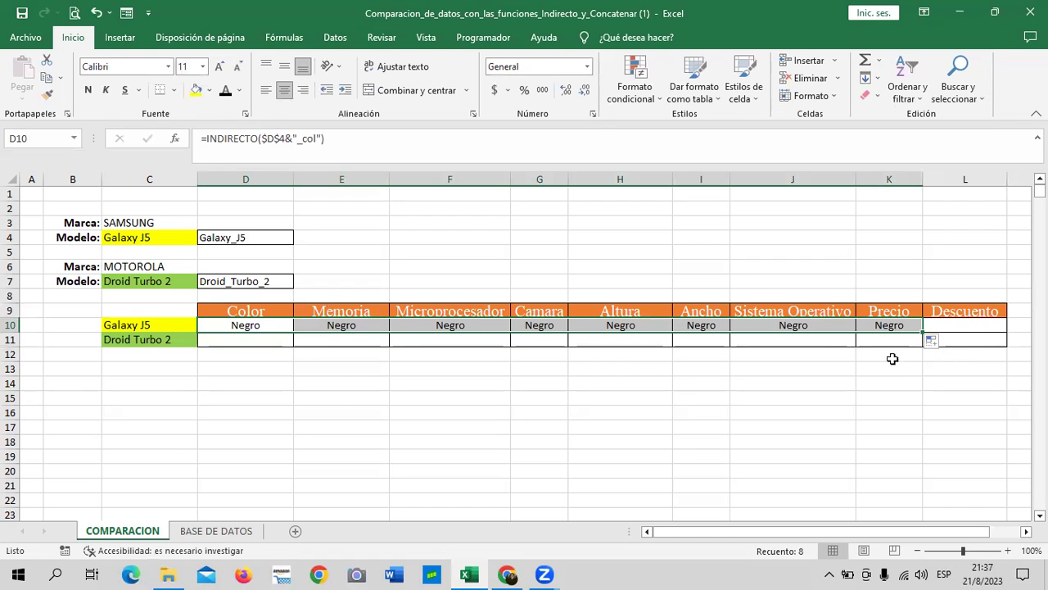
pyautogui.moveTo(922, 332); pyautogui.dragTo(970, 331)
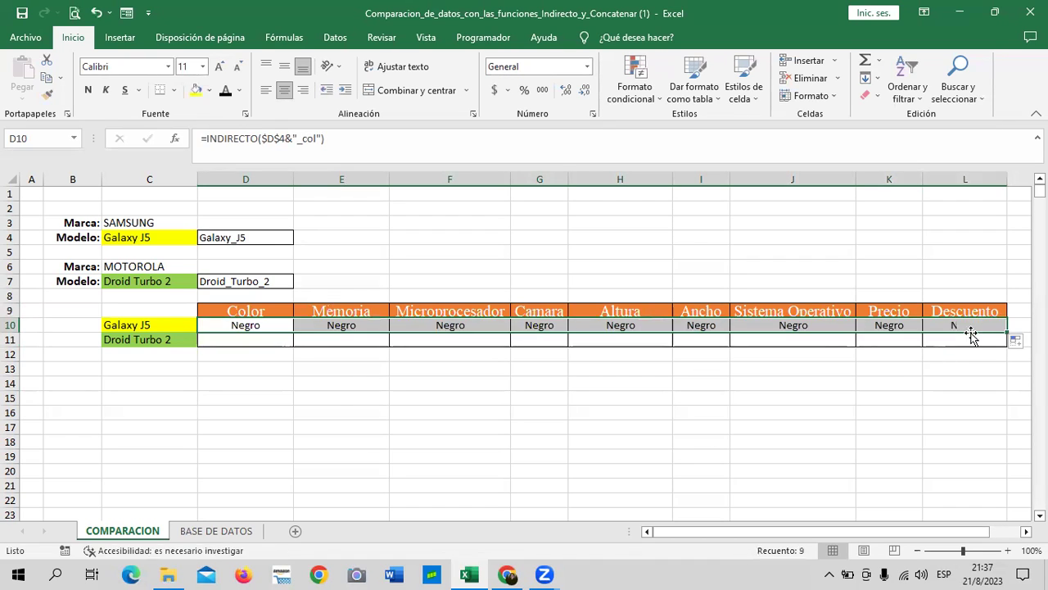
# - Change E10's lookup suffix from _col to _mem so it shows 4 GB
pyautogui.click(341, 325)
pyautogui.click(349, 160)
pyautogui.press('BackSpace')
pyautogui.press('BackSpace')
pyautogui.press('BackSpace')
pyautogui.write('mem')
pyautogui.press('Return')
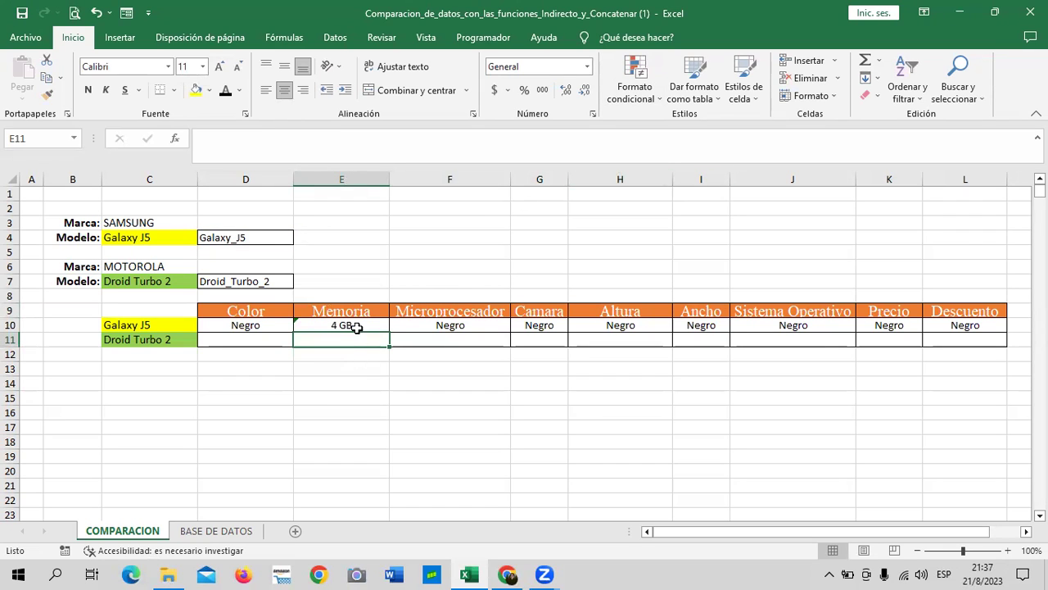
# - Ignore the inconsistent-formula error flag on E10
pyautogui.click(357, 327)
pyautogui.click(276, 327)
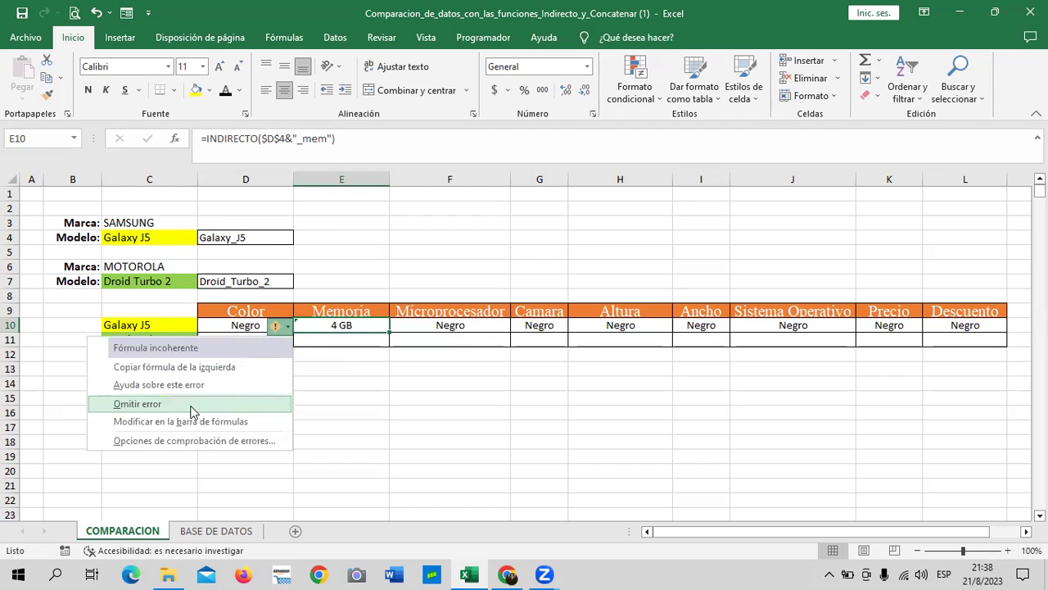
pyautogui.click(195, 403)
# - Change F10's lookup suffix to _mic so it shows 2.7 GHZ
pyautogui.click(450, 327)
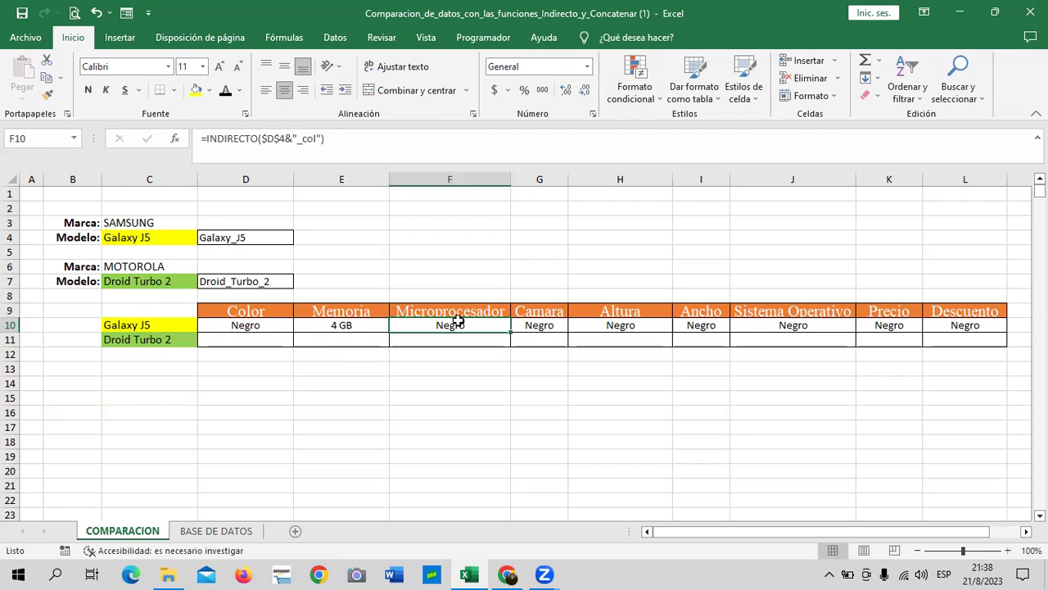
pyautogui.click(316, 138)
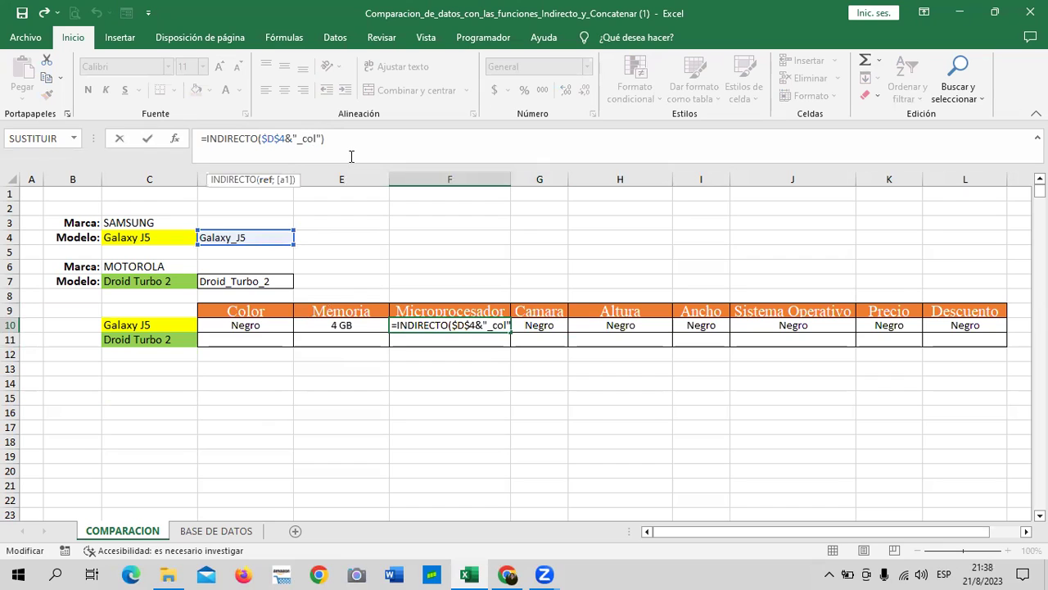
pyautogui.press('Right')
pyautogui.press('BackSpace')
pyautogui.press('BackSpace')
pyautogui.press('BackSpace')
pyautogui.write('mic')
pyautogui.press('Return')
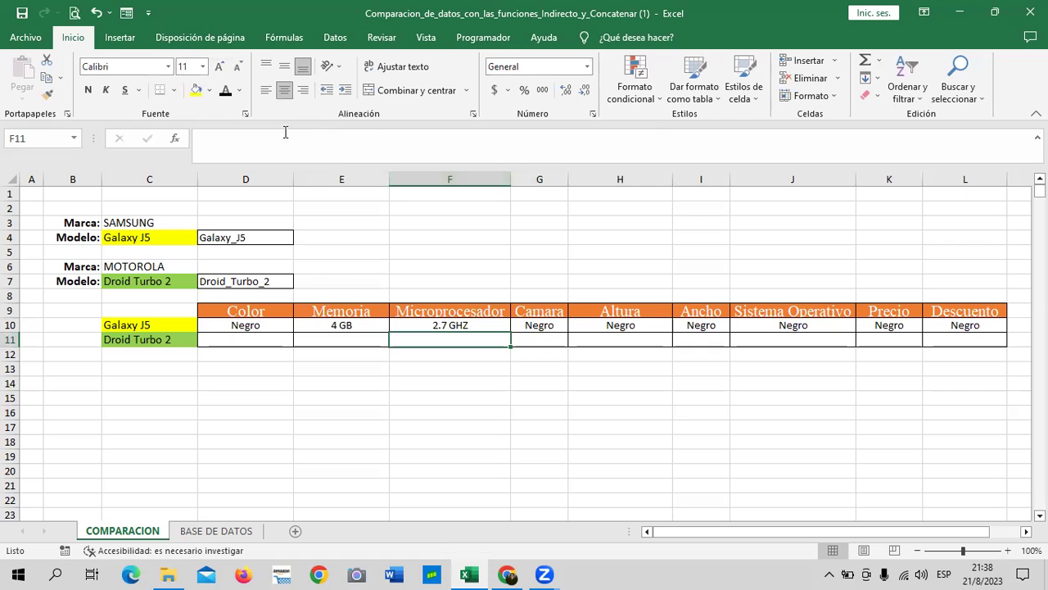
pyautogui.click(284, 38)
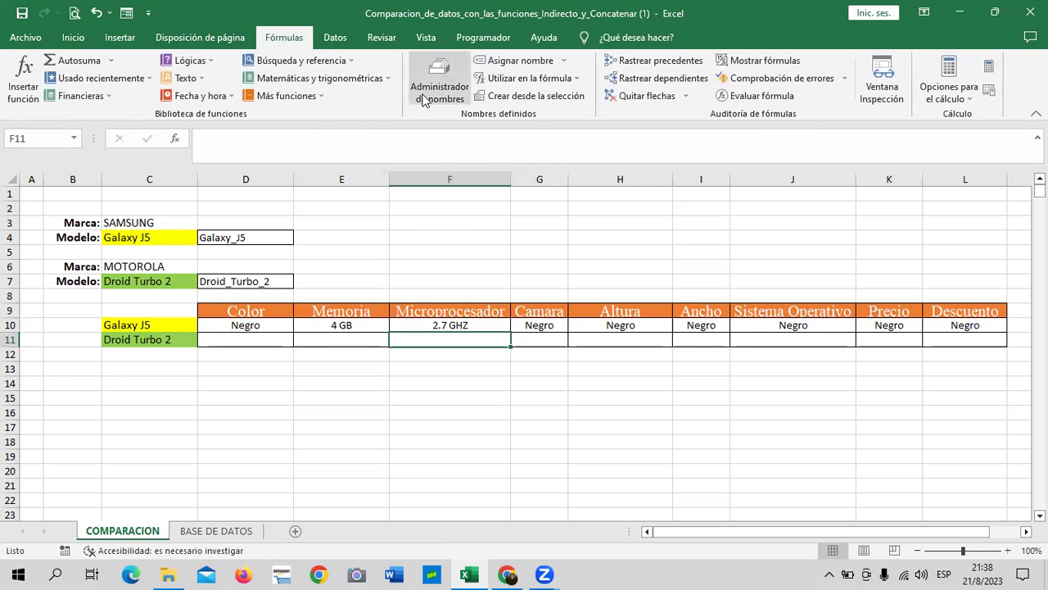
pyautogui.click(423, 99)
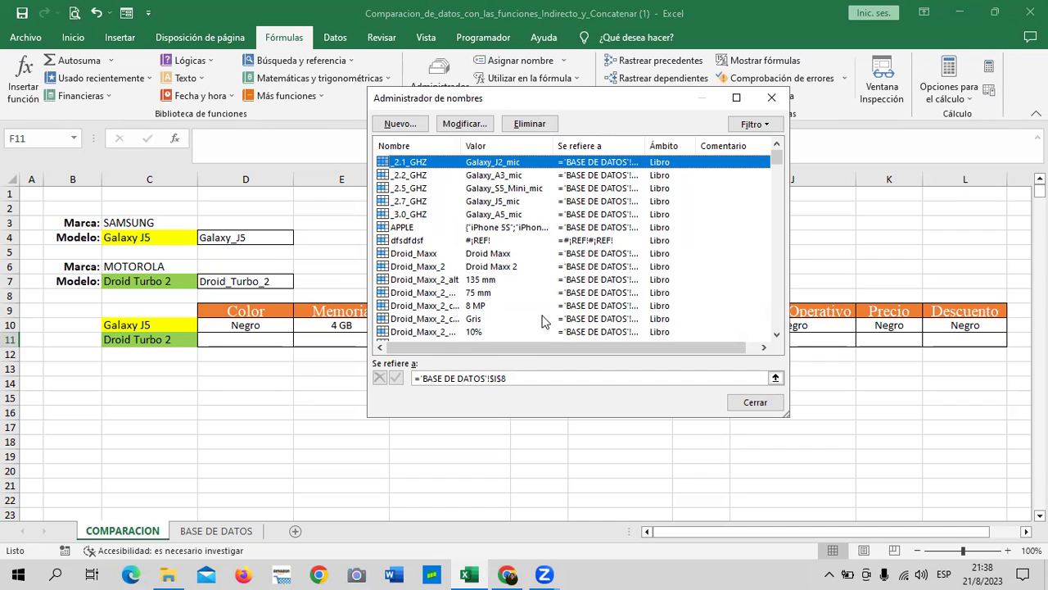
pyautogui.scroll(-4, 537, 246)
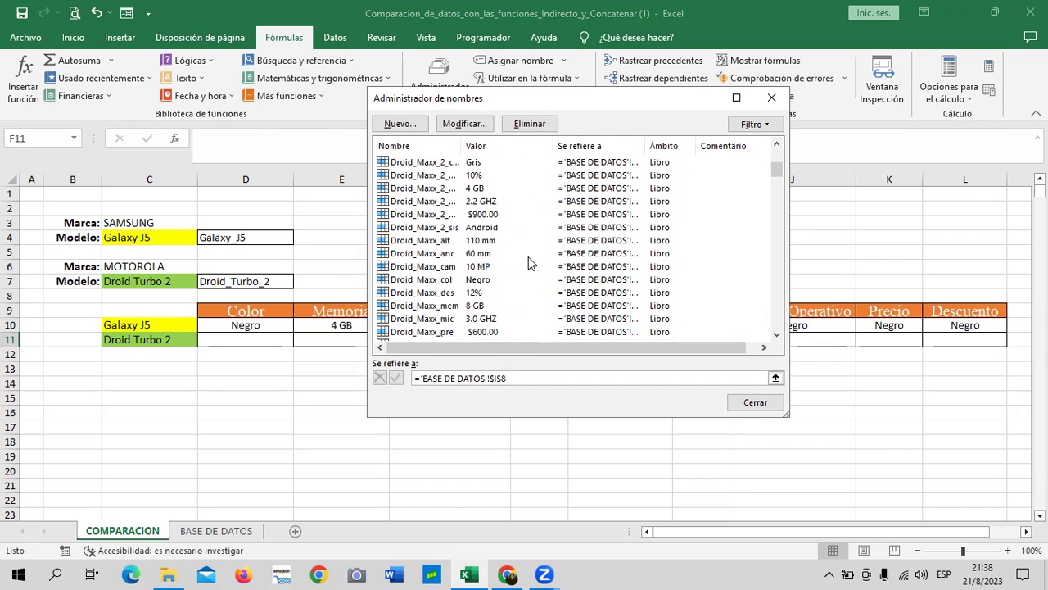
pyautogui.scroll(-1, 526, 258)
pyautogui.scroll(-1, 504, 295)
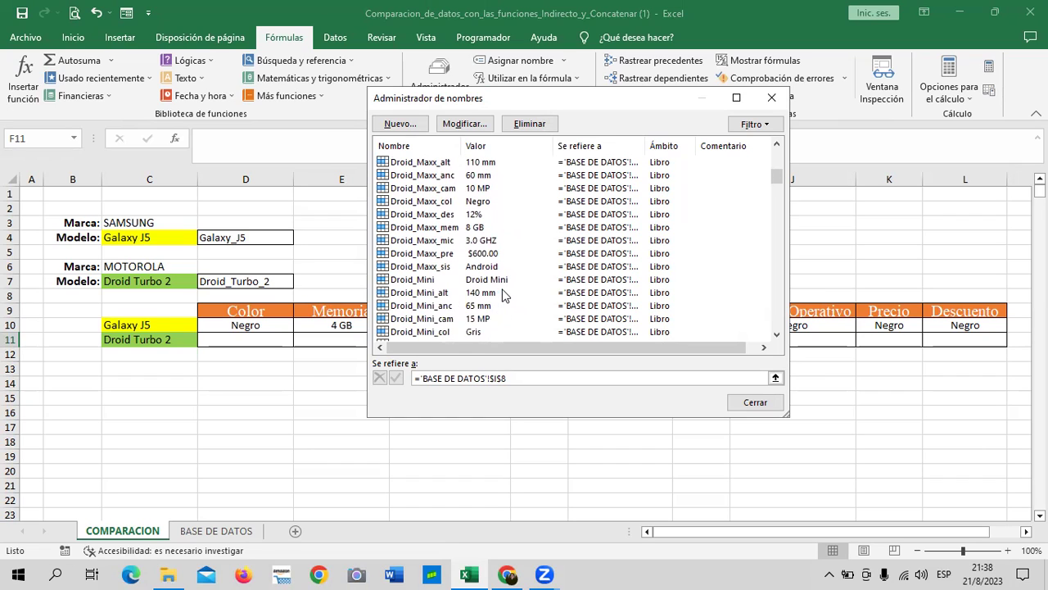
pyautogui.click(448, 270)
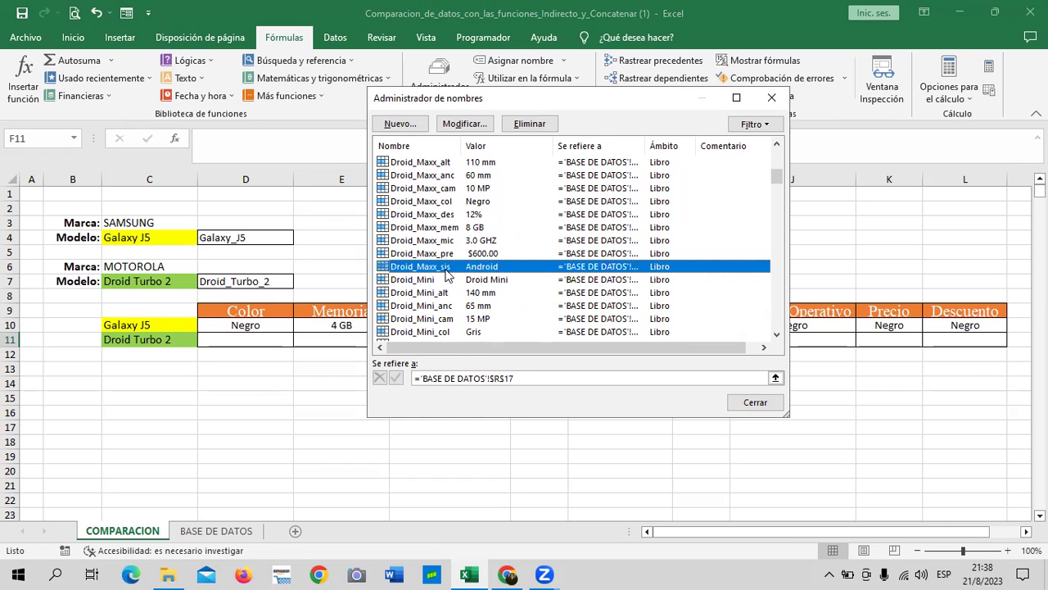
pyautogui.click(445, 255)
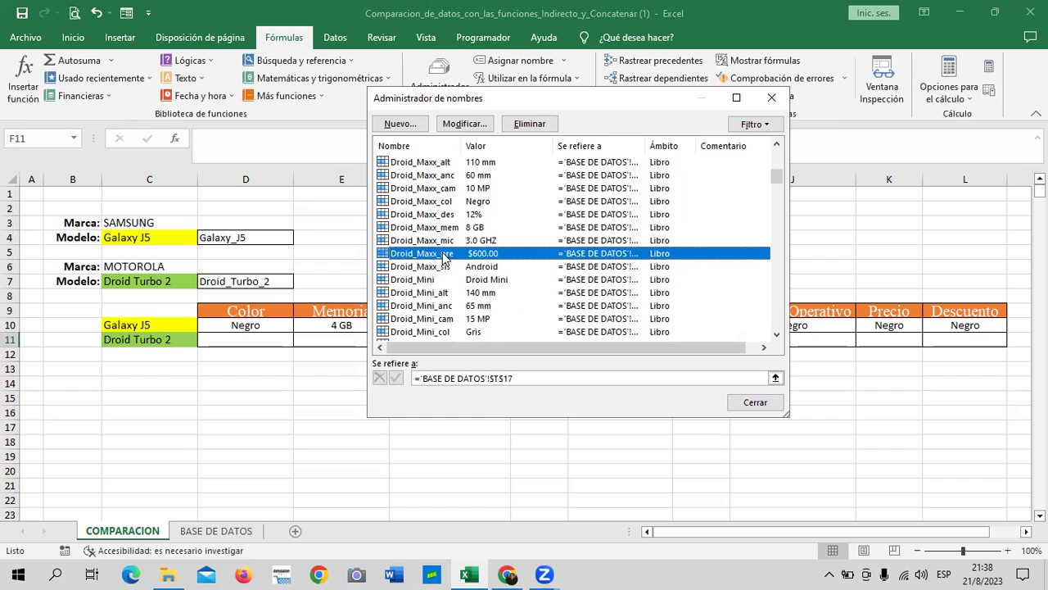
pyautogui.click(449, 241)
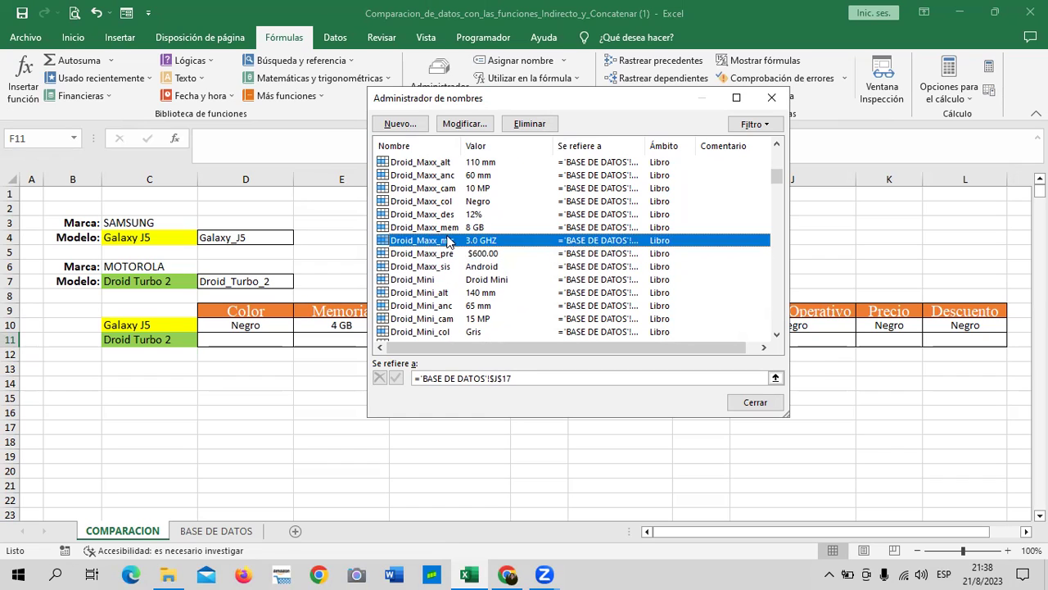
pyautogui.click(448, 230)
pyautogui.click(449, 215)
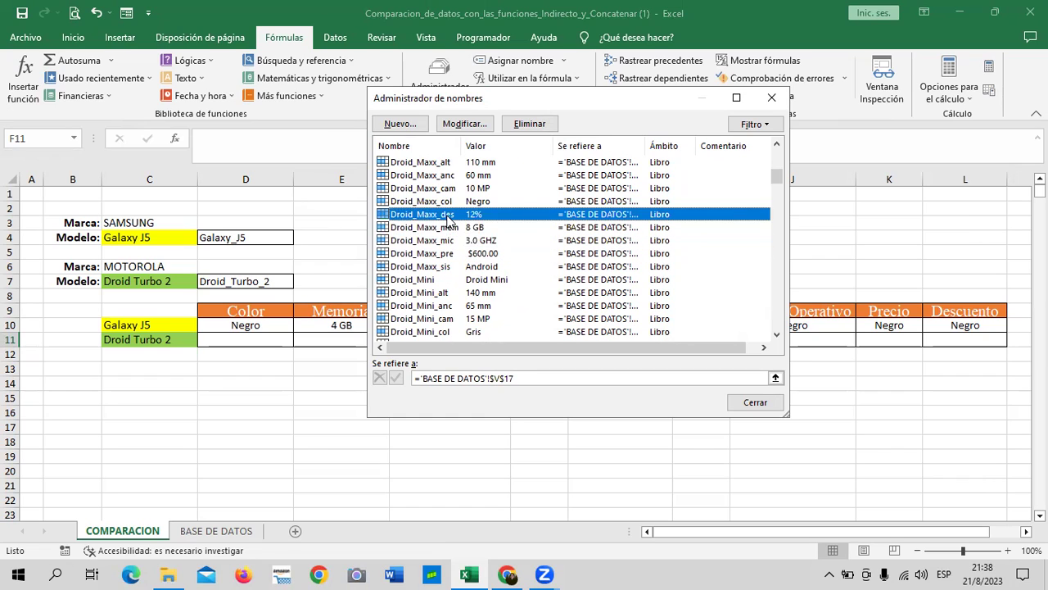
pyautogui.click(447, 203)
pyautogui.click(447, 190)
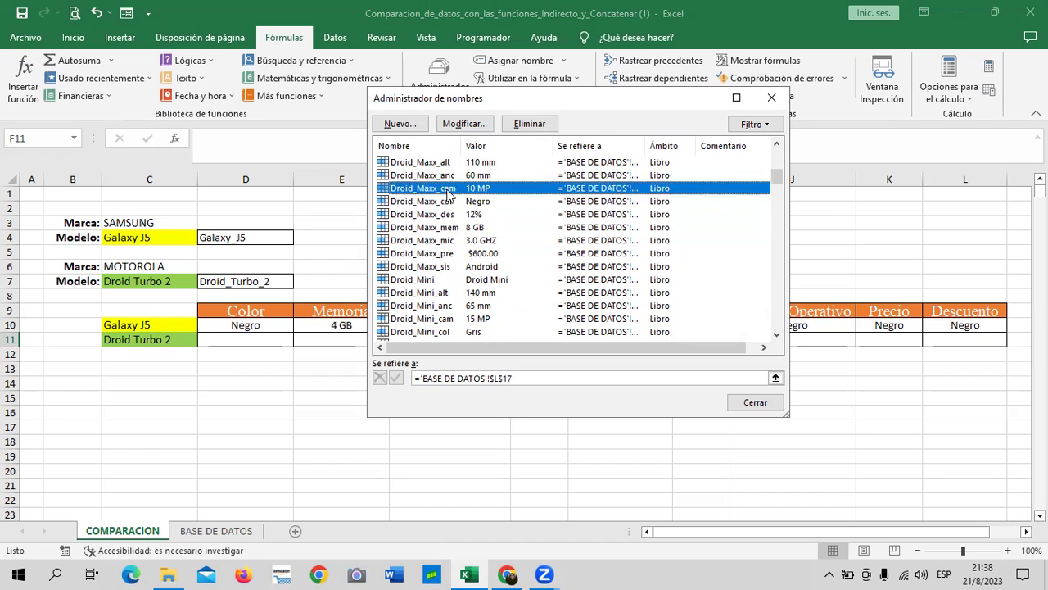
pyautogui.click(447, 176)
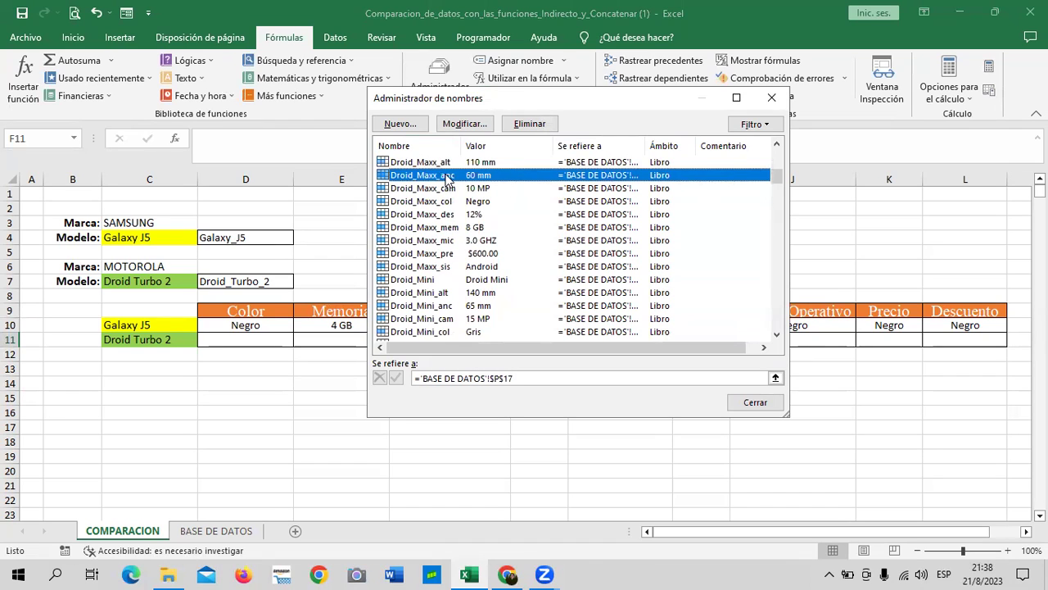
pyautogui.click(445, 164)
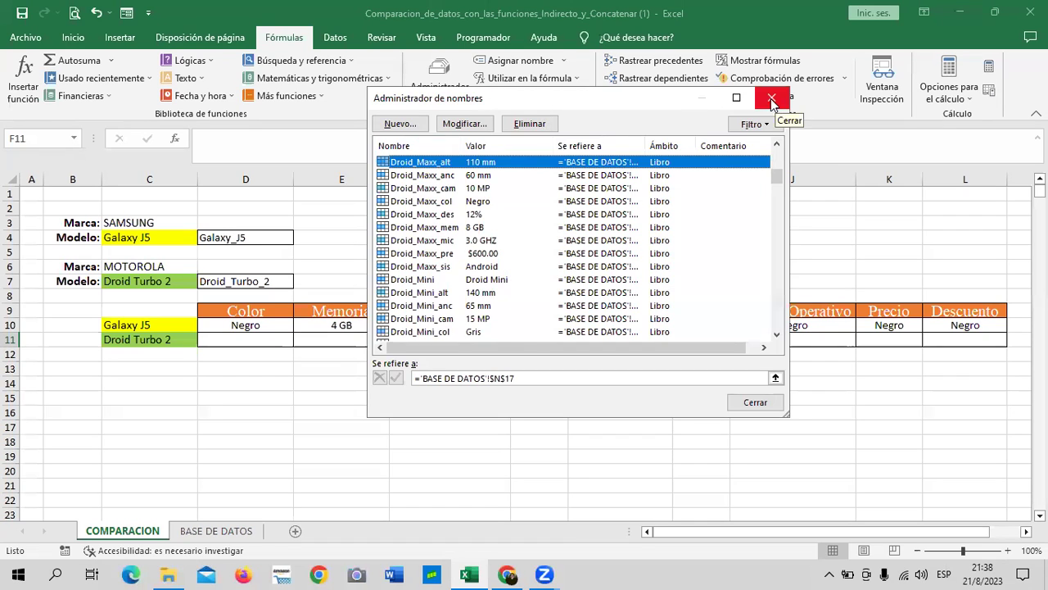
pyautogui.click(771, 99)
pyautogui.click(621, 400)
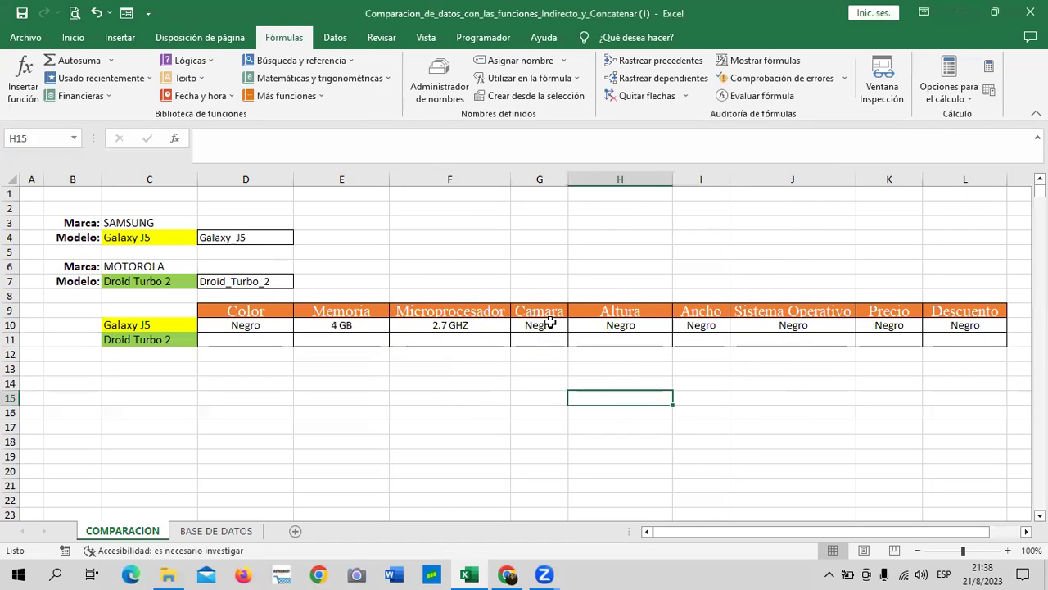
# - Edit G10 and H10's lookup suffixes so they show 5 MP and 129 mm
pyautogui.click(550, 323)
pyautogui.click(318, 139)
pyautogui.press('BackSpace')
pyautogui.press('BackSpace')
pyautogui.write('am')
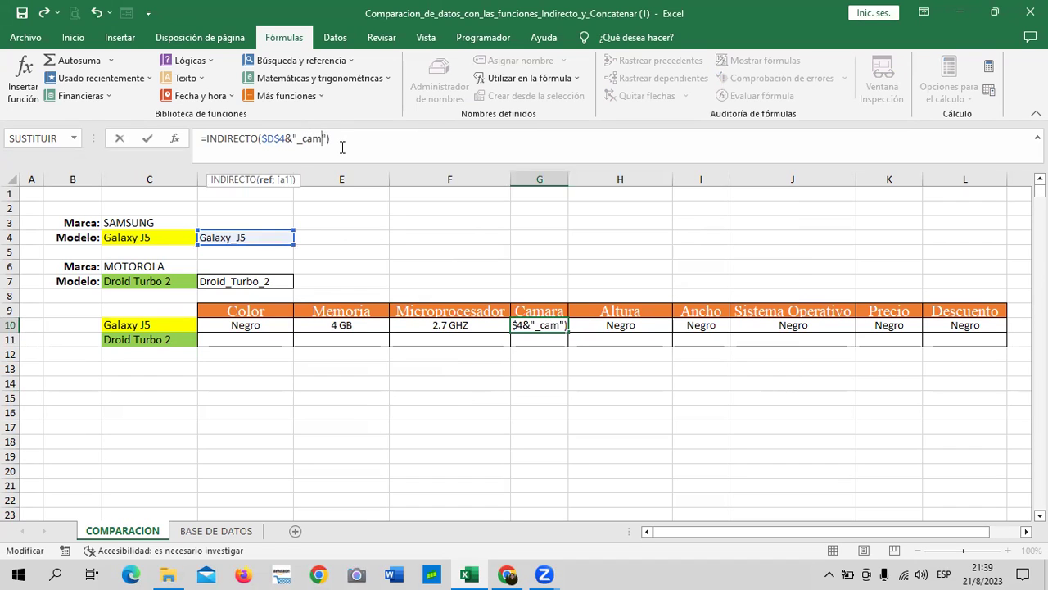
pyautogui.press('Return')
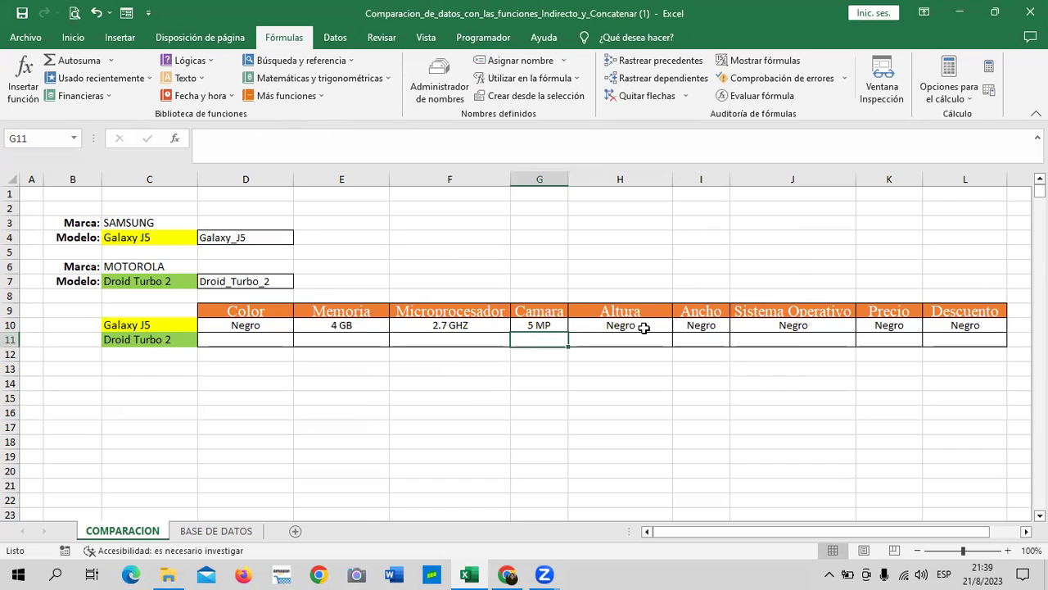
pyautogui.click(644, 327)
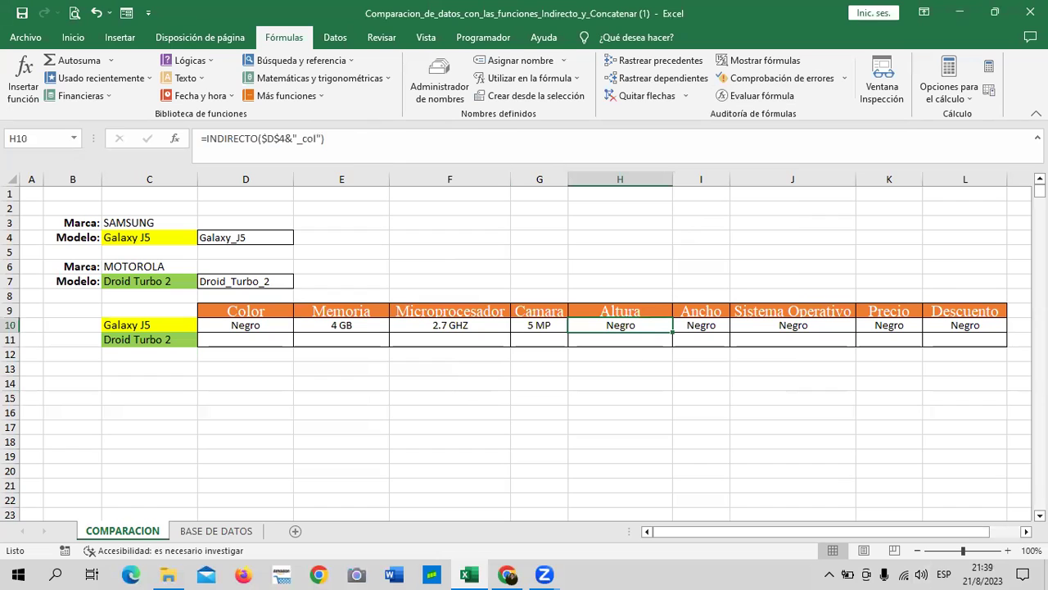
pyautogui.click(315, 154)
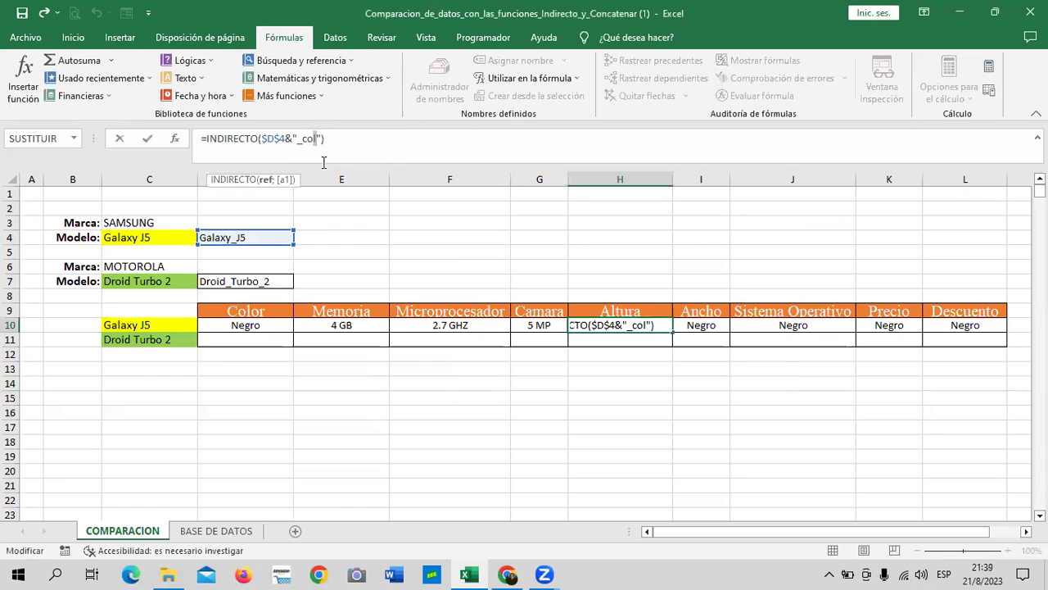
pyautogui.press('BackSpace')
pyautogui.press('BackSpace')
pyautogui.write('alt')
pyautogui.press('Return')
# - Edit I10 and J10's lookup suffixes so they show 68.2 mm and Android
pyautogui.click(684, 326)
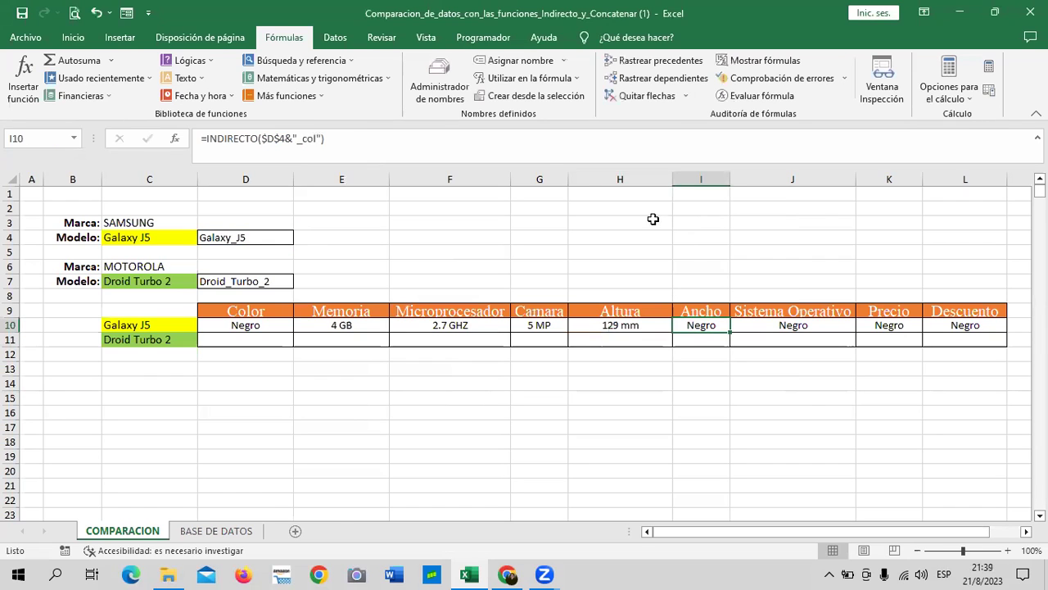
pyautogui.click(319, 138)
pyautogui.press('BackSpace')
pyautogui.press('BackSpace')
pyautogui.press('BackSpace')
pyautogui.write('an')
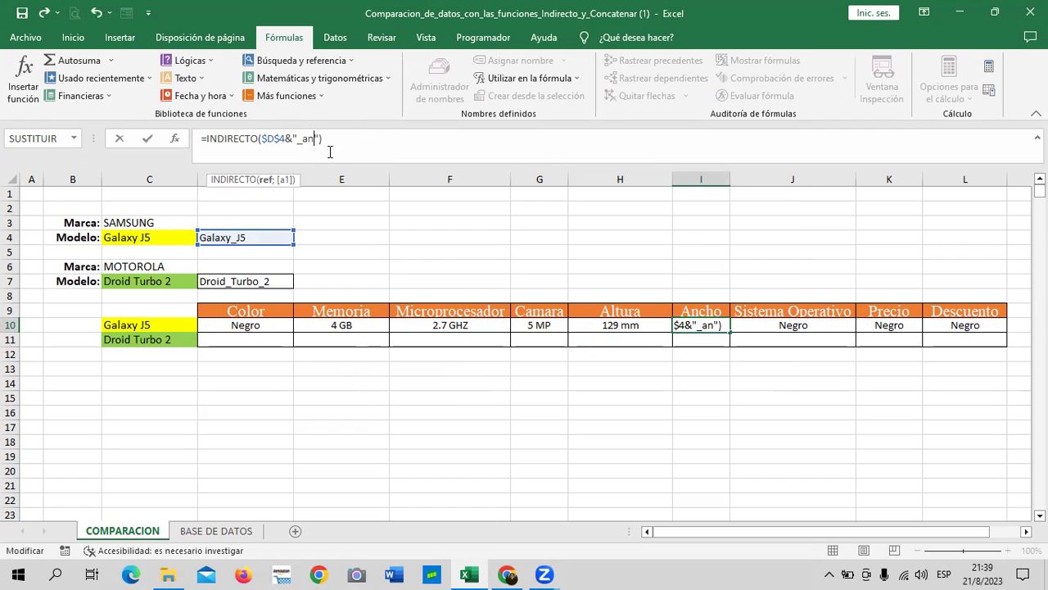
pyautogui.press('Return')
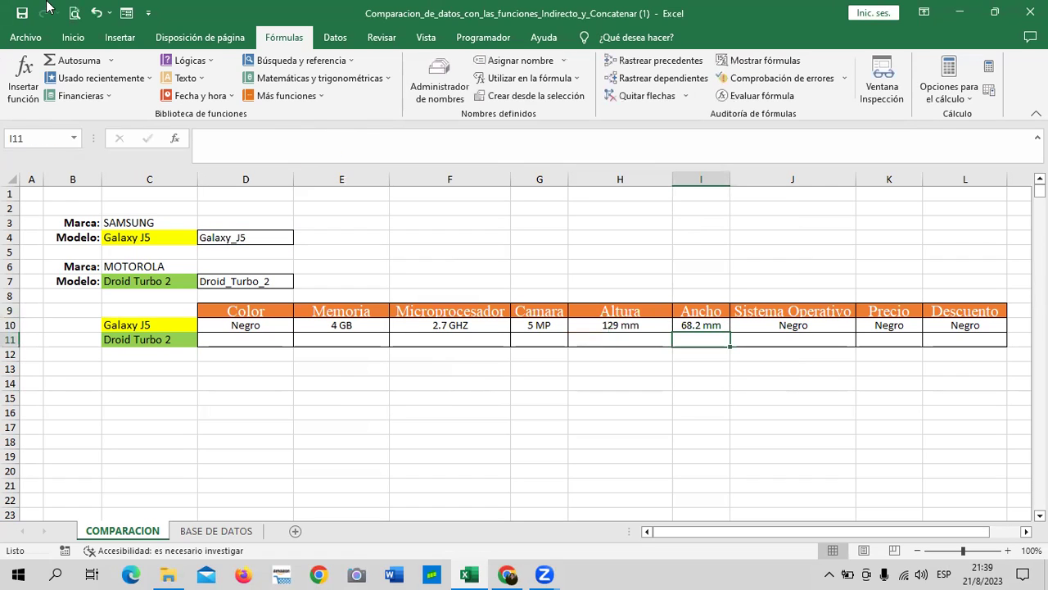
pyautogui.click(752, 322)
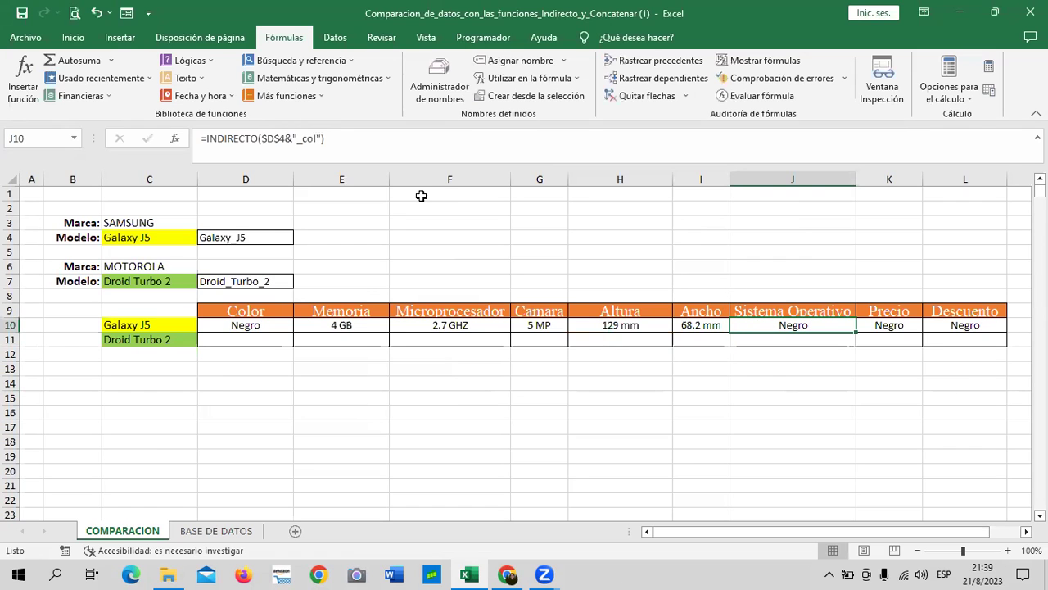
pyautogui.click(319, 139)
pyautogui.press('BackSpace')
pyautogui.press('BackSpace')
pyautogui.press('BackSpace')
pyautogui.write('sis')
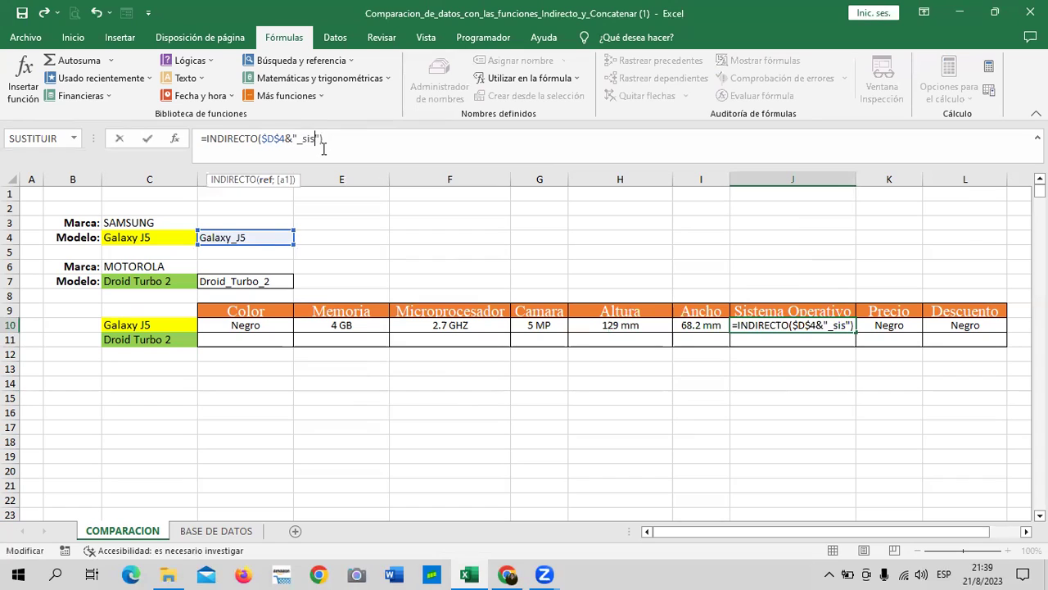
pyautogui.press('Return')
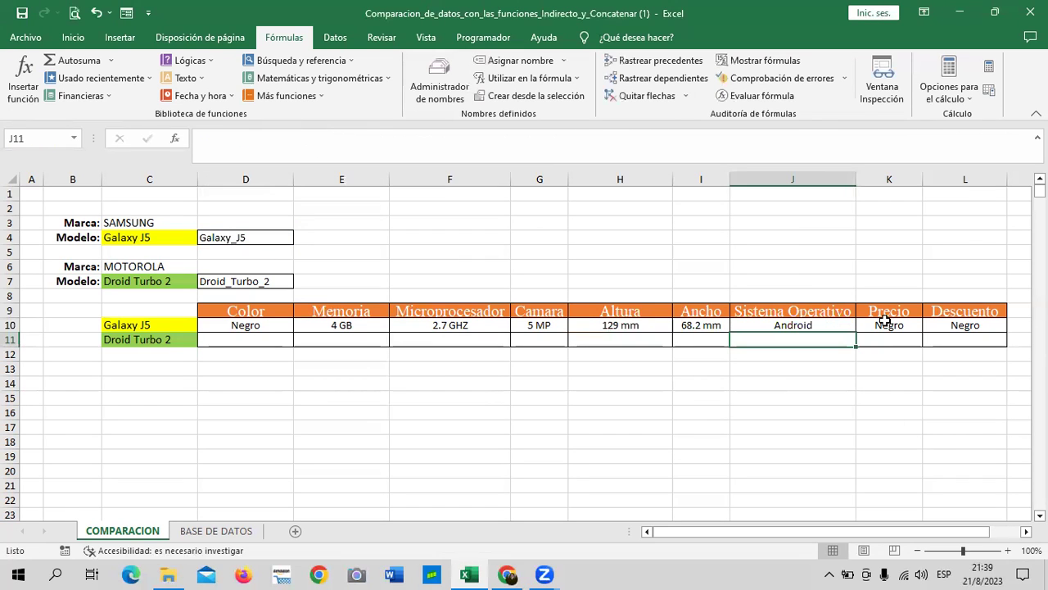
# - Switch K10 to the _pre lookup and give K10:K11 accounting format, showing $ 500.00
pyautogui.click(882, 325)
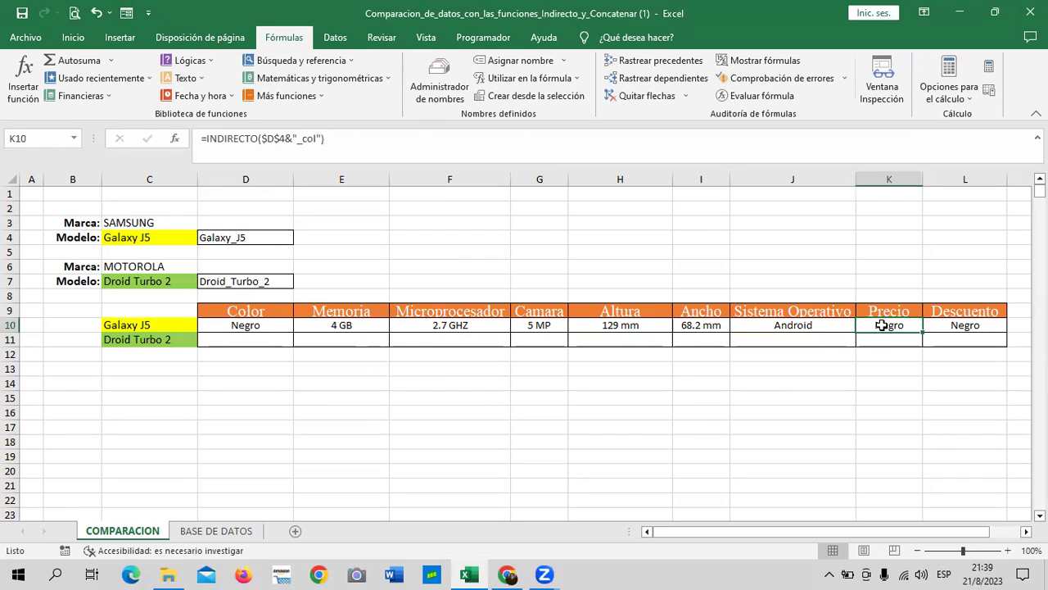
pyautogui.click(316, 138)
pyautogui.press('BackSpace')
pyautogui.press('BackSpace')
pyautogui.press('BackSpace')
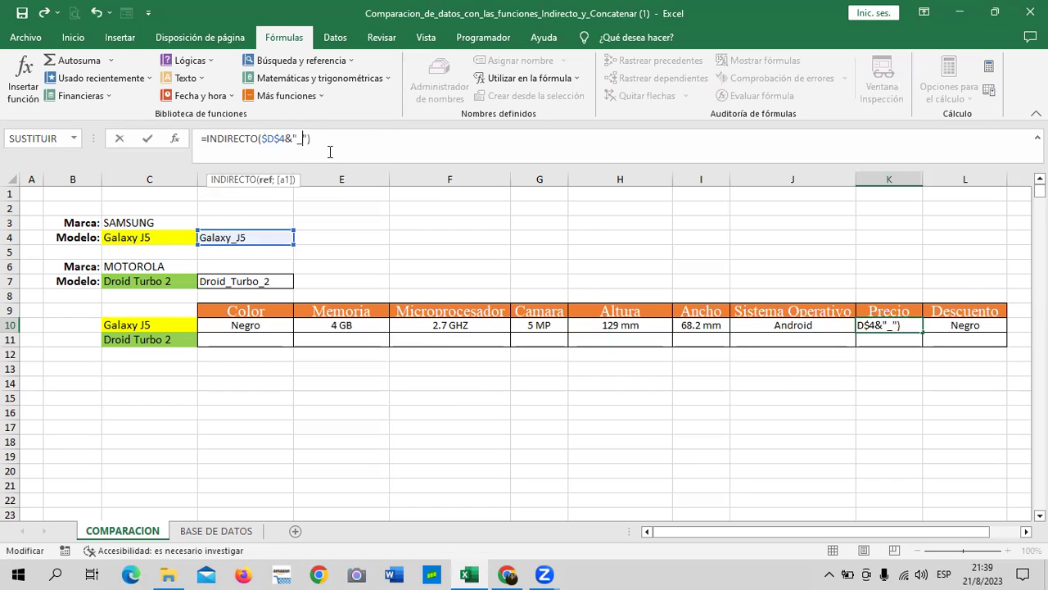
pyautogui.write('pre')
pyautogui.press('Return')
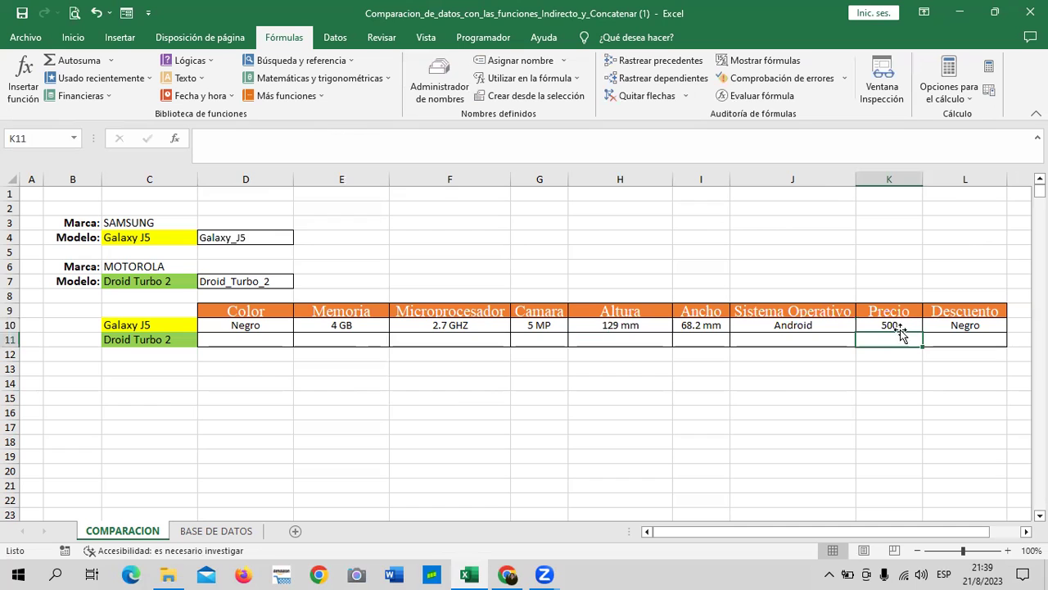
pyautogui.click(896, 327)
pyautogui.moveTo(897, 326); pyautogui.dragTo(896, 338)
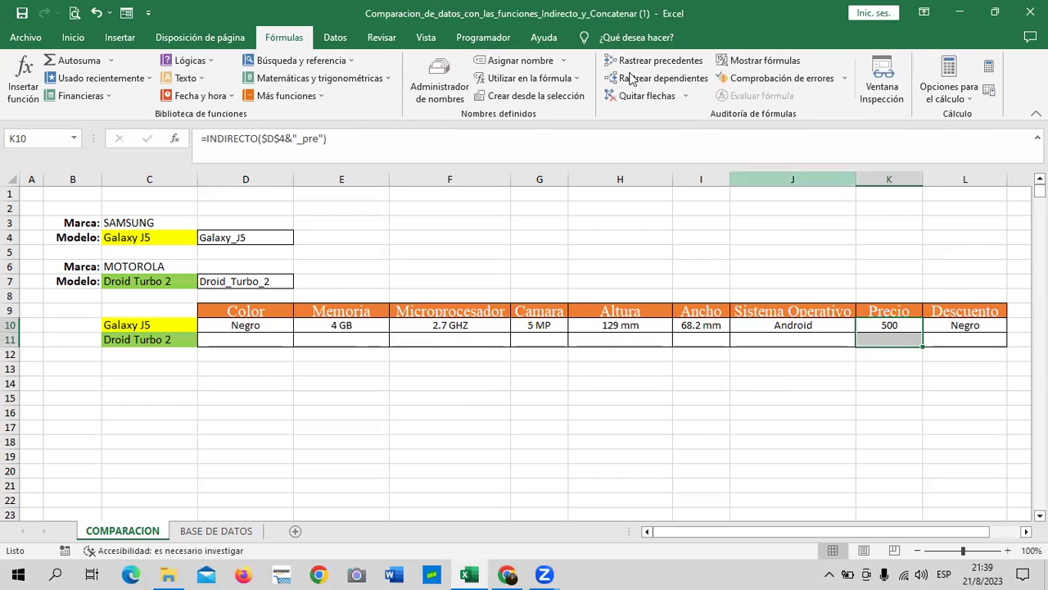
pyautogui.click(86, 41)
pyautogui.click(494, 90)
# - Switch L10 to the _des lookup and format L10:L11 as percent, showing 5%
pyautogui.click(962, 325)
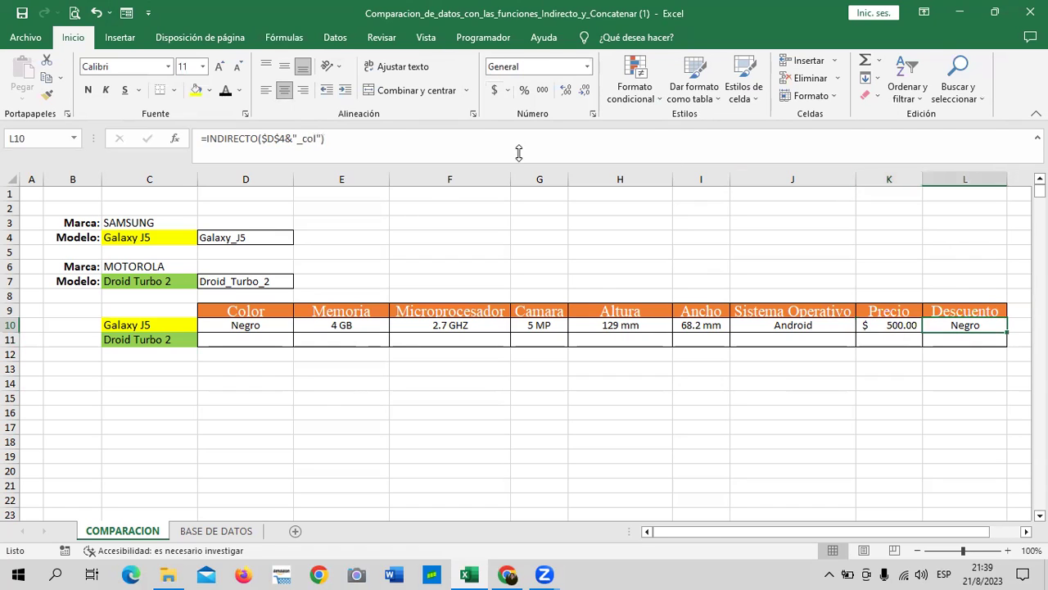
pyautogui.click(328, 139)
pyautogui.press('BackSpace')
pyautogui.press('BackSpace')
pyautogui.press('BackSpace')
pyautogui.write('des')
pyautogui.press('Return')
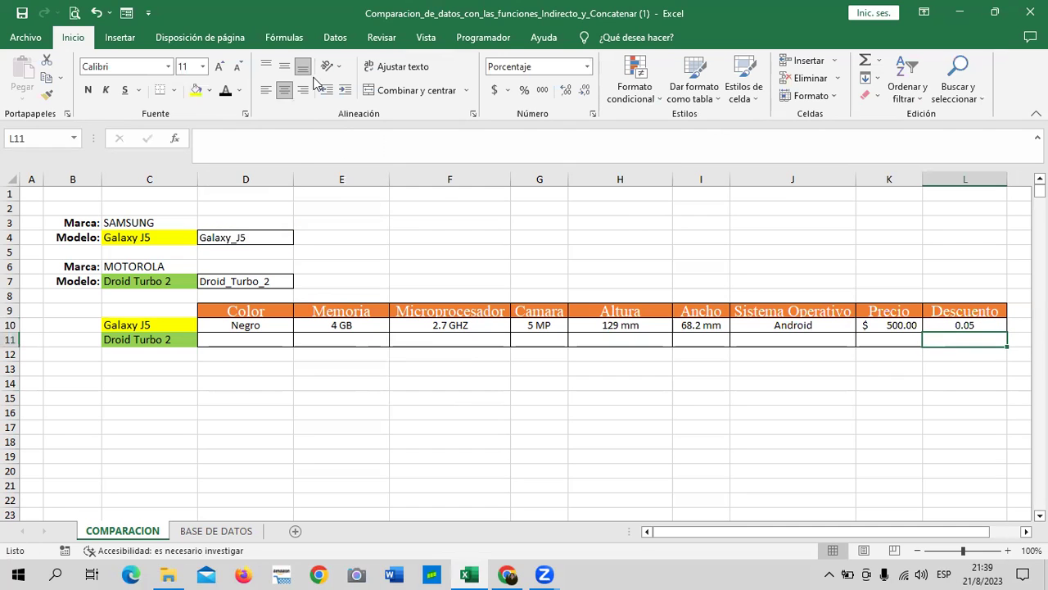
pyautogui.moveTo(974, 325); pyautogui.dragTo(971, 336)
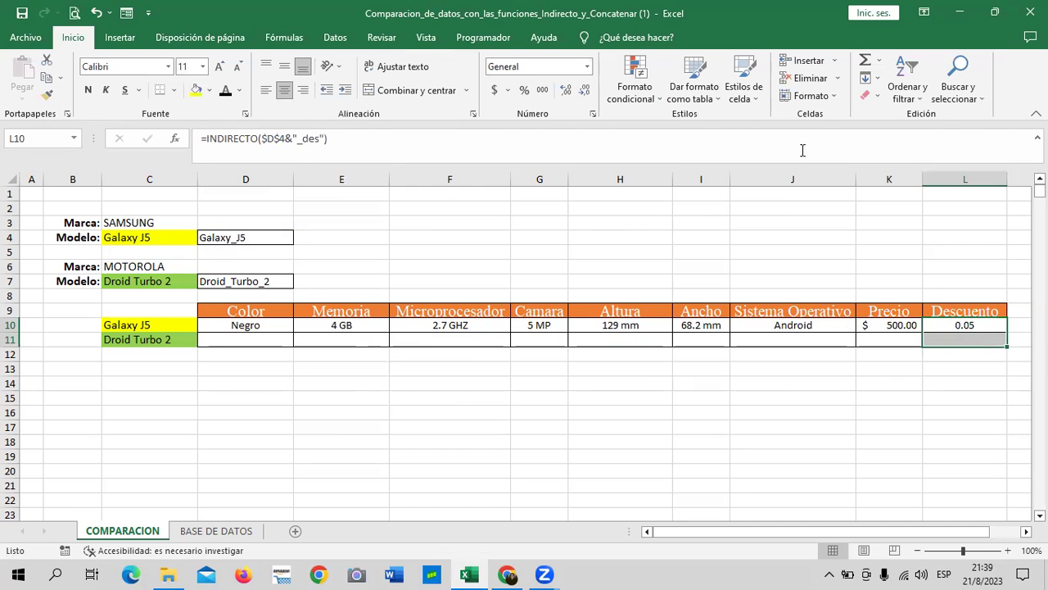
pyautogui.click(525, 93)
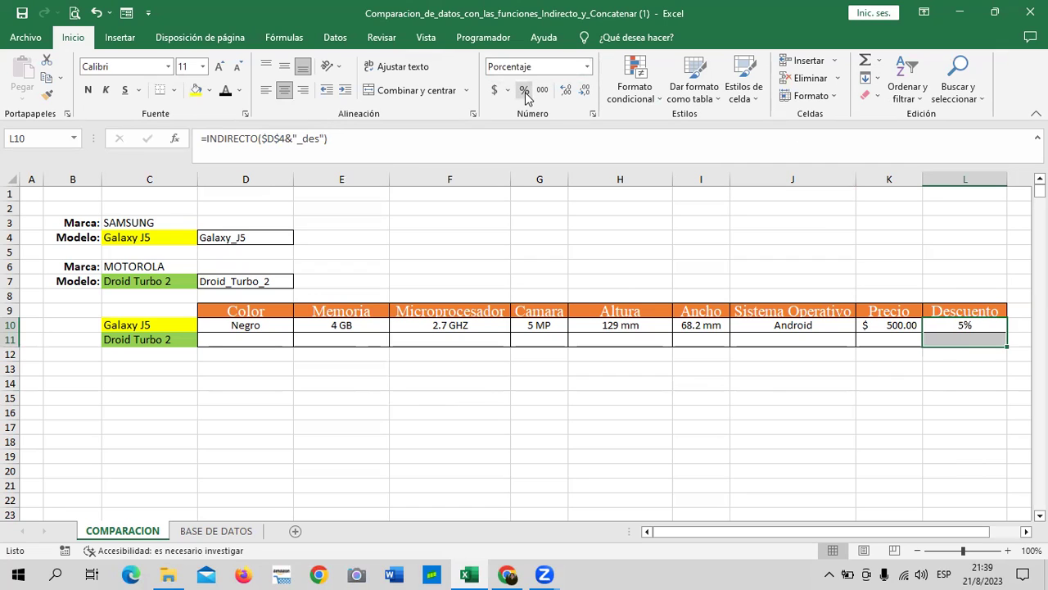
pyautogui.click(765, 407)
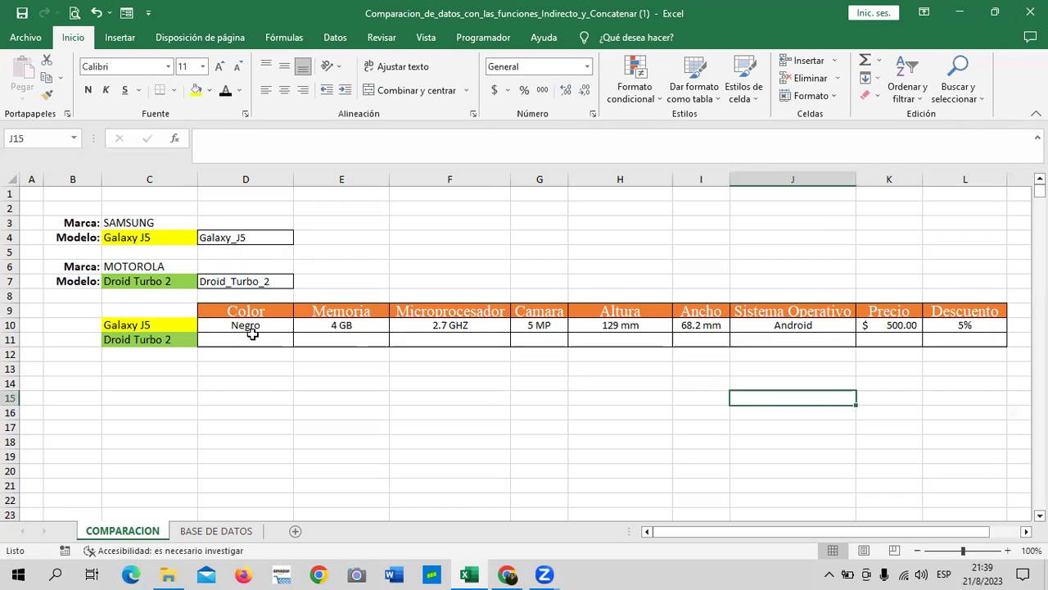
# - Enter =INDIRECTO($D$7&"_col") in D11 for the Droid Turbo 2's colour
pyautogui.click(255, 339)
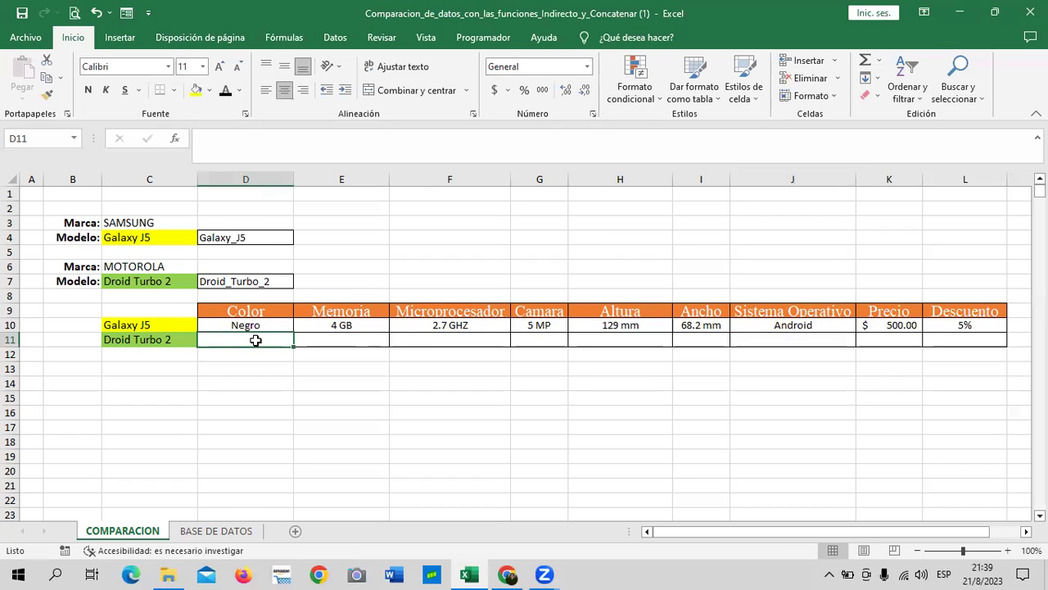
pyautogui.write('=')
pyautogui.click(270, 280)
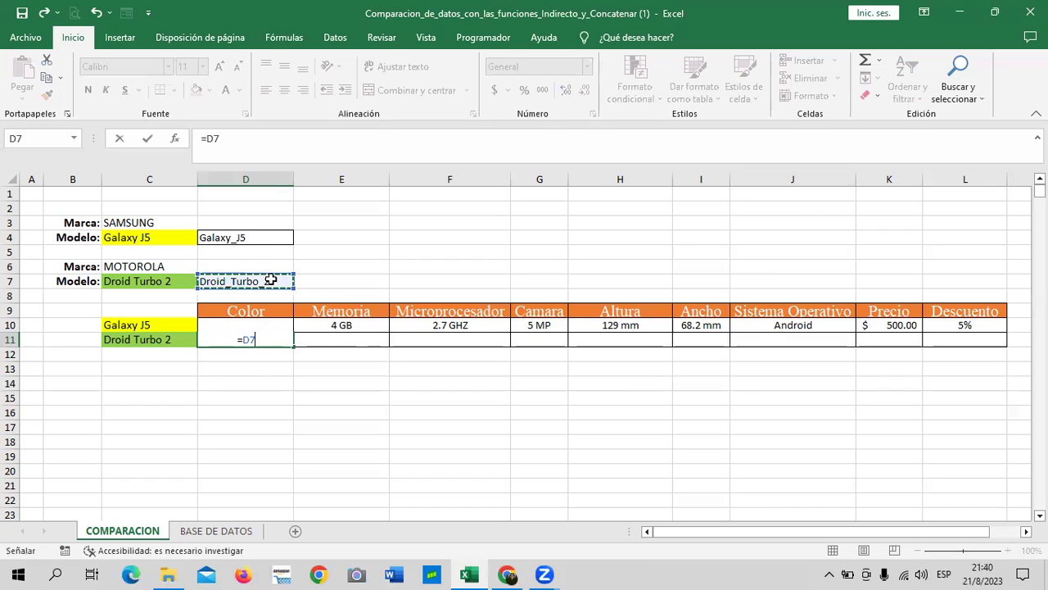
pyautogui.press('BackSpace')
pyautogui.press('BackSpace')
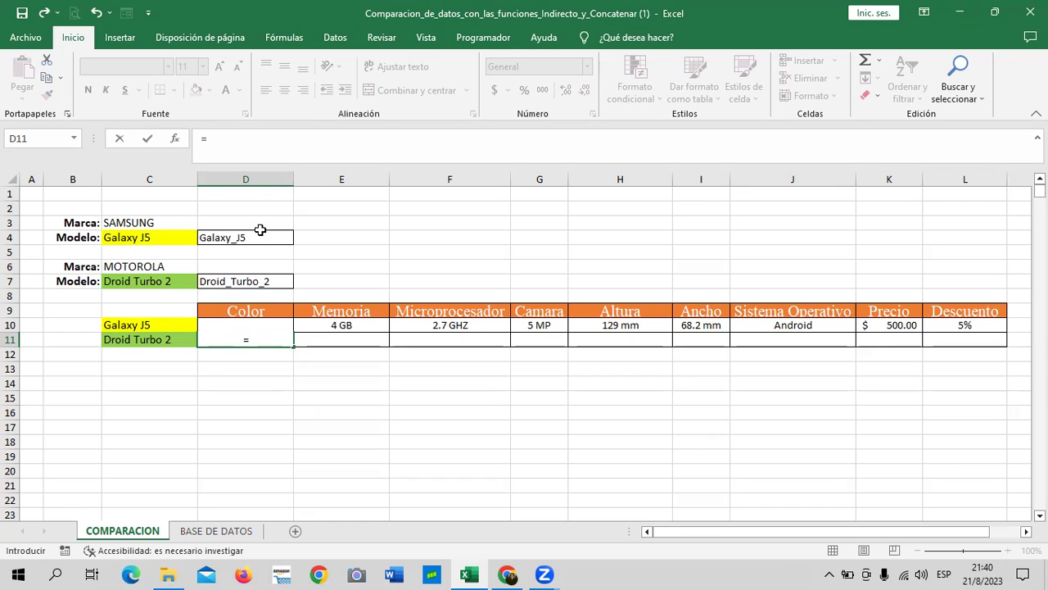
pyautogui.click(253, 283)
pyautogui.click(262, 341)
pyautogui.press('BackSpace')
pyautogui.press('BackSpace')
pyautogui.write('indirec')
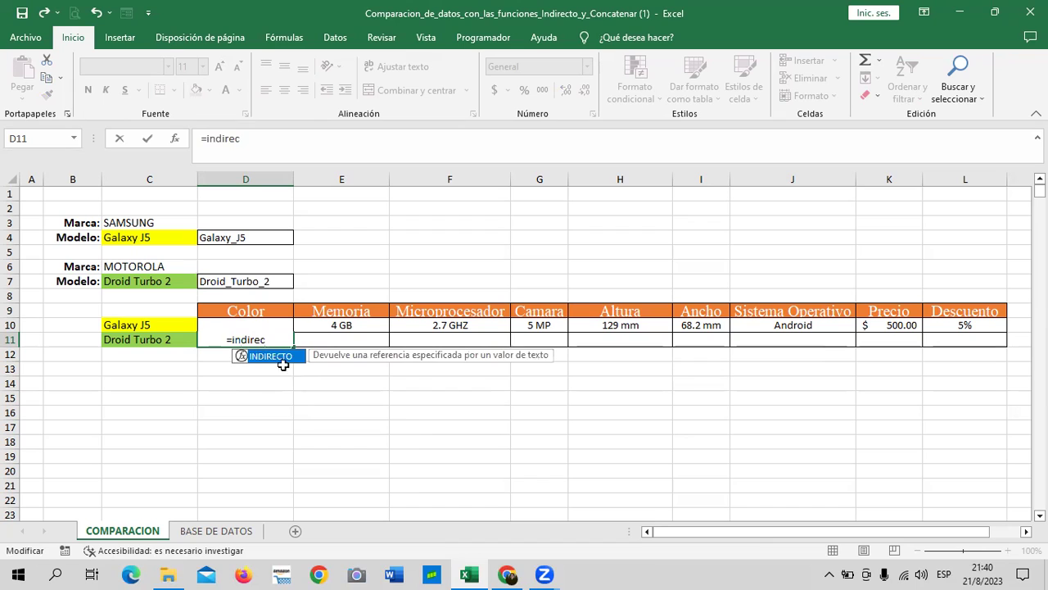
pyautogui.doubleClick(287, 357)
pyautogui.click(273, 280)
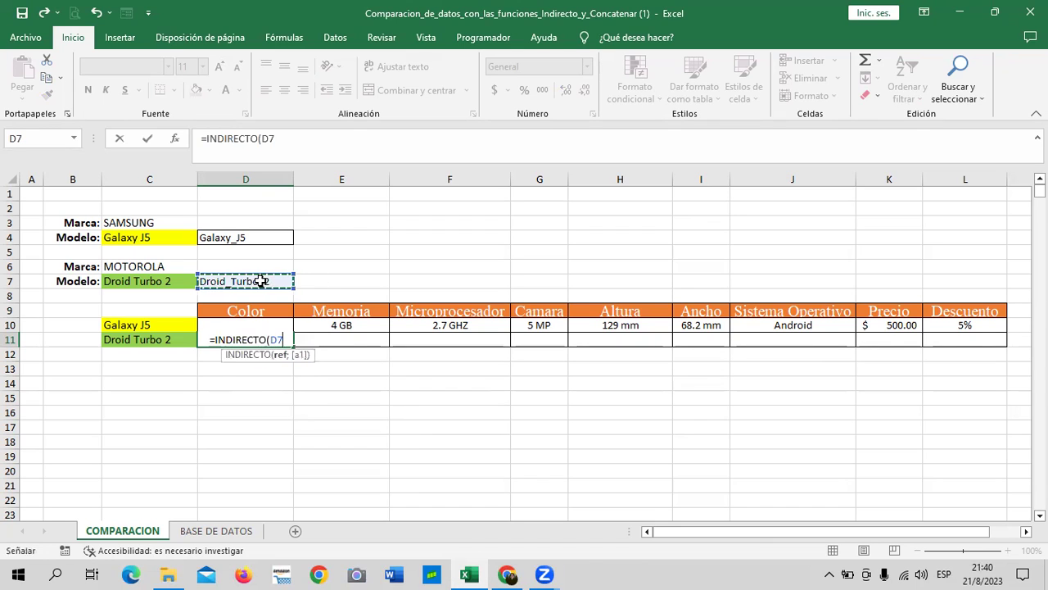
pyautogui.click(259, 137)
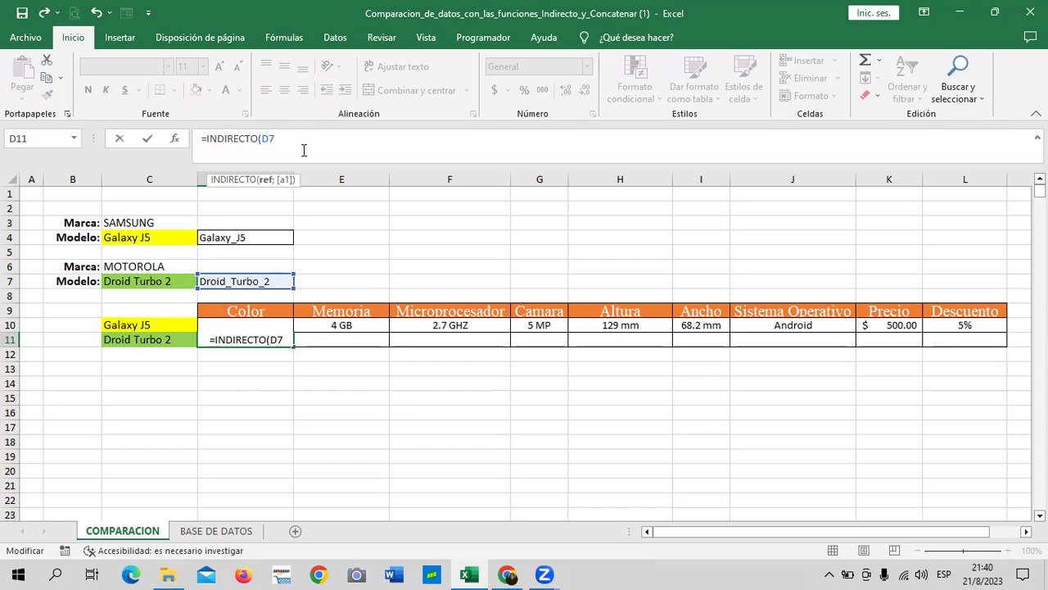
pyautogui.write('$')
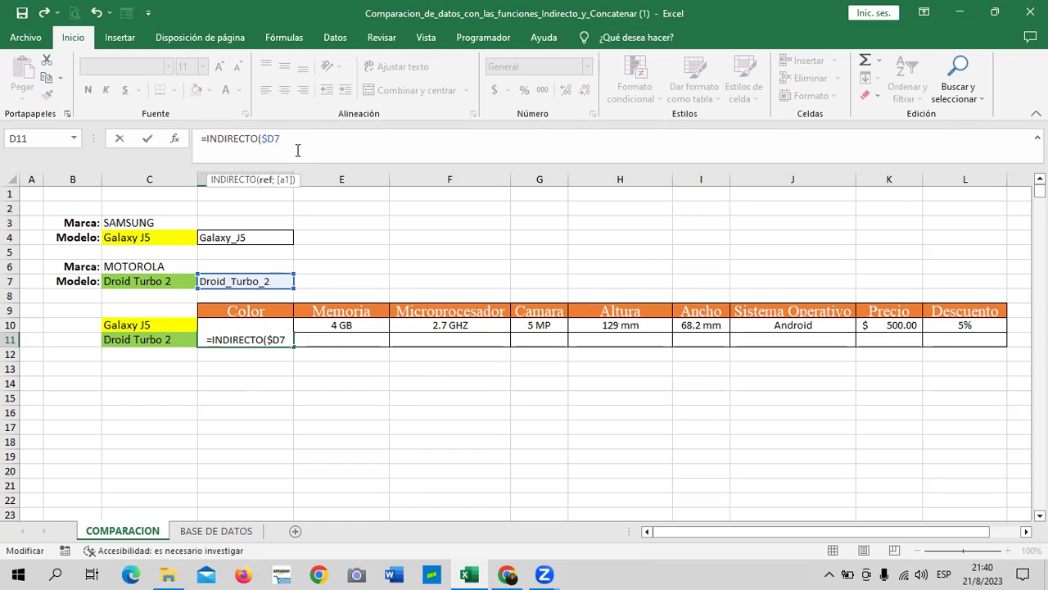
pyautogui.write('$')
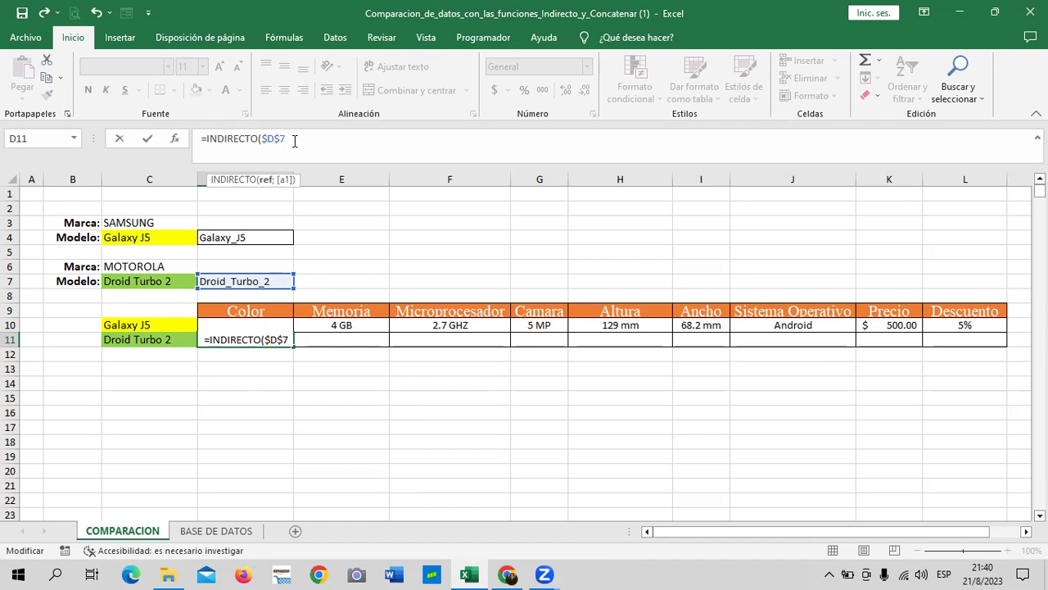
pyautogui.write('&')
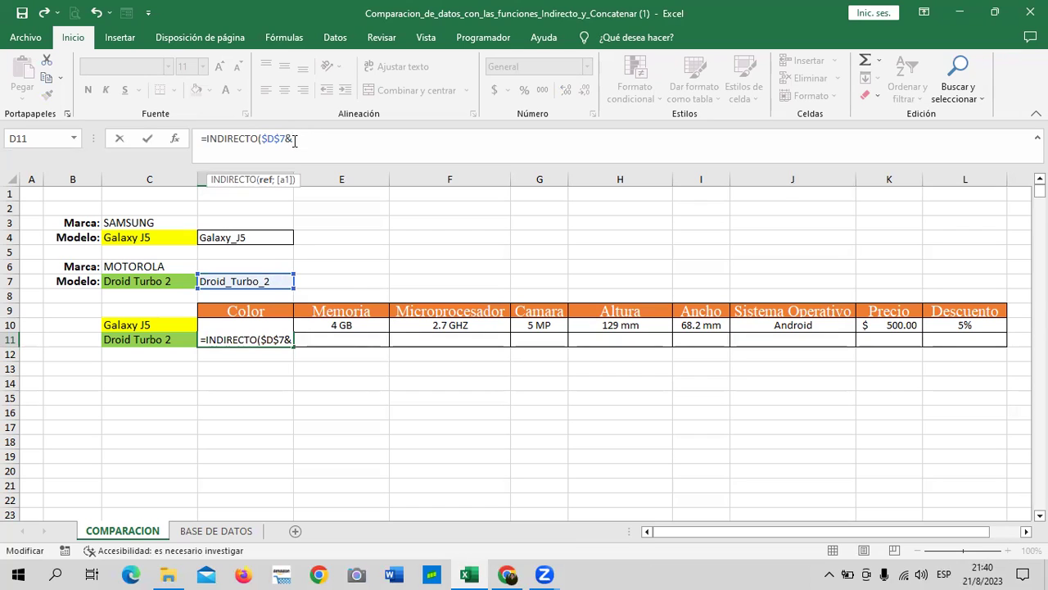
pyautogui.write('"_')
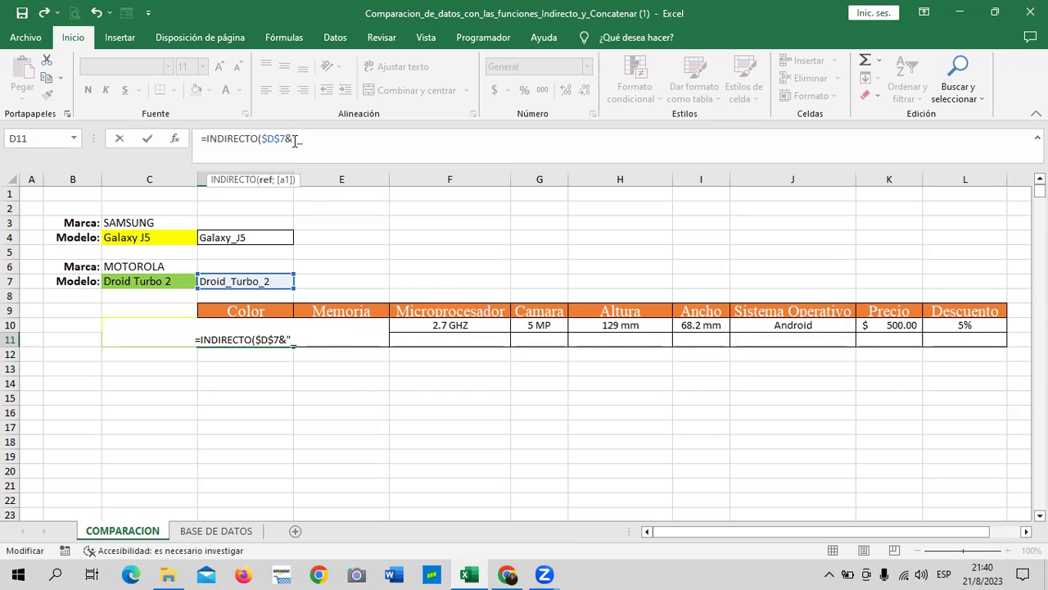
pyautogui.write('col")')
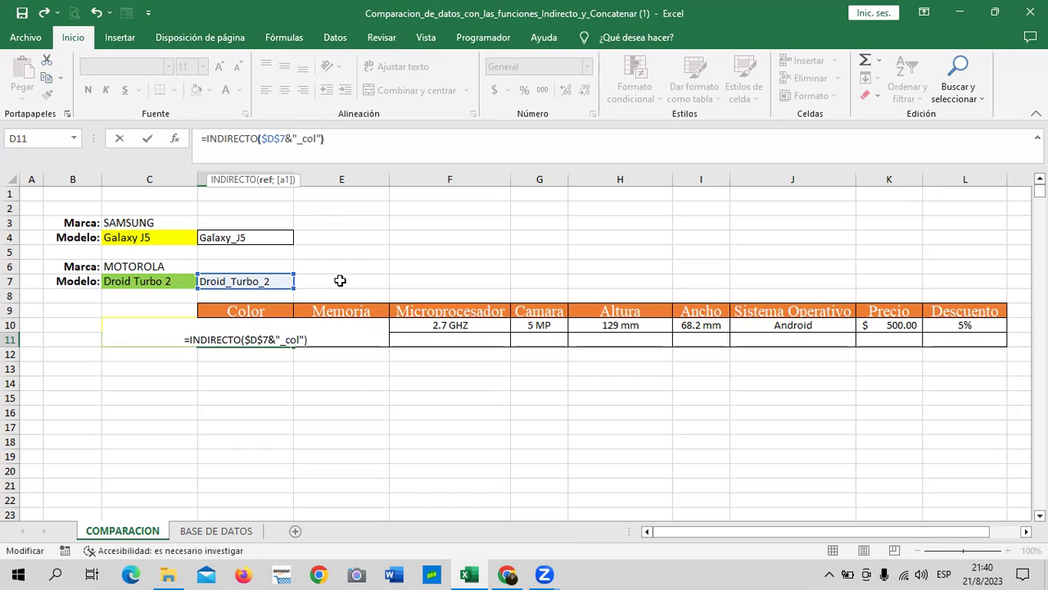
pyautogui.press('Return')
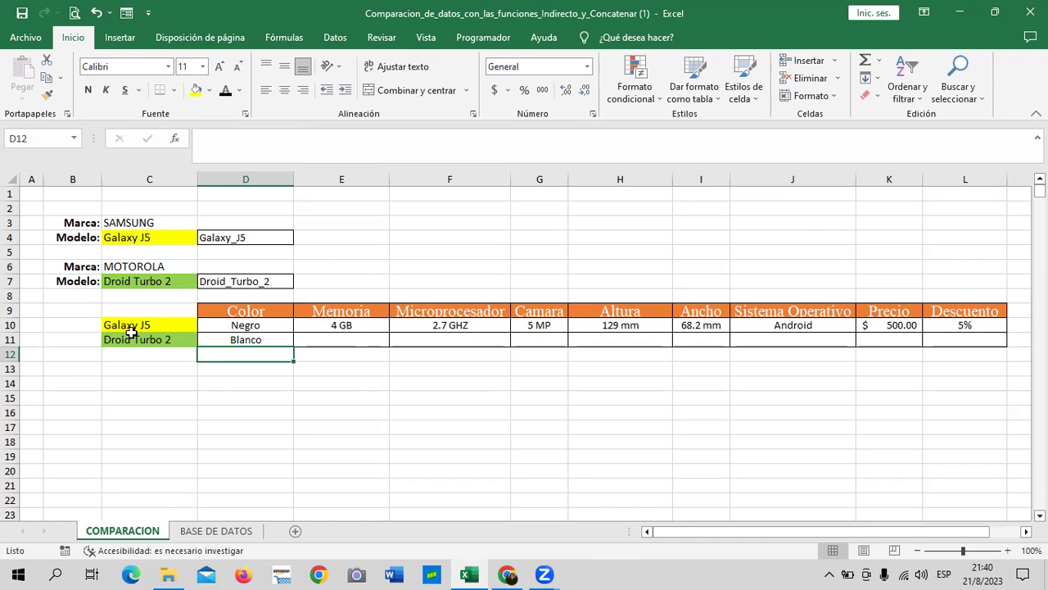
# - Pick Galaxy Core 2 as the Samsung model in C4's dropdown
pyautogui.click(214, 339)
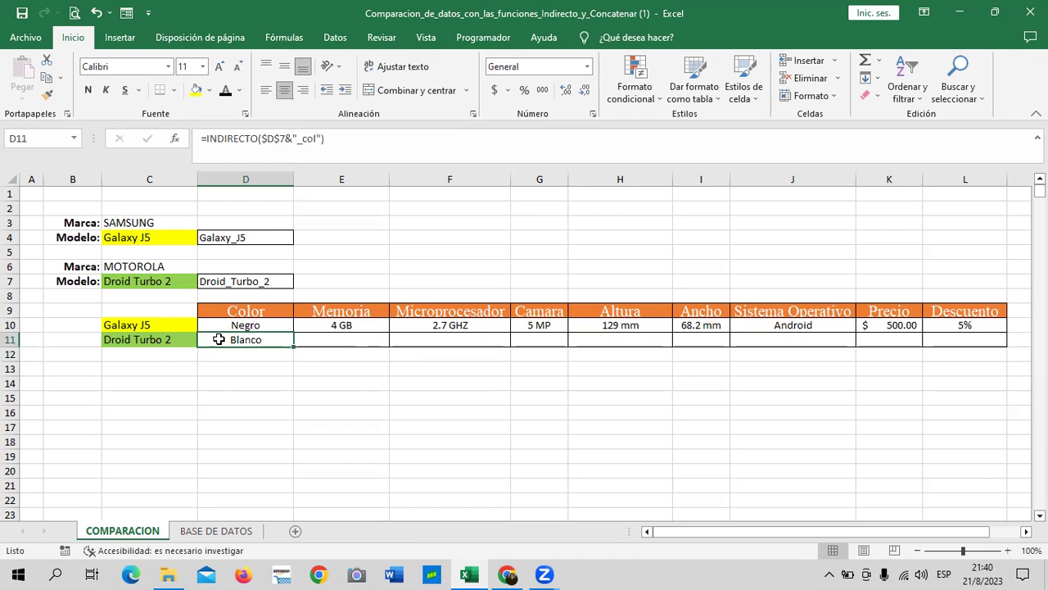
pyautogui.click(181, 236)
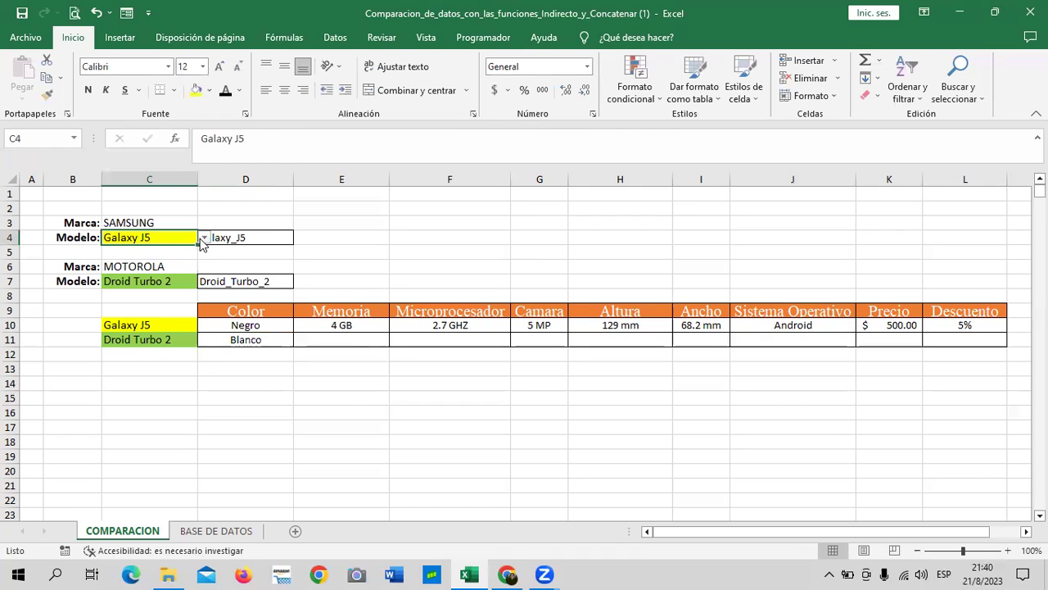
pyautogui.click(205, 238)
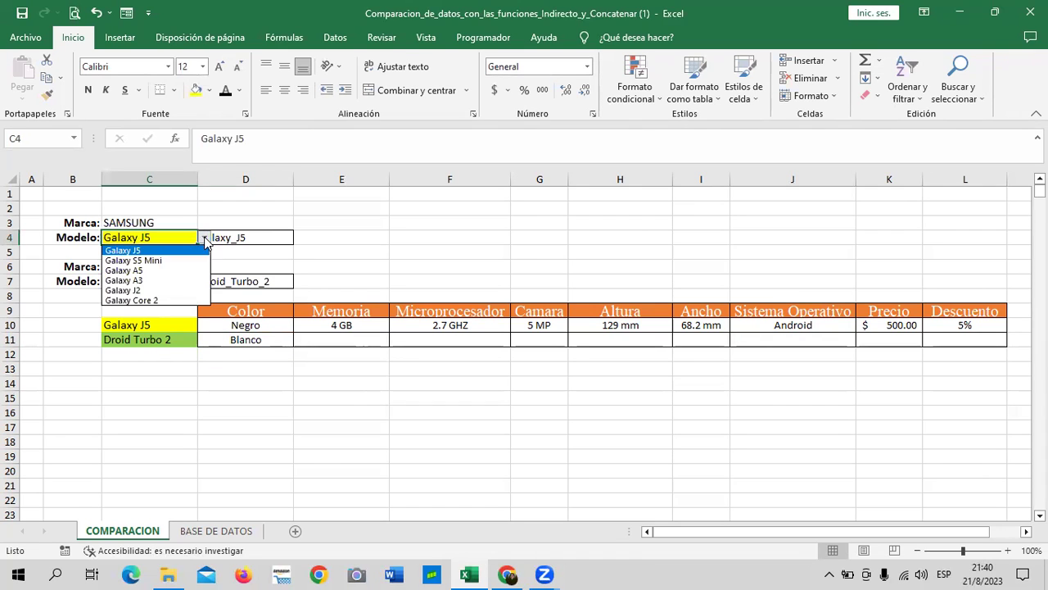
pyautogui.click(168, 301)
# - Try Droid Maxx 2 as the Motorola model in C7, then restore Droid Turbo 2
pyautogui.click(162, 281)
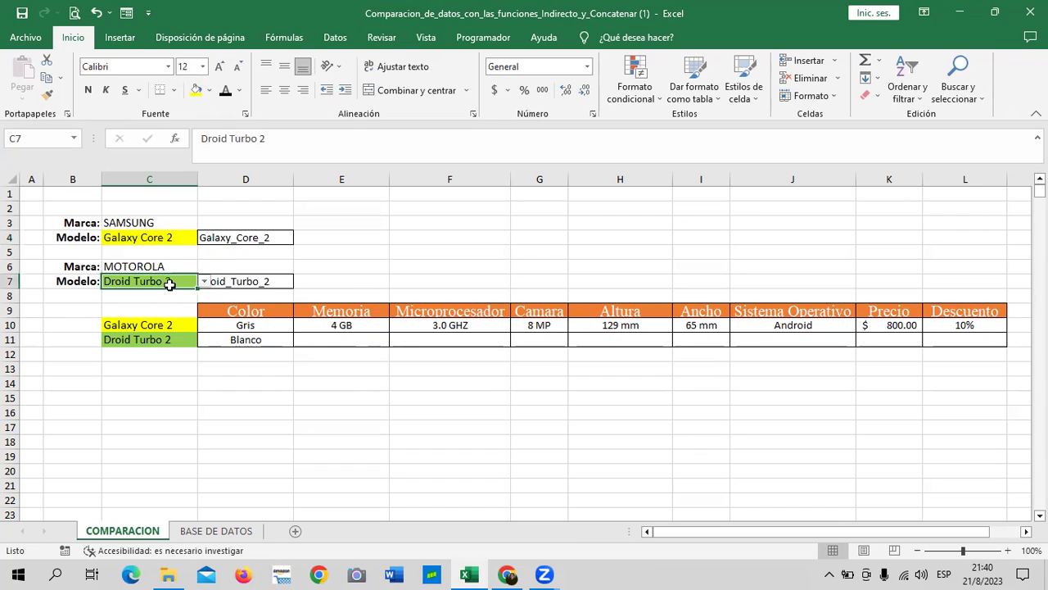
pyautogui.click(204, 282)
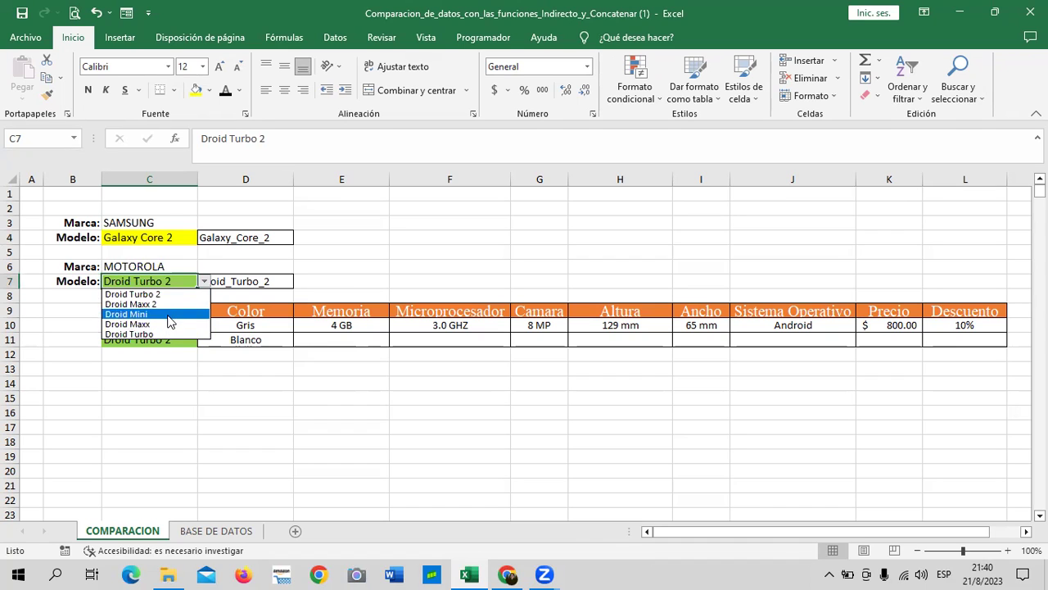
pyautogui.click(170, 304)
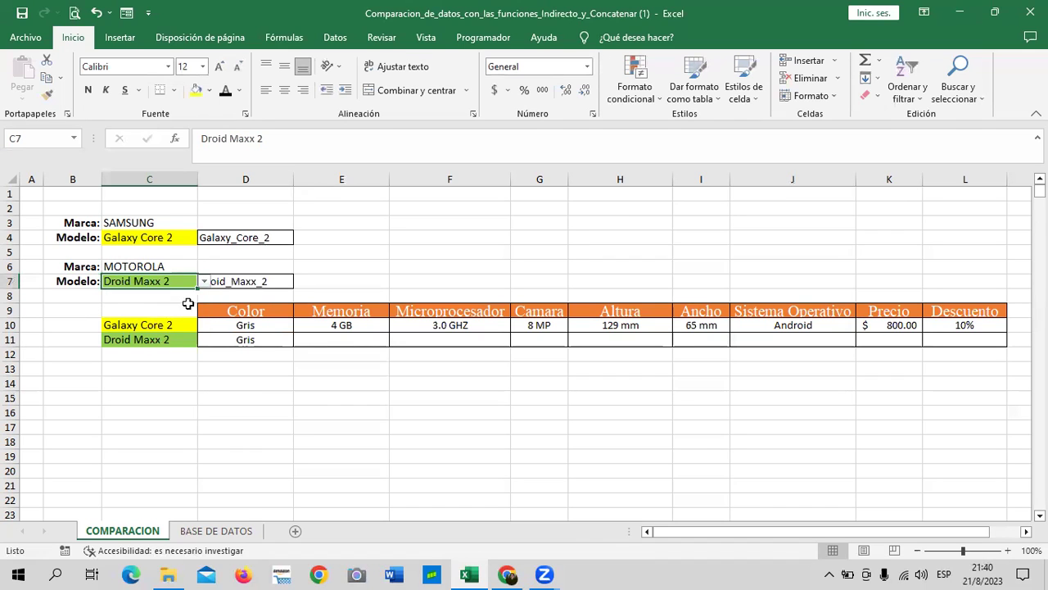
pyautogui.click(205, 282)
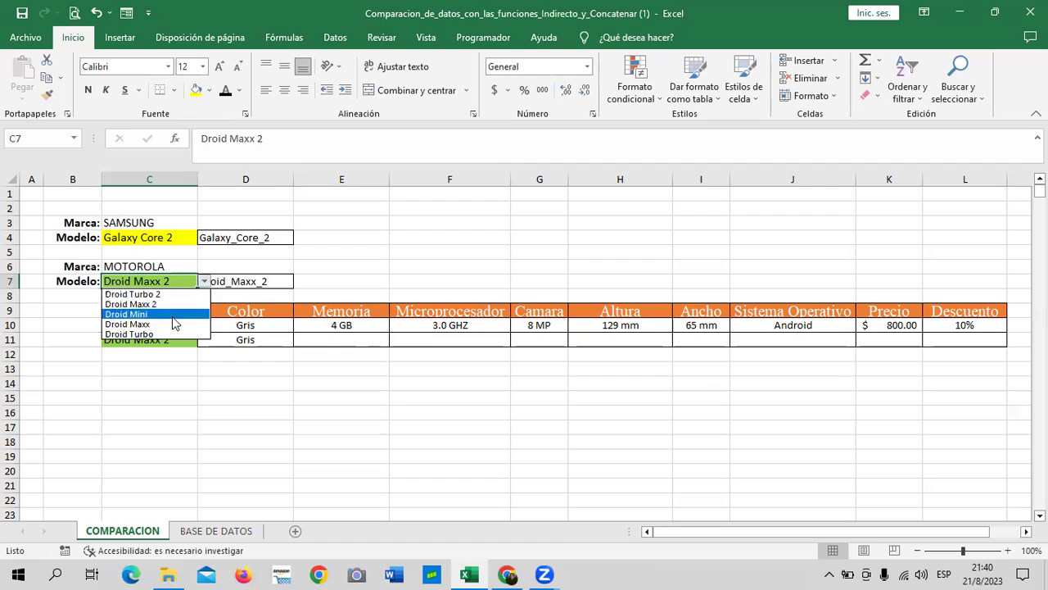
pyautogui.click(166, 334)
pyautogui.click(205, 281)
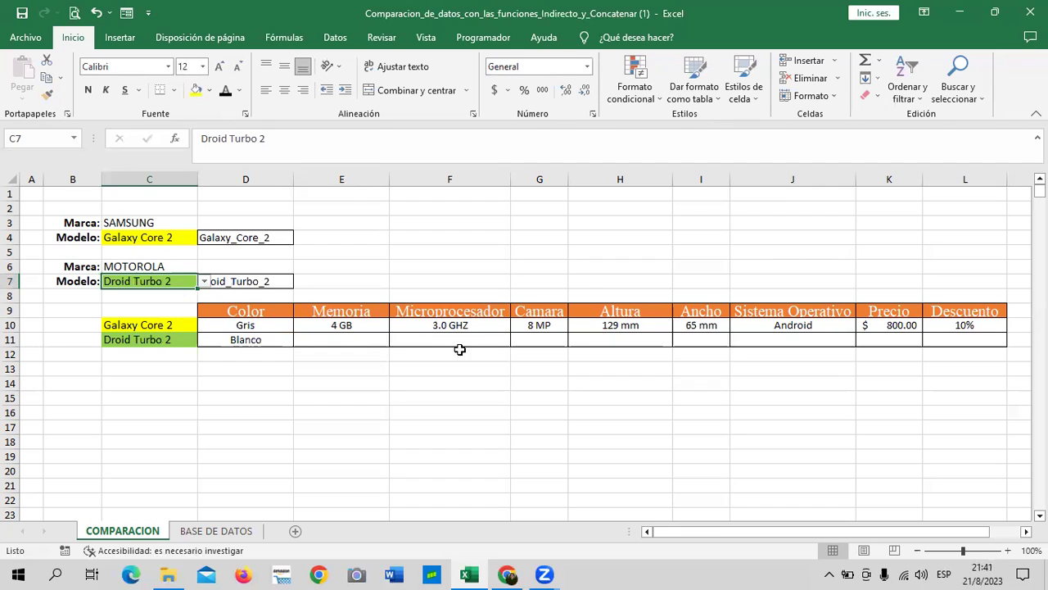
# - Fill the Color formula across row 11, fix Memoria's suffix to 'mem', and ignore the warning
pyautogui.click(276, 340)
pyautogui.moveTo(293, 347); pyautogui.dragTo(684, 354)
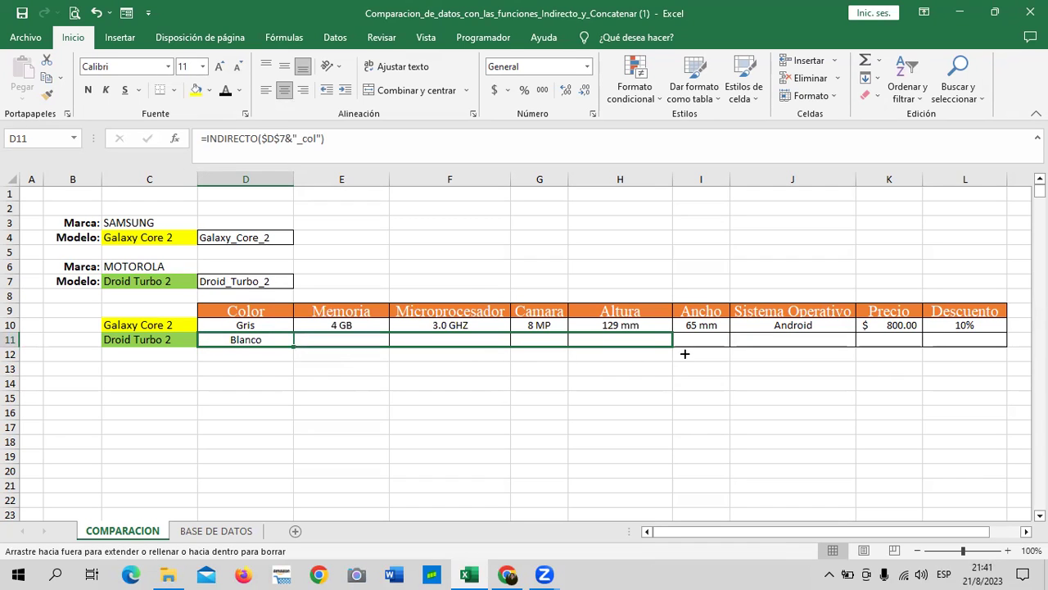
pyautogui.moveTo(684, 354); pyautogui.dragTo(970, 348)
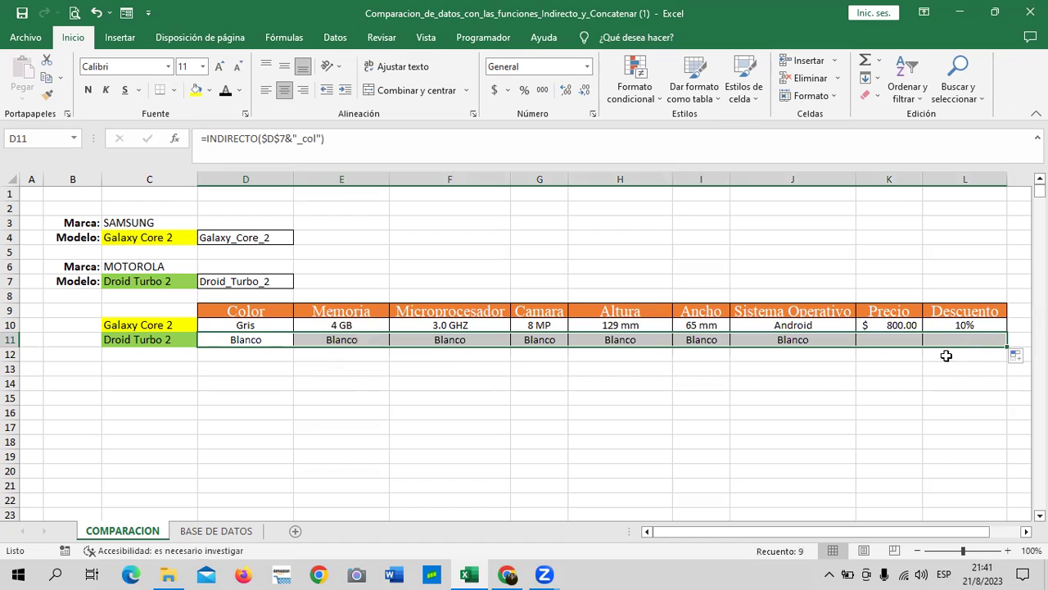
pyautogui.click(378, 341)
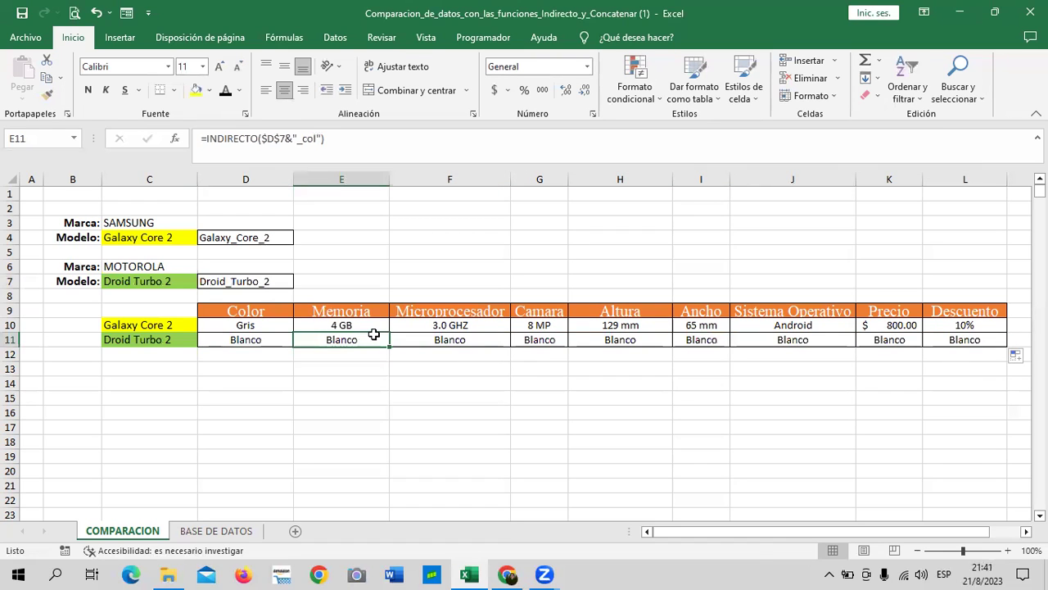
pyautogui.click(321, 141)
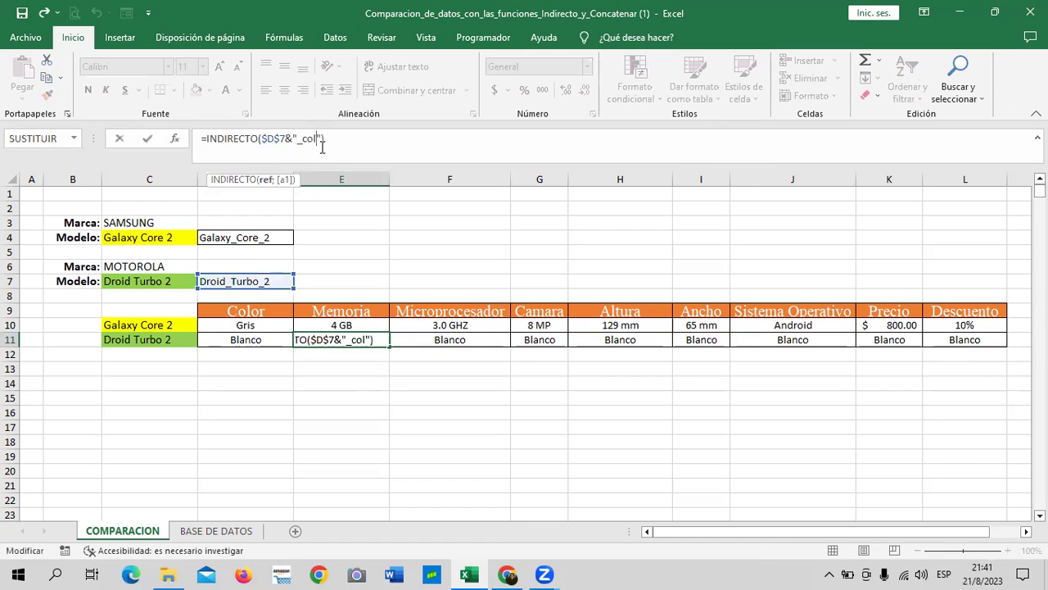
pyautogui.press('BackSpace')
pyautogui.press('BackSpace')
pyautogui.press('BackSpace')
pyautogui.write('mem')
pyautogui.hotkey('ctrl', 'Return')
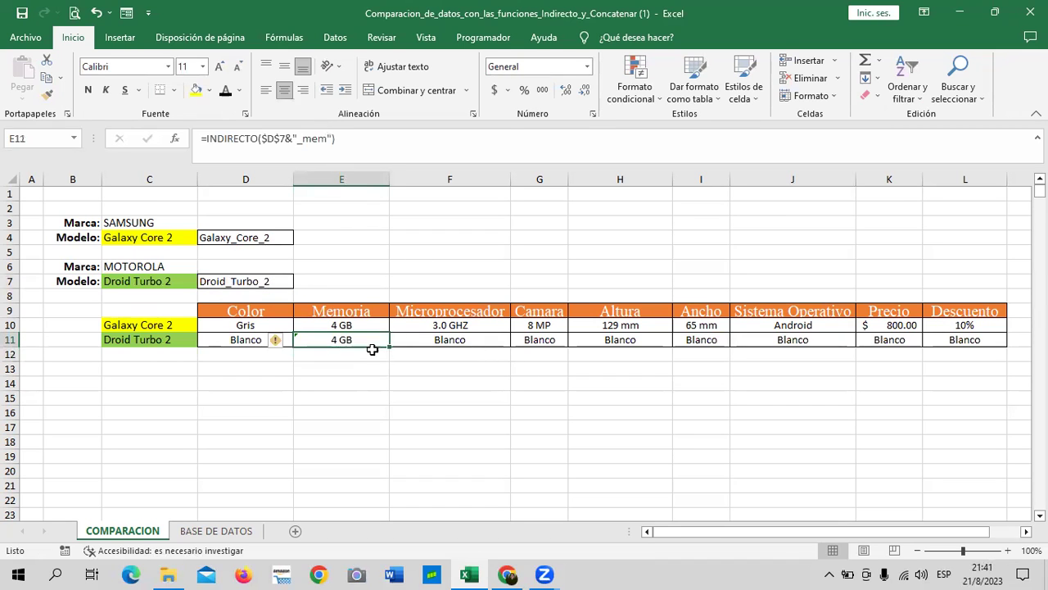
pyautogui.click(276, 340)
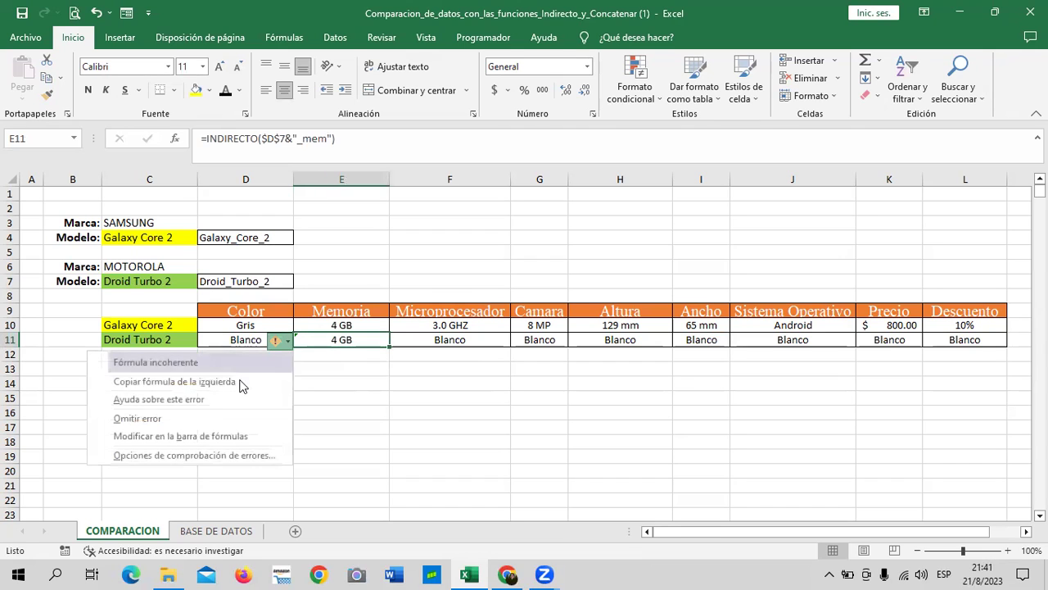
pyautogui.click(216, 420)
# - Change F11's suffix to 'mi' (3.0 GHZ) and G11's to 'camara' (10 MP)
pyautogui.click(414, 342)
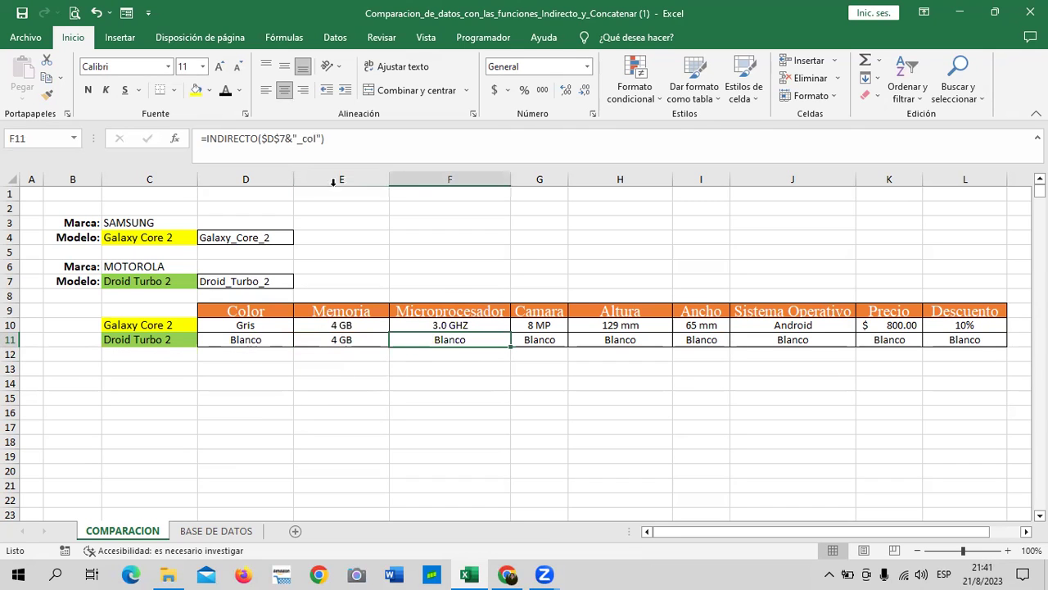
pyautogui.click(316, 140)
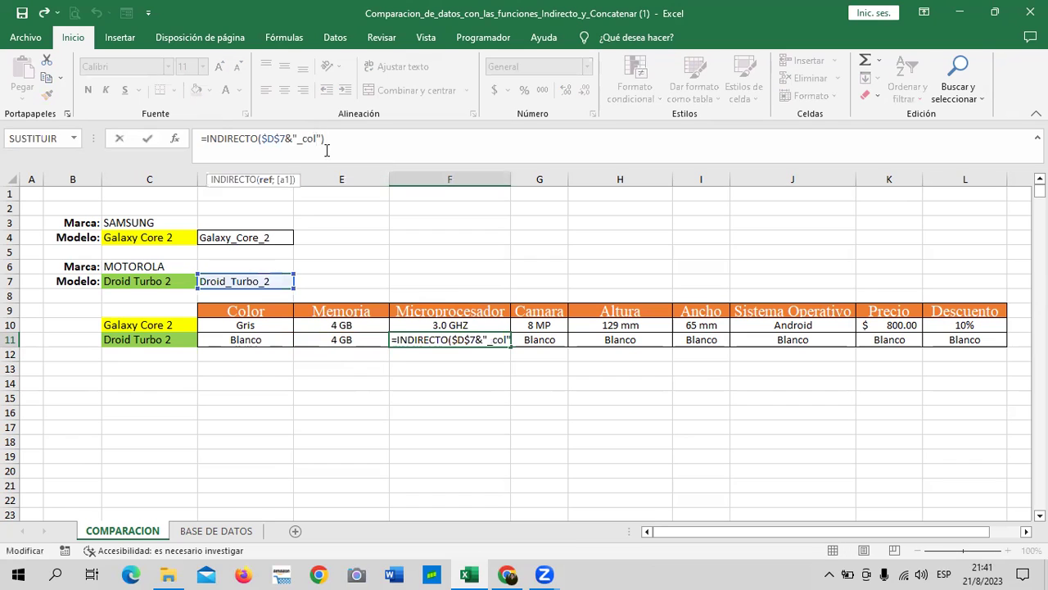
pyautogui.press('BackSpace')
pyautogui.press('BackSpace')
pyautogui.write('mi')
pyautogui.press('Return')
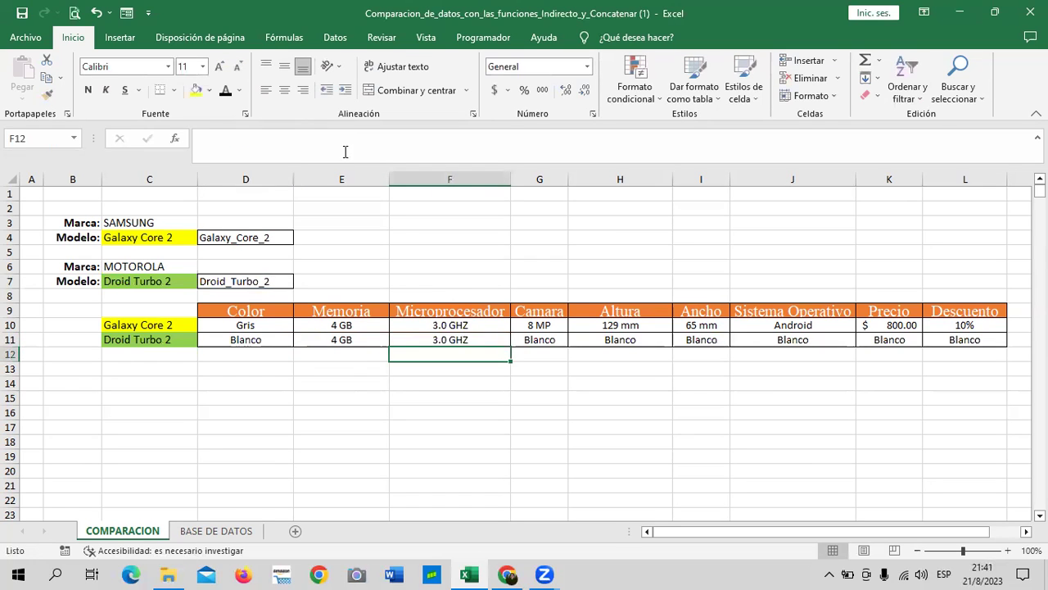
pyautogui.click(528, 337)
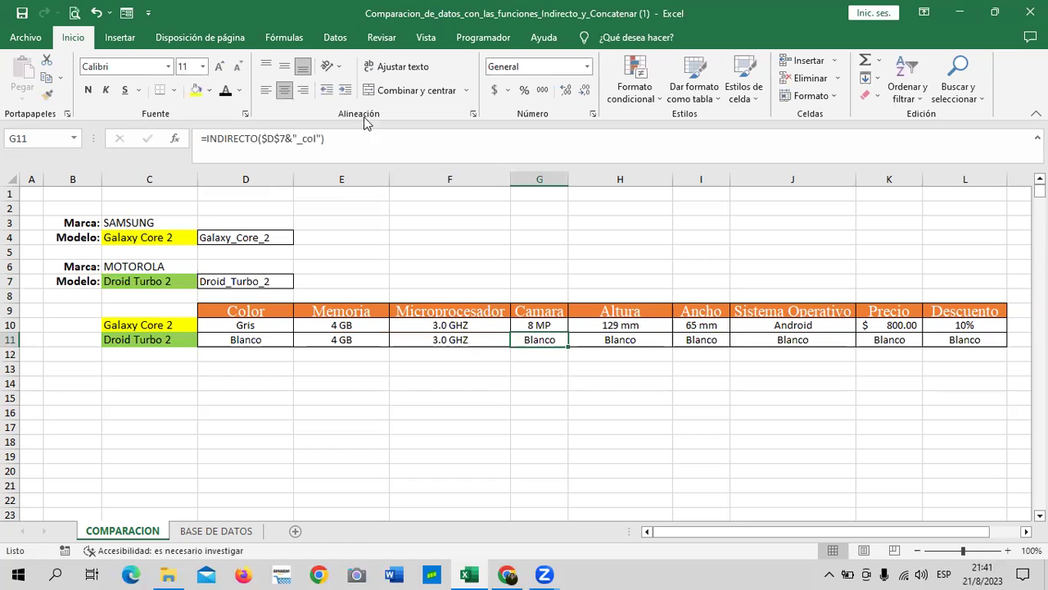
pyautogui.click(321, 139)
pyautogui.press('BackSpace')
pyautogui.press('BackSpace')
pyautogui.press('BackSpace')
pyautogui.write('cama')
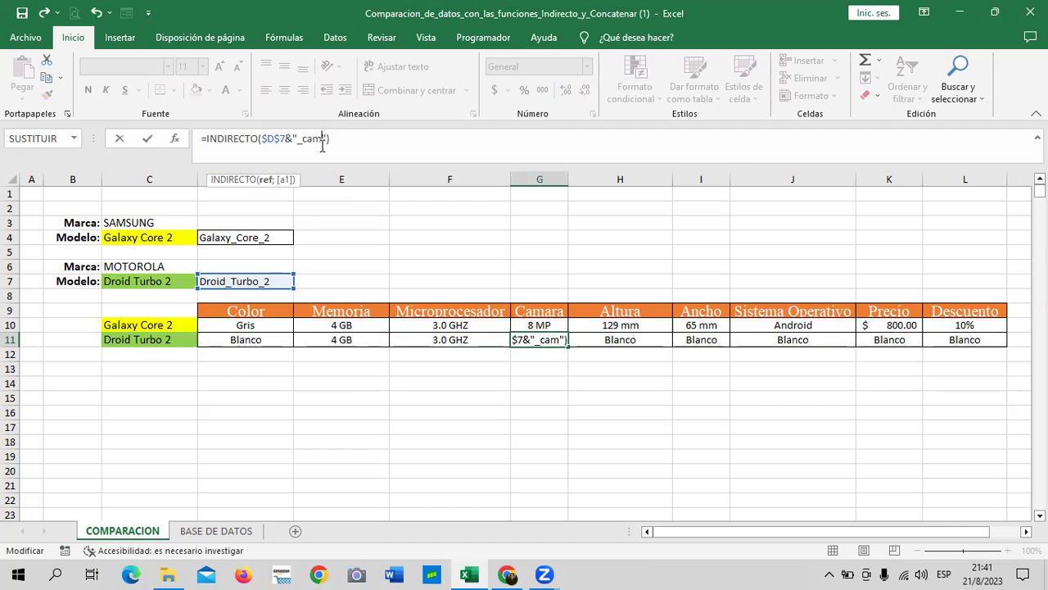
pyautogui.write('ra')
pyautogui.press('Return')
# - Change H11's suffix to 'altura' (120 mm) and I11's to 'ancho' (65 mm)
pyautogui.click(629, 340)
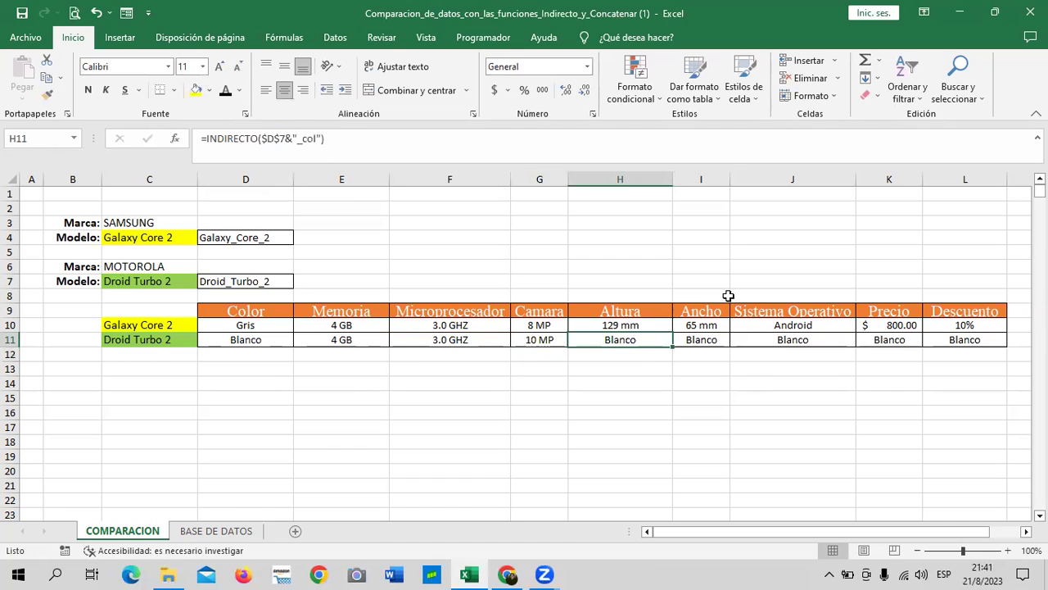
pyautogui.click(317, 139)
pyautogui.press('BackSpace')
pyautogui.press('BackSpace')
pyautogui.press('BackSpace')
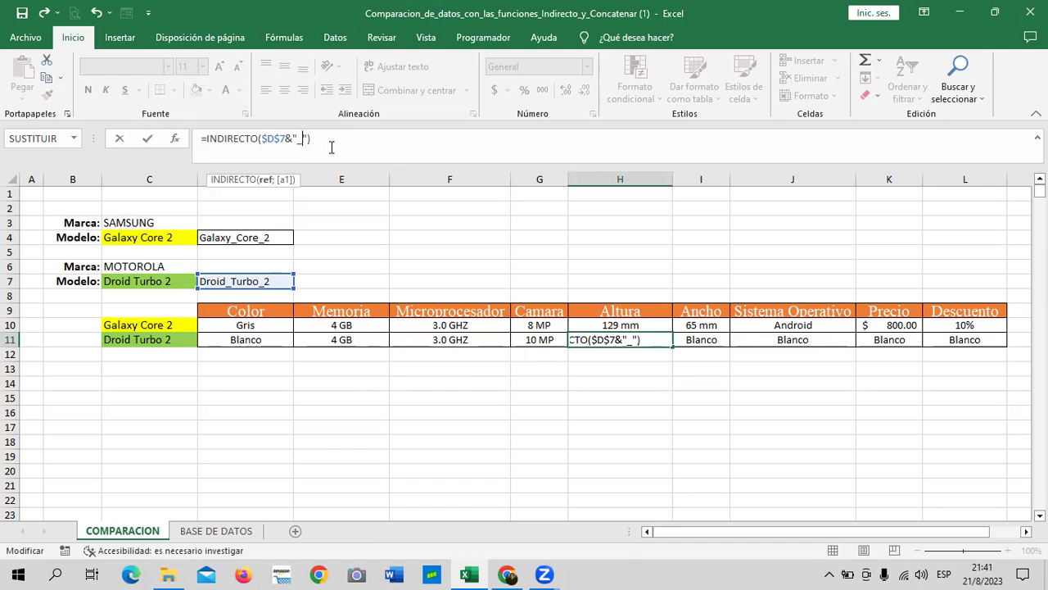
pyautogui.write('altura')
pyautogui.press('Return')
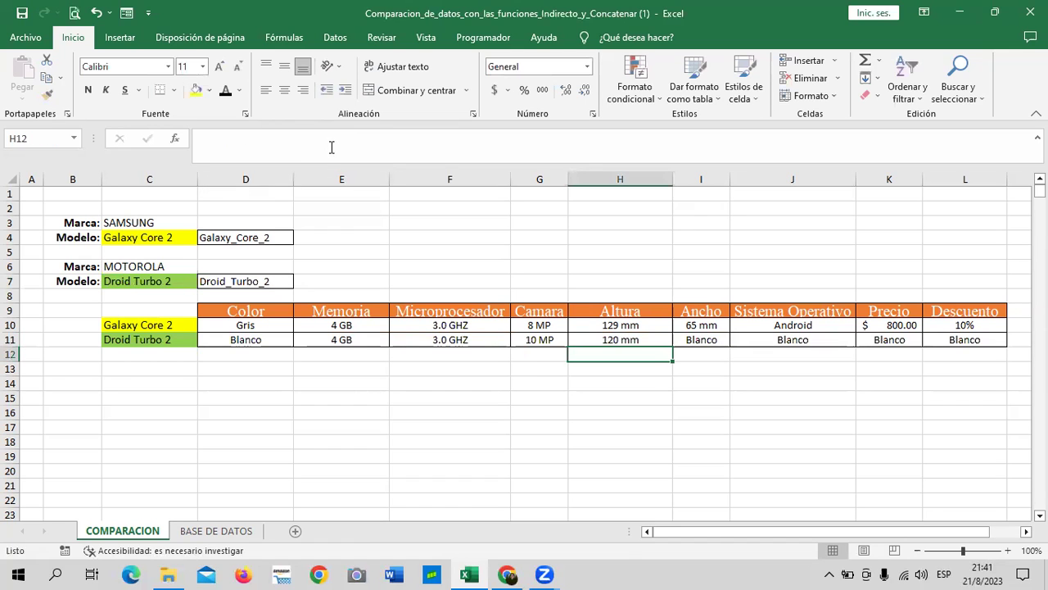
pyautogui.click(700, 339)
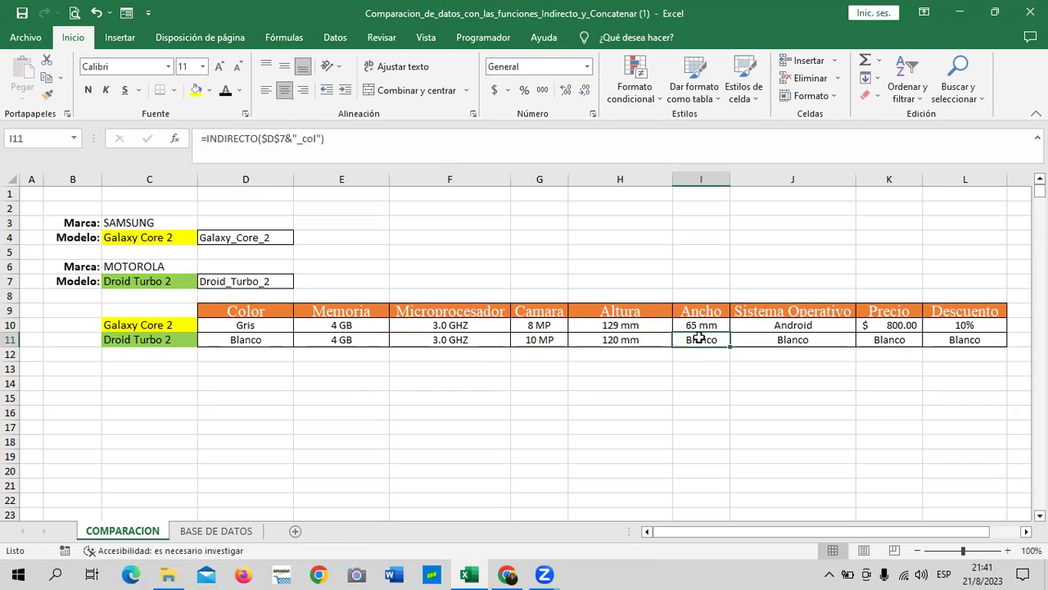
pyautogui.click(637, 339)
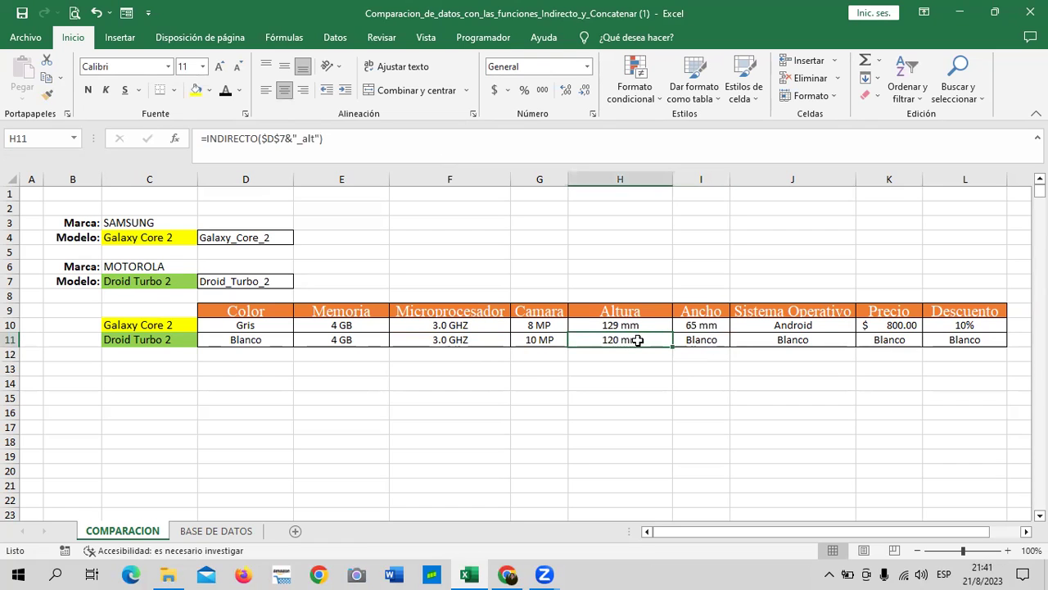
pyautogui.click(629, 326)
pyautogui.click(631, 338)
pyautogui.click(709, 336)
pyautogui.click(318, 138)
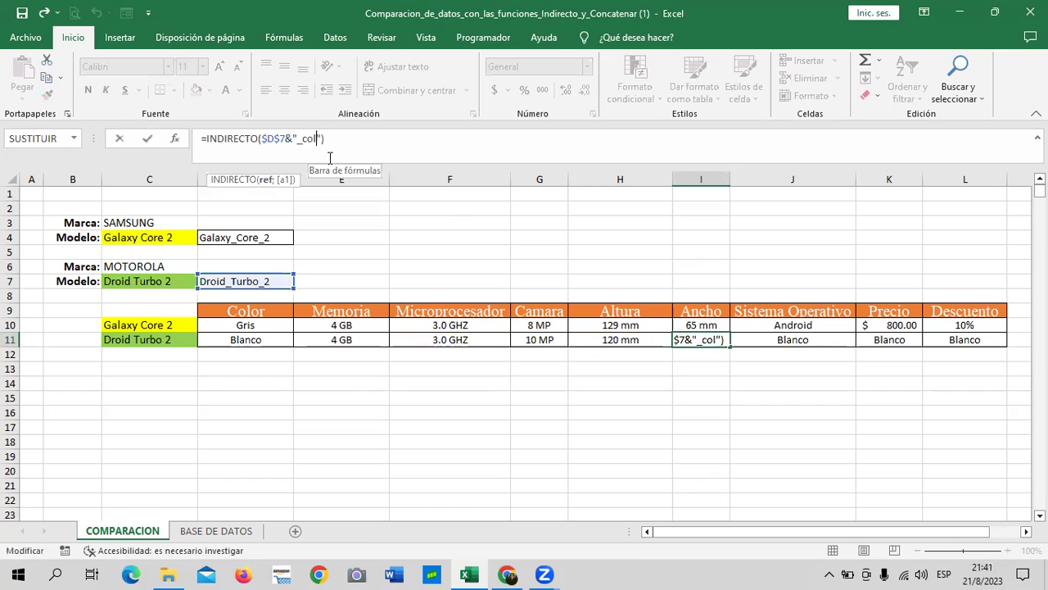
pyautogui.press('BackSpace')
pyautogui.press('BackSpace')
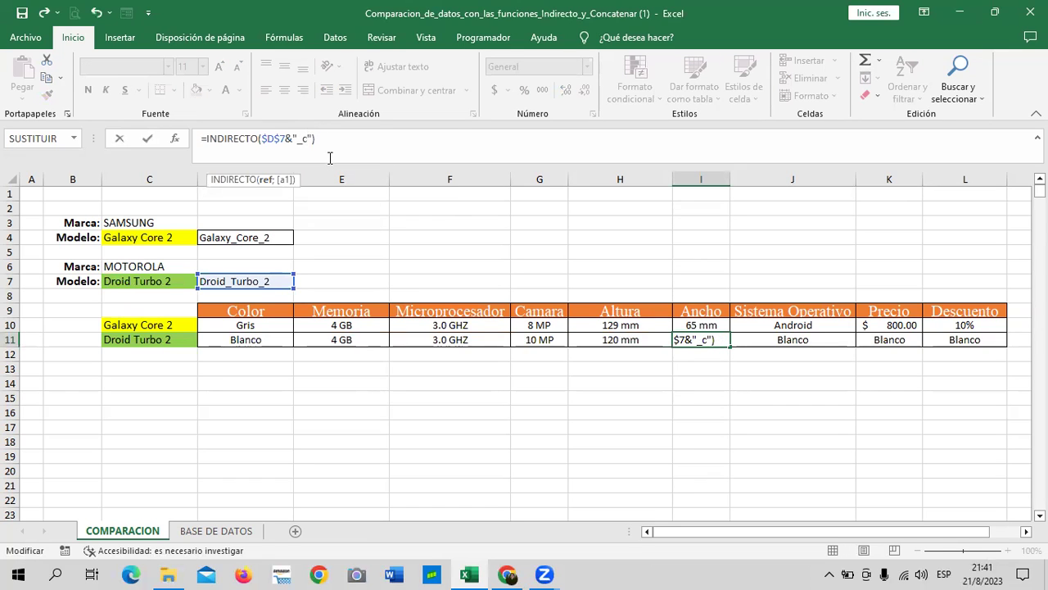
pyautogui.press('BackSpace')
pyautogui.write('ancho')
pyautogui.press('Return')
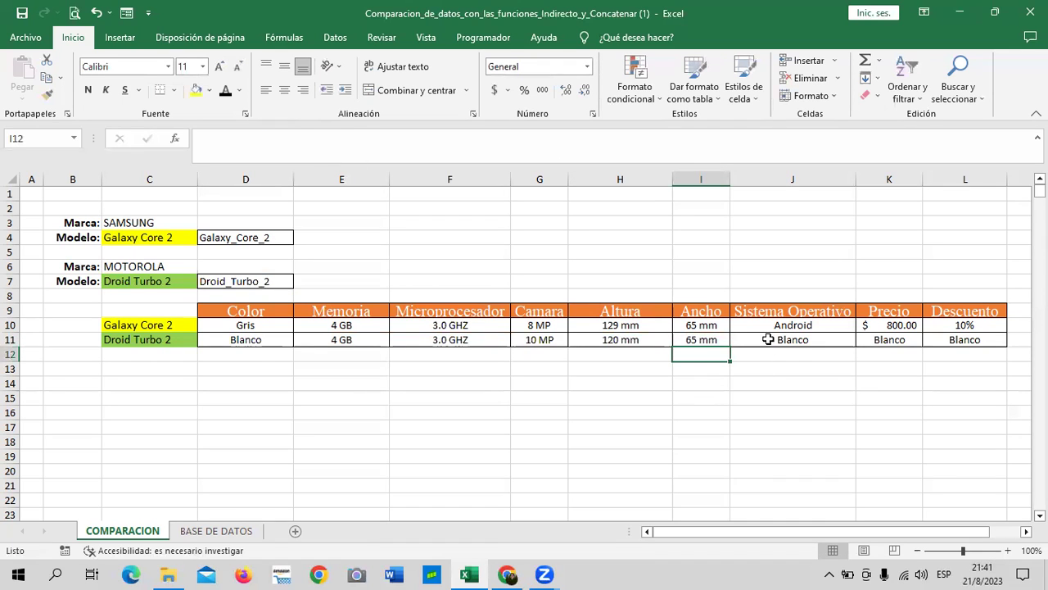
# - Set J11's suffix to 'so' (Android), and give K11 Accounting format with suffix 'pre' ($ 500.00)
pyautogui.click(766, 337)
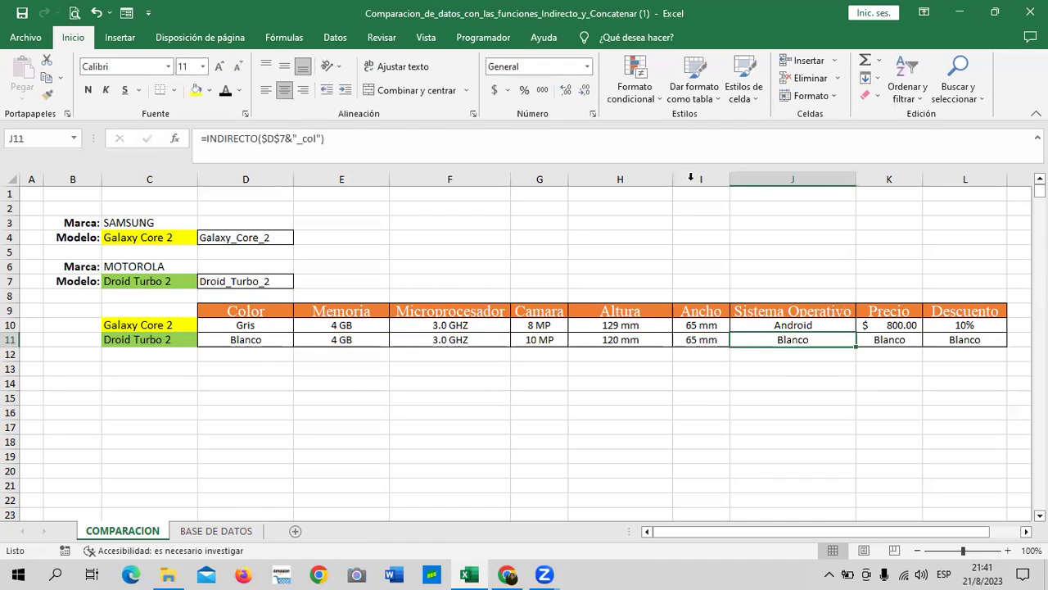
pyautogui.click(318, 138)
pyautogui.press('BackSpace')
pyautogui.press('BackSpace')
pyautogui.press('BackSpace')
pyautogui.write('so')
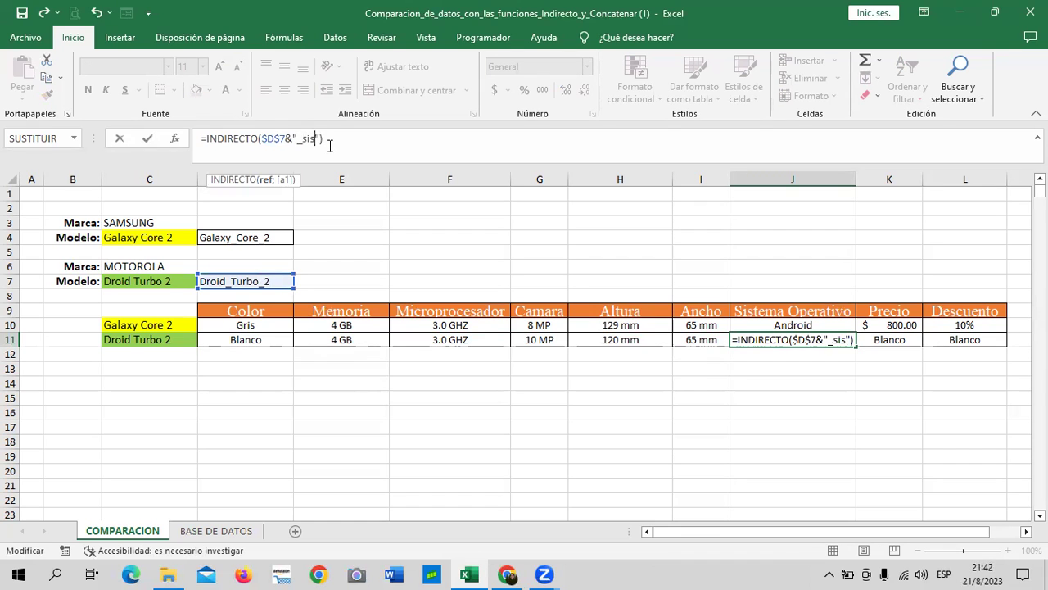
pyautogui.press('Return')
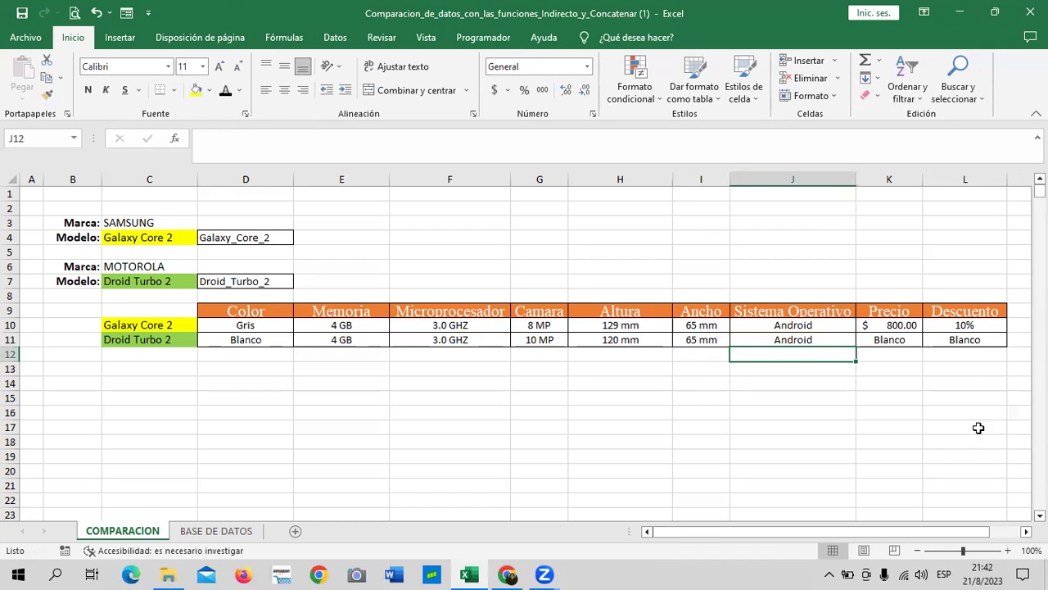
pyautogui.click(891, 340)
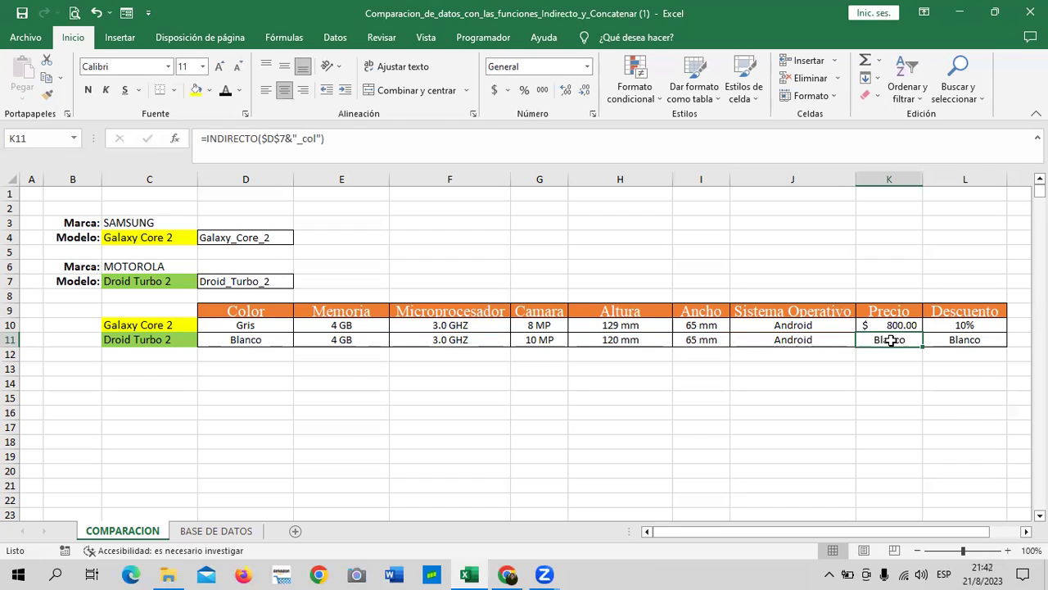
pyautogui.click(494, 91)
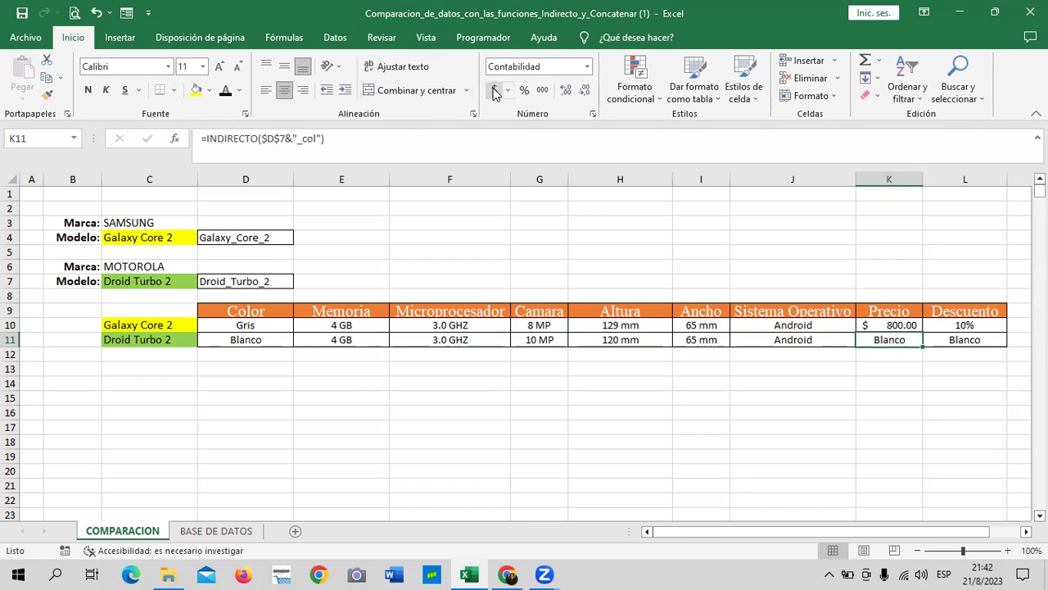
pyautogui.click(318, 139)
pyautogui.press('BackSpace')
pyautogui.press('BackSpace')
pyautogui.press('BackSpace')
pyautogui.write('pre')
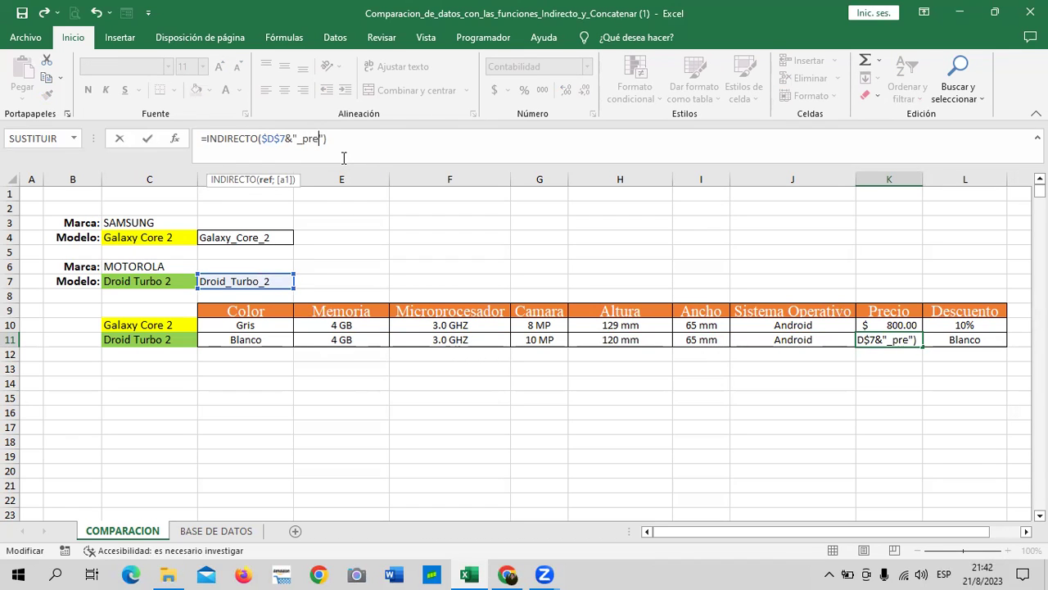
pyautogui.press('Return')
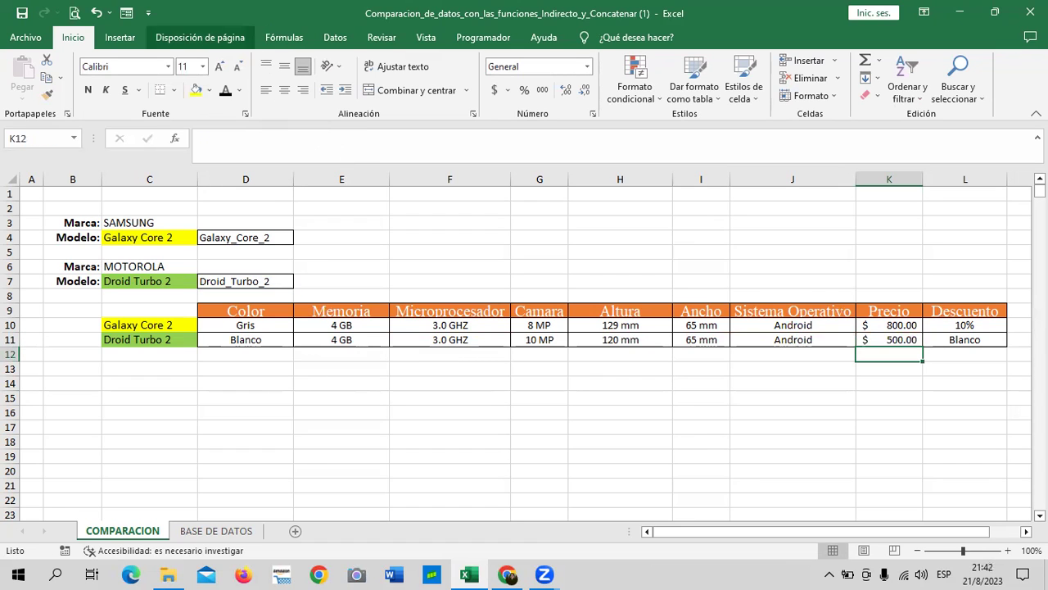
# - Change L11's suffix to 'des' and format the discount as a percentage, 8%
pyautogui.click(967, 339)
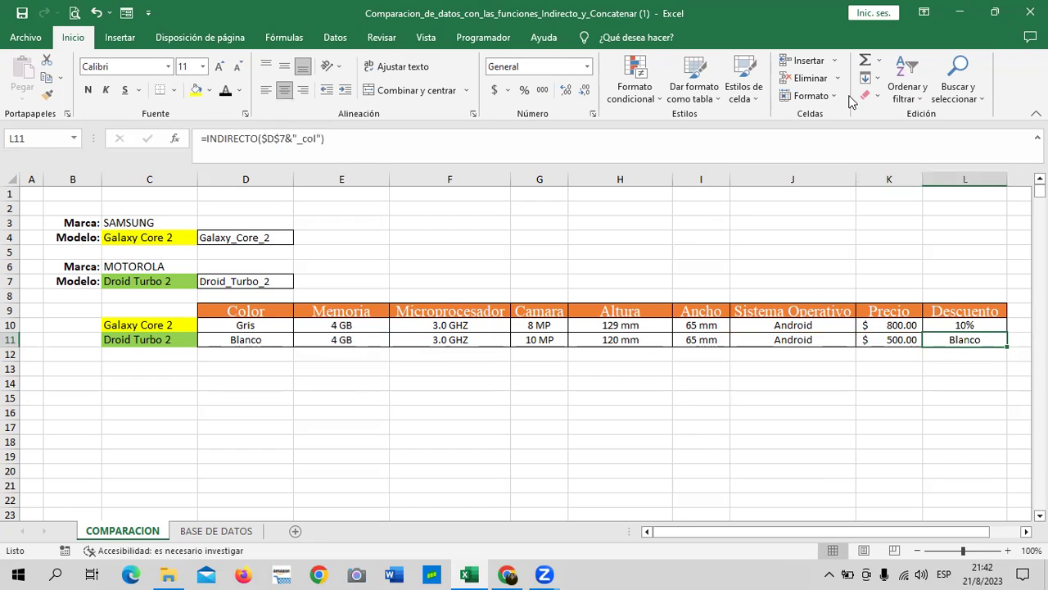
pyautogui.click(317, 137)
pyautogui.press('BackSpace')
pyautogui.press('BackSpace')
pyautogui.press('BackSpace')
pyautogui.write('des')
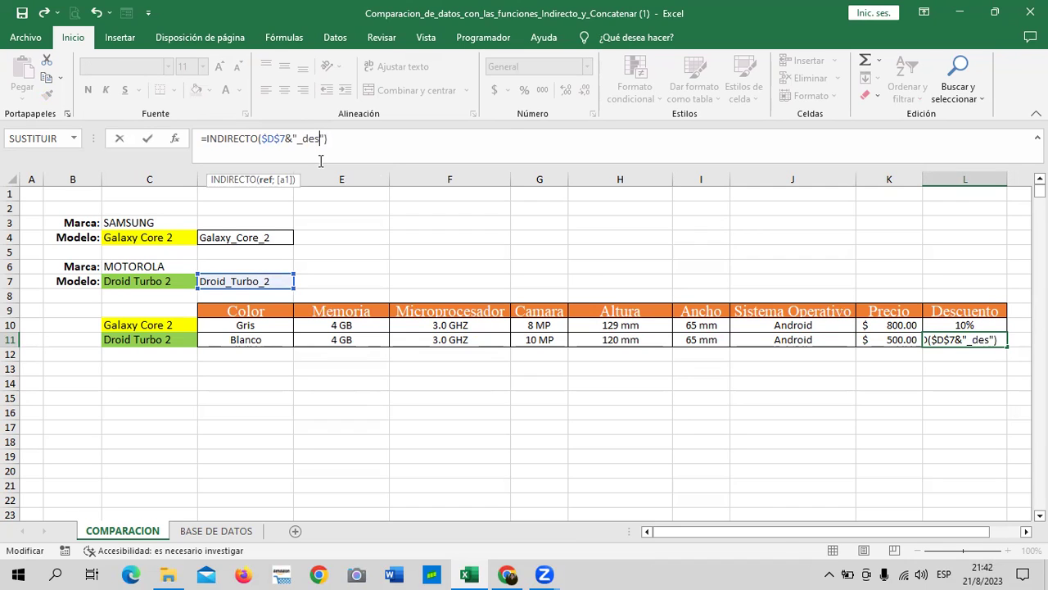
pyautogui.press('Return')
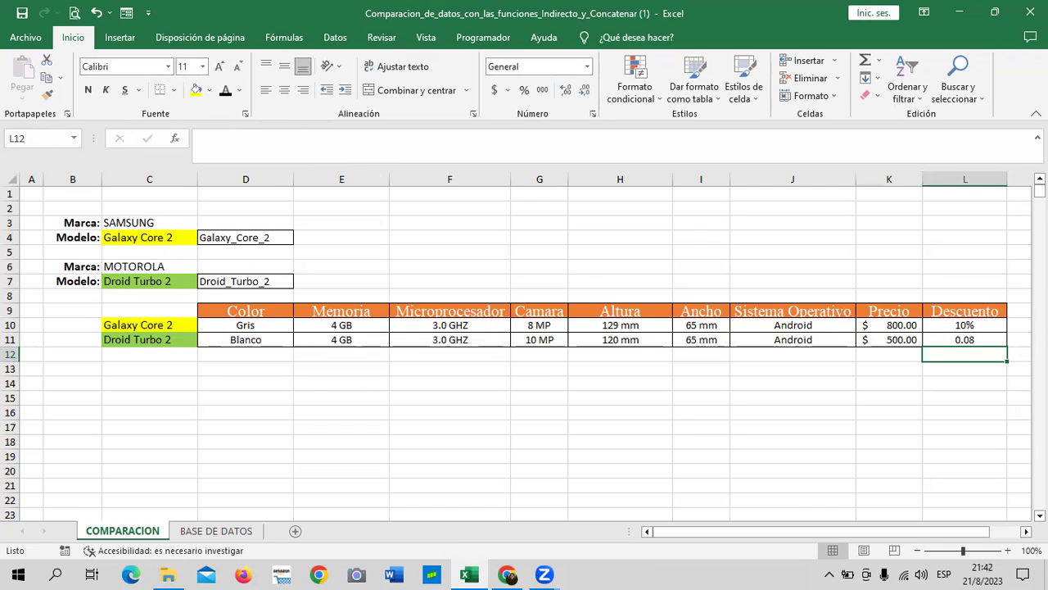
pyautogui.click(960, 337)
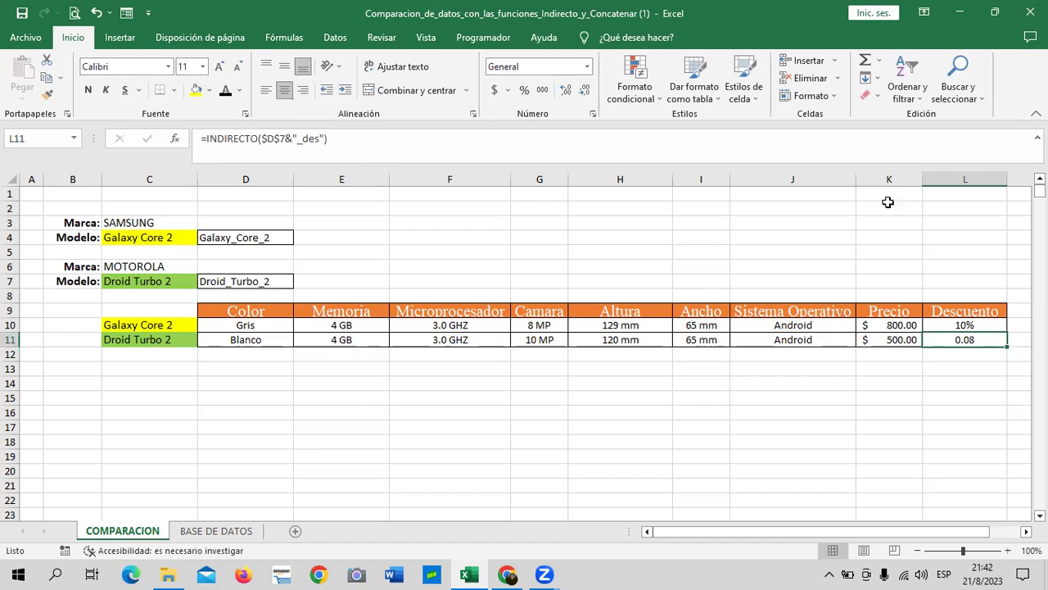
pyautogui.click(494, 90)
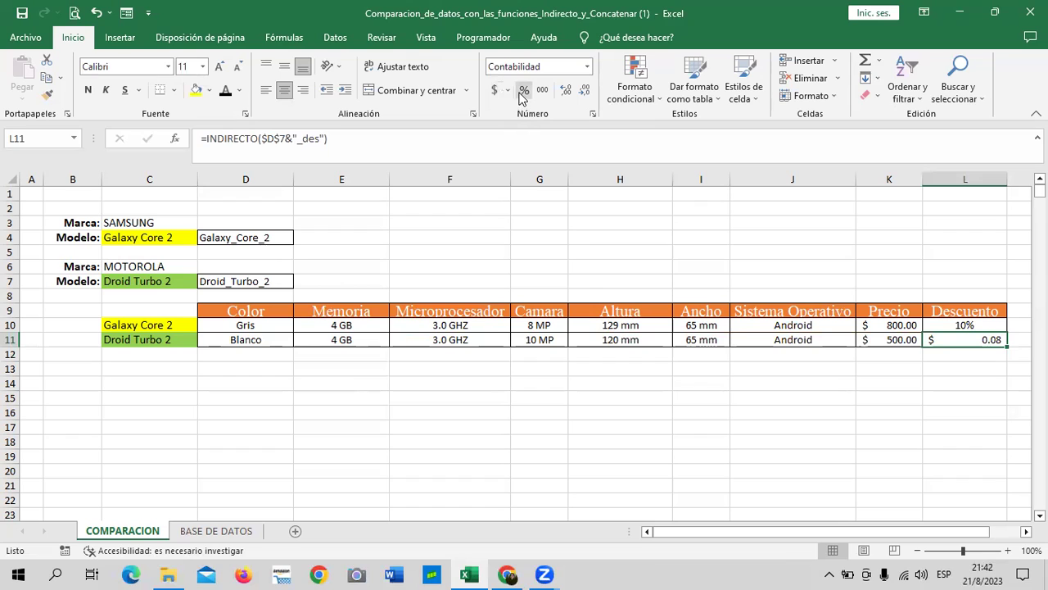
pyautogui.click(524, 91)
pyautogui.click(717, 393)
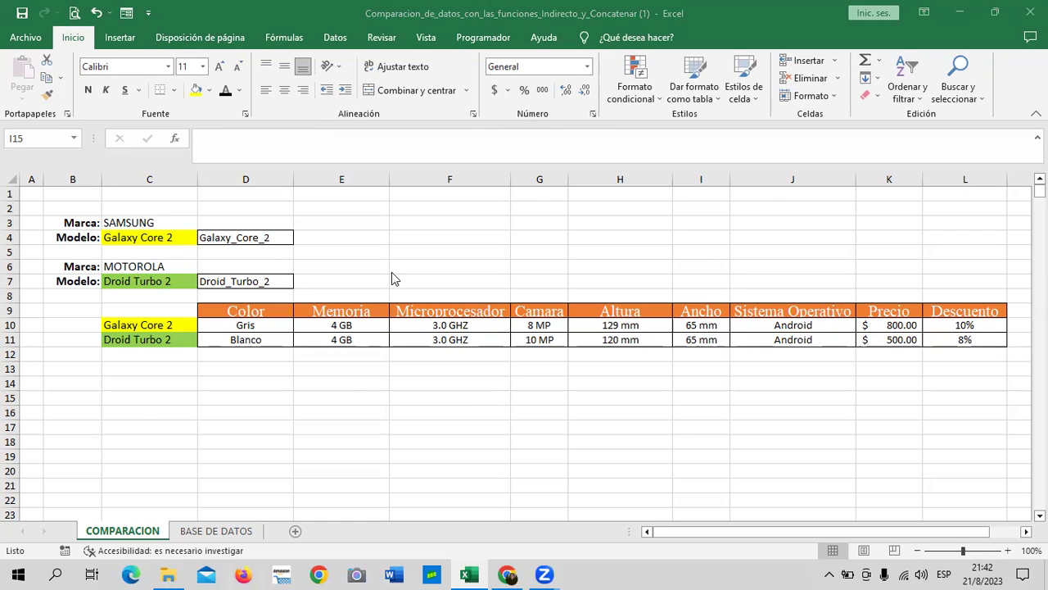
pyautogui.click(361, 338)
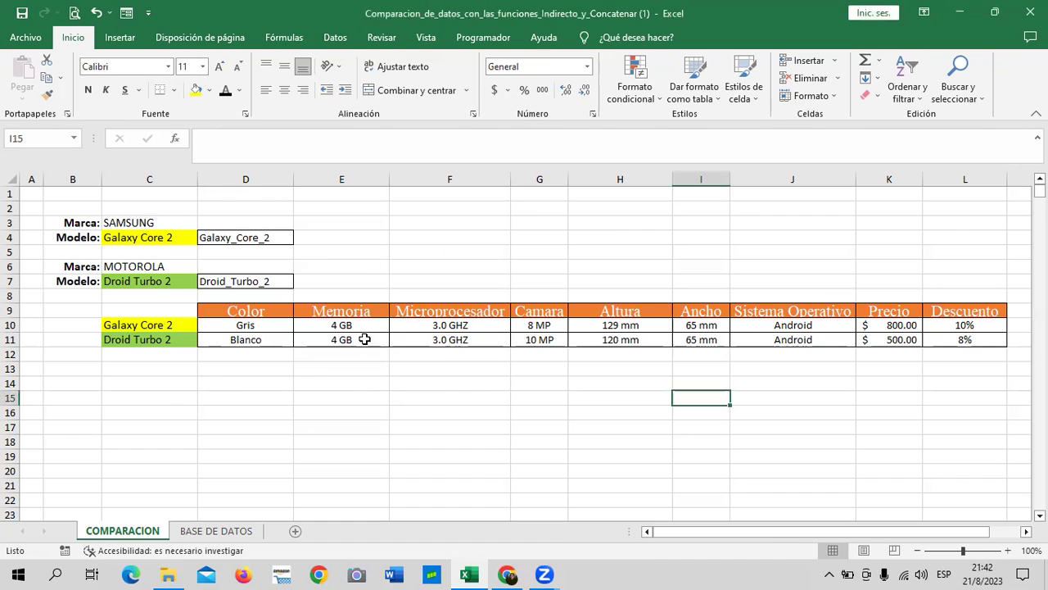
pyautogui.click(361, 337)
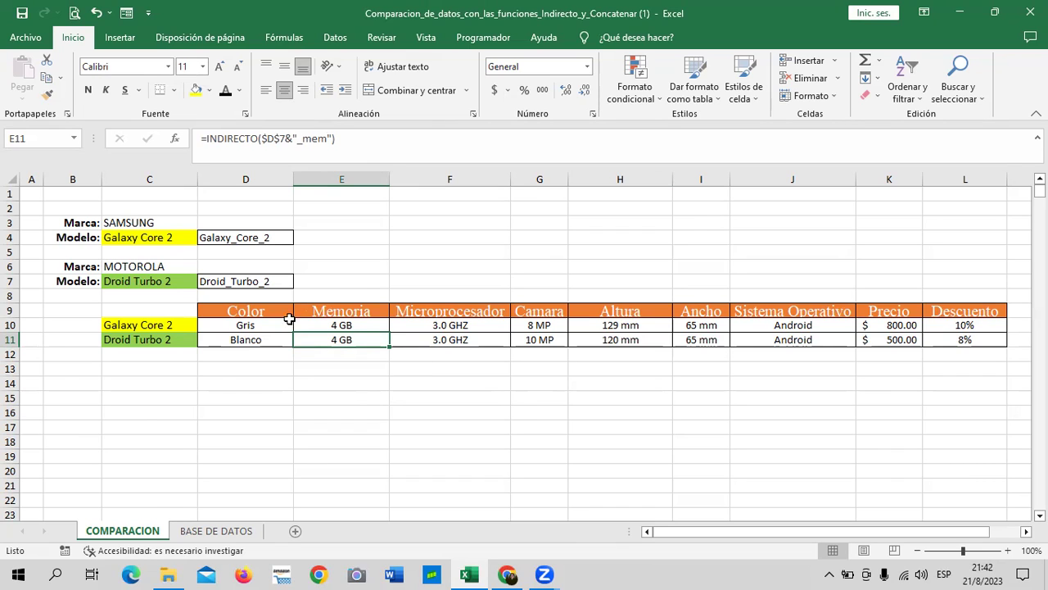
pyautogui.click(280, 324)
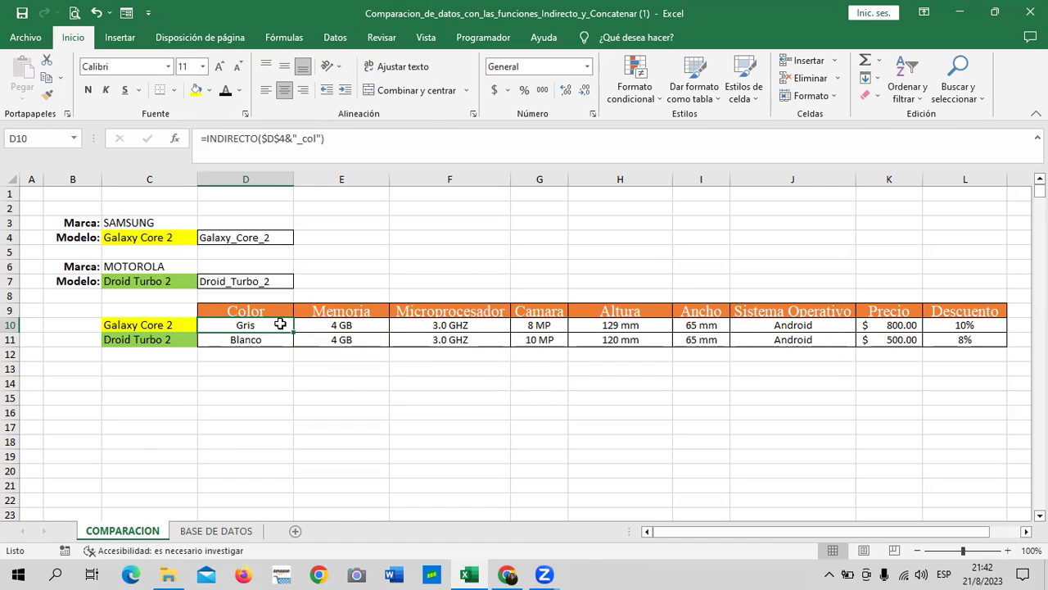
pyautogui.click(269, 338)
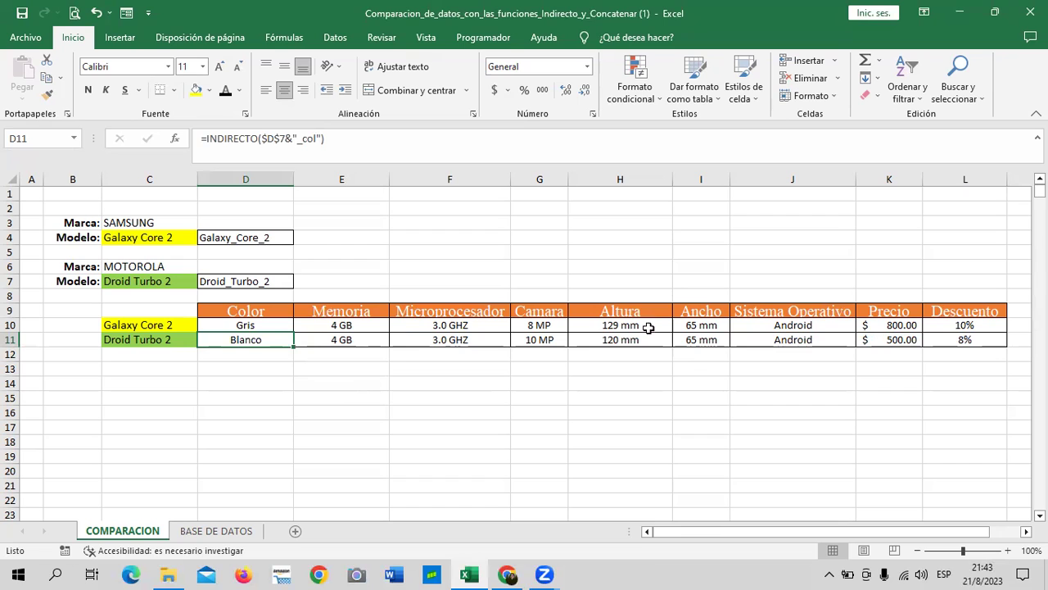
pyautogui.click(357, 336)
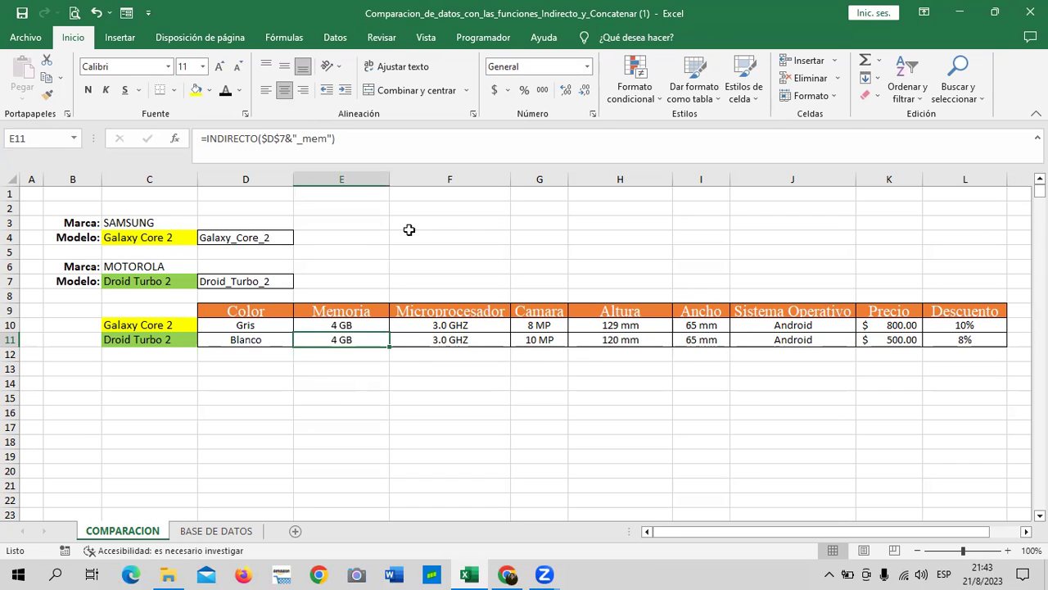
pyautogui.click(341, 328)
pyautogui.click(335, 339)
pyautogui.click(397, 136)
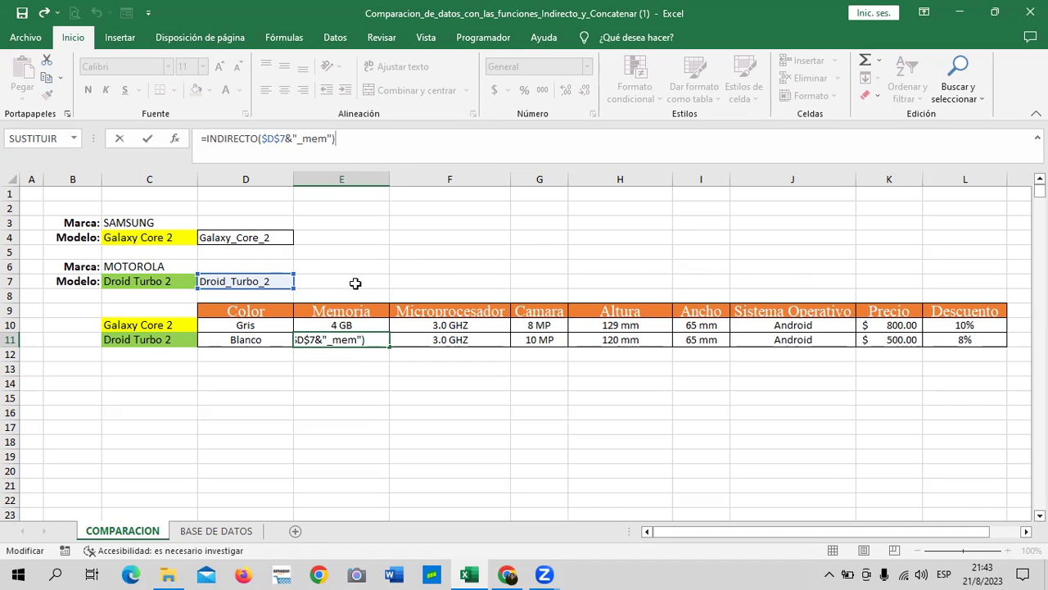
pyautogui.press('Return')
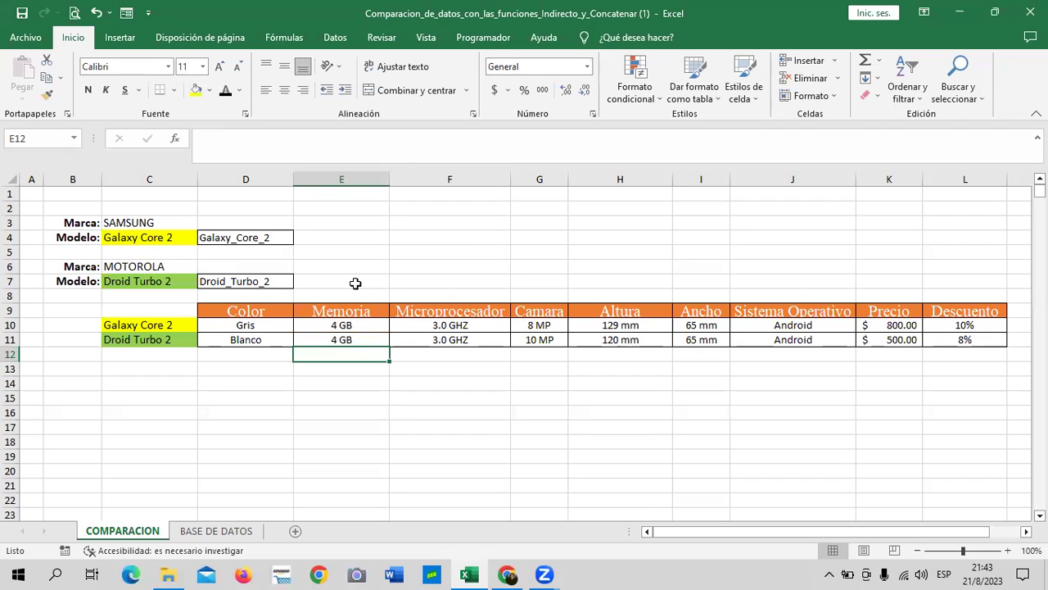
pyautogui.click(350, 324)
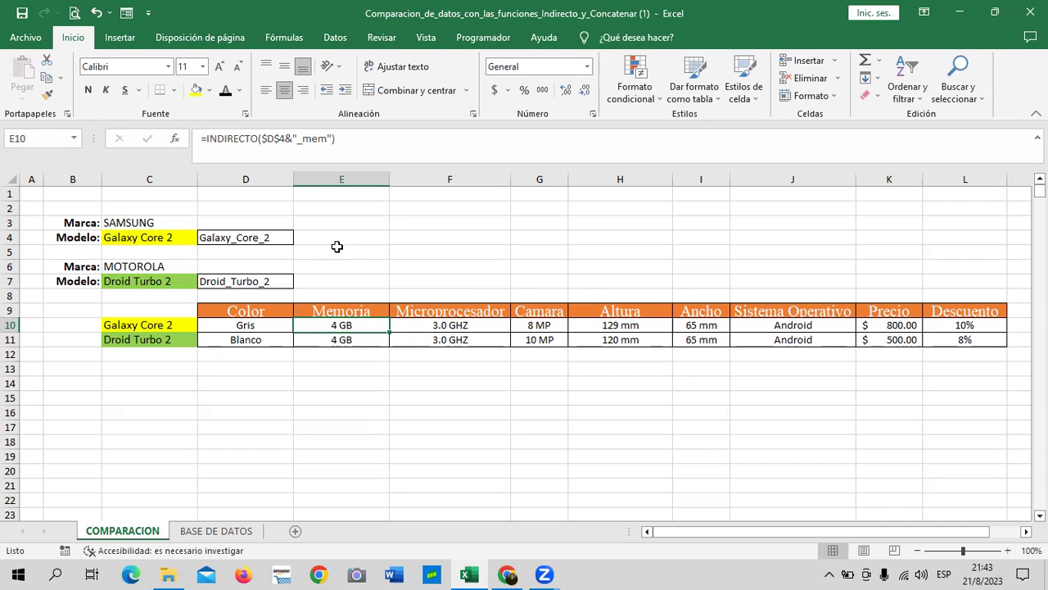
pyautogui.click(359, 224)
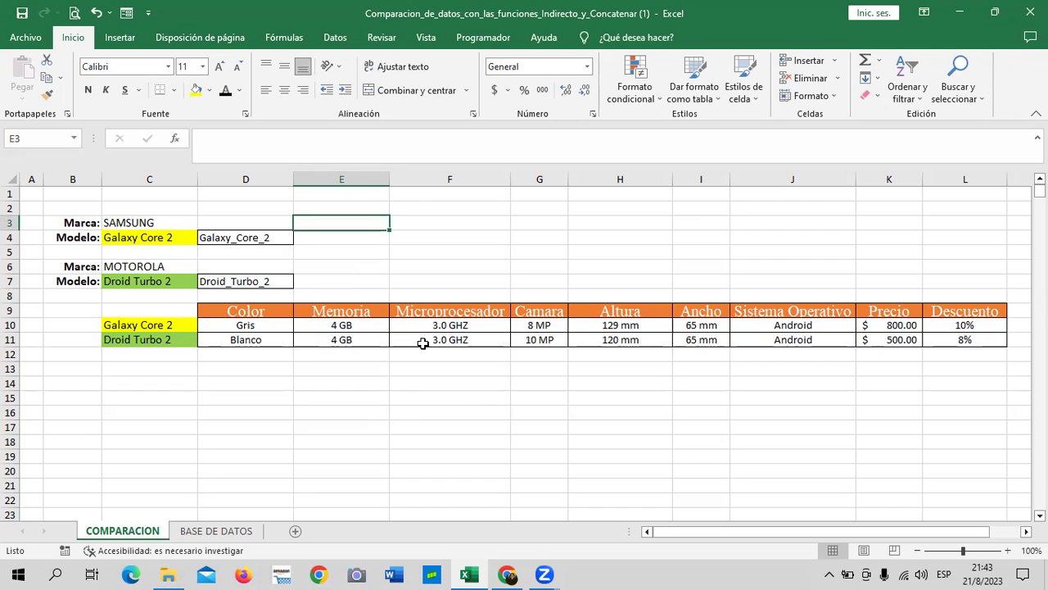
pyautogui.click(262, 328)
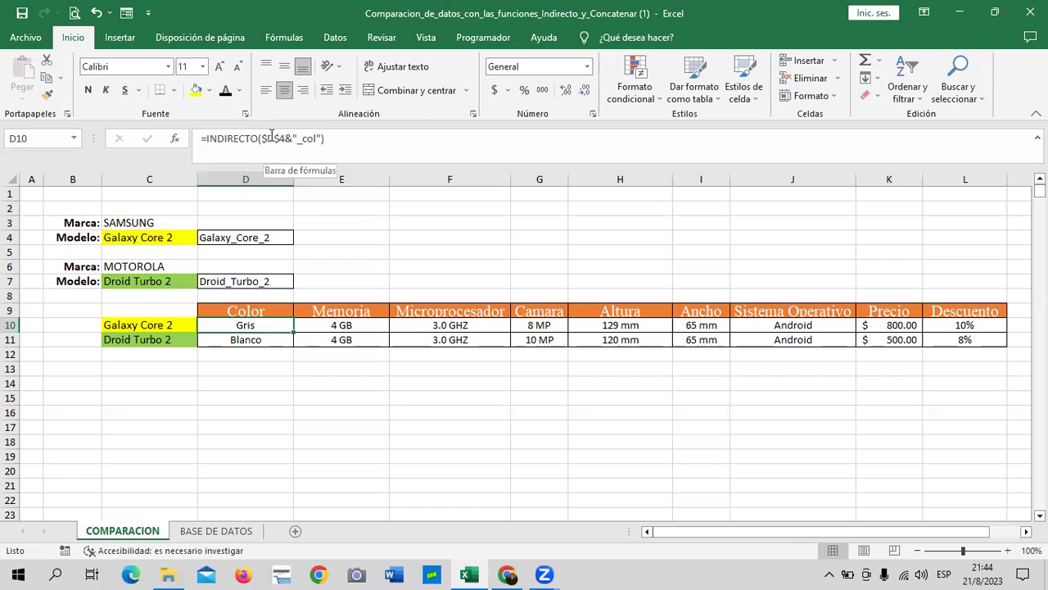
pyautogui.click(271, 136)
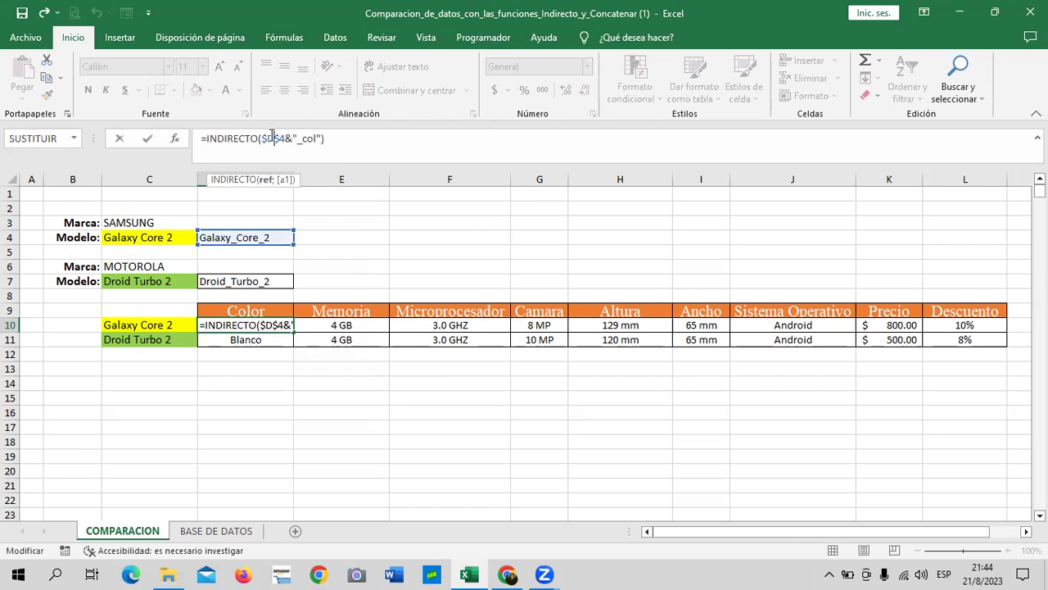
pyautogui.press('Return')
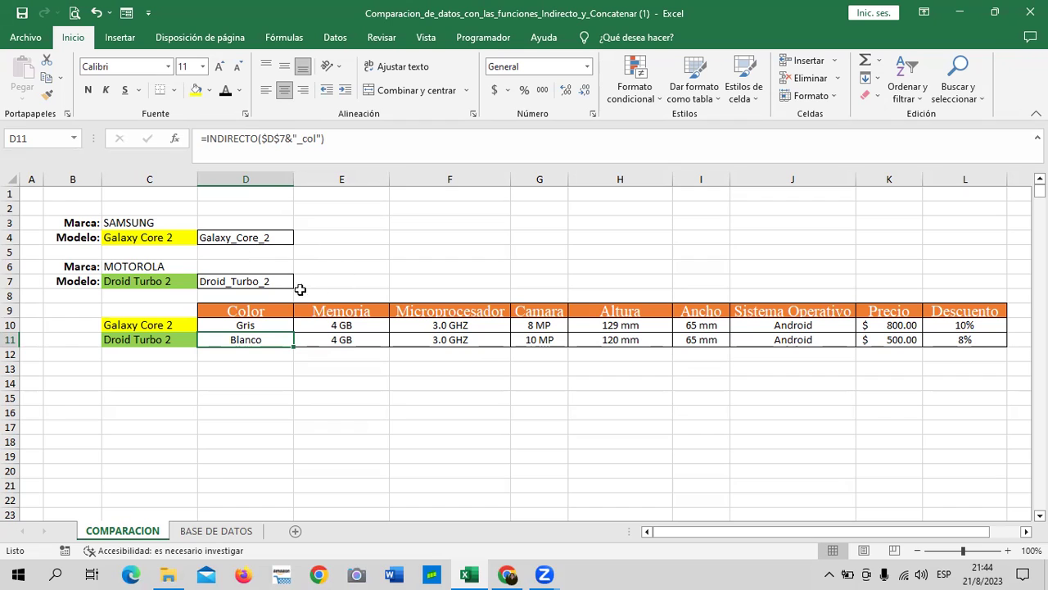
pyautogui.click(282, 283)
pyautogui.click(253, 346)
pyautogui.click(348, 138)
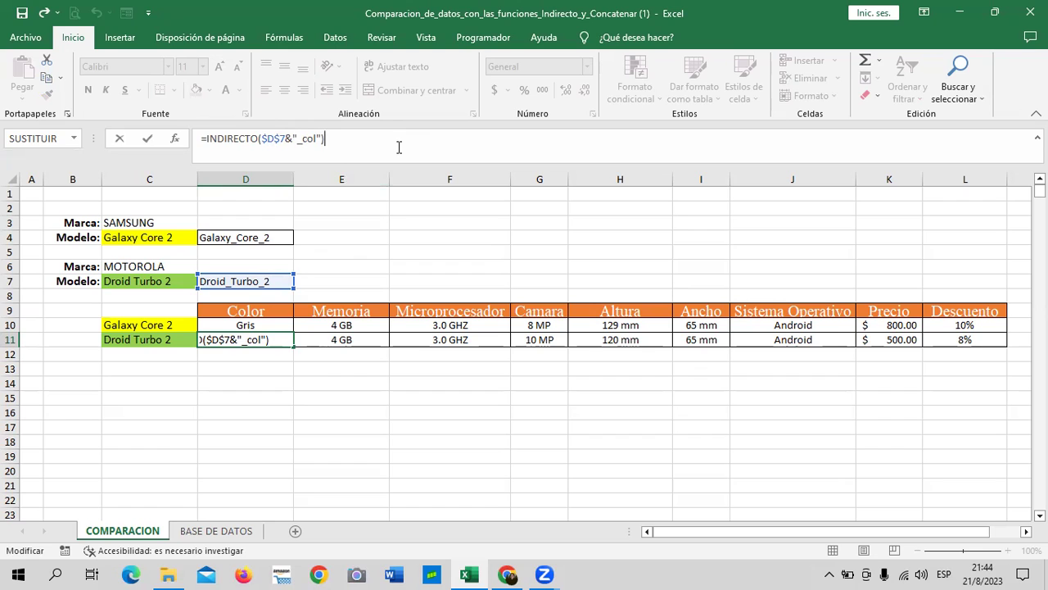
pyautogui.press('Return')
pyautogui.click(276, 335)
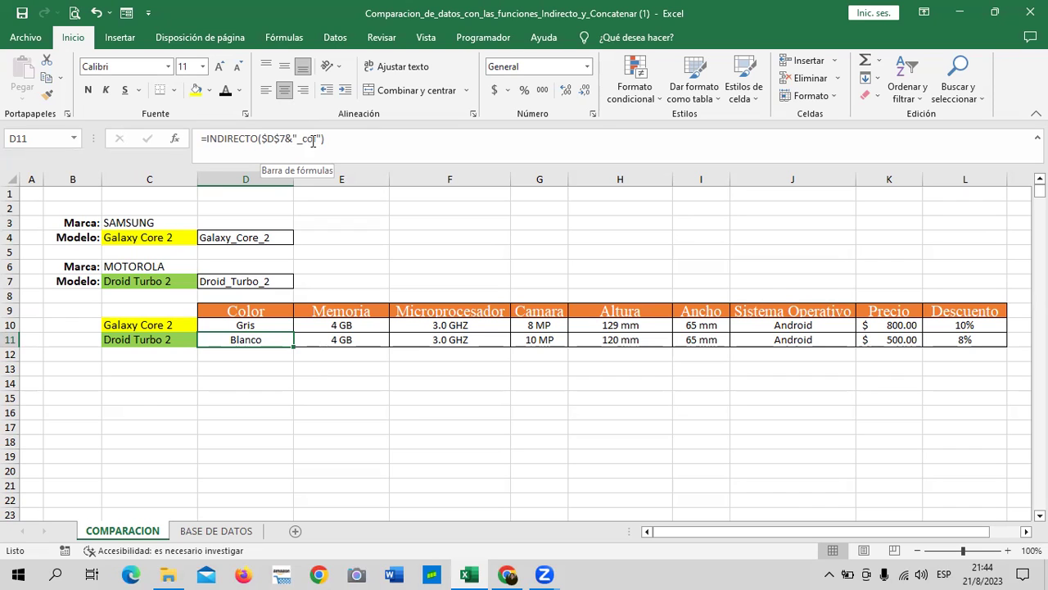
pyautogui.press('Return')
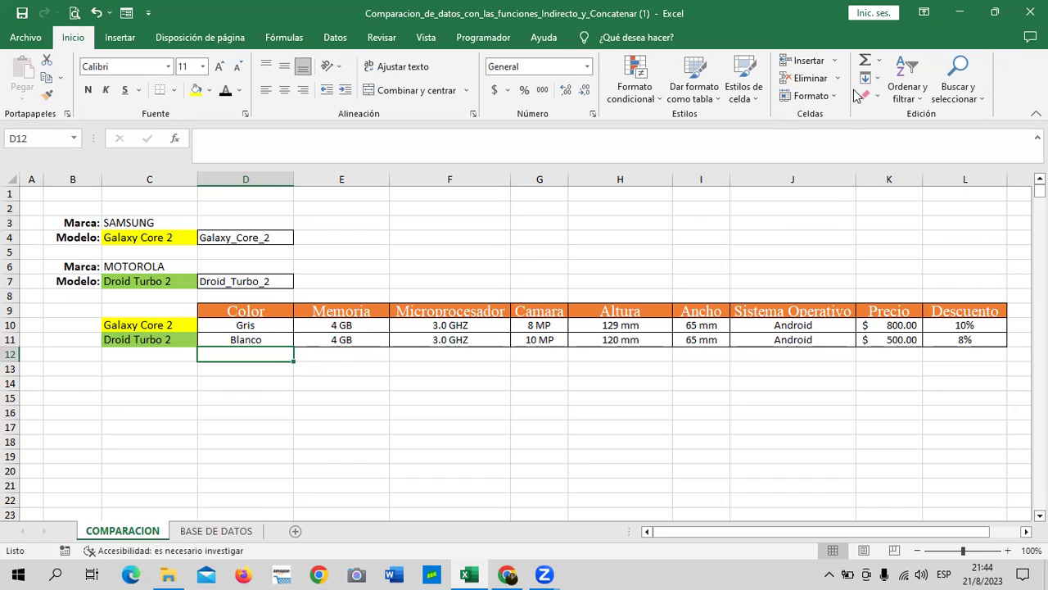
pyautogui.click(249, 325)
pyautogui.click(246, 340)
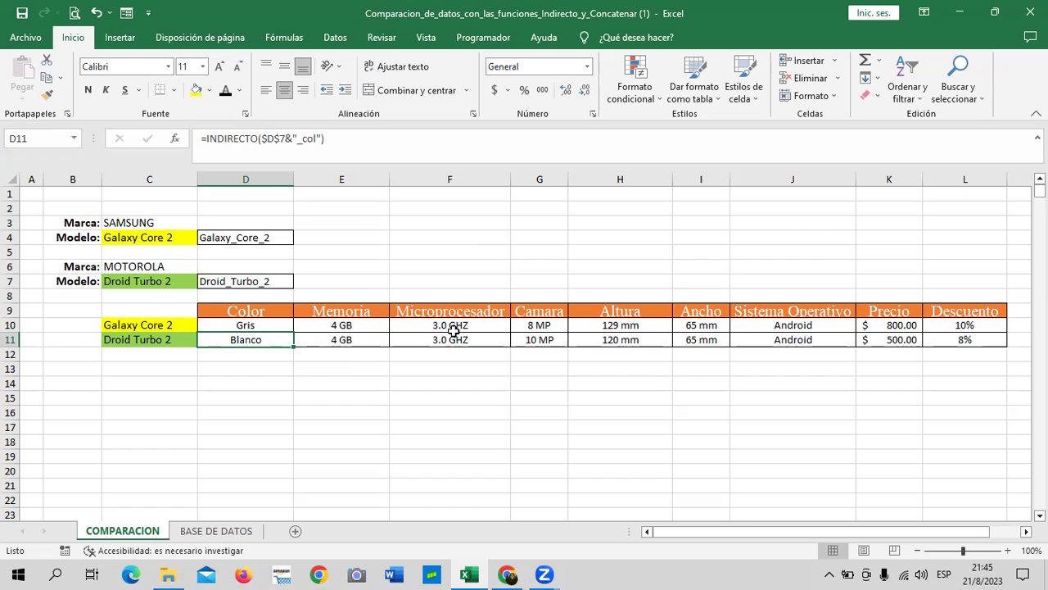
# - Try Galaxy J5 and Galaxy S5 Mini in C4, then return to Galaxy Core 2
pyautogui.click(179, 237)
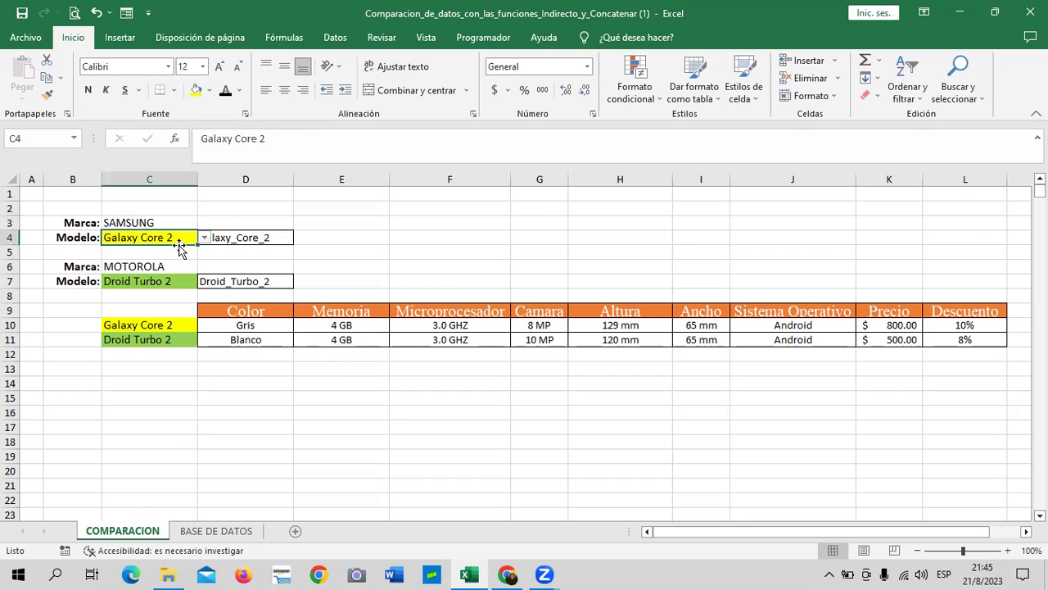
pyautogui.click(205, 237)
pyautogui.click(174, 253)
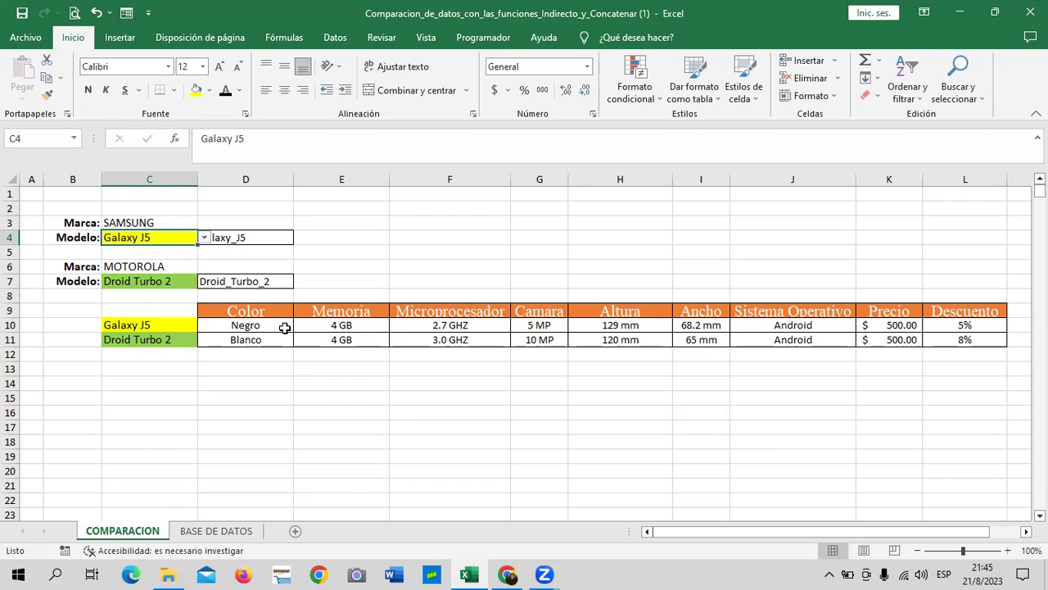
pyautogui.click(204, 237)
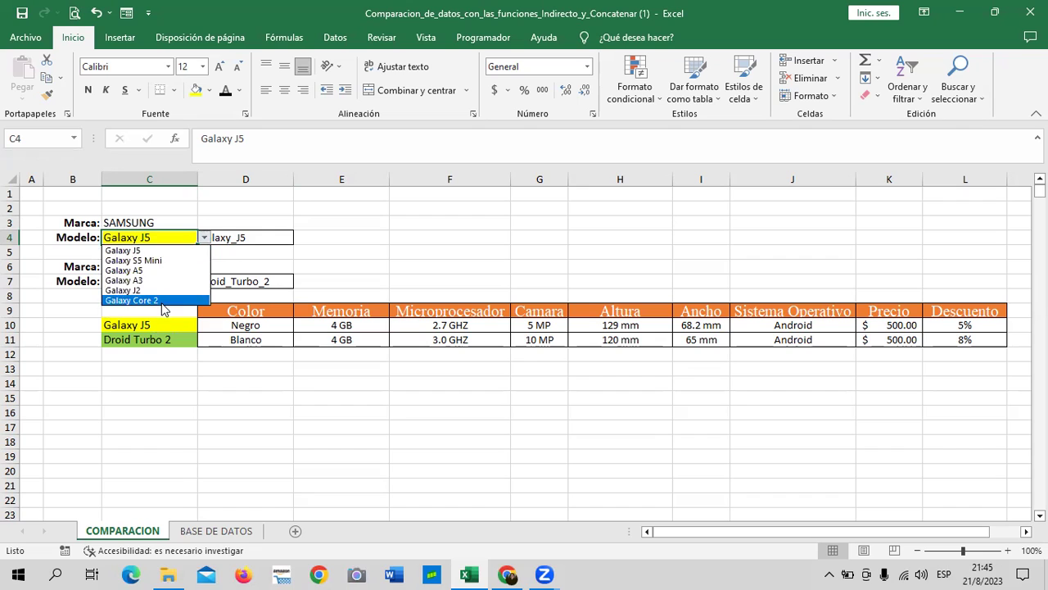
pyautogui.click(171, 259)
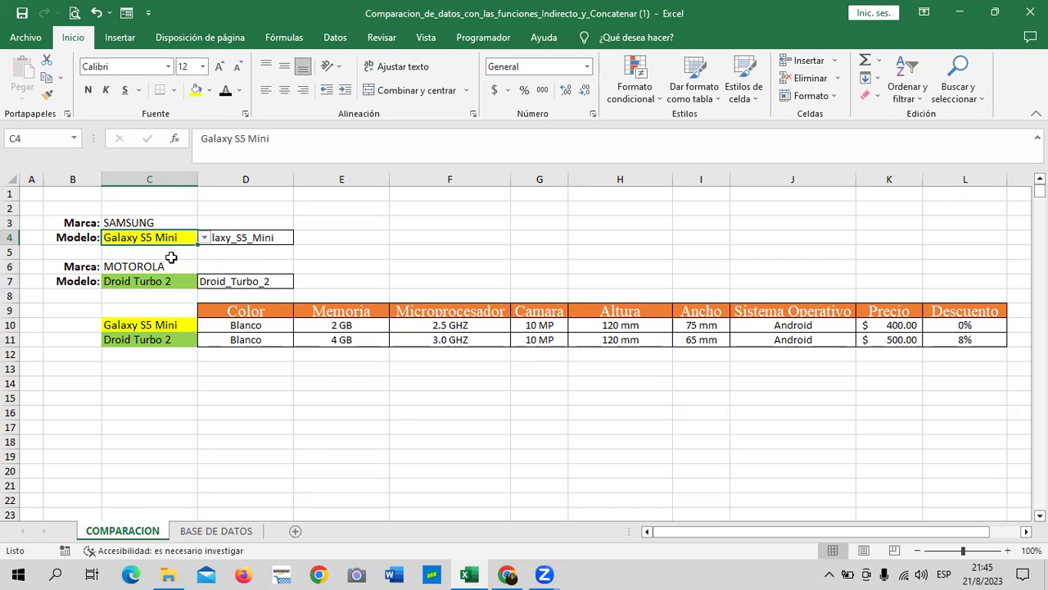
pyautogui.click(204, 237)
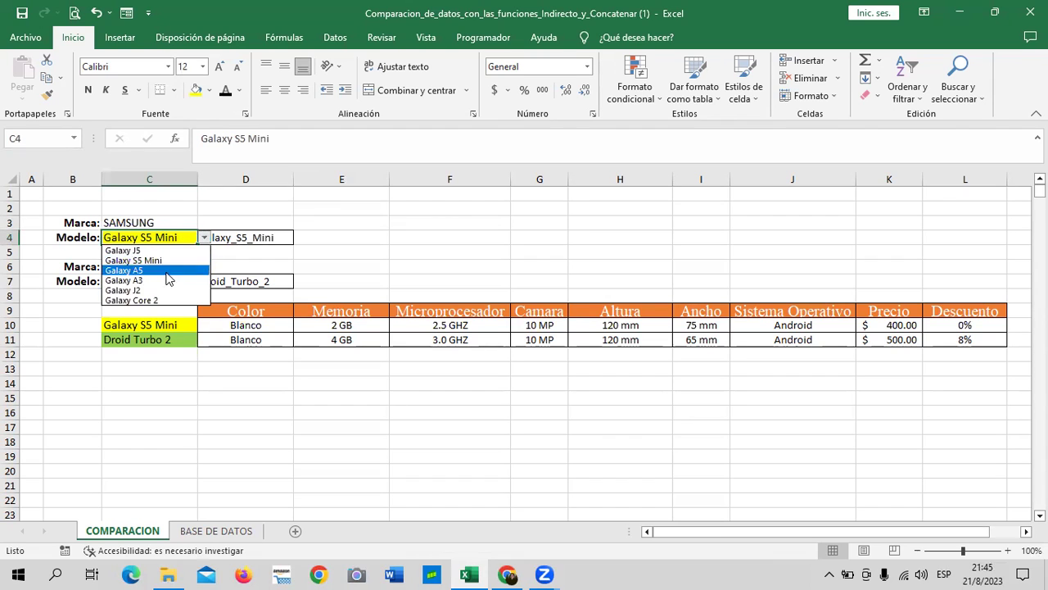
pyautogui.click(163, 300)
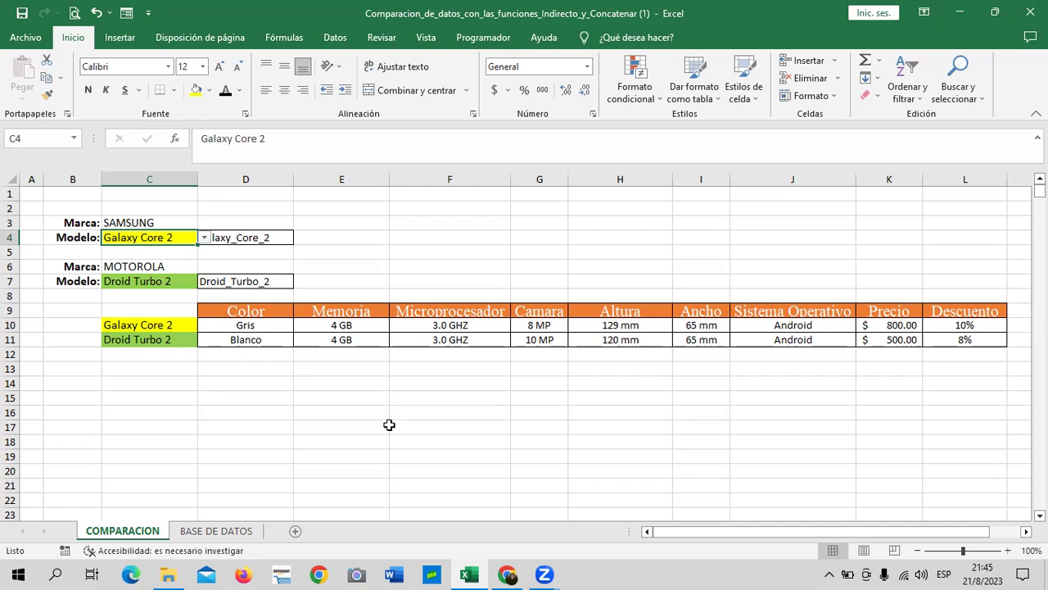
pyautogui.click(161, 327)
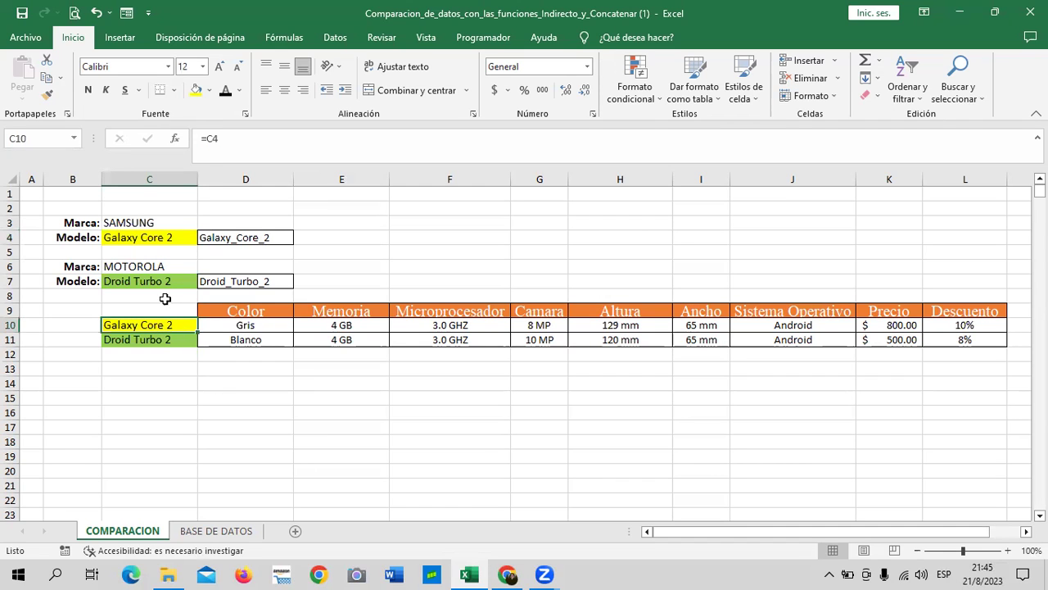
# - Set the second brand to APPLE and its model to iPhone 4S
pyautogui.click(157, 264)
pyautogui.click(204, 266)
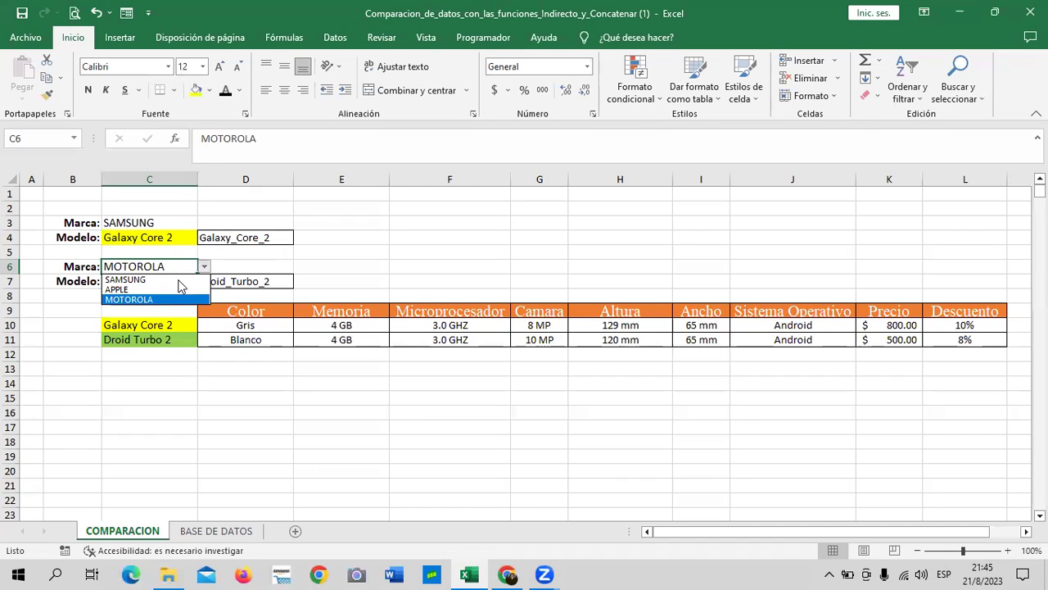
pyautogui.click(172, 285)
pyautogui.click(176, 282)
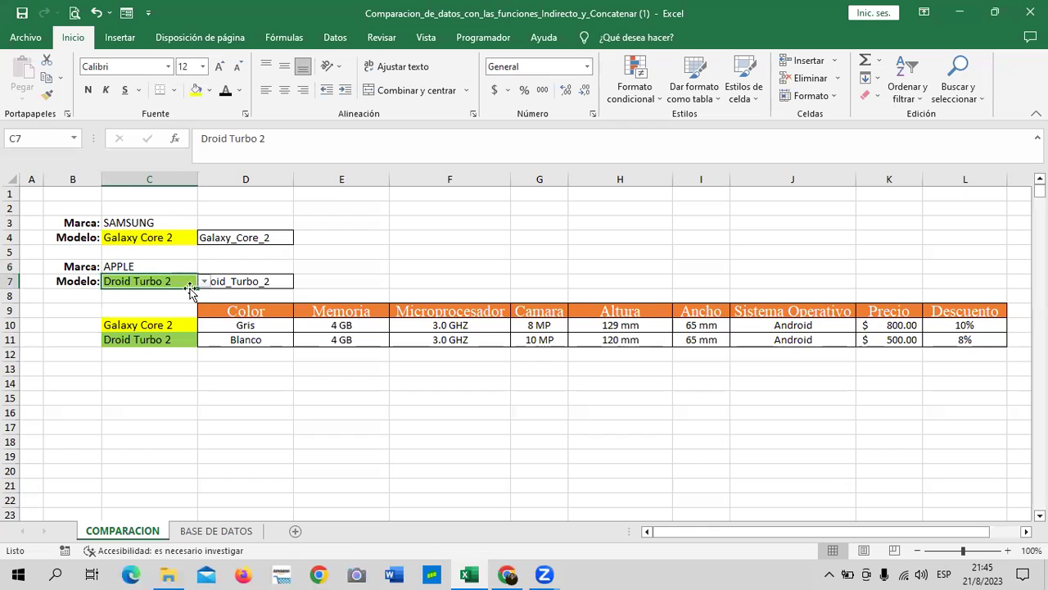
pyautogui.click(204, 281)
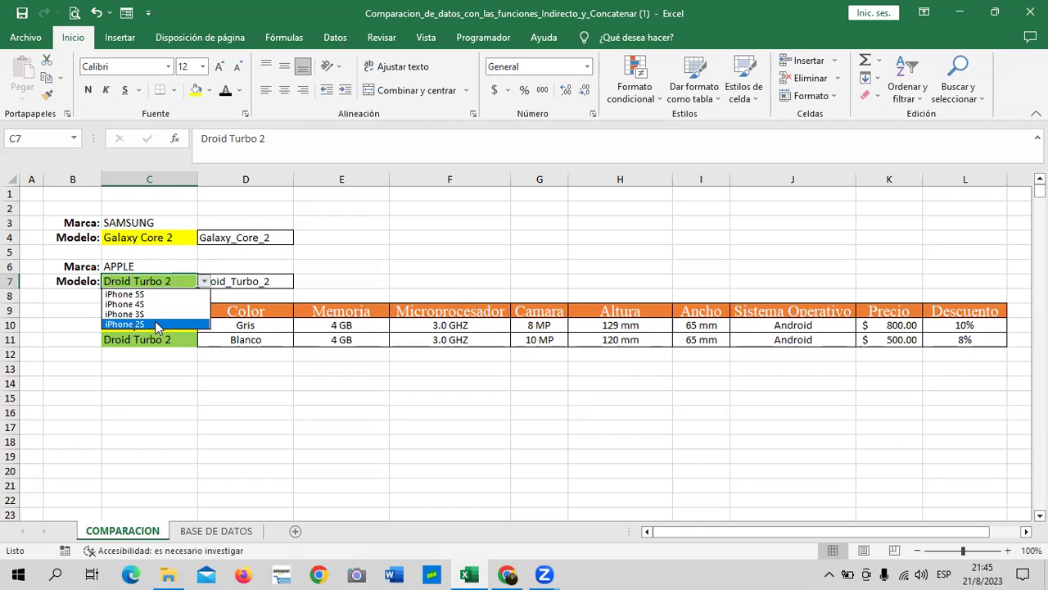
pyautogui.click(159, 325)
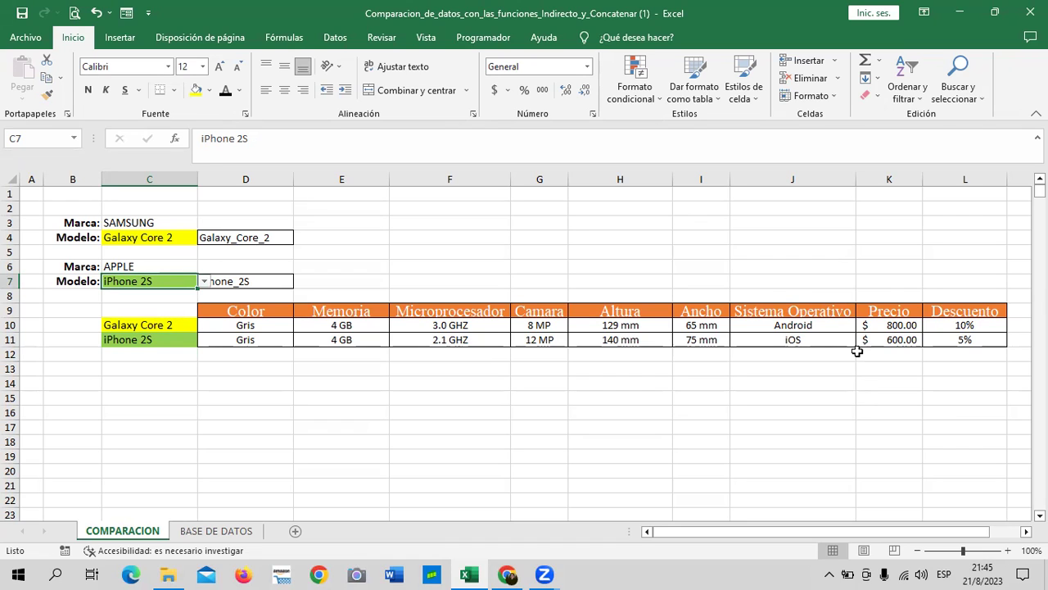
pyautogui.click(204, 281)
pyautogui.click(178, 305)
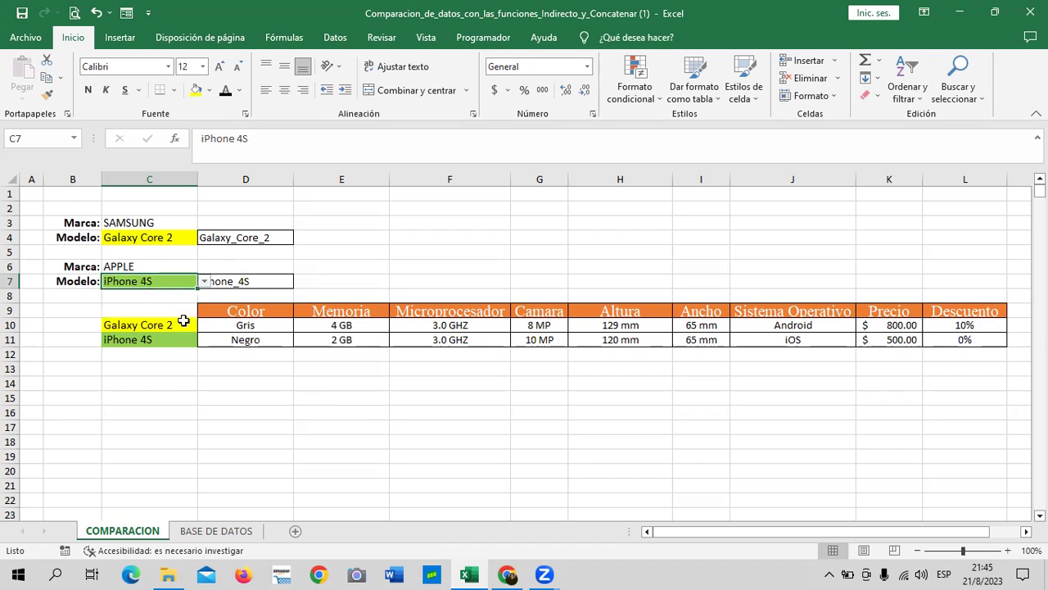
pyautogui.click(354, 443)
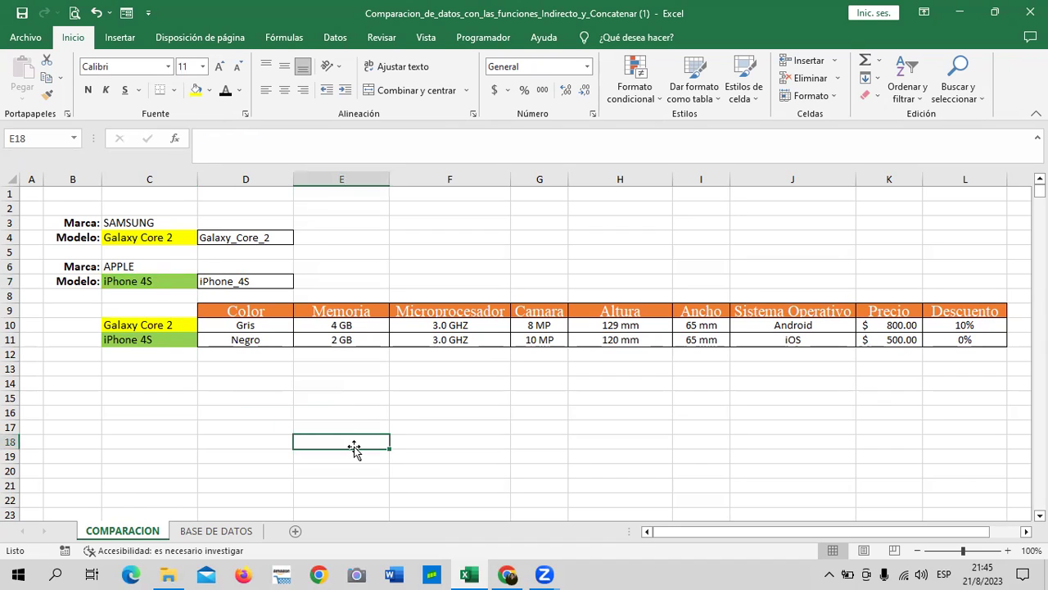
# - Select the two model names in C10:C11
pyautogui.click(344, 386)
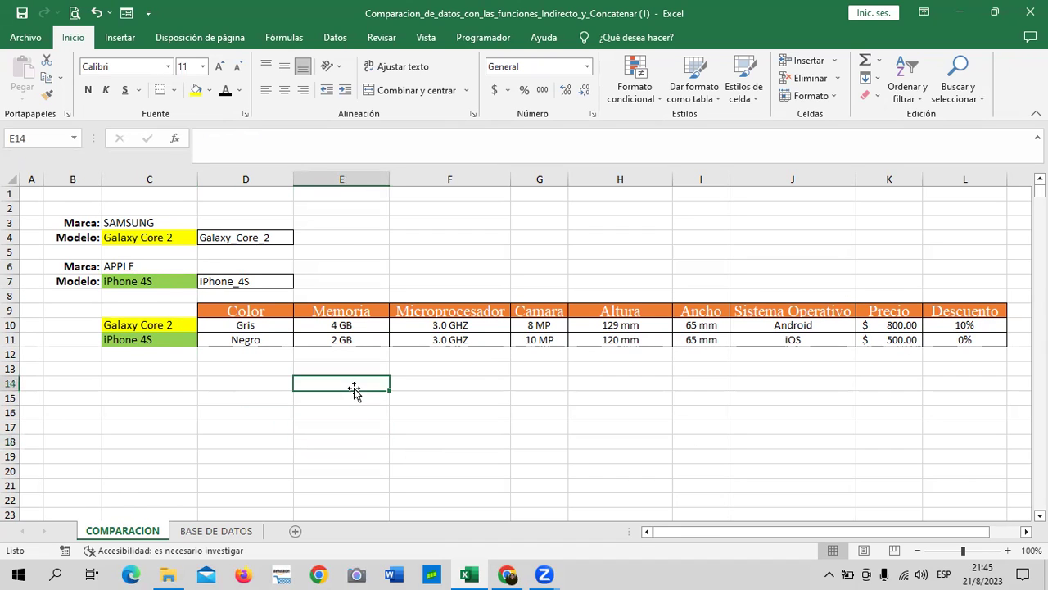
pyautogui.moveTo(276, 325); pyautogui.dragTo(217, 333)
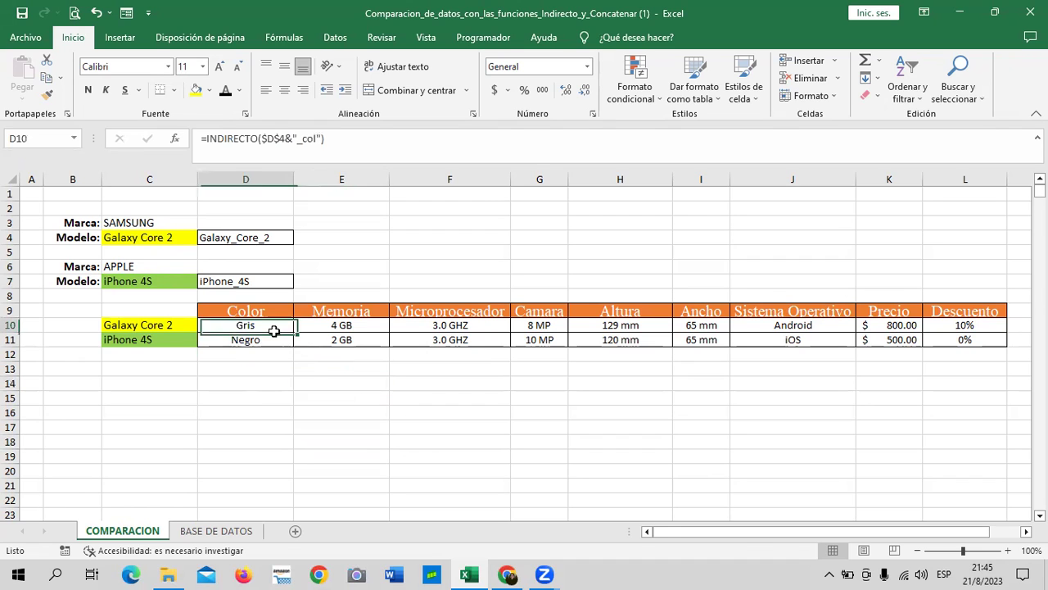
pyautogui.click(262, 397)
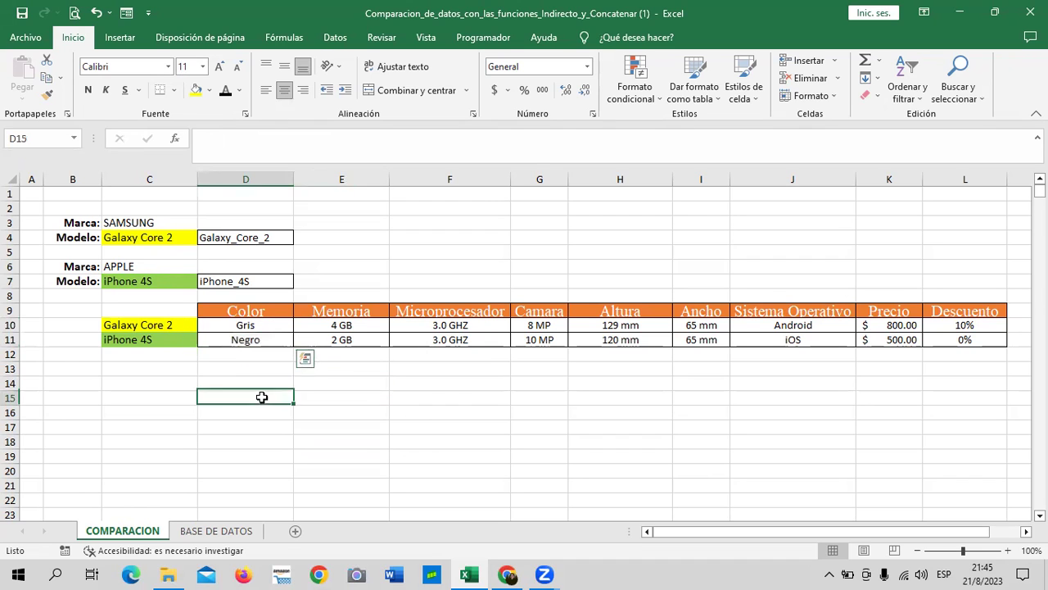
pyautogui.moveTo(182, 324); pyautogui.dragTo(178, 338)
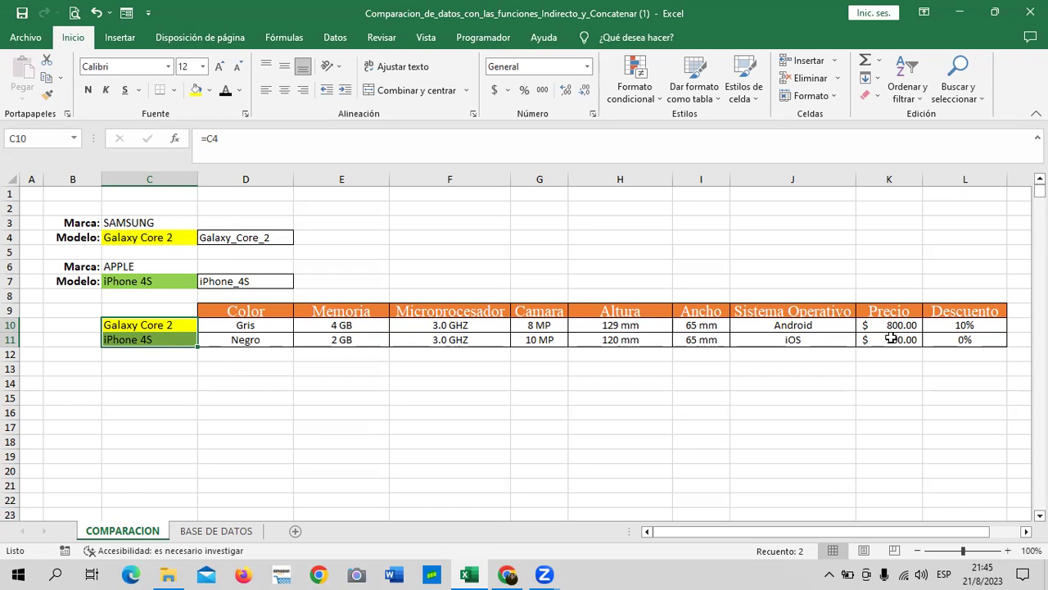
# - Add the Precio column to the selection, browse the Insert Chart dialog, and close it
pyautogui.keyDown('ctrl'); pyautogui.moveTo(891, 310); pyautogui.dragTo(883, 335); pyautogui.keyUp('ctrl')
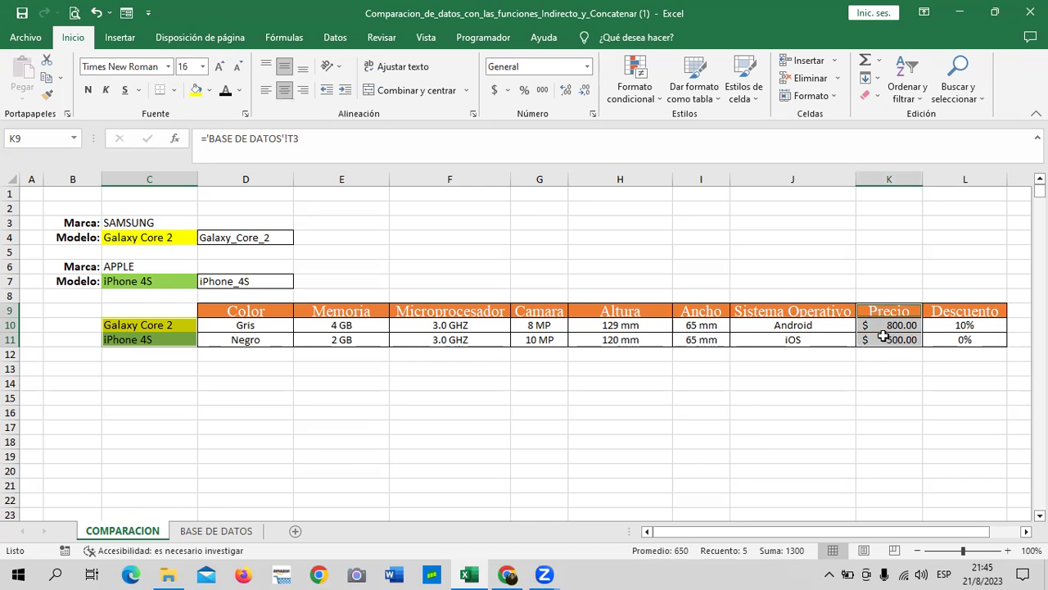
pyautogui.click(120, 38)
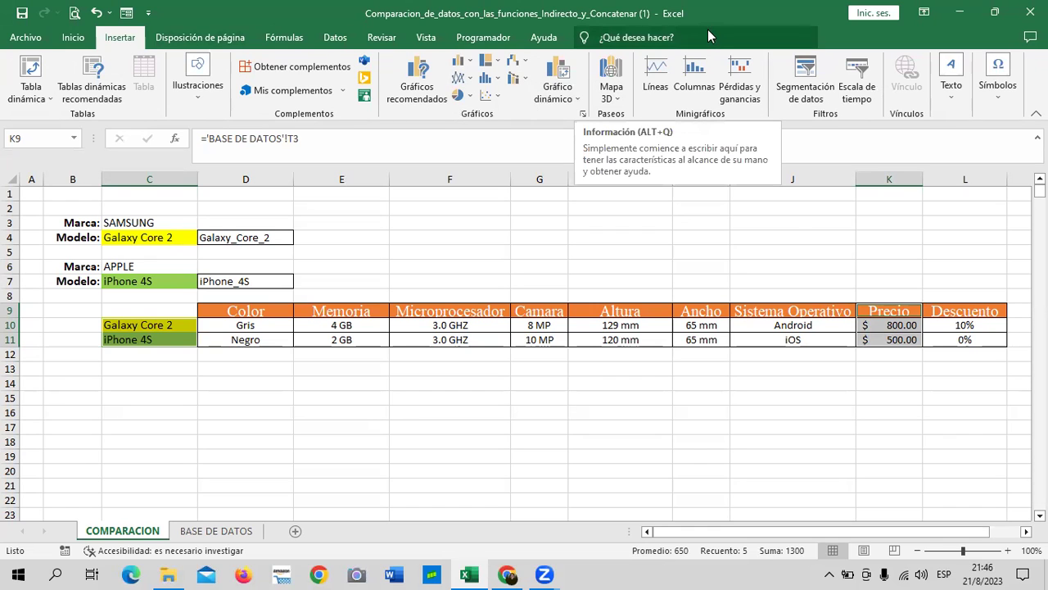
pyautogui.click(426, 79)
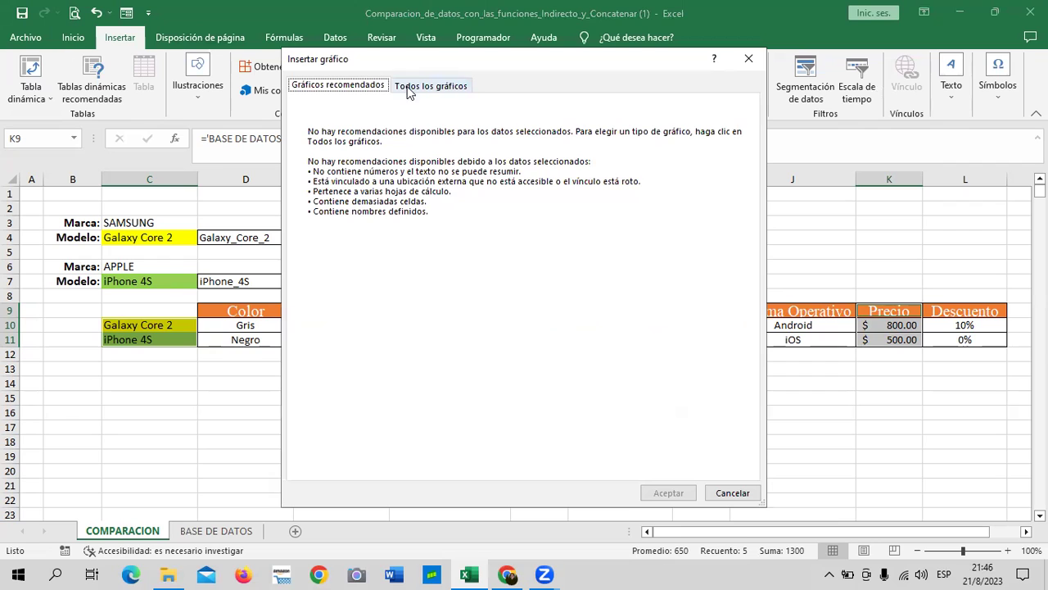
pyautogui.click(434, 89)
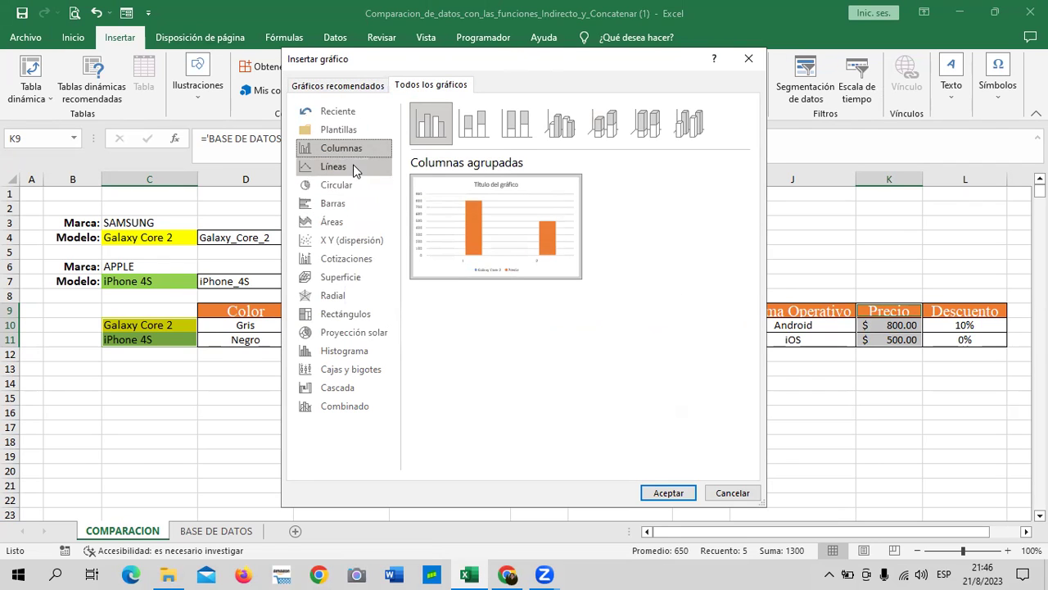
pyautogui.moveTo(553, 248)
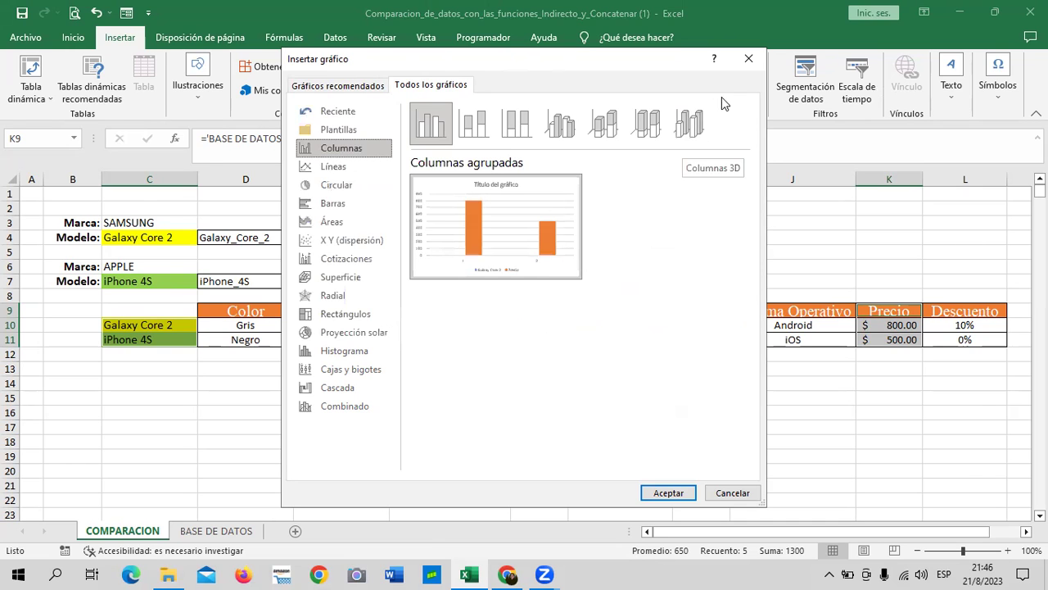
pyautogui.click(748, 58)
# - Reselect C10:C11 with prices K10:K11 and open Recommended Charts
pyautogui.moveTo(883, 468); pyautogui.dragTo(885, 456)
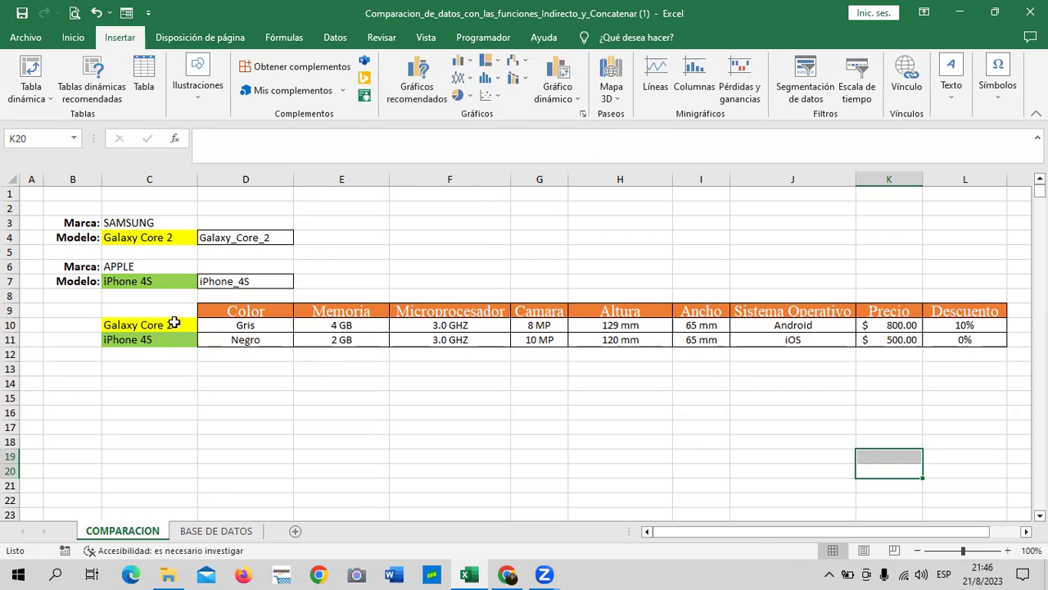
pyautogui.moveTo(172, 325); pyautogui.dragTo(171, 339)
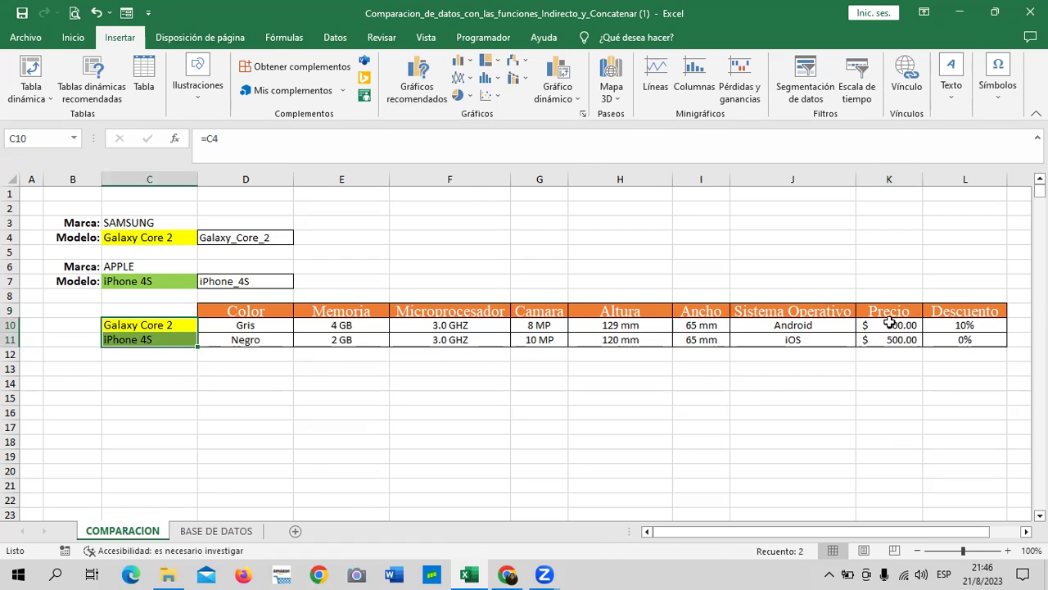
pyautogui.keyDown('ctrl'); pyautogui.moveTo(888, 325); pyautogui.dragTo(888, 339); pyautogui.keyUp('ctrl')
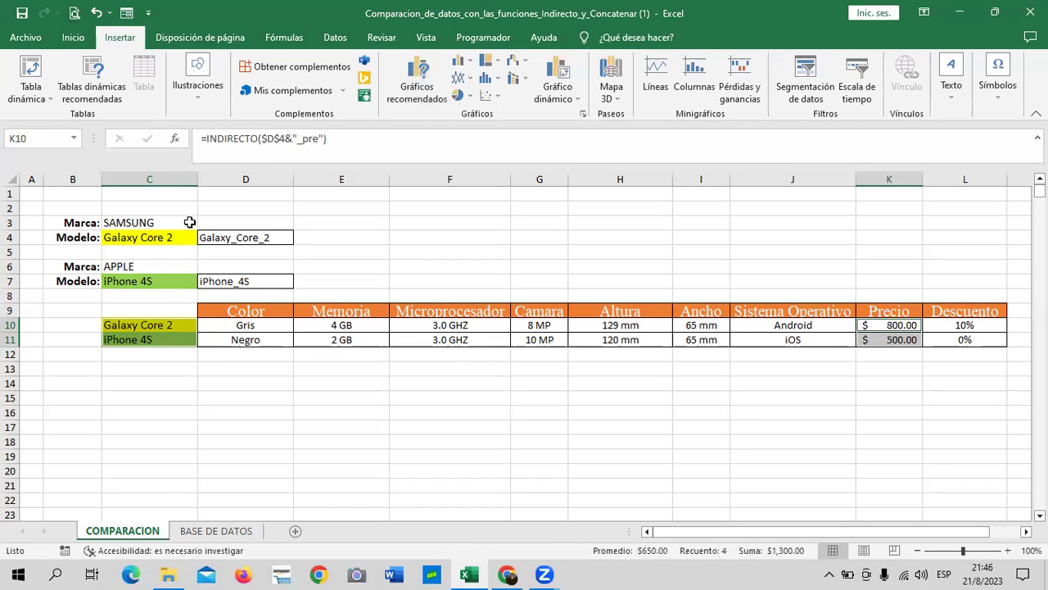
pyautogui.click(410, 86)
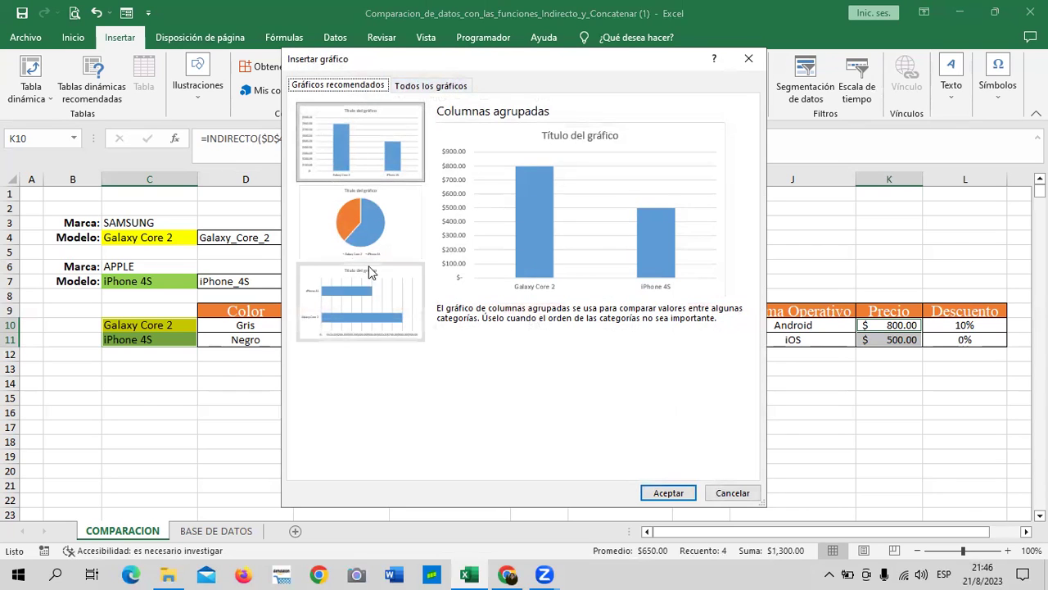
# - Preview the pie, clustered column and bar suggestions, then switch to All Charts
pyautogui.click(364, 231)
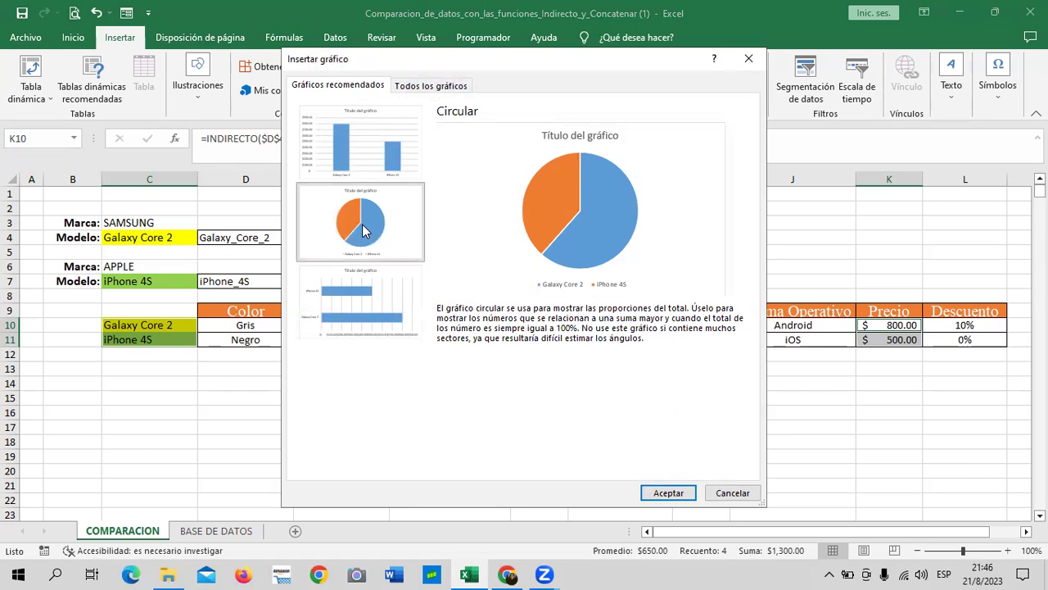
pyautogui.click(379, 154)
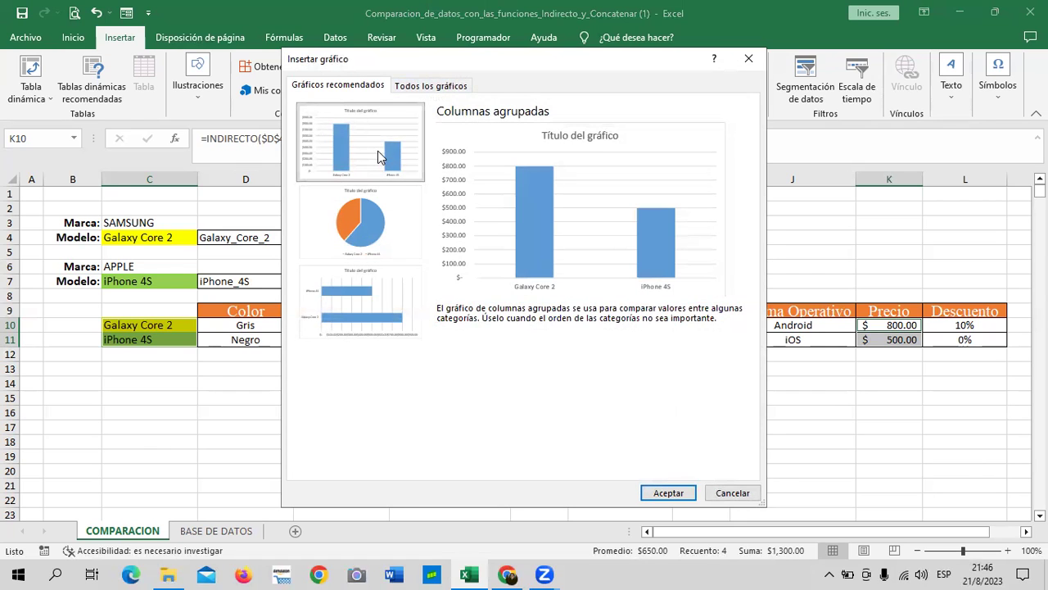
pyautogui.click(344, 235)
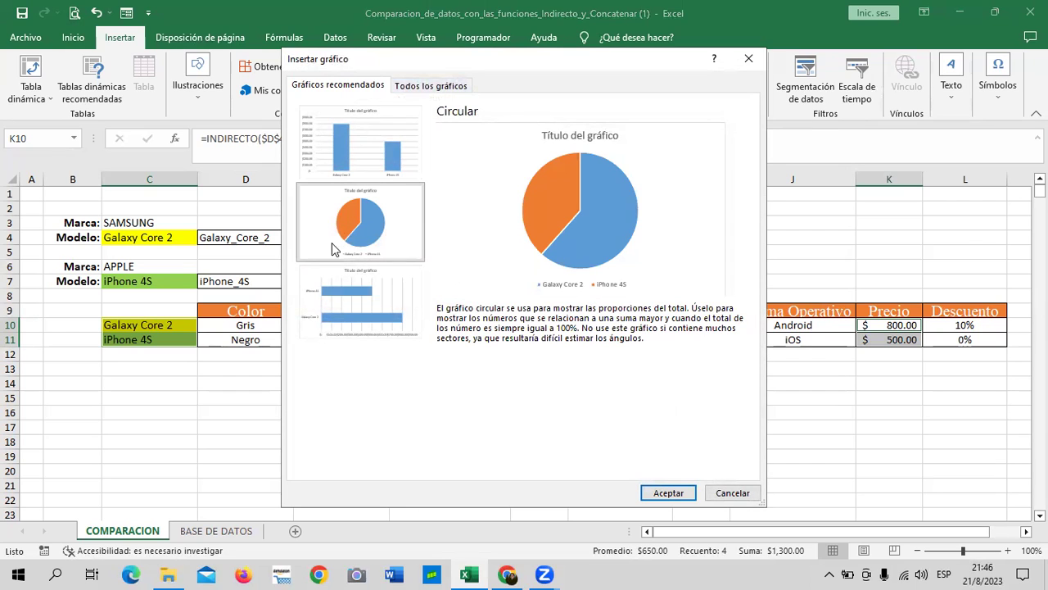
pyautogui.click(339, 309)
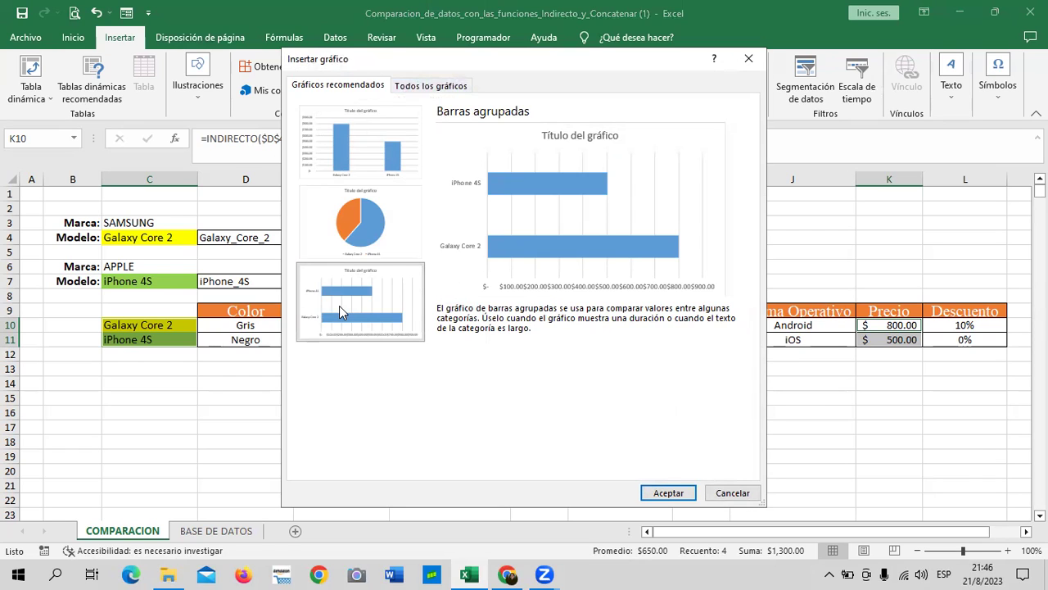
pyautogui.click(431, 86)
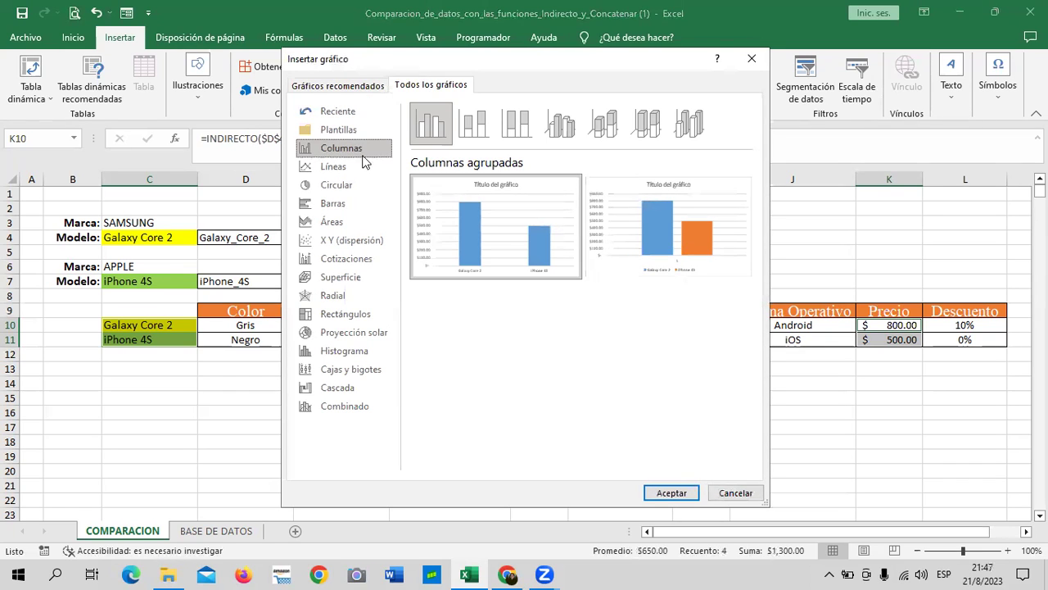
# - Browse the line, pie, bar, area, stock, surface and radar chart variants
pyautogui.click(333, 167)
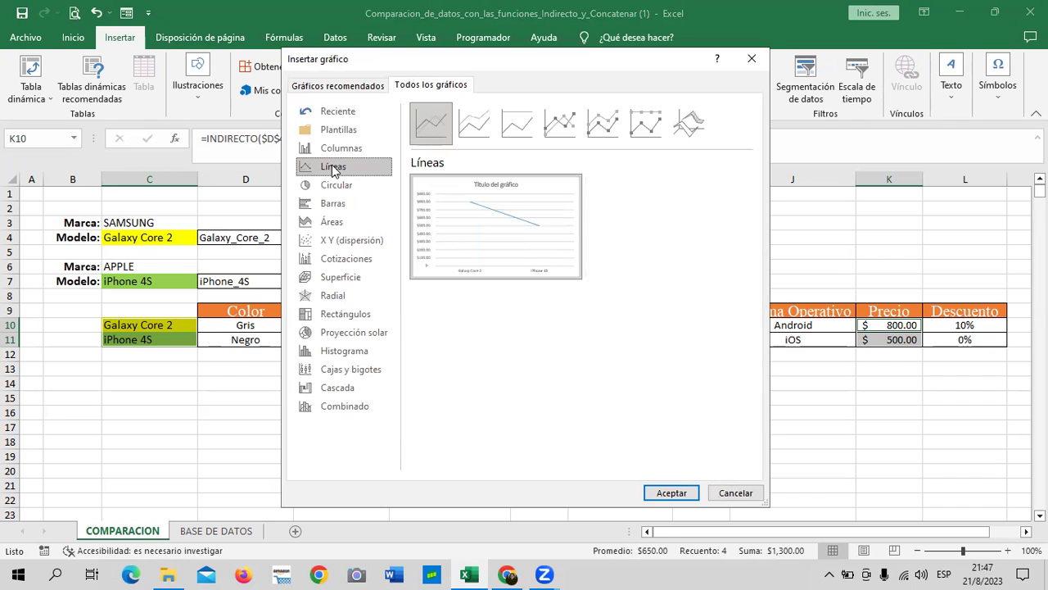
pyautogui.click(553, 127)
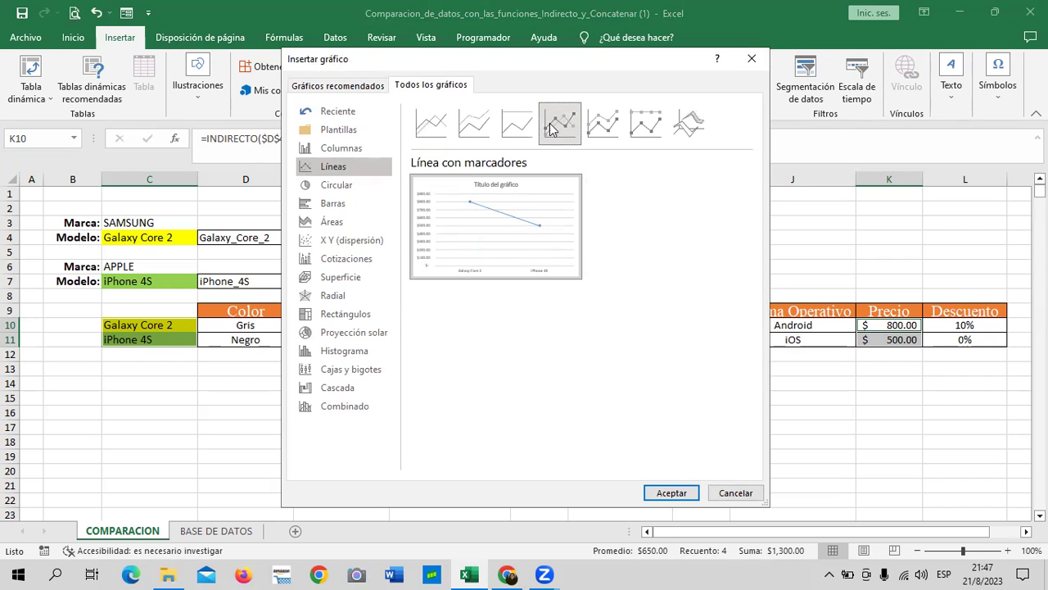
pyautogui.click(336, 185)
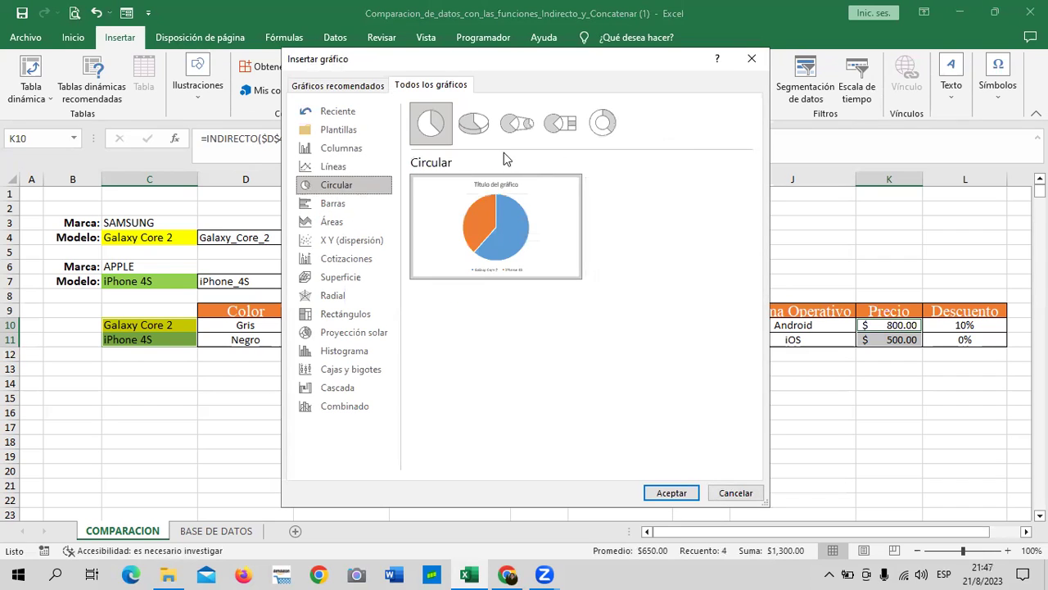
pyautogui.click(474, 122)
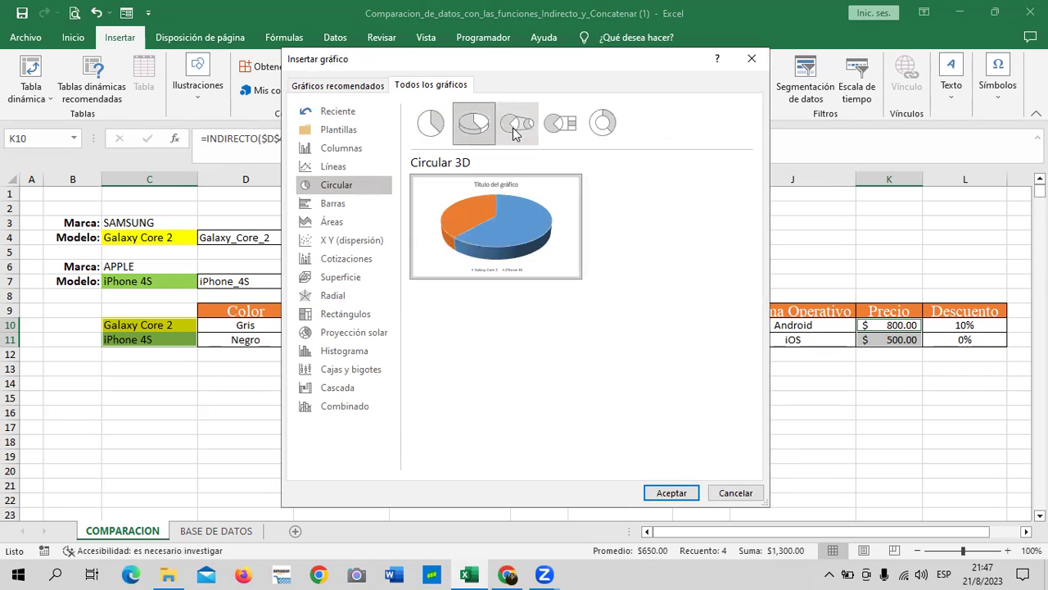
pyautogui.click(345, 209)
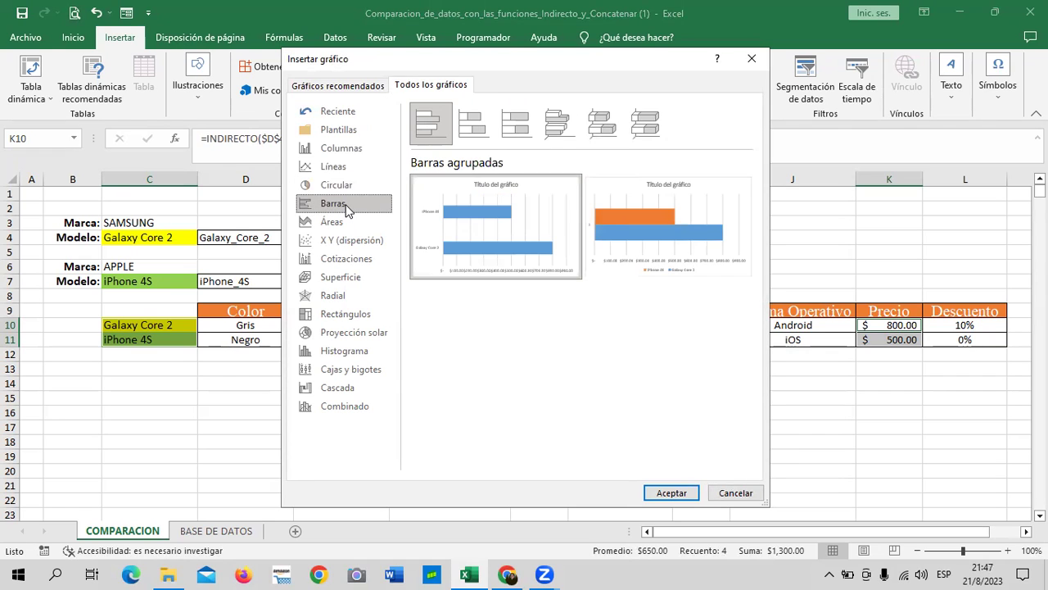
pyautogui.click(350, 222)
pyautogui.moveTo(490, 239)
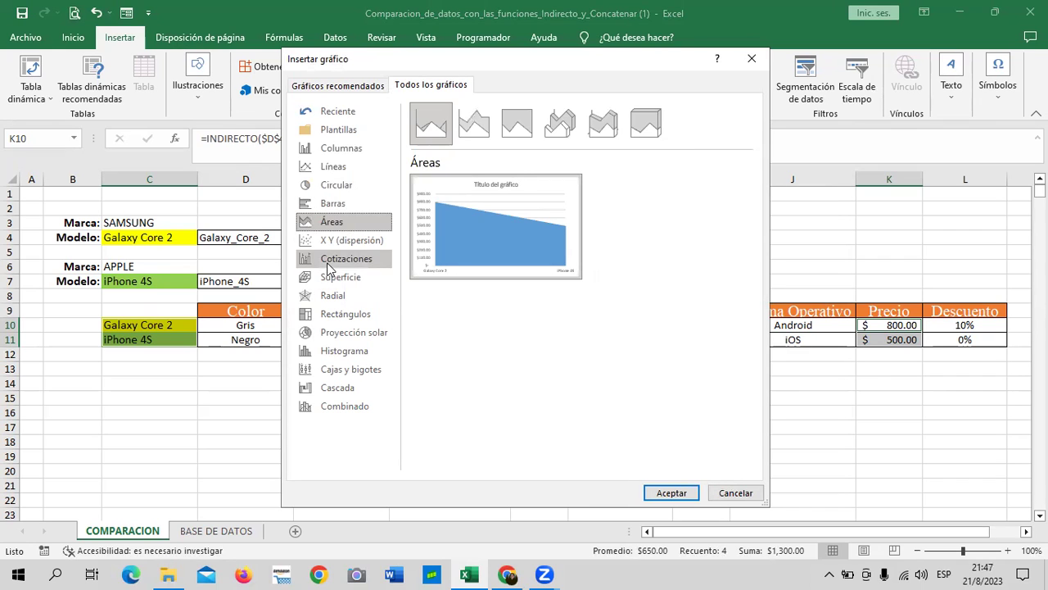
pyautogui.click(328, 261)
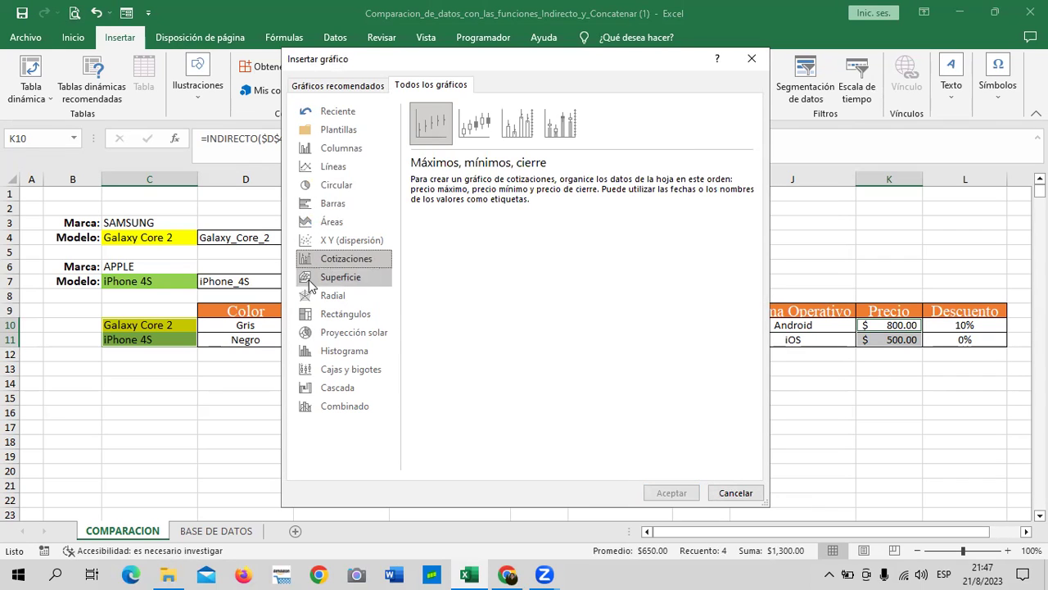
pyautogui.click(310, 283)
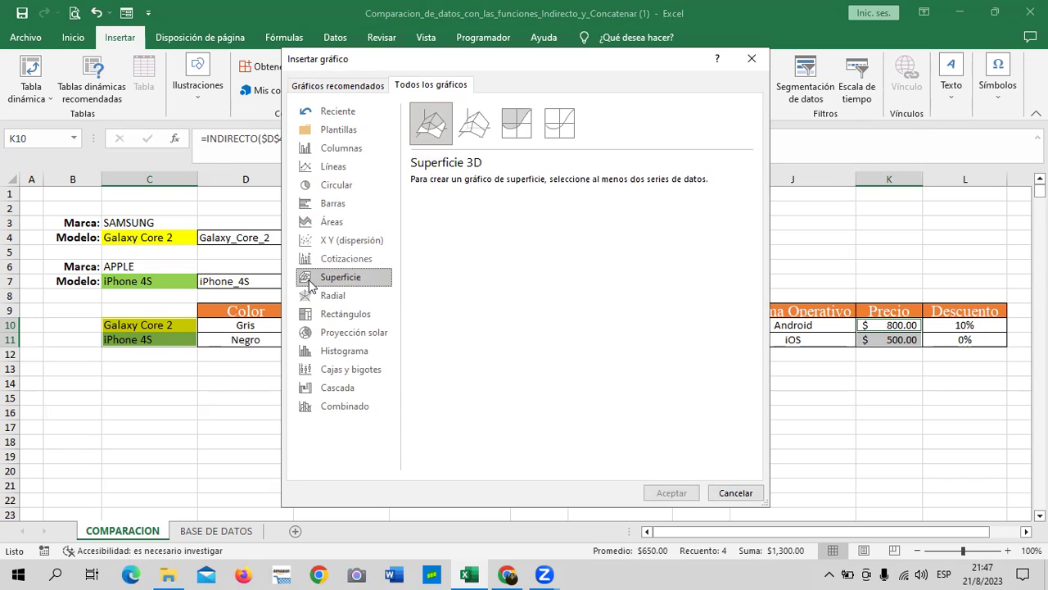
pyautogui.click(517, 124)
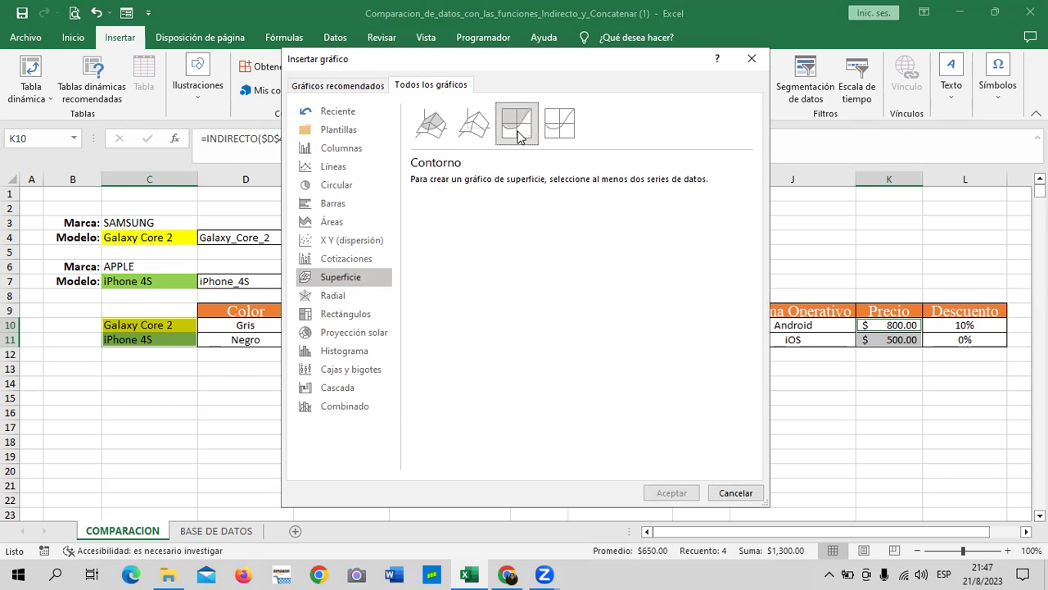
pyautogui.click(353, 295)
pyautogui.moveTo(491, 212)
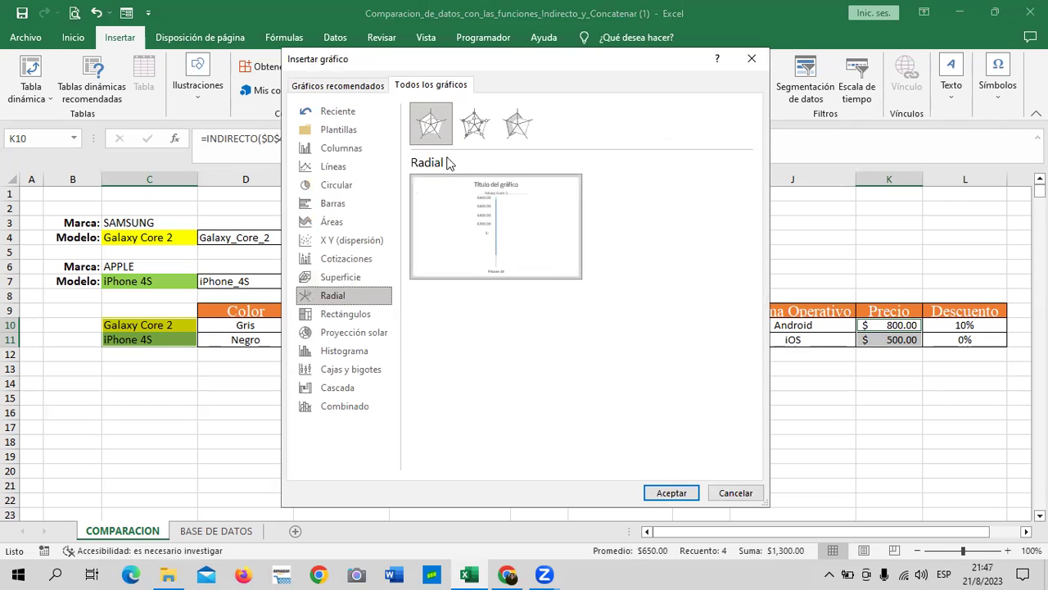
pyautogui.click(473, 127)
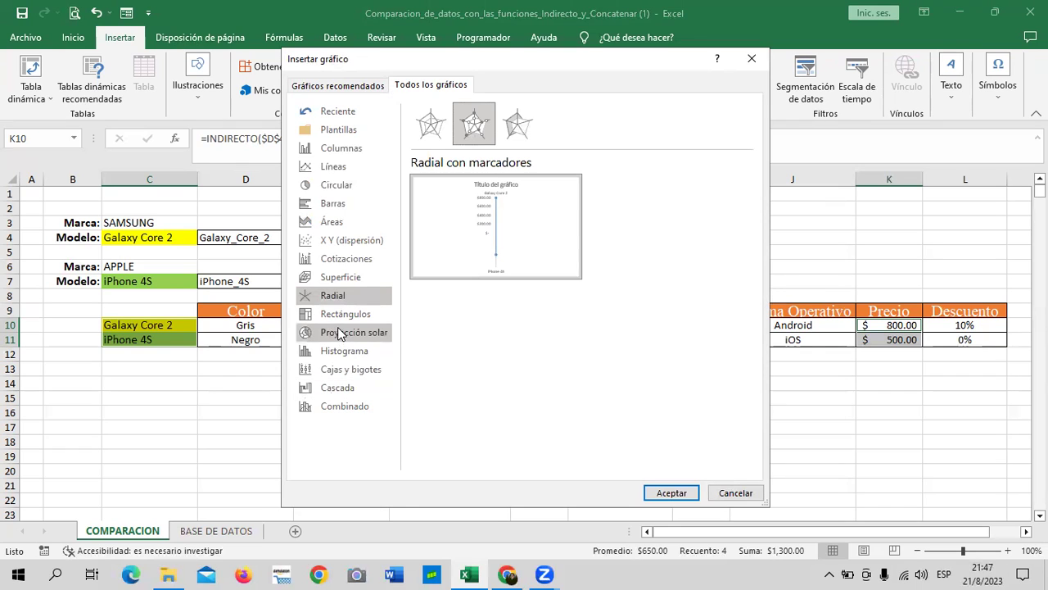
# - Look at sunburst, waterfall and combo types, then insert a 3D Column chart
pyautogui.click(337, 339)
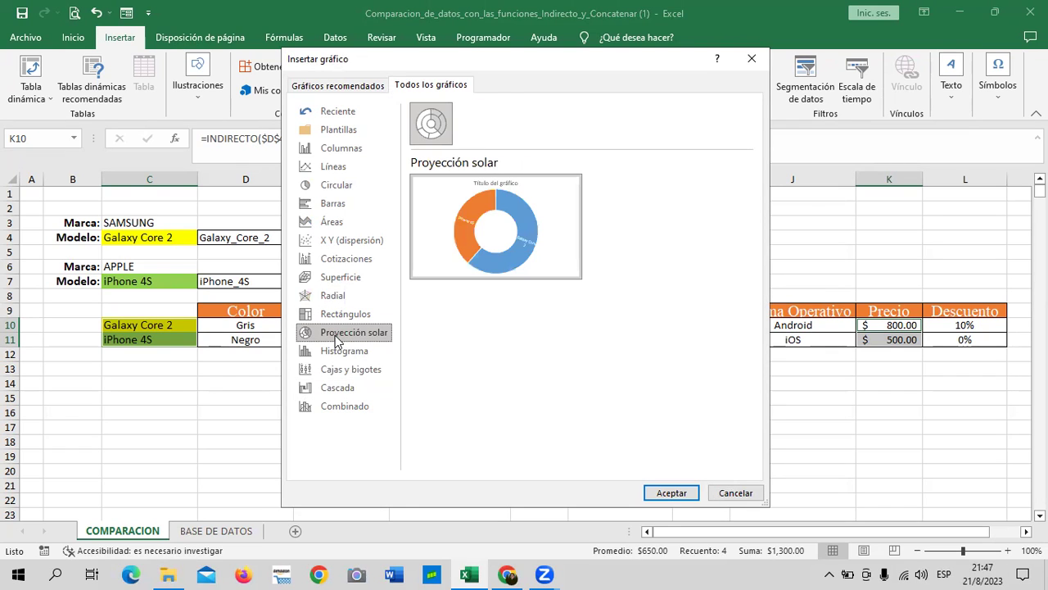
pyautogui.moveTo(480, 253)
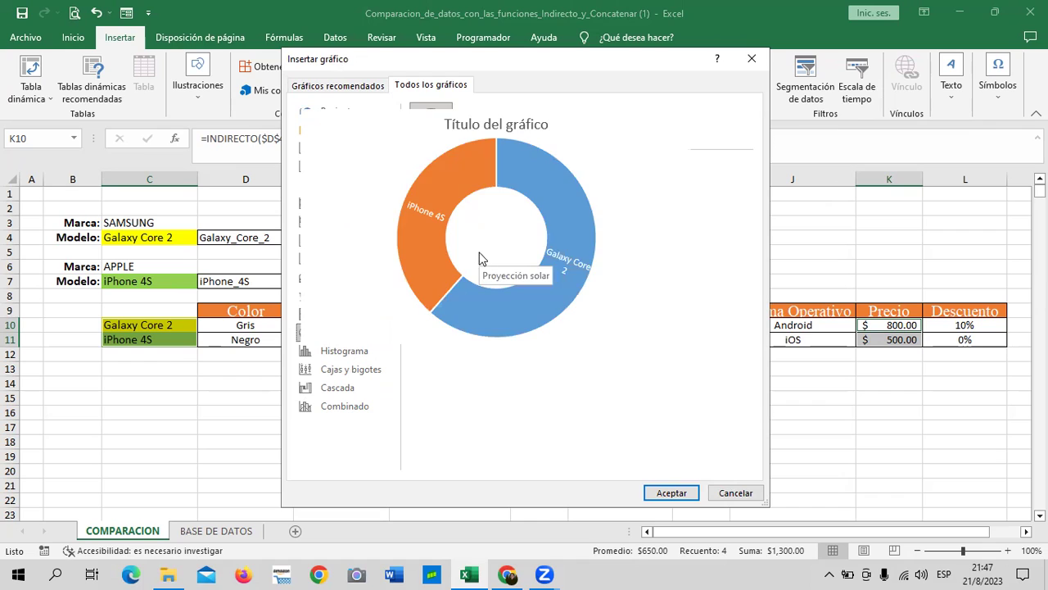
pyautogui.click(346, 393)
pyautogui.moveTo(497, 257)
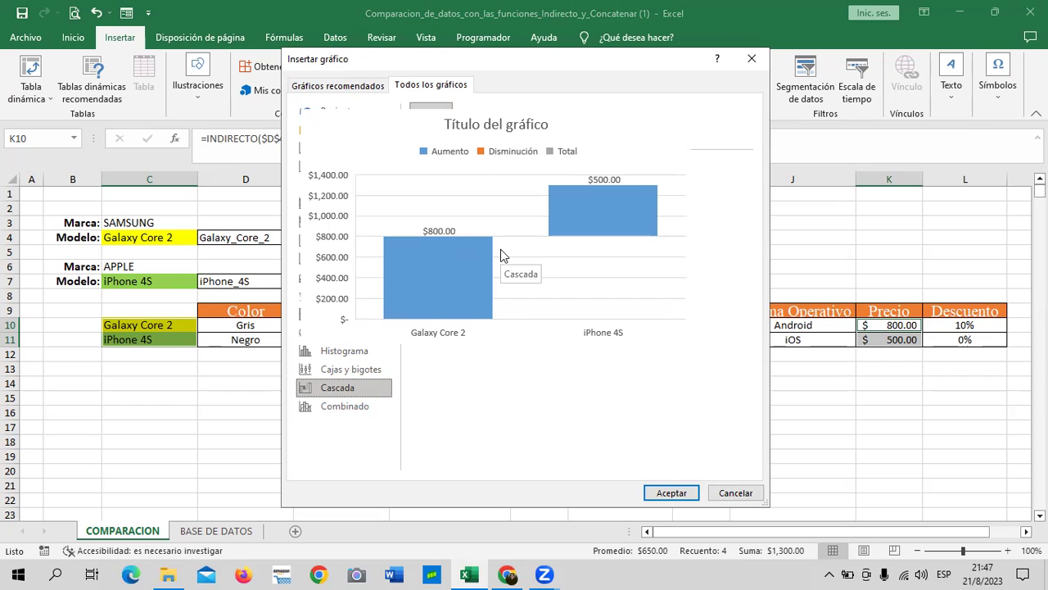
pyautogui.click(328, 409)
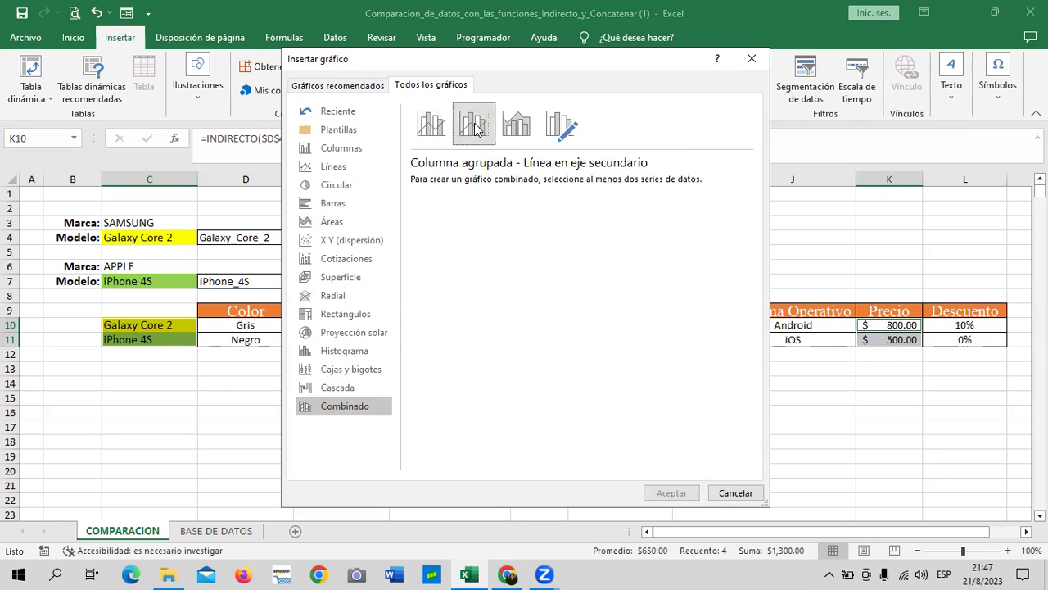
pyautogui.click(431, 124)
pyautogui.click(342, 149)
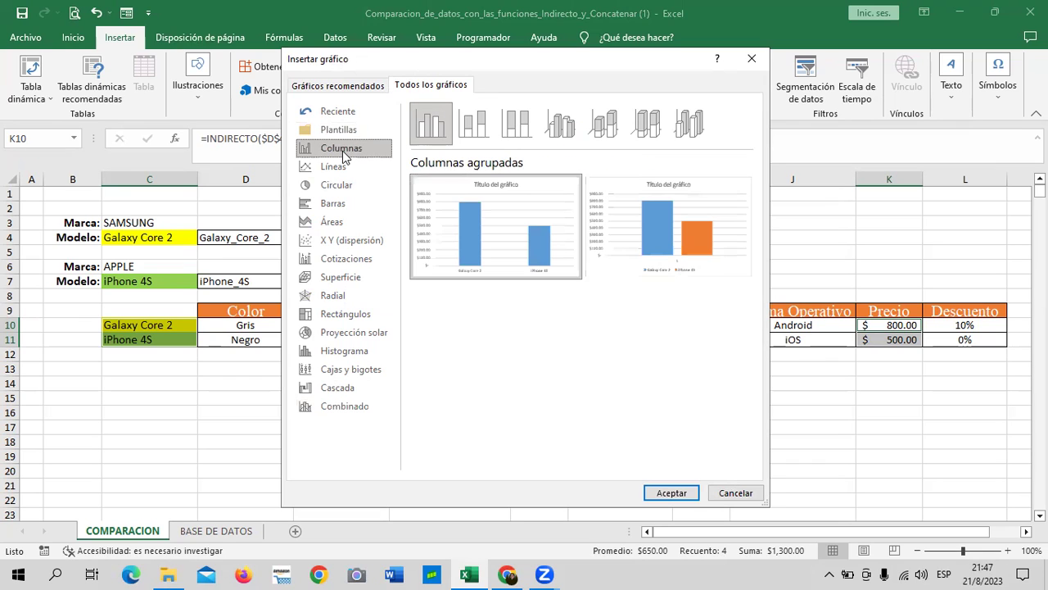
pyautogui.click(692, 131)
pyautogui.moveTo(656, 251)
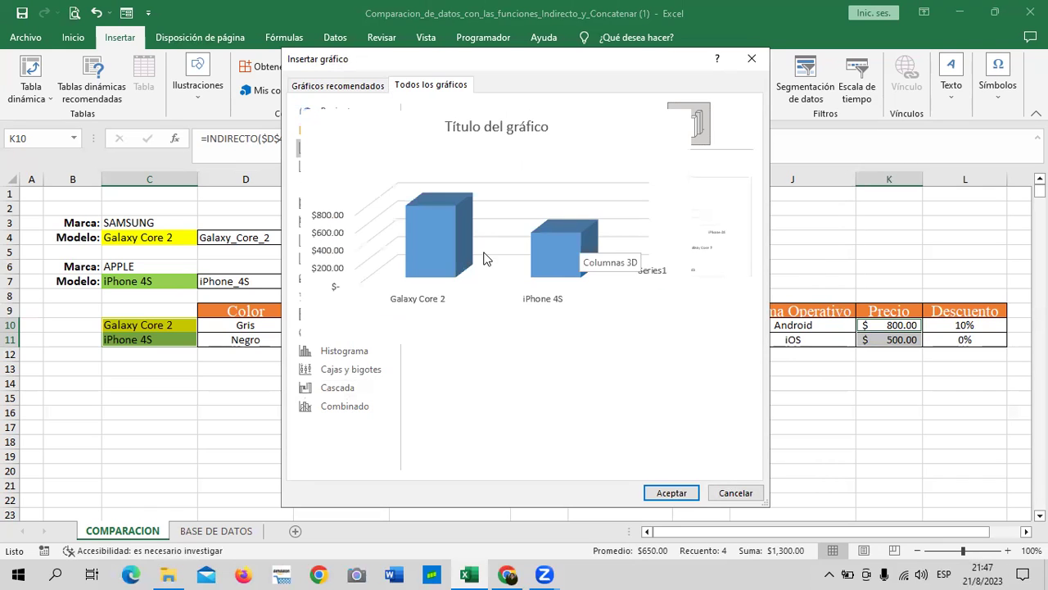
pyautogui.click(679, 493)
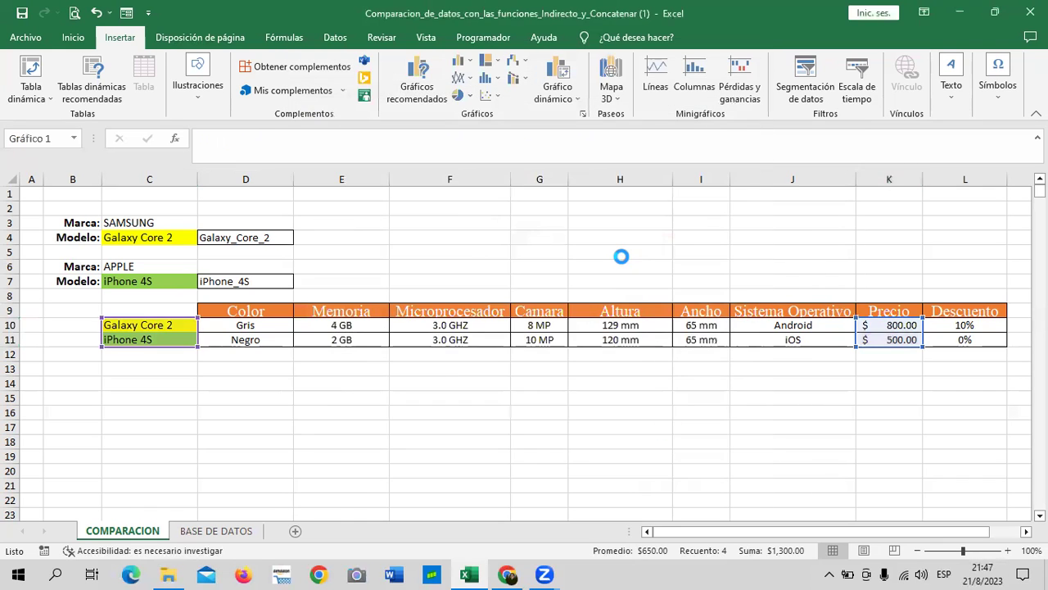
# - Move the chart below the table and title it 'PRECIO DE LOS CELULARES'
pyautogui.moveTo(621, 260); pyautogui.dragTo(610, 375)
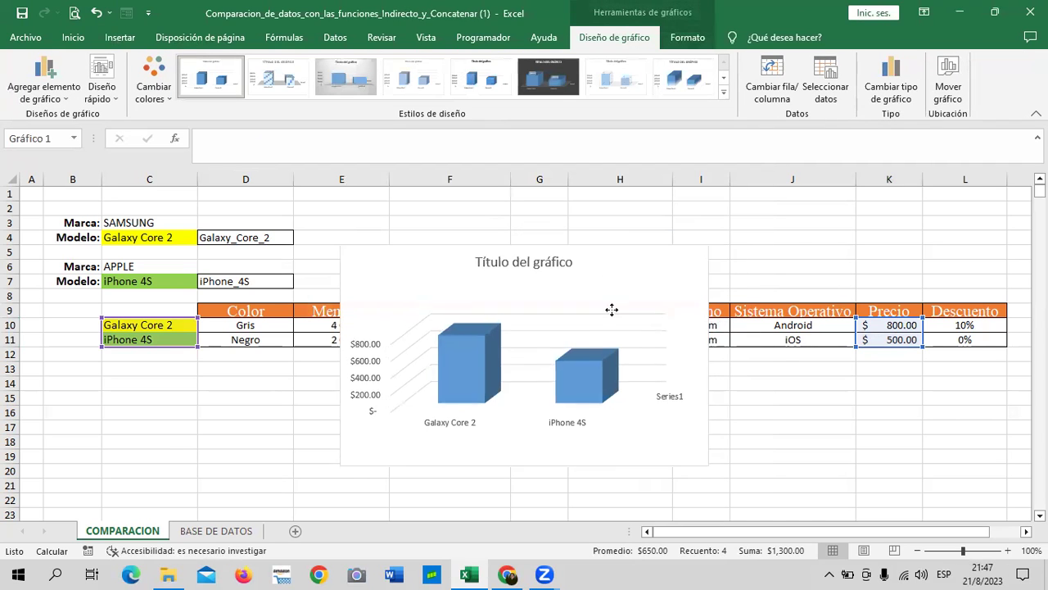
pyautogui.scroll(-2, 610, 375)
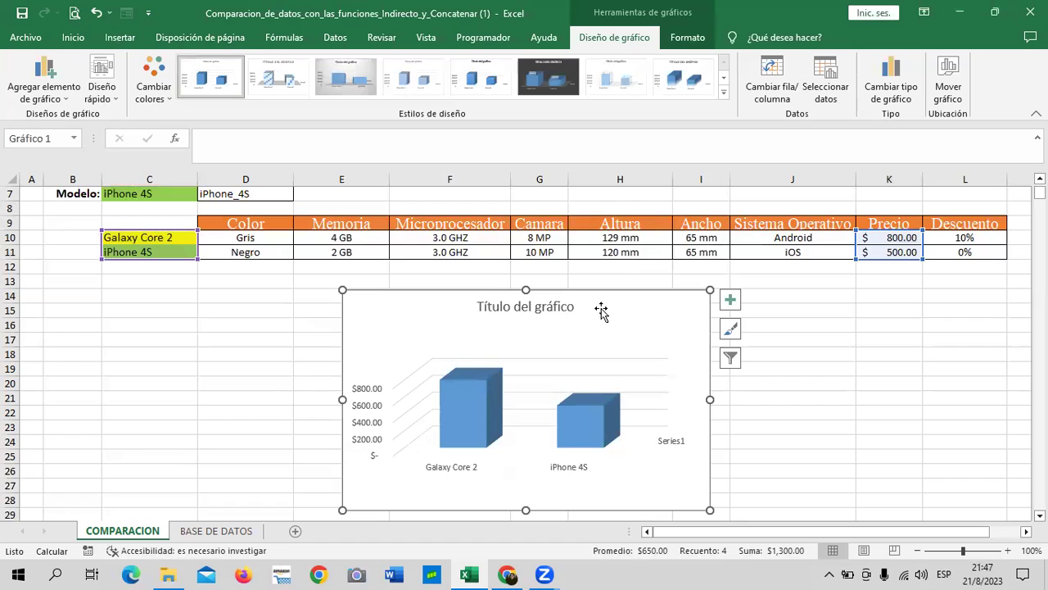
pyautogui.click(573, 305)
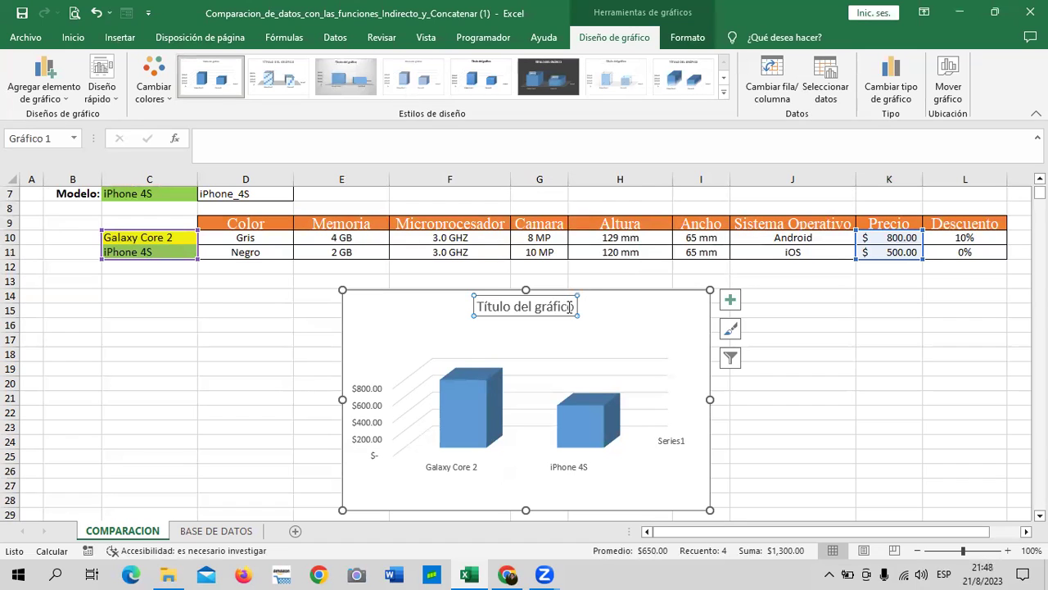
pyautogui.click(574, 306)
pyautogui.press('BackSpace')
pyautogui.press('BackSpace')
pyautogui.press('BackSpace')
pyautogui.press('BackSpace')
pyautogui.press('BackSpace')
pyautogui.press('BackSpace')
pyautogui.press('BackSpace')
pyautogui.press('BackSpace')
pyautogui.press('BackSpace')
pyautogui.press('BackSpace')
pyautogui.press('BackSpace')
pyautogui.press('BackSpace')
pyautogui.press('BackSpace')
pyautogui.press('BackSpace')
pyautogui.press('BackSpace')
pyautogui.press('BackSpace')
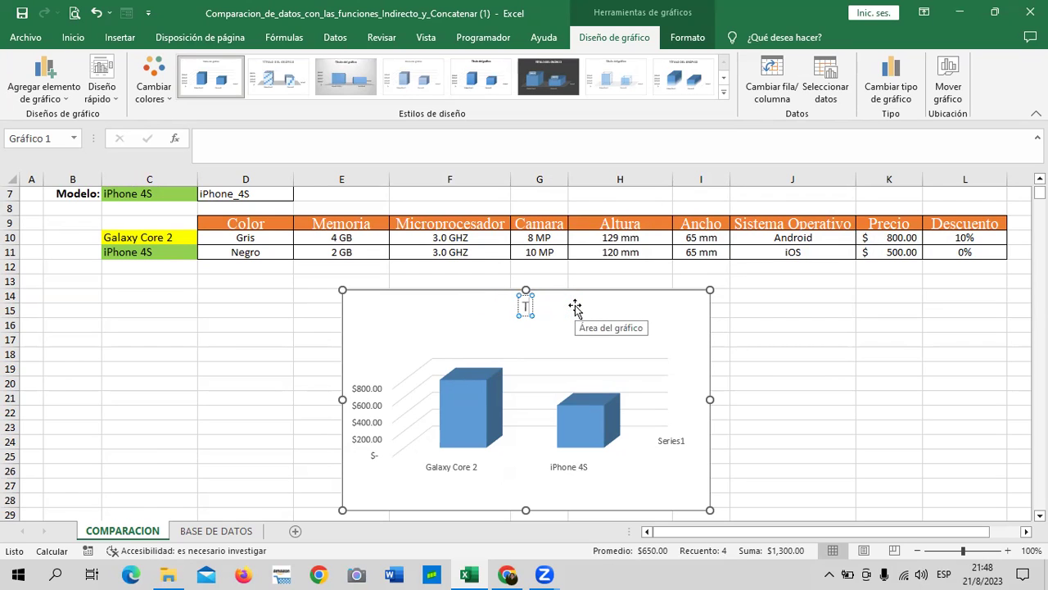
pyautogui.write('PRecio')
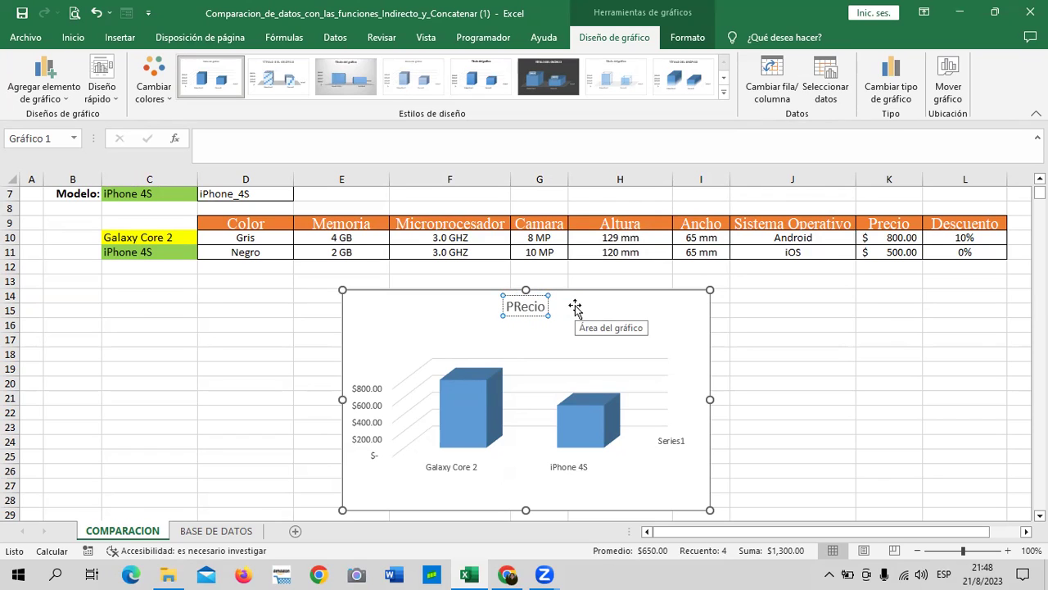
pyautogui.press('capslock')
pyautogui.press('BackSpace')
pyautogui.press('BackSpace')
pyautogui.press('BackSpace')
pyautogui.press('BackSpace')
pyautogui.write('ECIO DE LOS S')
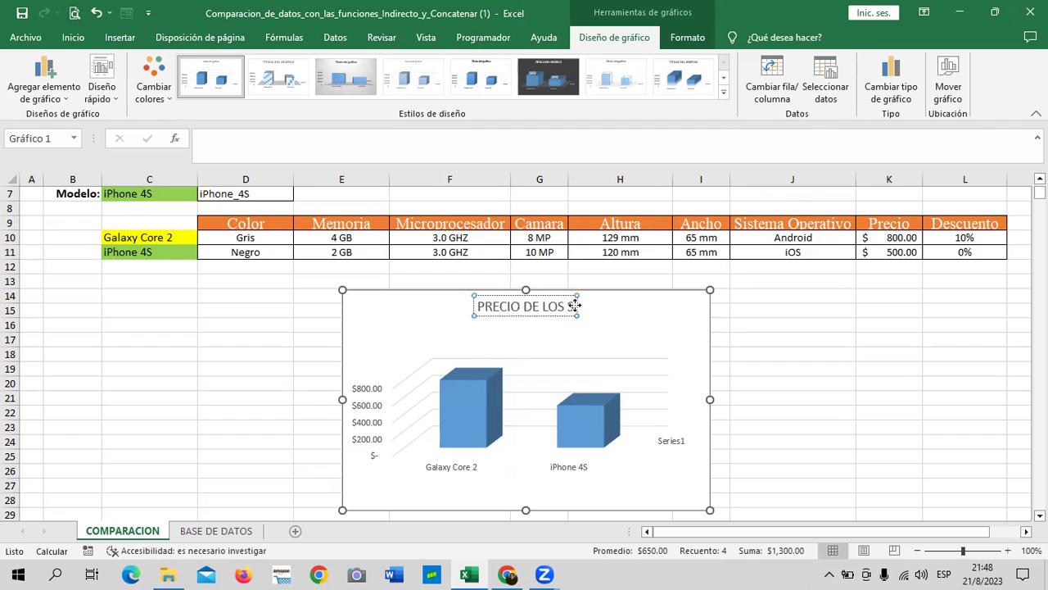
pyautogui.press('BackSpace')
pyautogui.write('CELULARES')
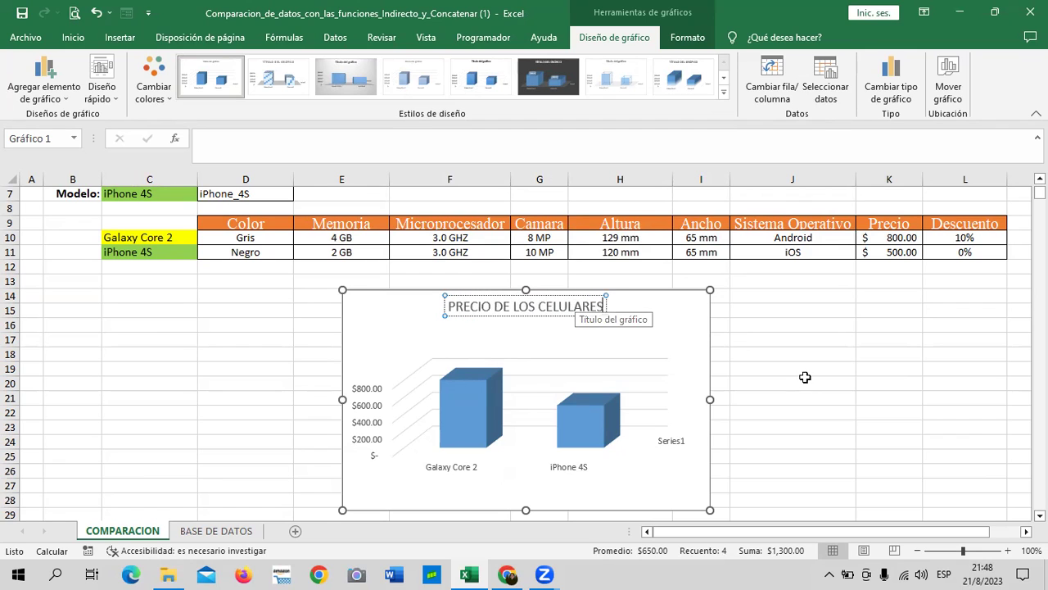
pyautogui.click(800, 384)
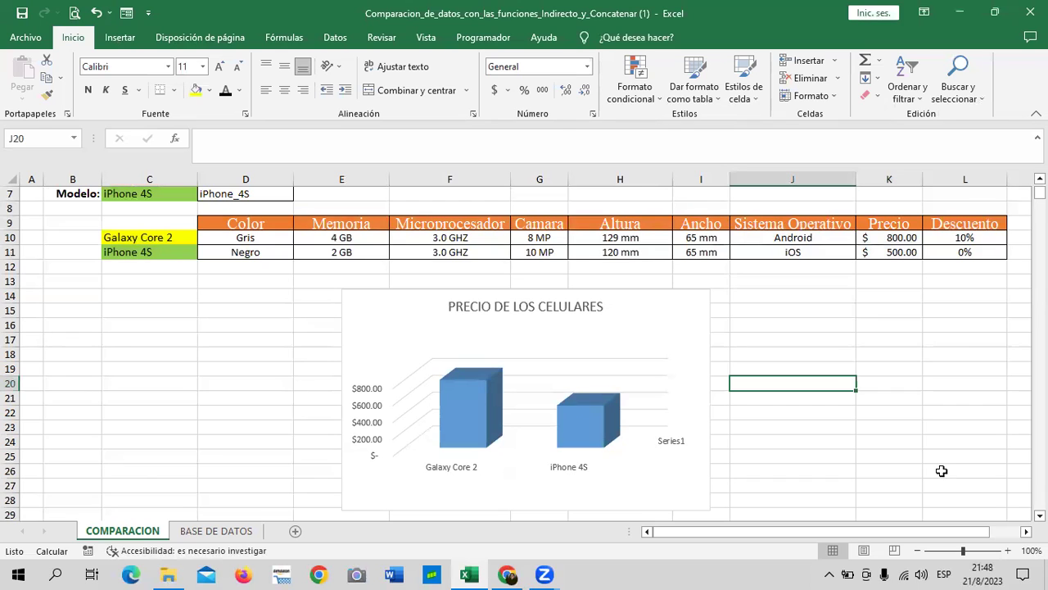
# - Add $800.00 and $500.00 data labels to the price chart's bars
pyautogui.click(483, 406)
pyautogui.click(601, 428)
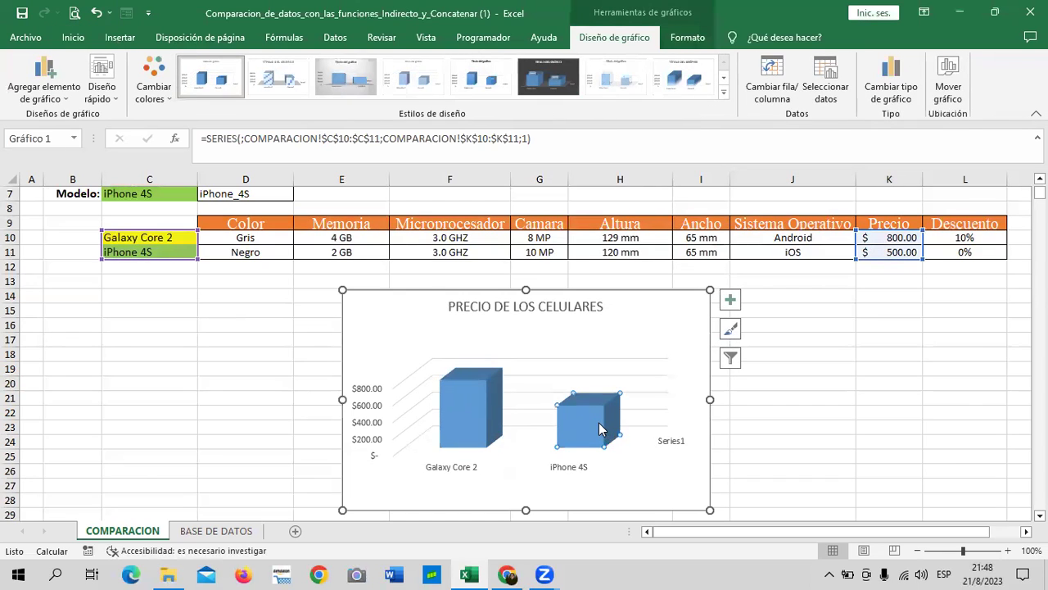
pyautogui.click(727, 301)
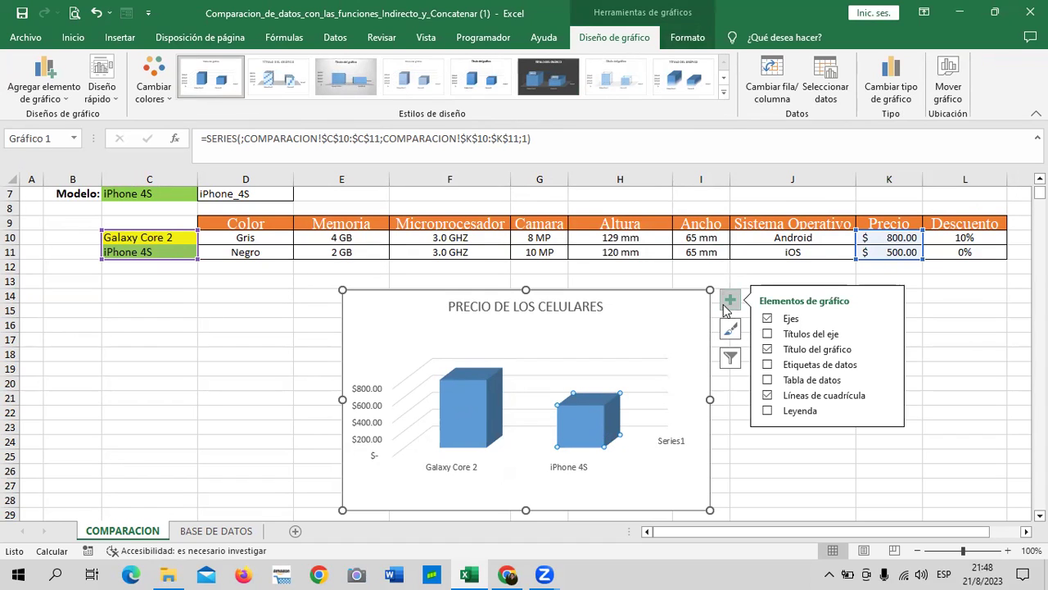
pyautogui.click(779, 333)
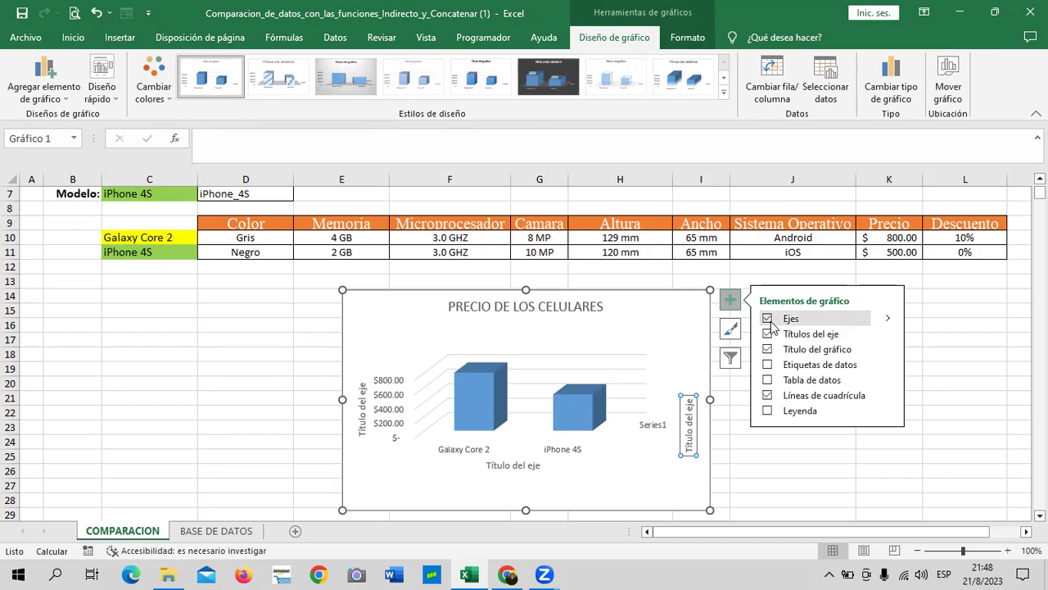
pyautogui.click(768, 318)
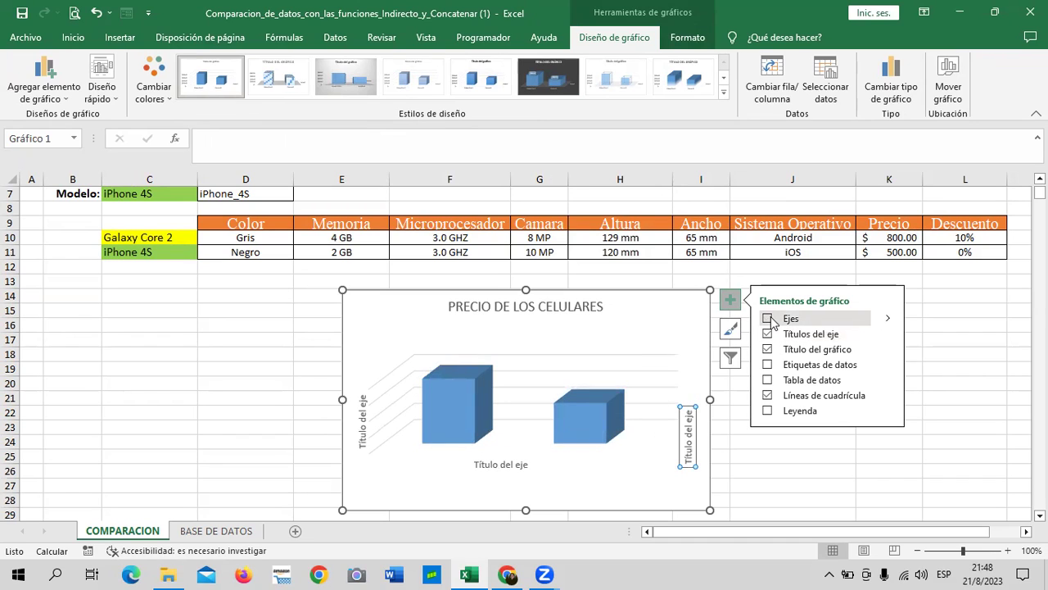
pyautogui.click(768, 366)
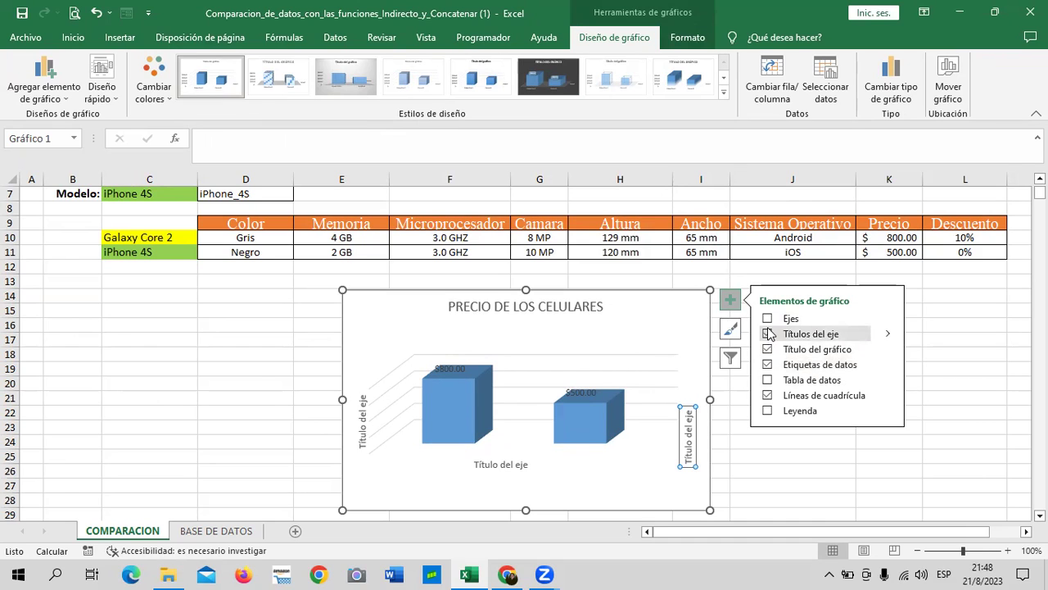
# - Remove the axis titles and legend, and restore the chart's value and model-name axes
pyautogui.click(768, 334)
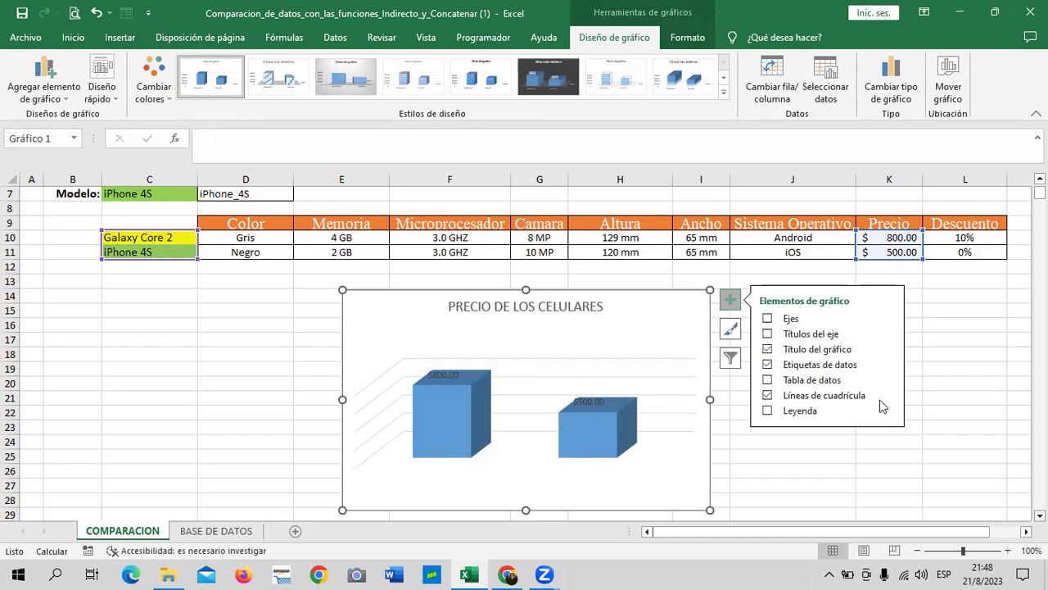
pyautogui.click(768, 412)
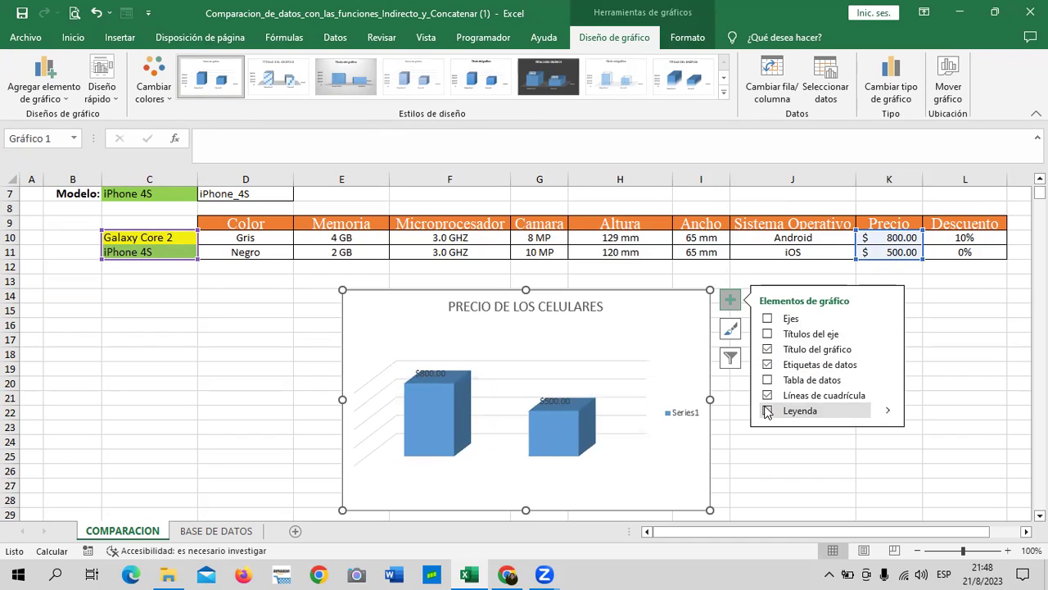
pyautogui.click(767, 410)
pyautogui.click(592, 428)
pyautogui.click(419, 424)
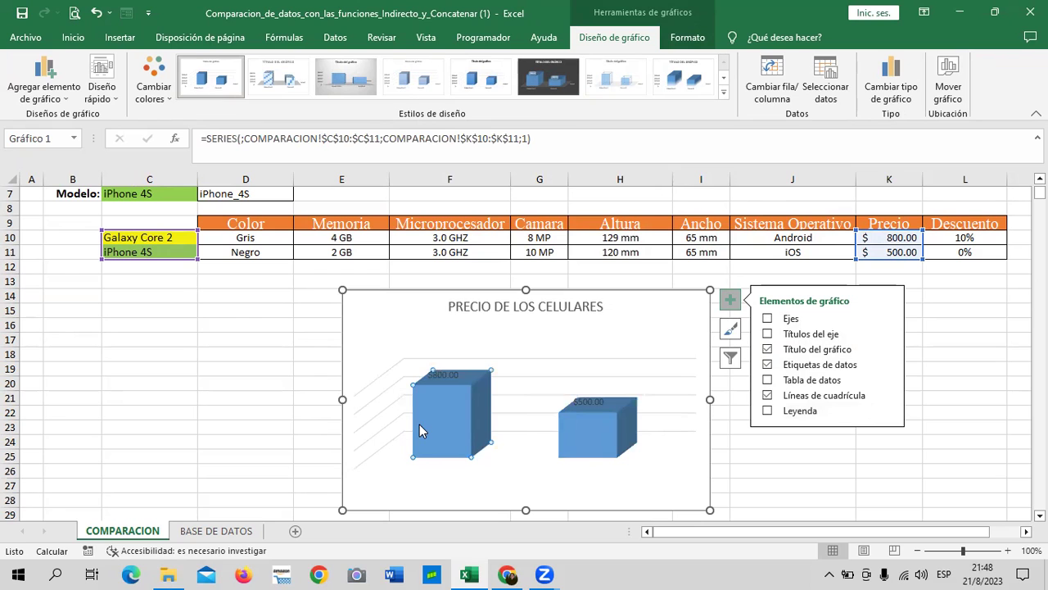
pyautogui.click(767, 318)
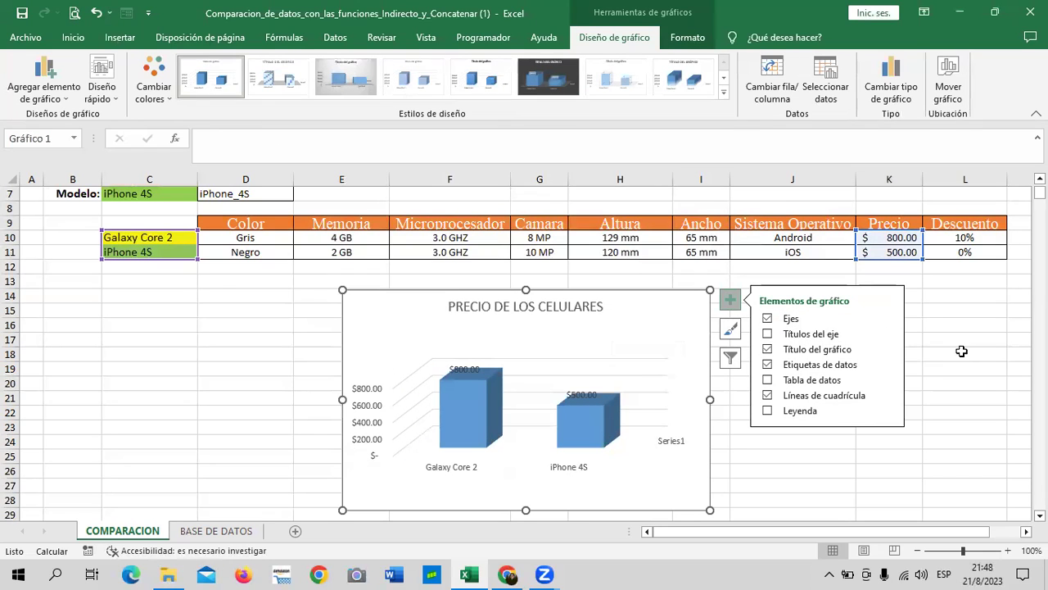
pyautogui.click(960, 352)
pyautogui.click(631, 327)
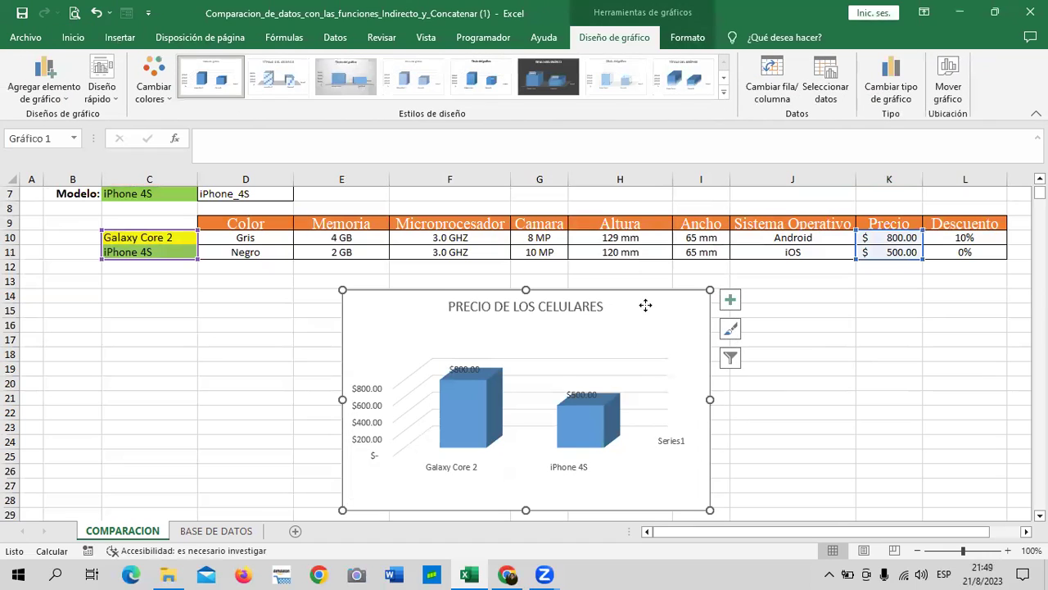
# - Move the price chart left beneath the comparison table under columns C to F, with Formato tools shown
pyautogui.moveTo(643, 304); pyautogui.dragTo(646, 329)
pyautogui.scroll(-2, 646, 328)
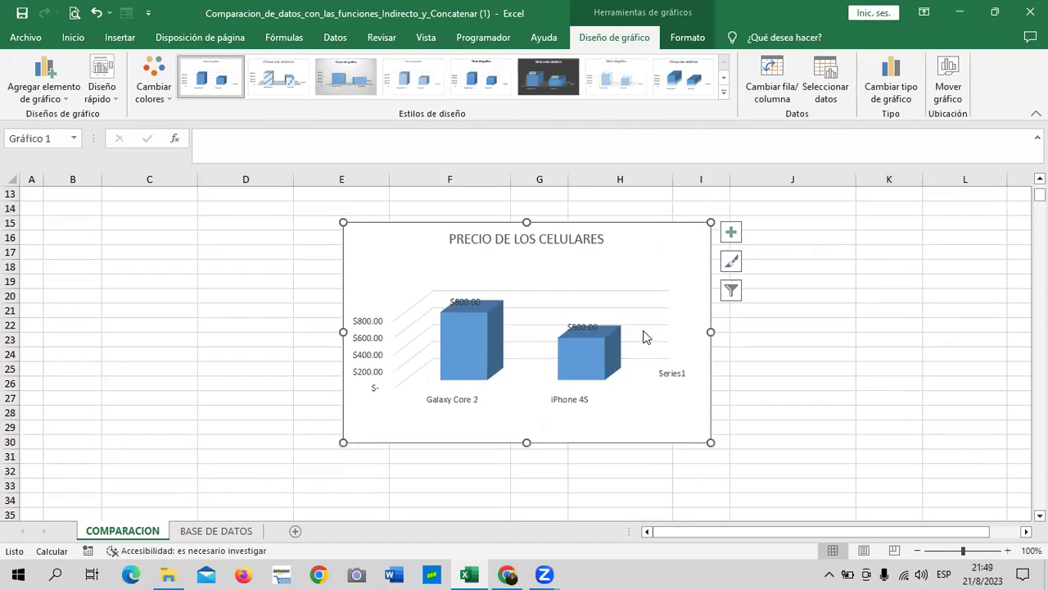
pyautogui.scroll(1, 644, 334)
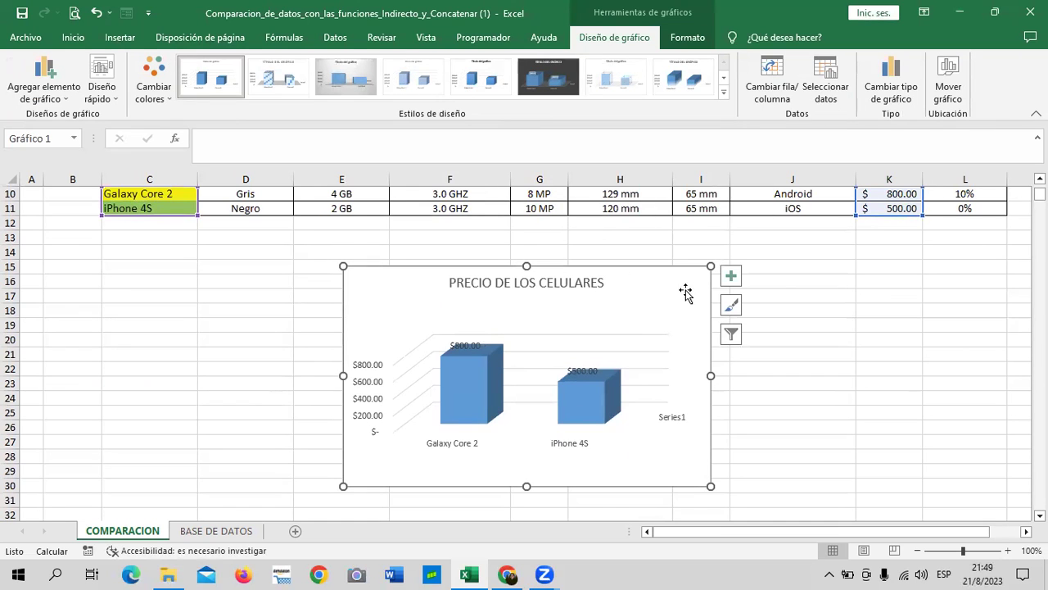
pyautogui.scroll(1, 683, 298)
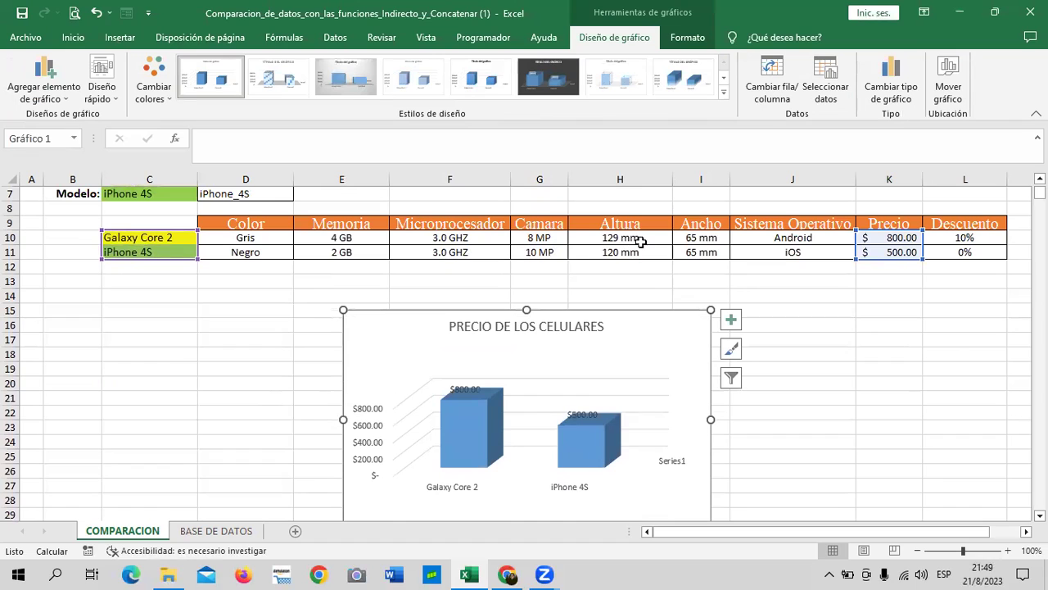
pyautogui.moveTo(634, 326); pyautogui.dragTo(422, 317)
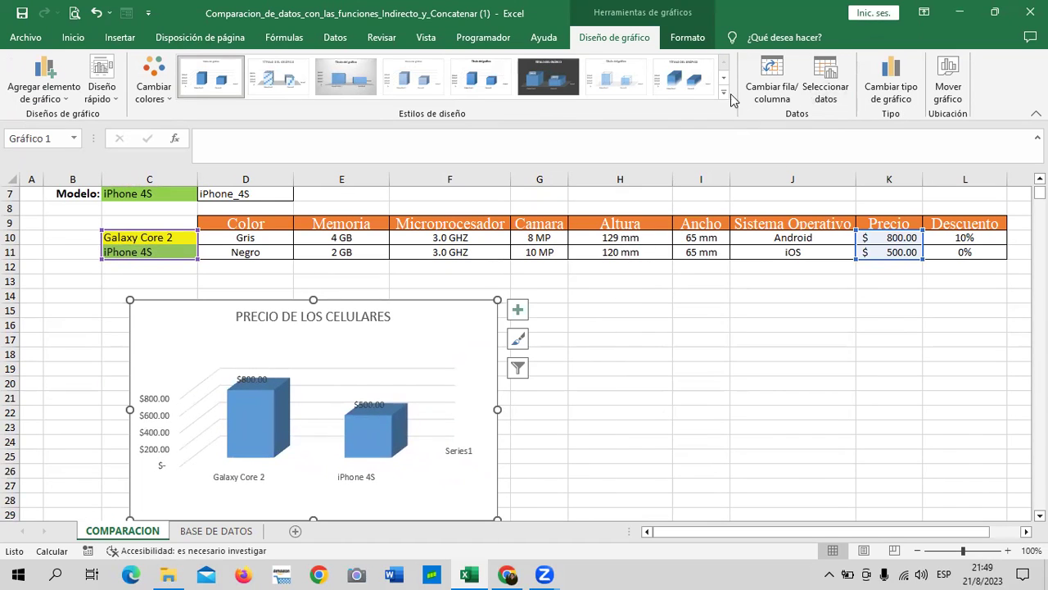
pyautogui.click(686, 38)
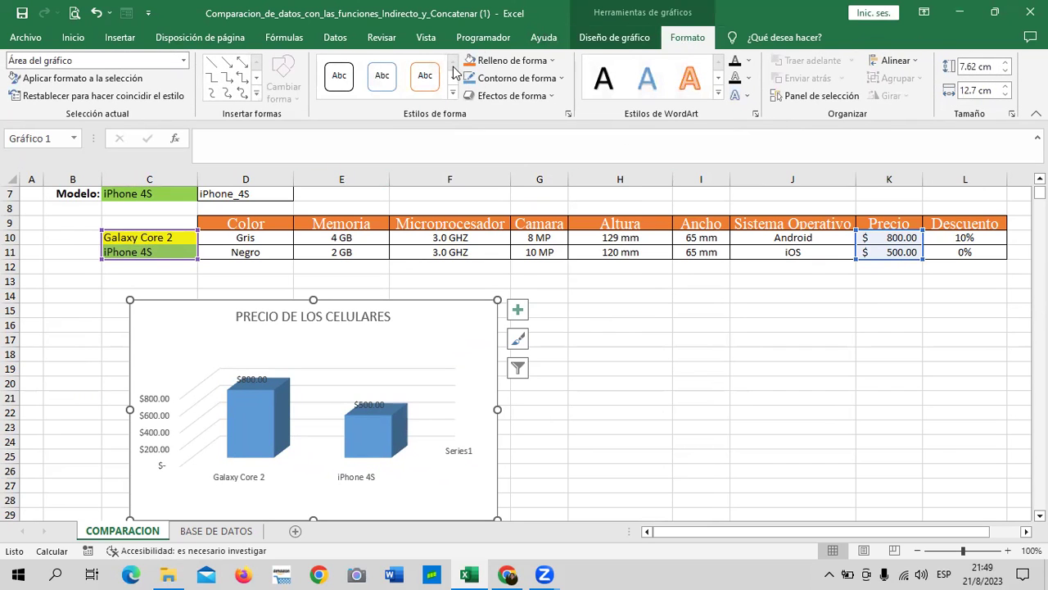
# - Apply the black shape style with white text to the price chart
pyautogui.click(452, 93)
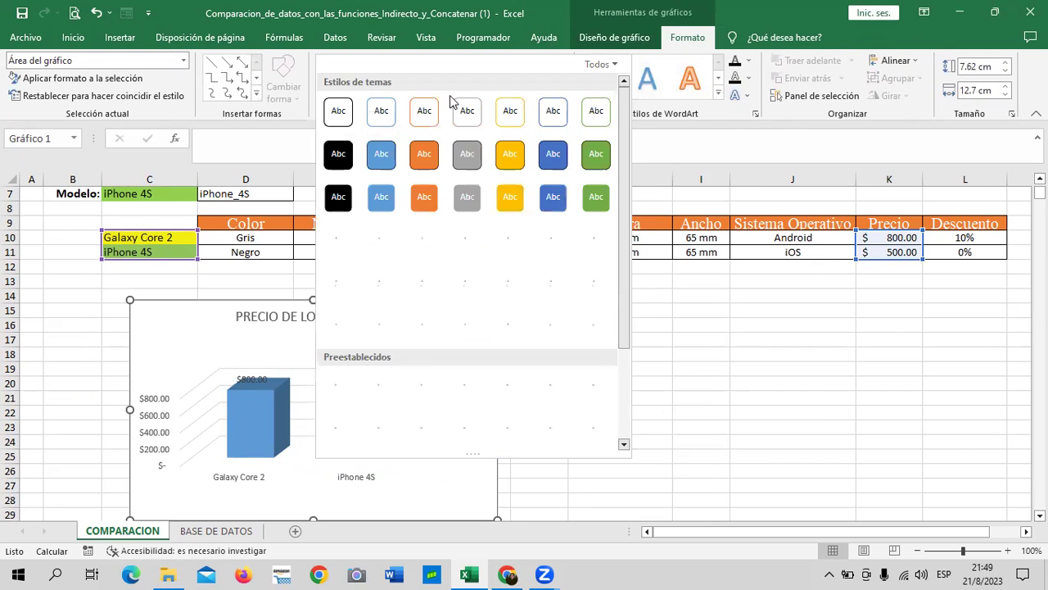
pyautogui.click(349, 164)
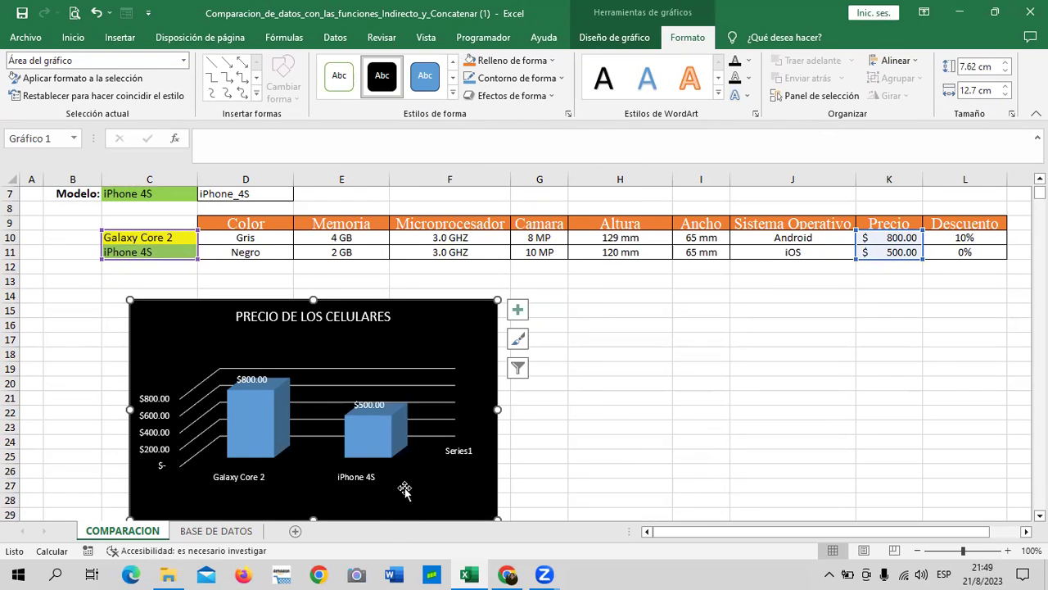
pyautogui.scroll(-1, 403, 486)
# - Delete the Series1 depth-axis label and nudge the chart slightly up and left
pyautogui.click(464, 409)
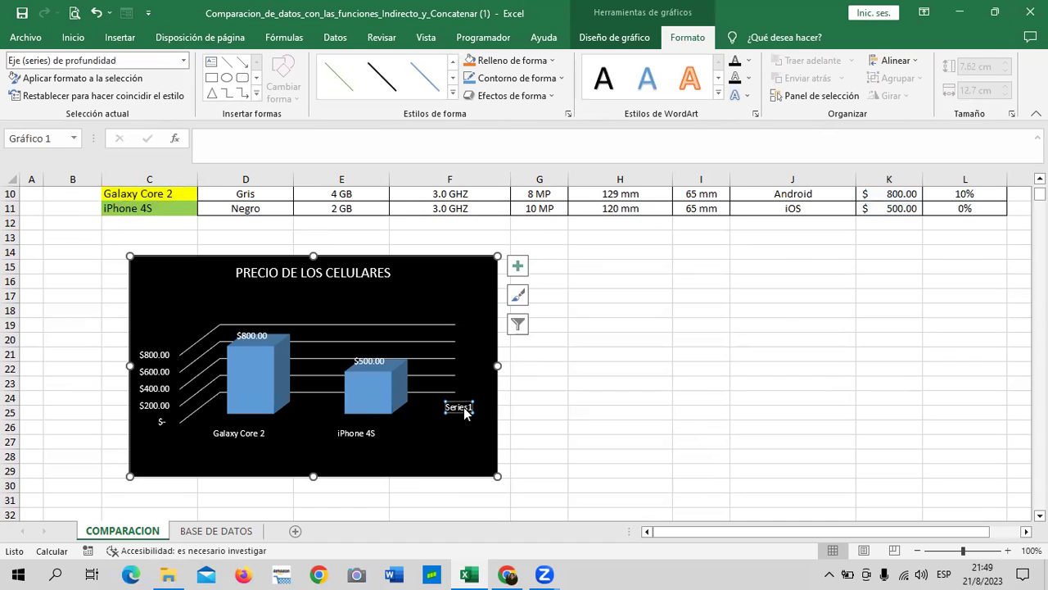
pyautogui.press('Delete')
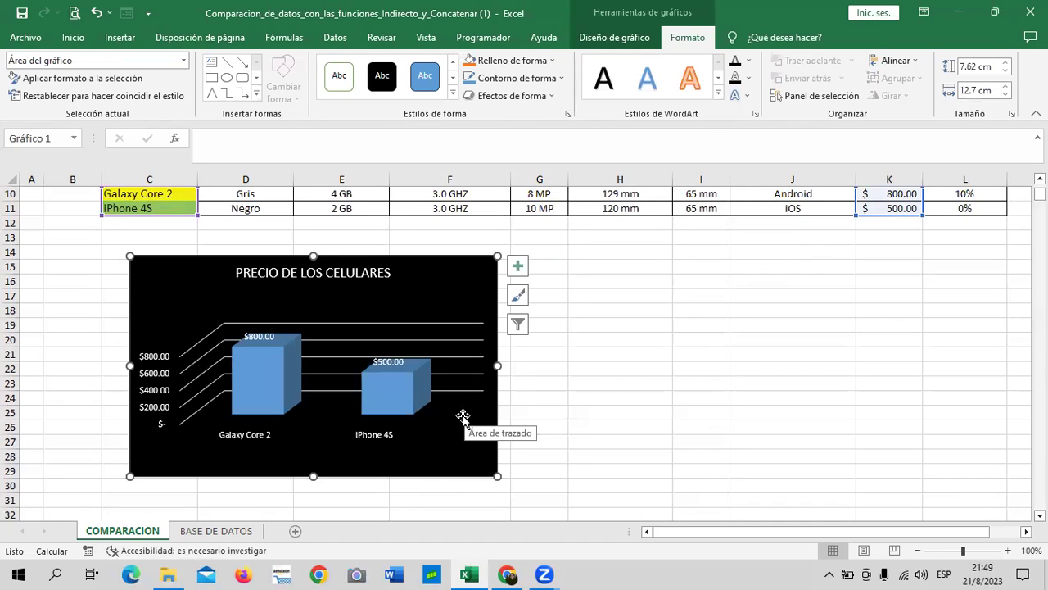
pyautogui.click(454, 447)
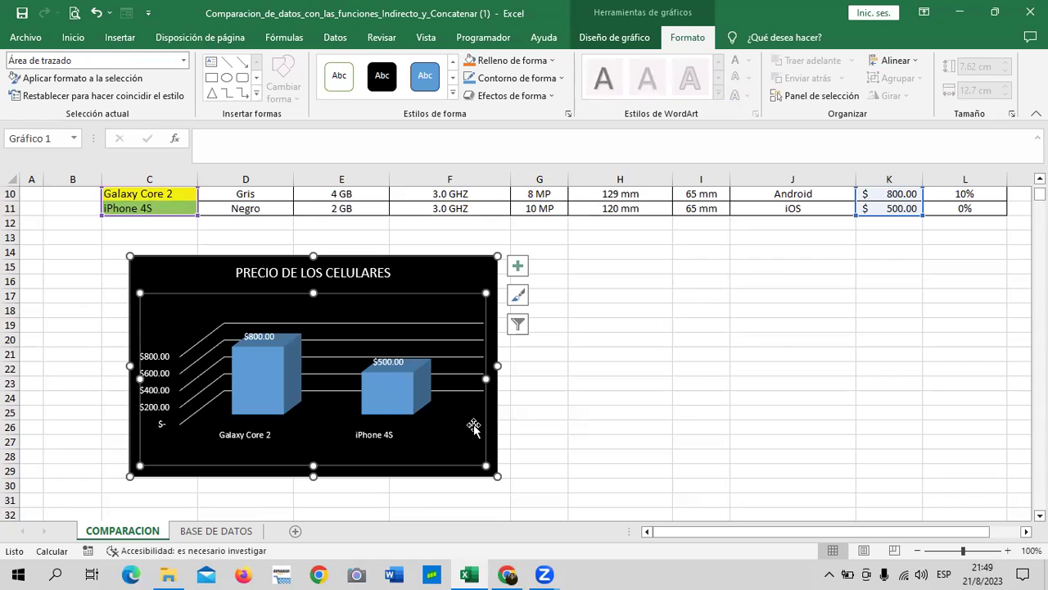
pyautogui.moveTo(438, 277); pyautogui.dragTo(428, 273)
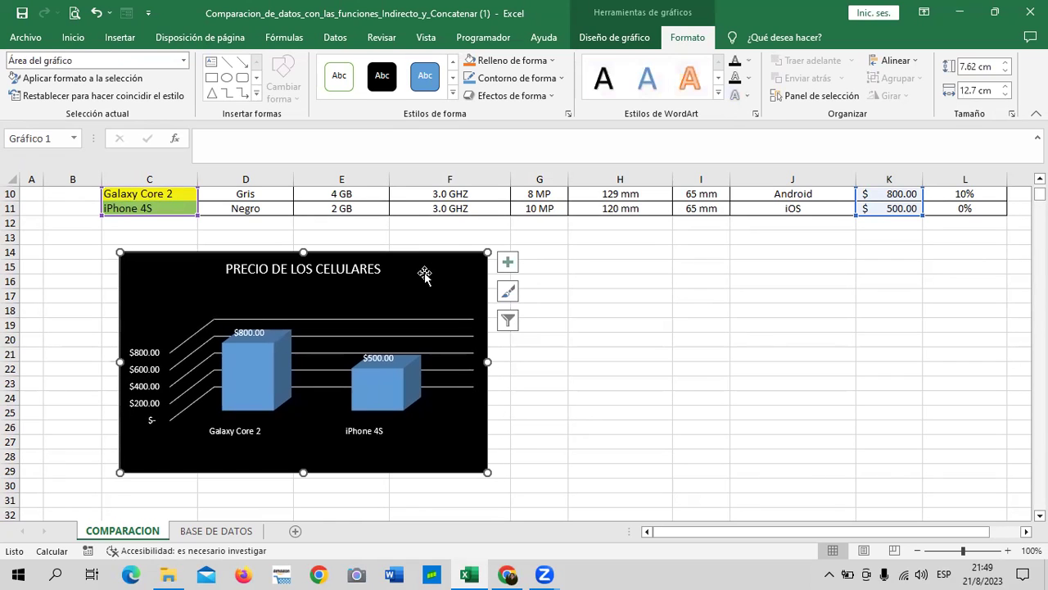
pyautogui.click(383, 389)
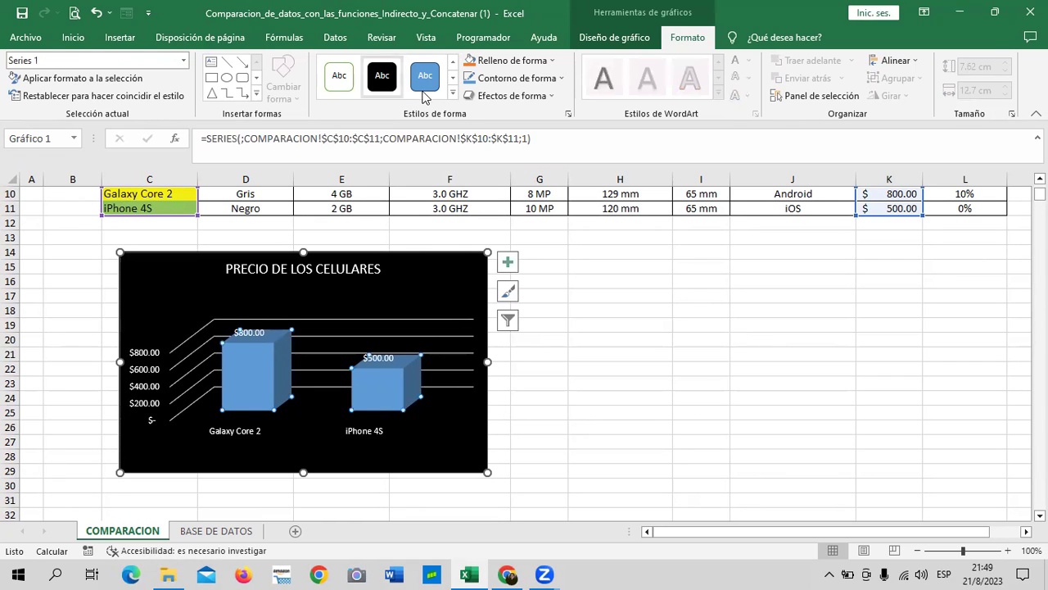
# - Fill the two price bars with the first dark blue gradient variation
pyautogui.click(553, 64)
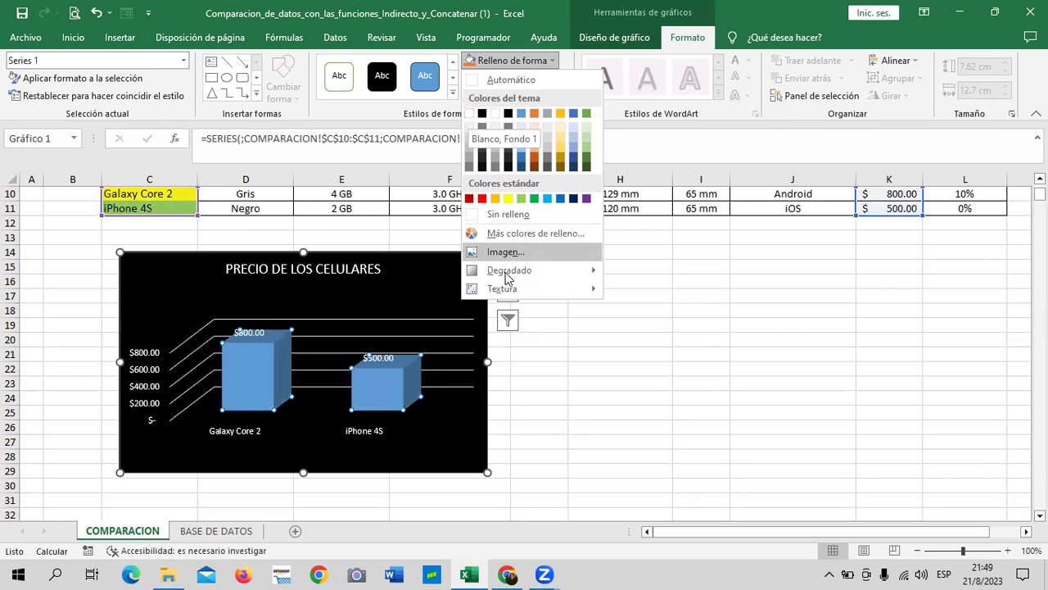
pyautogui.moveTo(533, 272)
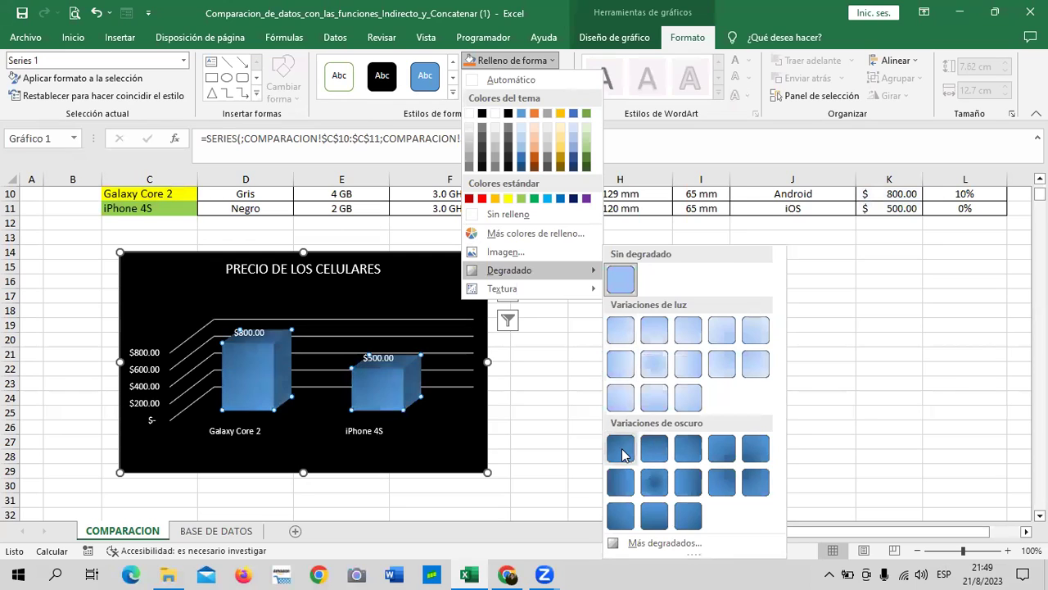
pyautogui.click(621, 449)
pyautogui.click(634, 381)
# - Select the model names in C10:C11 plus the Memoria-to-Ancho specs in E10:I11
pyautogui.click(608, 312)
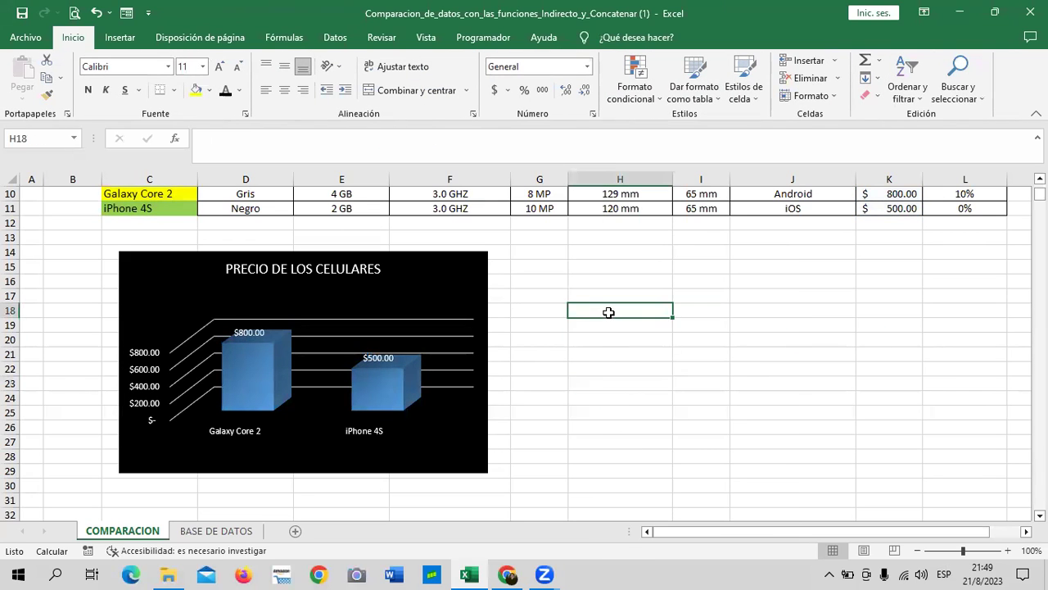
pyautogui.scroll(2, 612, 314)
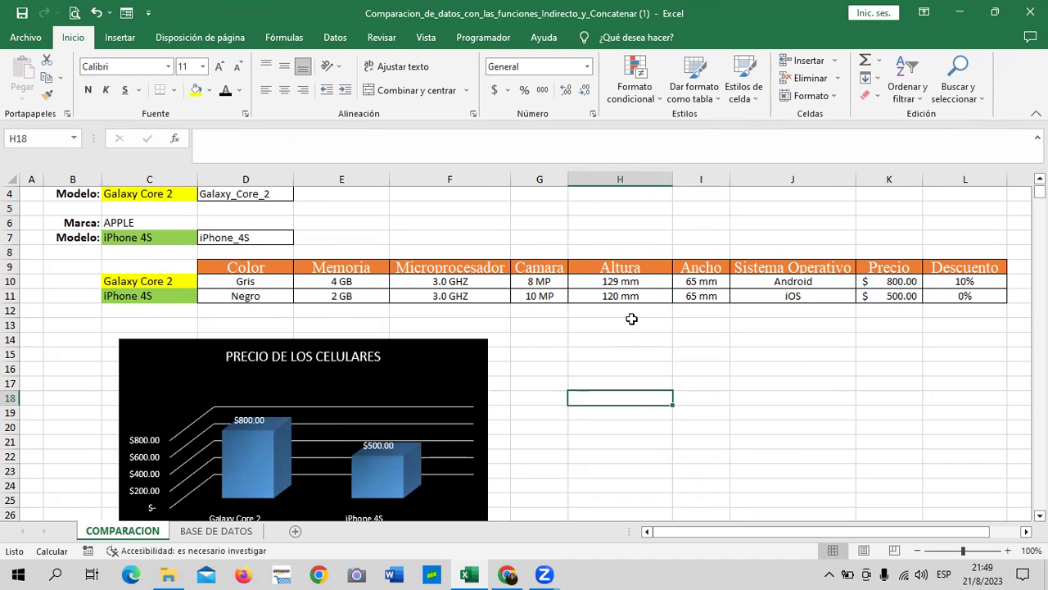
pyautogui.click(636, 362)
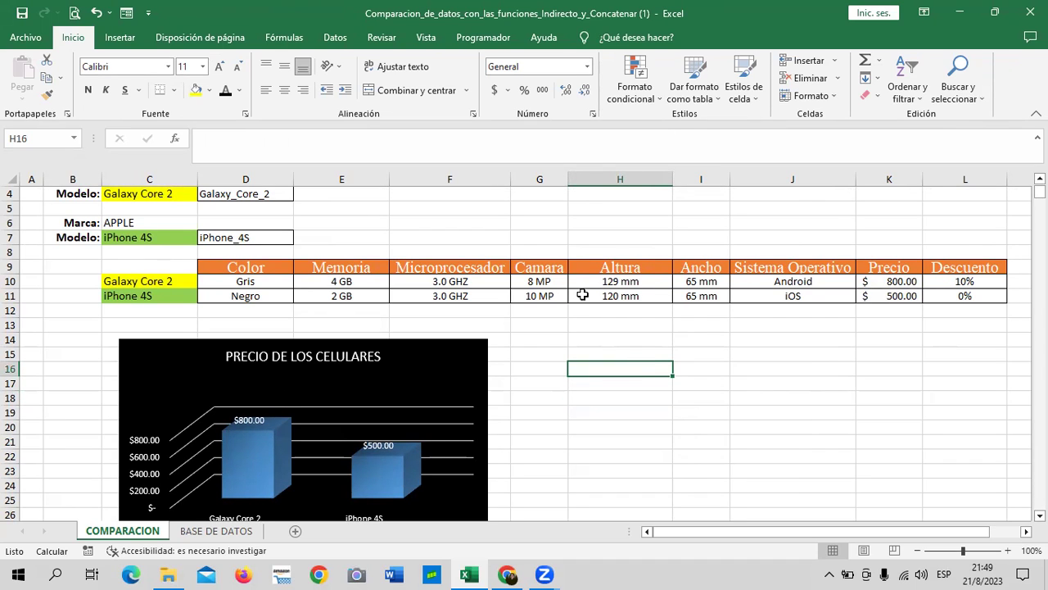
pyautogui.moveTo(140, 278); pyautogui.dragTo(157, 296)
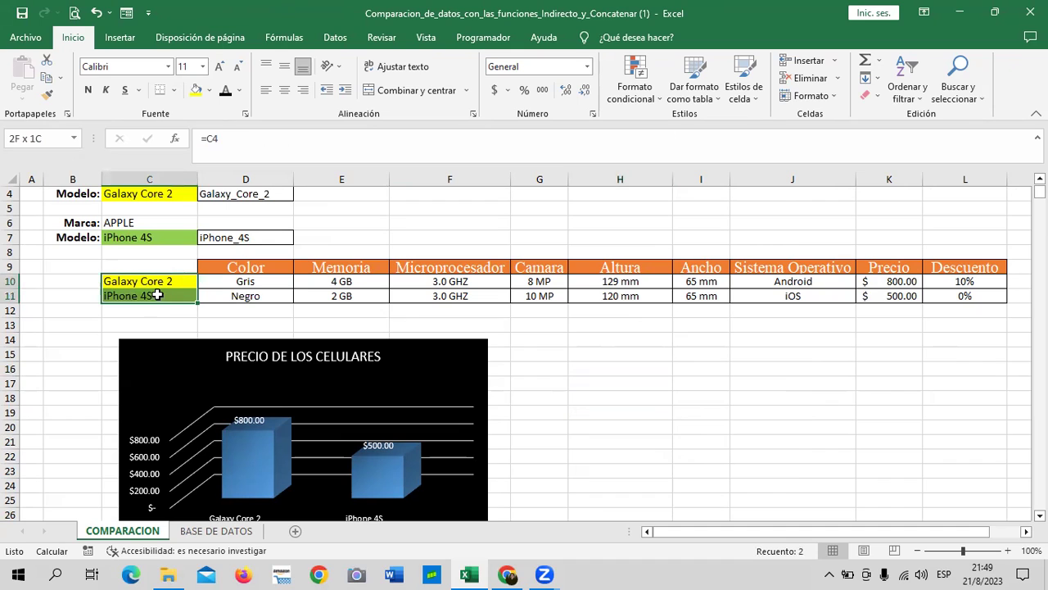
pyautogui.moveTo(336, 282)
pyautogui.mouseDown()
pyautogui.moveTo(550, 301)
pyautogui.moveTo(706, 299)
pyautogui.mouseUp()
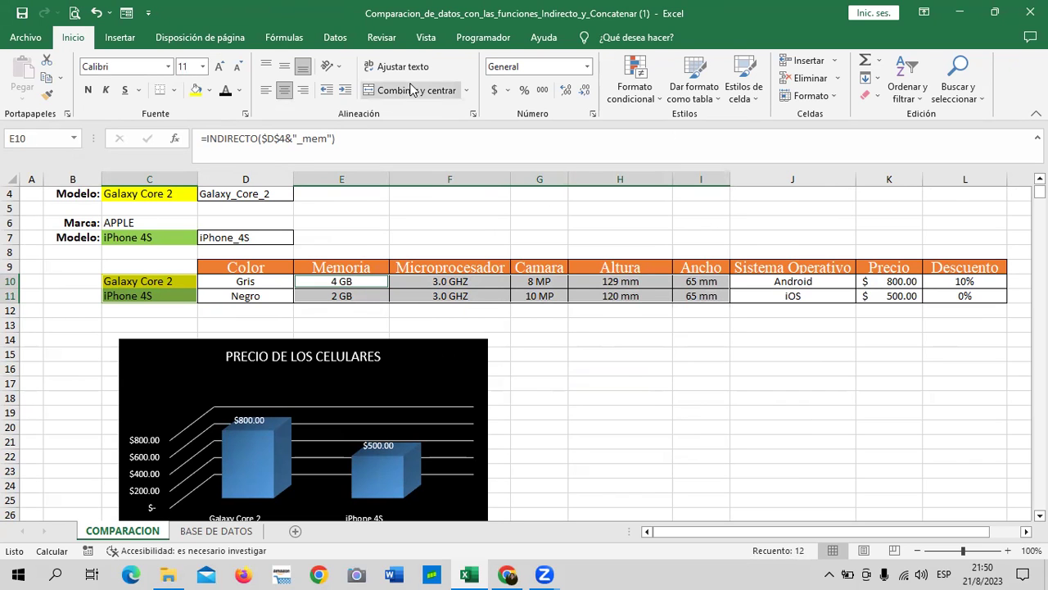
pyautogui.click(120, 37)
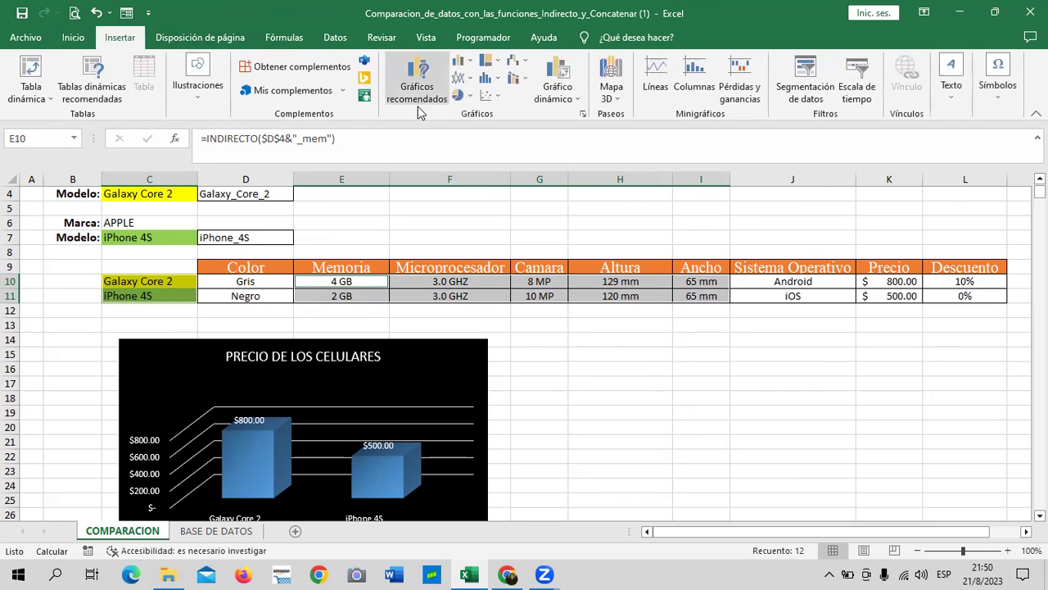
pyautogui.click(409, 99)
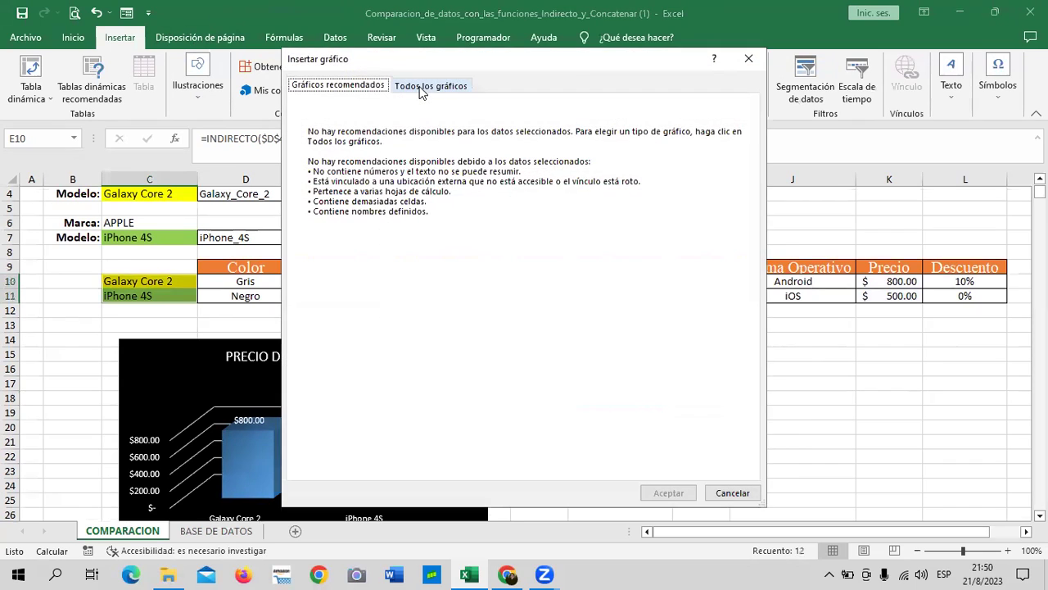
pyautogui.click(449, 87)
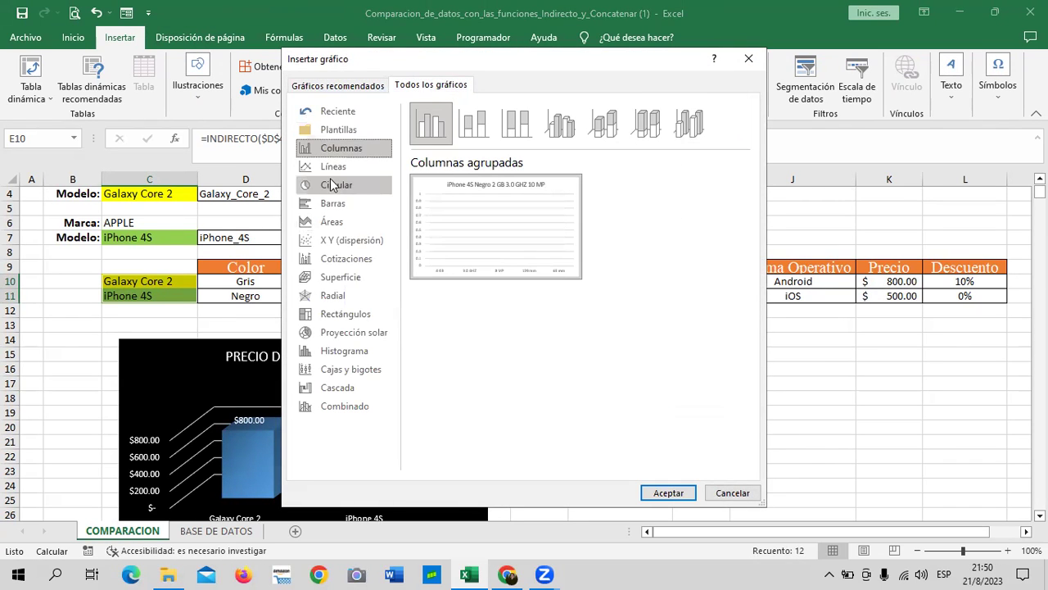
pyautogui.moveTo(505, 239)
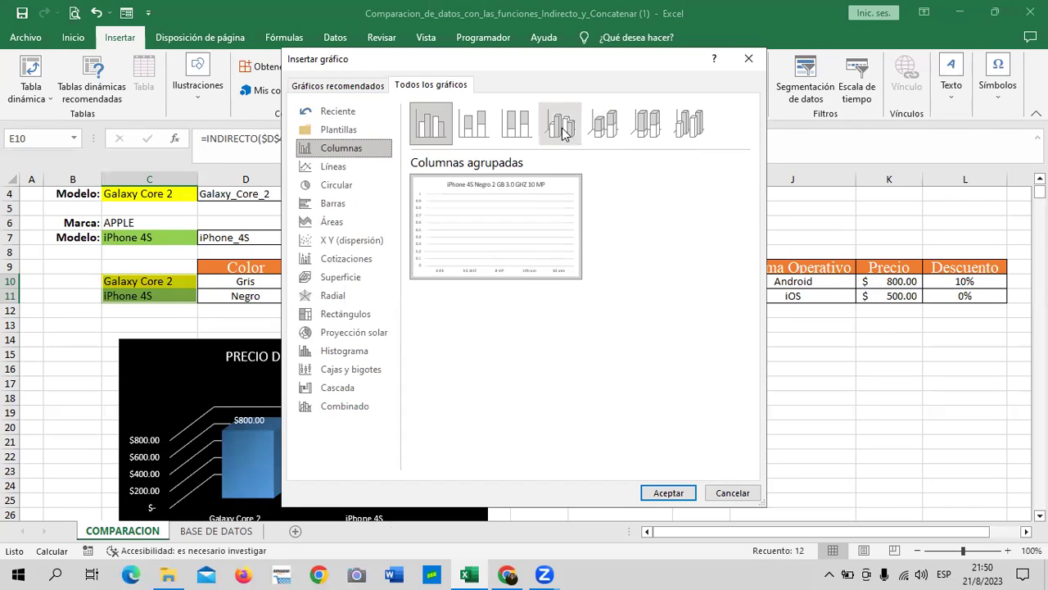
pyautogui.click(562, 133)
pyautogui.click(368, 167)
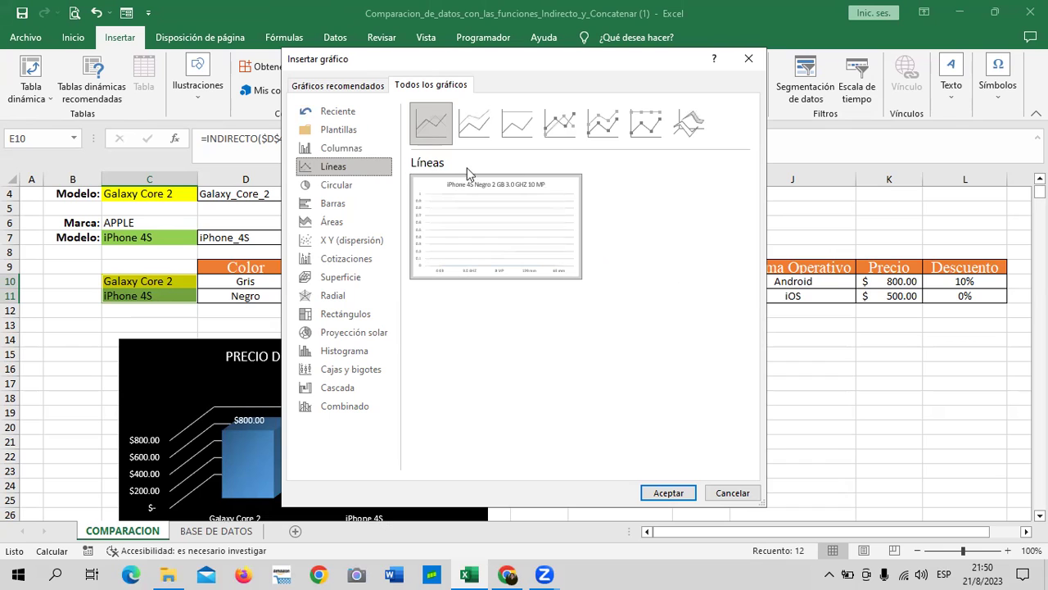
pyautogui.click(561, 124)
pyautogui.click(363, 149)
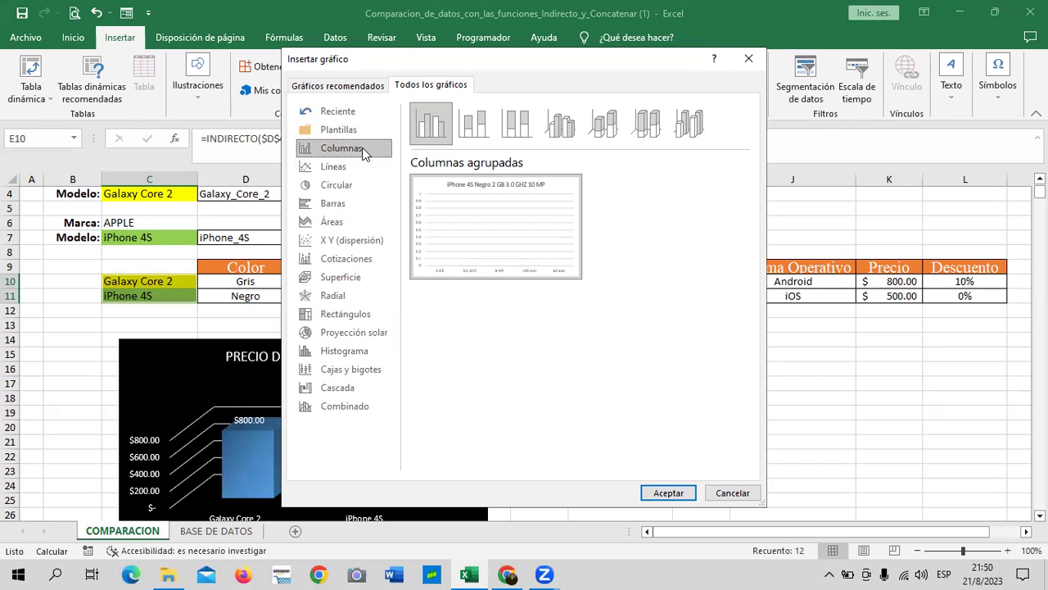
pyautogui.moveTo(504, 223)
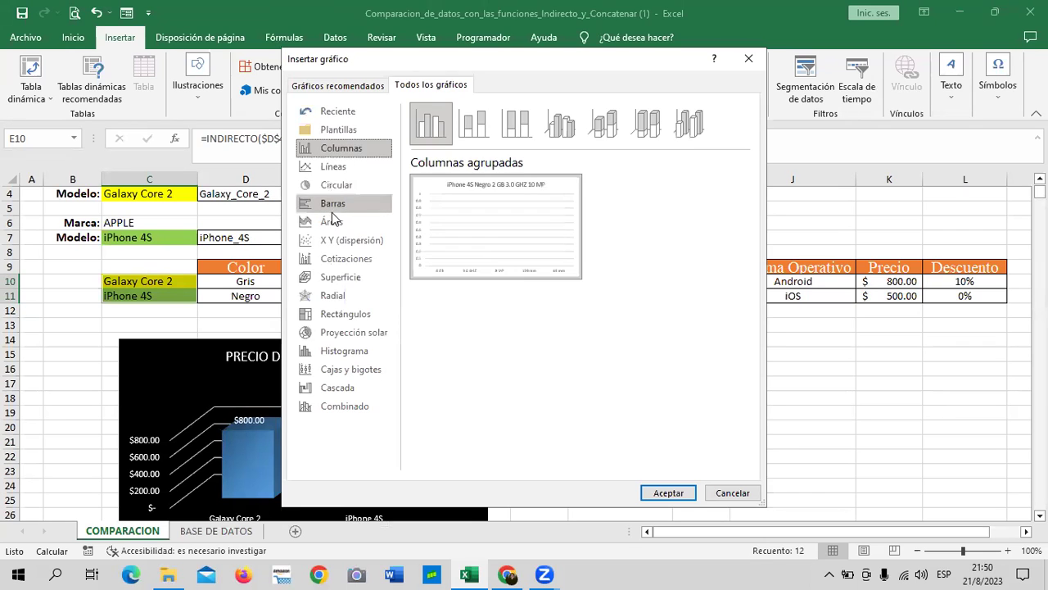
pyautogui.click(339, 207)
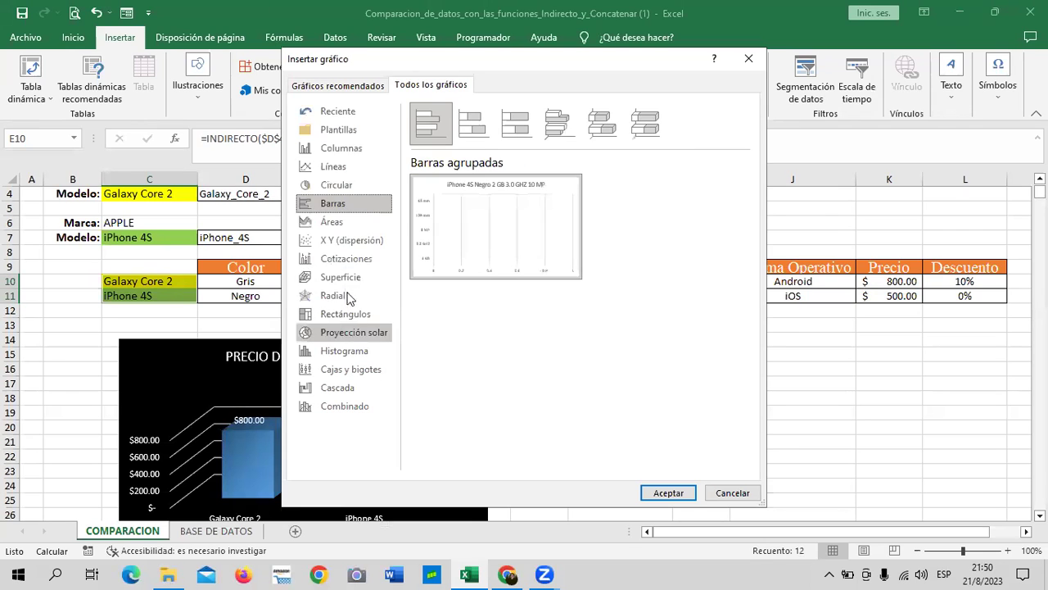
pyautogui.click(347, 226)
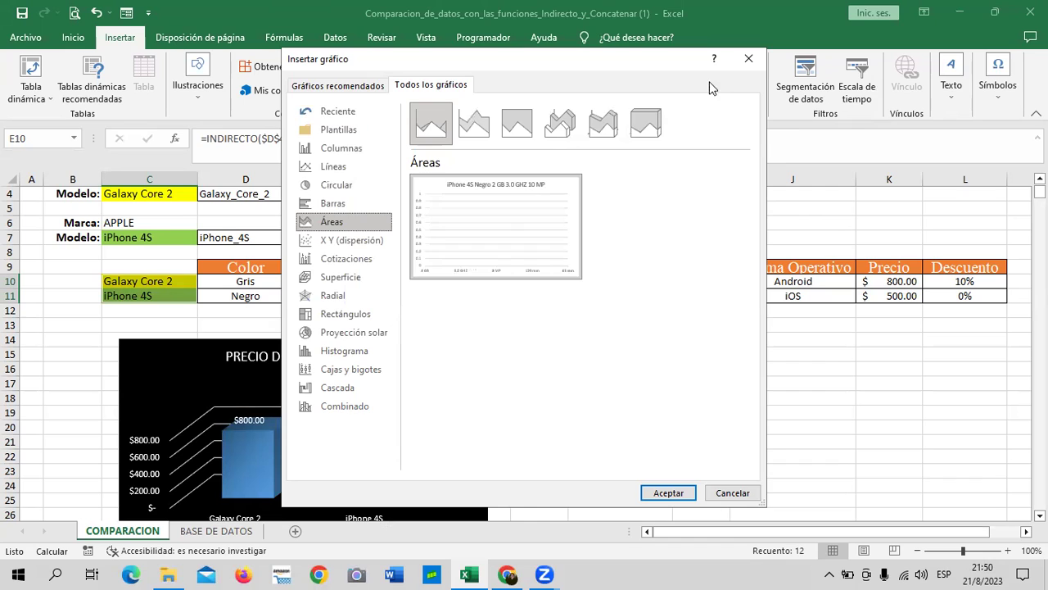
pyautogui.click(747, 59)
pyautogui.click(661, 340)
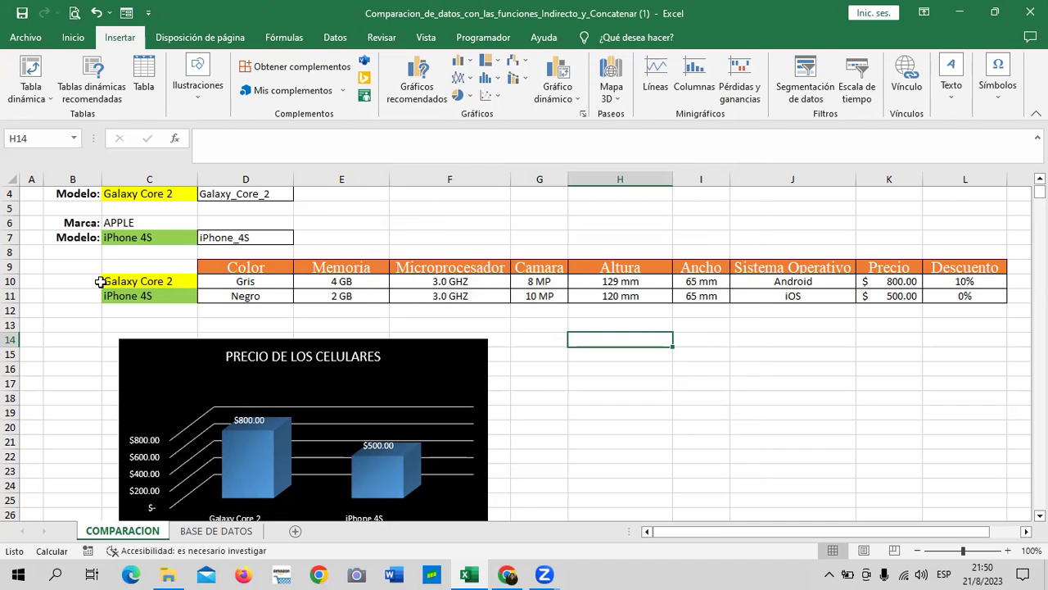
pyautogui.moveTo(102, 282); pyautogui.dragTo(147, 296)
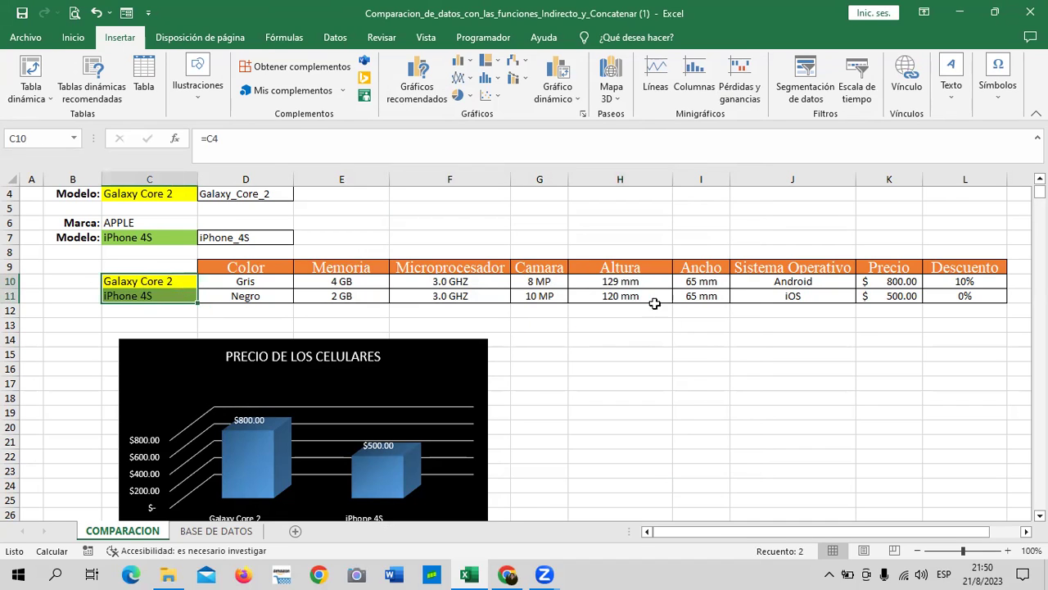
pyautogui.moveTo(634, 282); pyautogui.dragTo(689, 297)
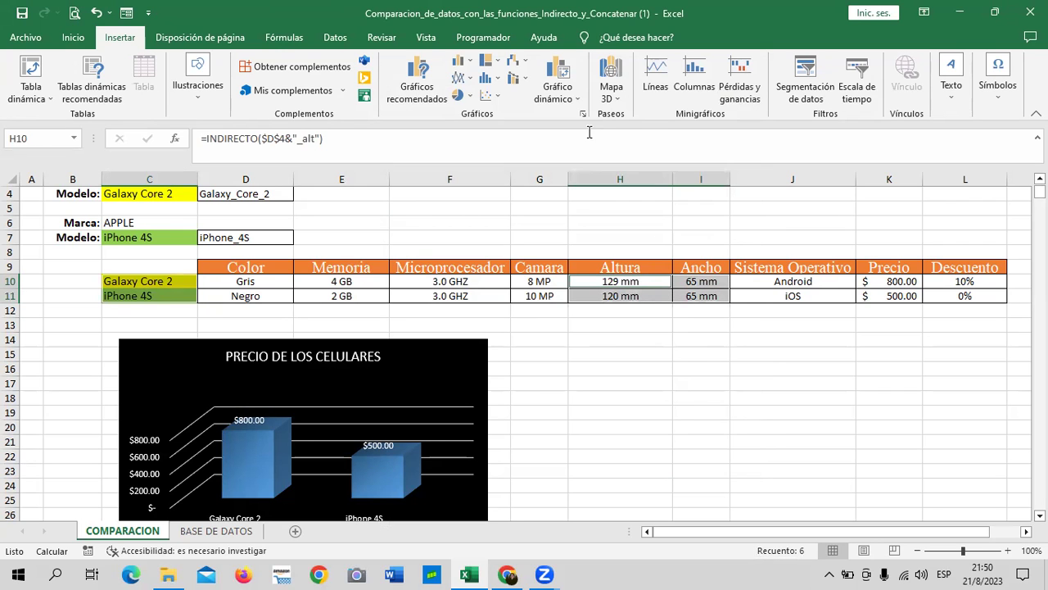
pyautogui.click(419, 78)
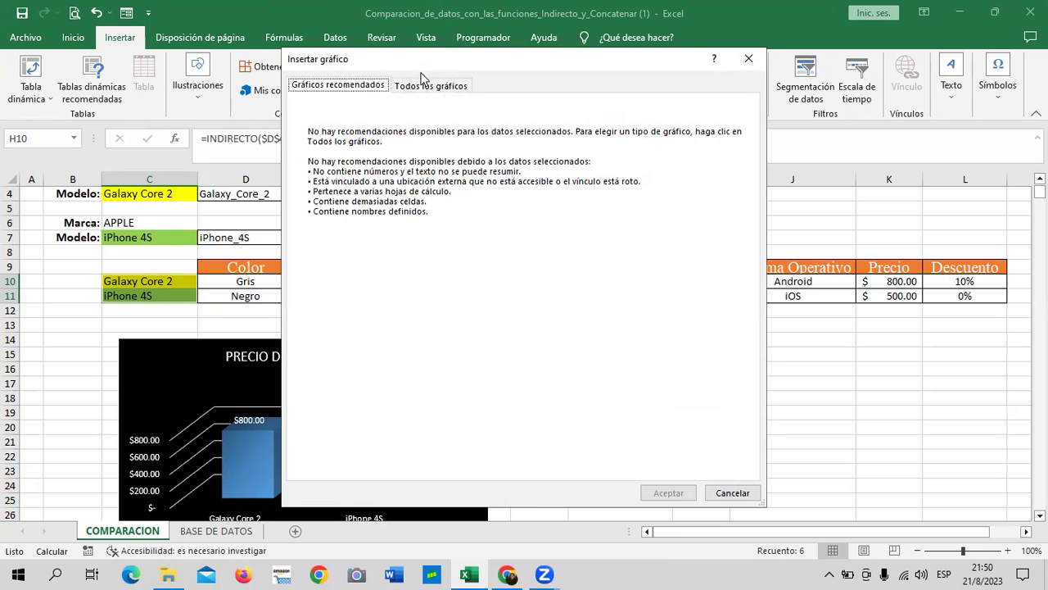
pyautogui.click(435, 91)
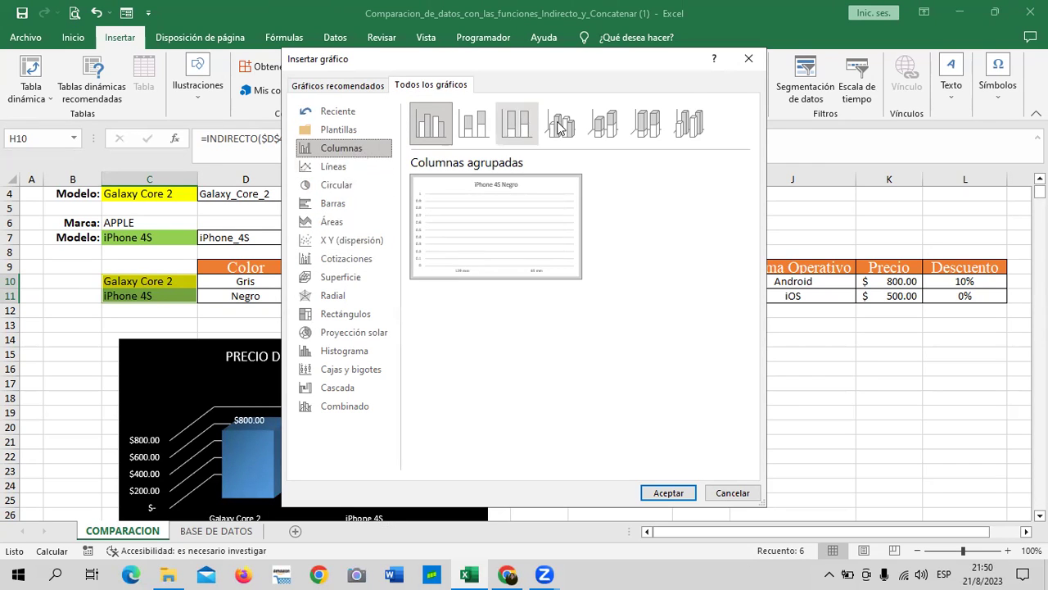
pyautogui.moveTo(520, 231)
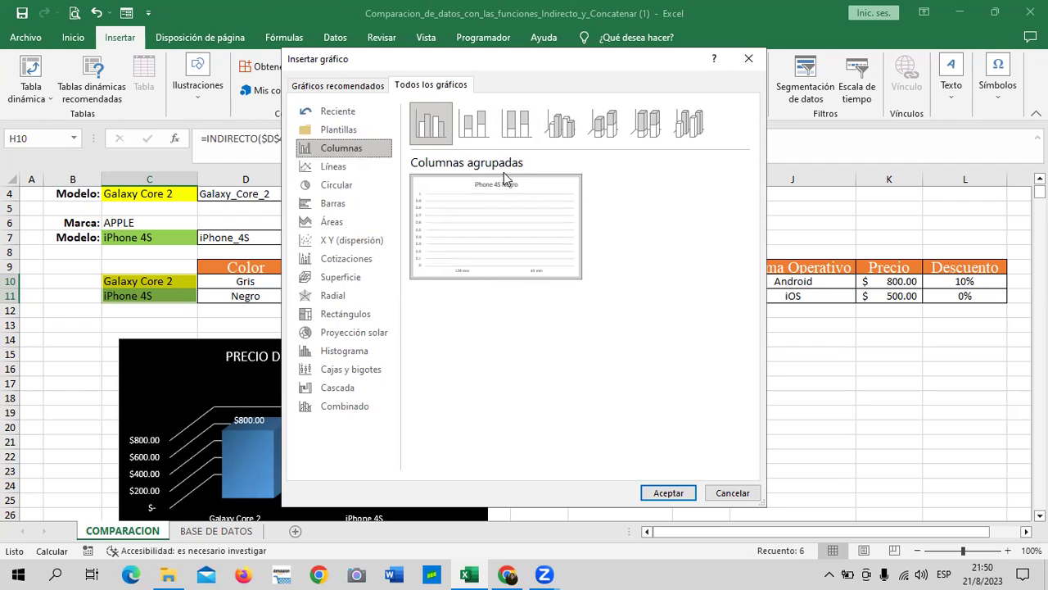
pyautogui.click(749, 59)
pyautogui.click(722, 352)
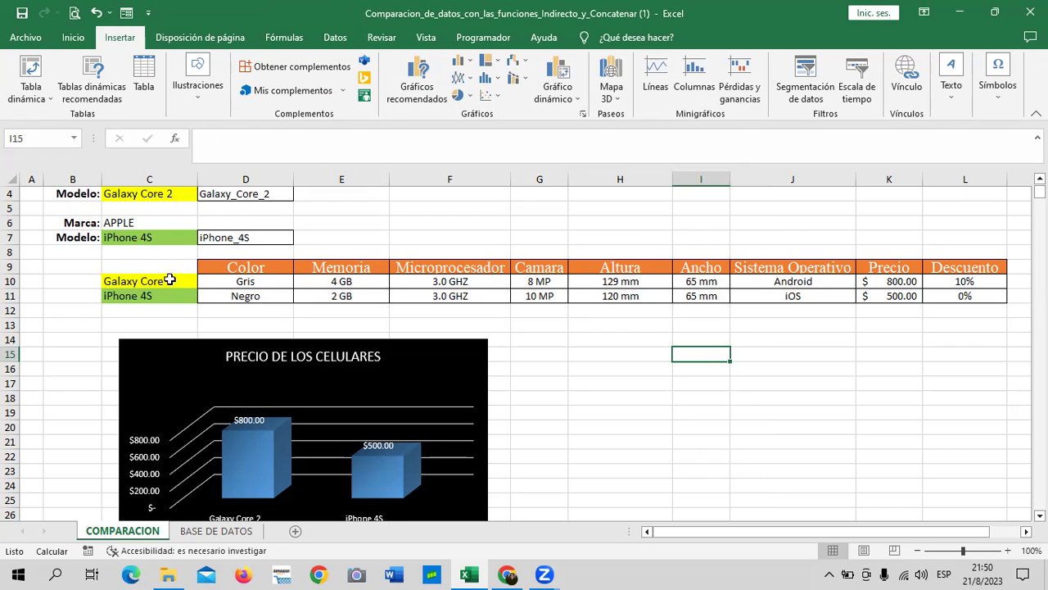
# - Insert a 3D column chart from C10:C11 and the Memoria, Microprocesador and Camara values E10:G11
pyautogui.moveTo(173, 284); pyautogui.dragTo(164, 293)
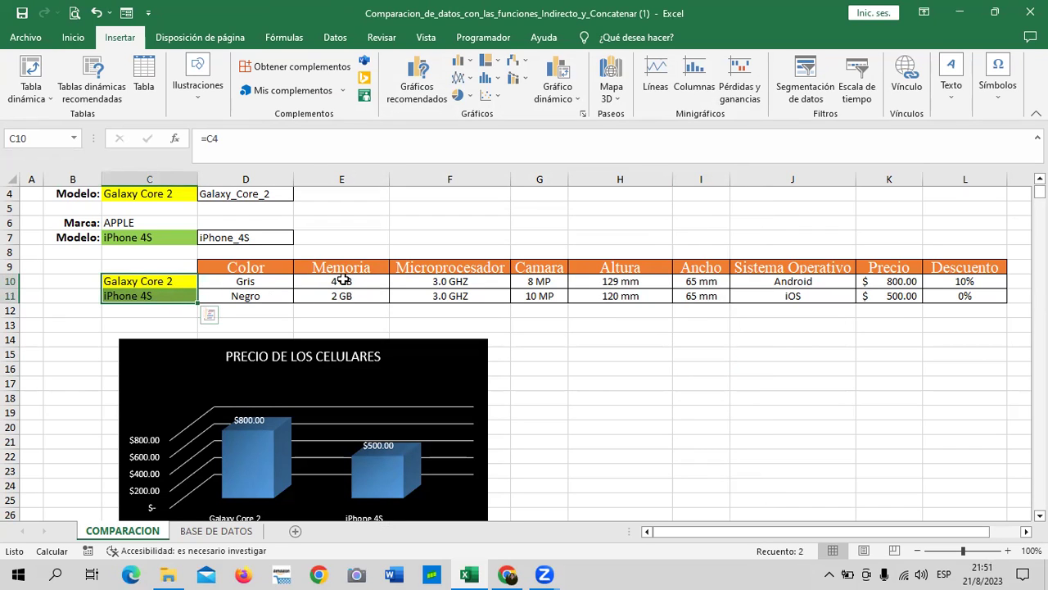
pyautogui.moveTo(344, 281); pyautogui.dragTo(516, 297)
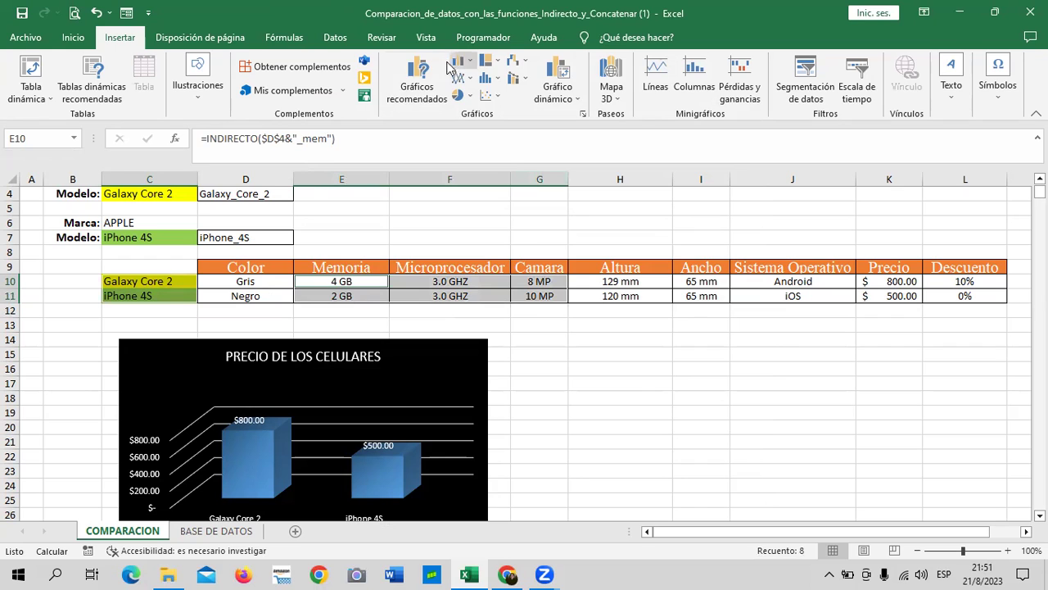
pyautogui.click(422, 78)
pyautogui.click(426, 86)
pyautogui.moveTo(498, 238)
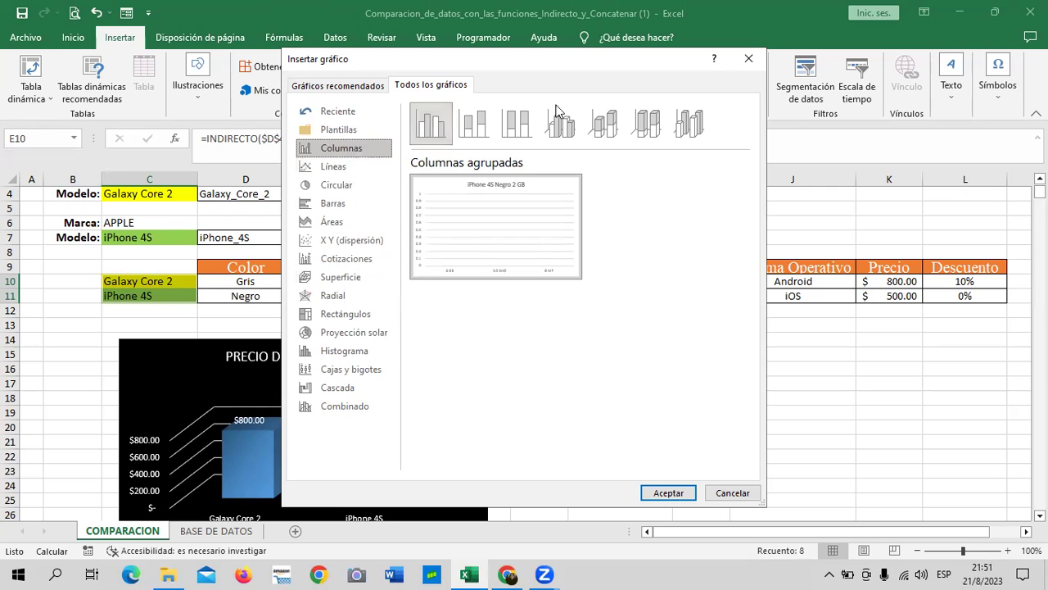
pyautogui.click(694, 124)
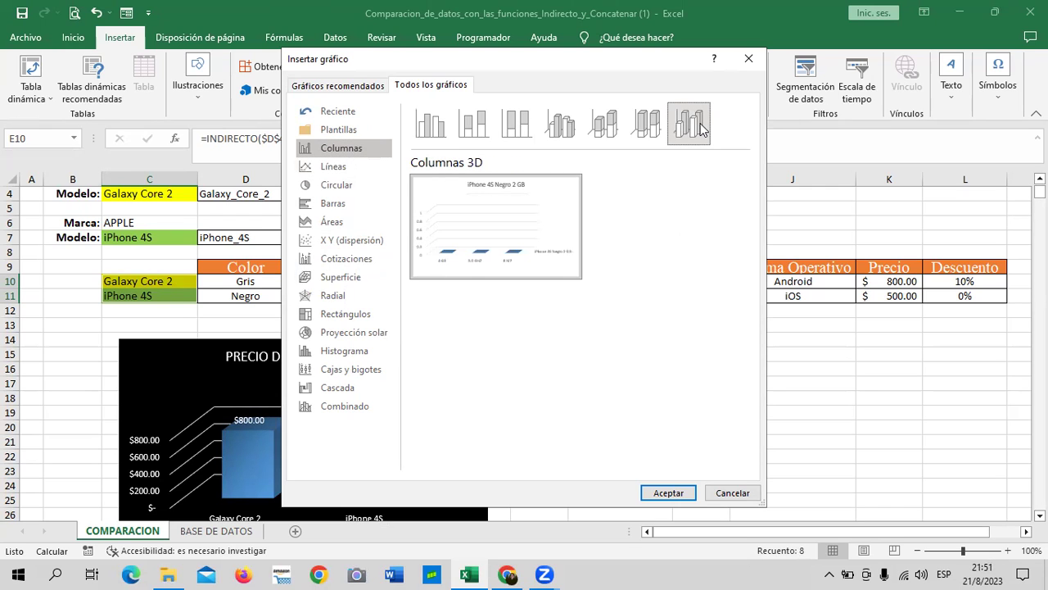
pyautogui.moveTo(481, 278)
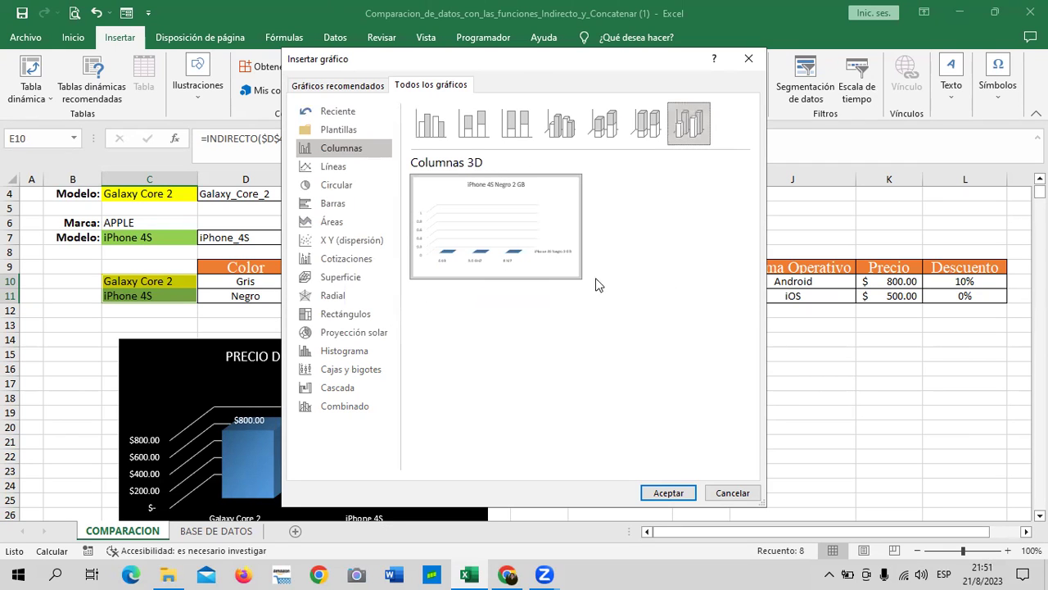
pyautogui.click(669, 492)
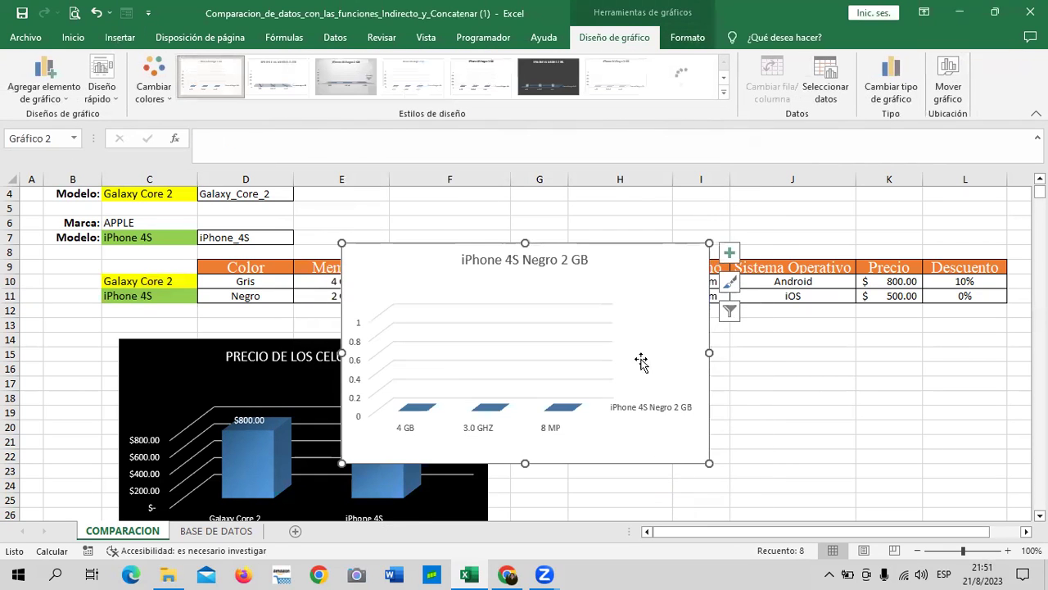
# - Place the spec chart right of the price chart and open its Select Data Source dialog
pyautogui.moveTo(650, 327); pyautogui.dragTo(821, 342)
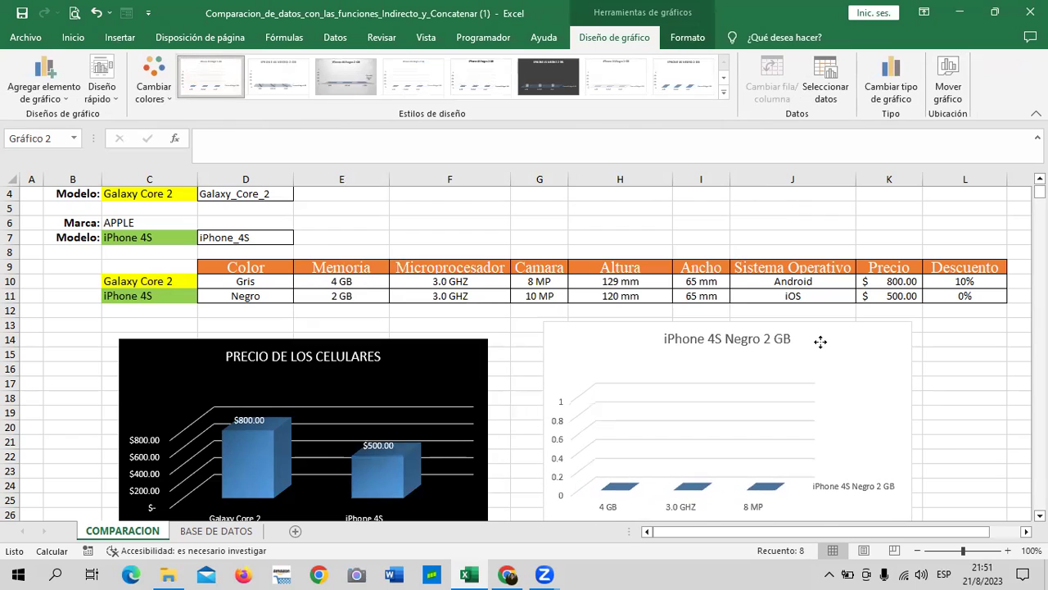
pyautogui.scroll(-2, 801, 352)
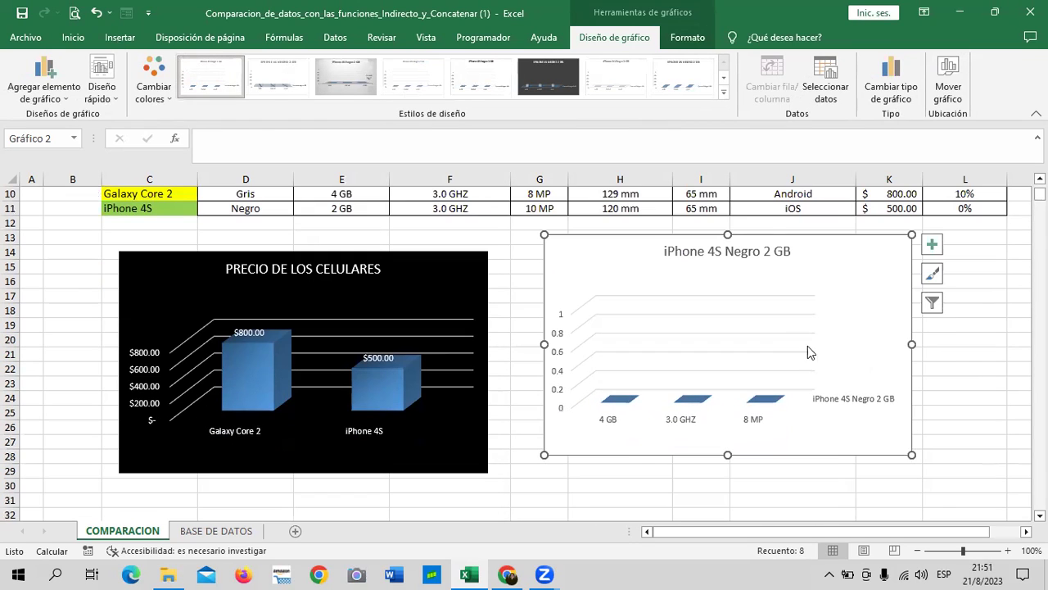
pyautogui.click(844, 276)
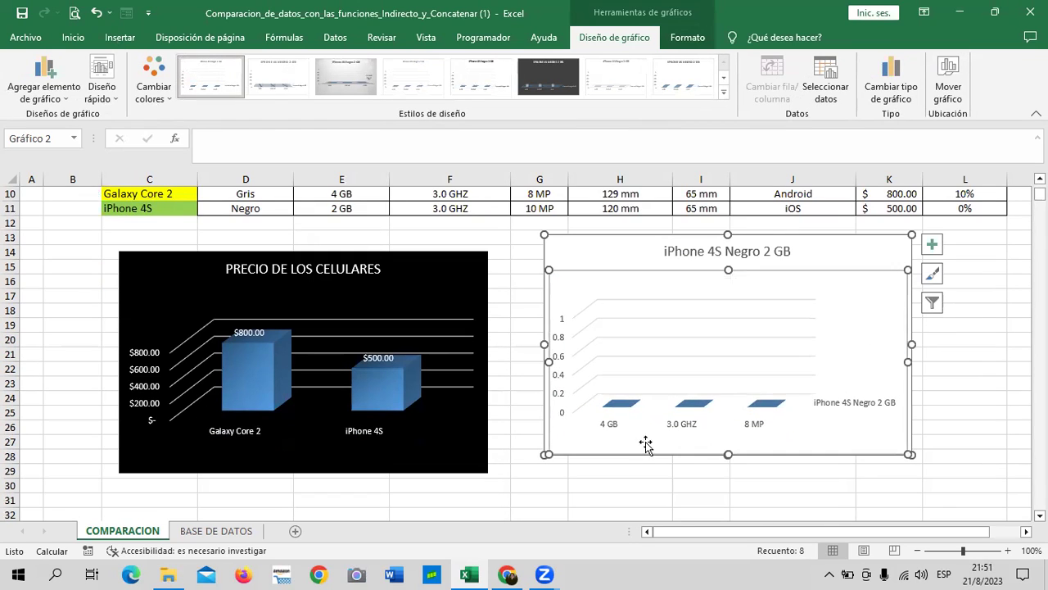
pyautogui.click(616, 427)
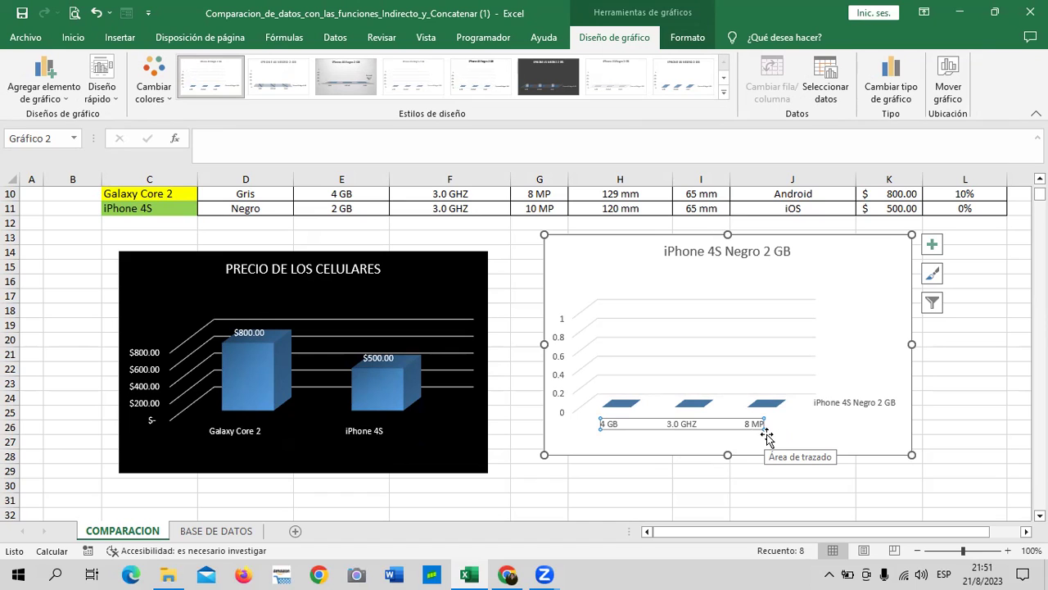
pyautogui.scroll(1, 774, 436)
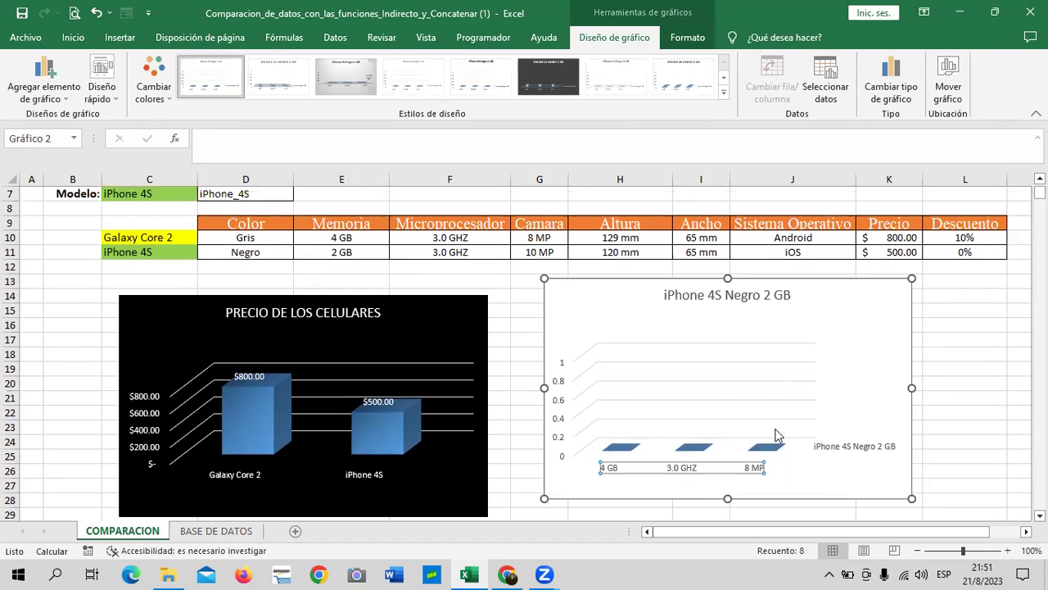
pyautogui.scroll(-1, 778, 435)
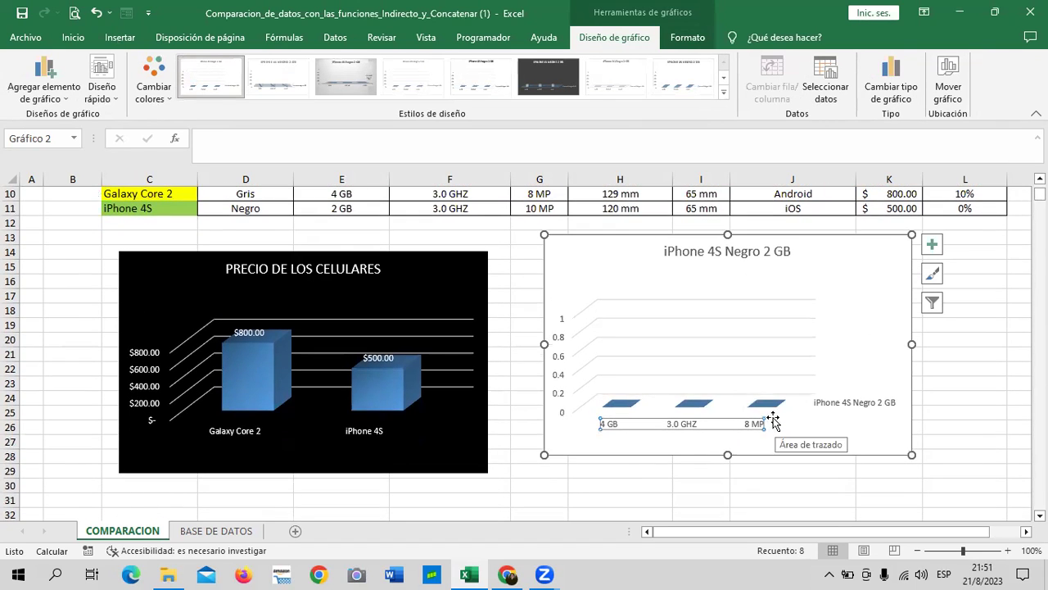
pyautogui.click(737, 409)
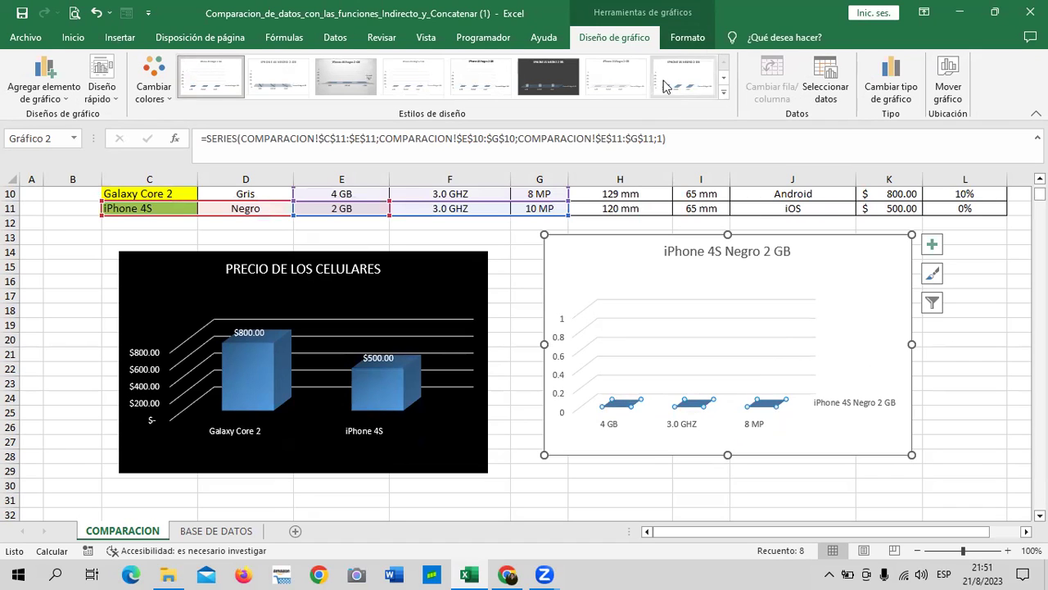
pyautogui.click(825, 82)
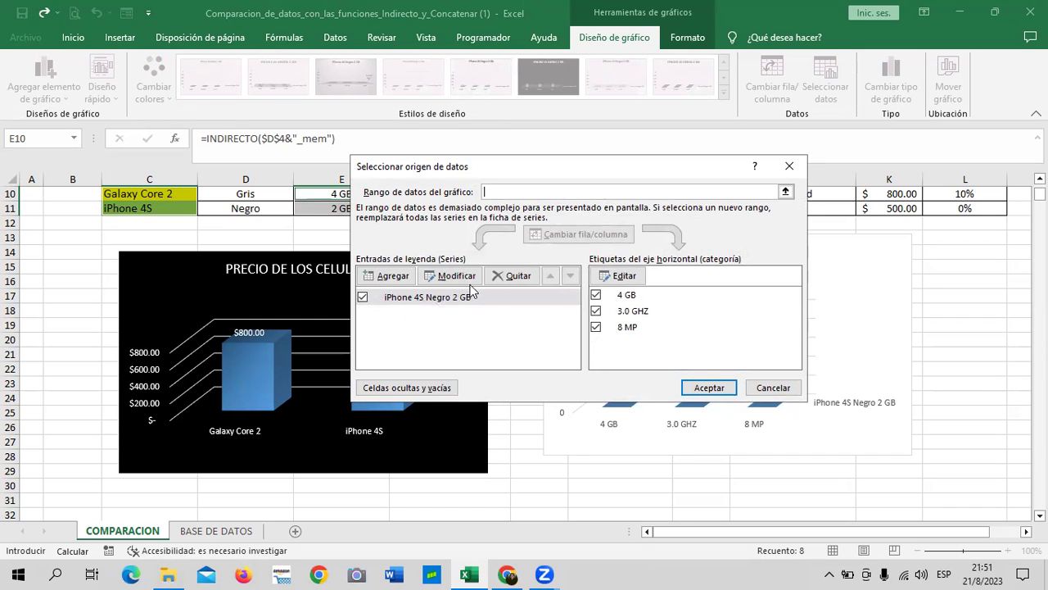
# - Delete the spec chart and keep the price chart with one bar each for Galaxy Core 2 and iPhone 4S
pyautogui.click(789, 165)
pyautogui.press('Delete')
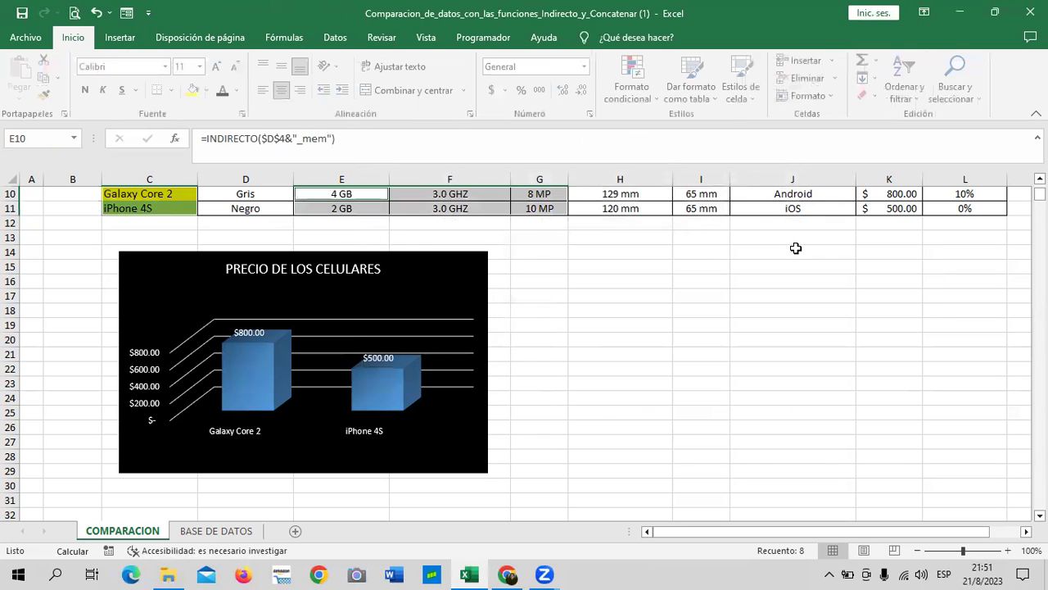
pyautogui.click(422, 284)
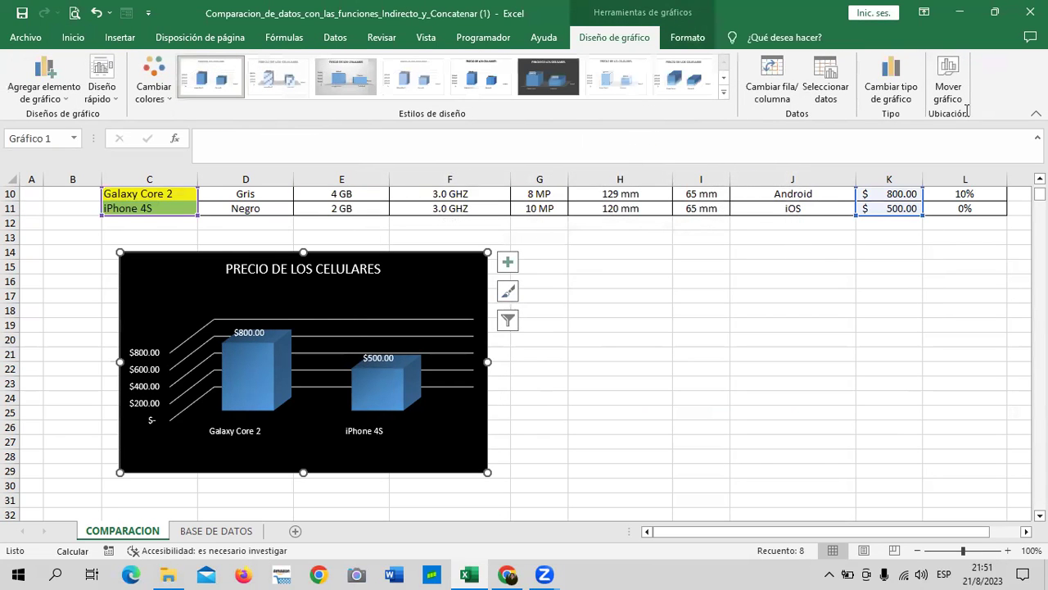
pyautogui.click(770, 78)
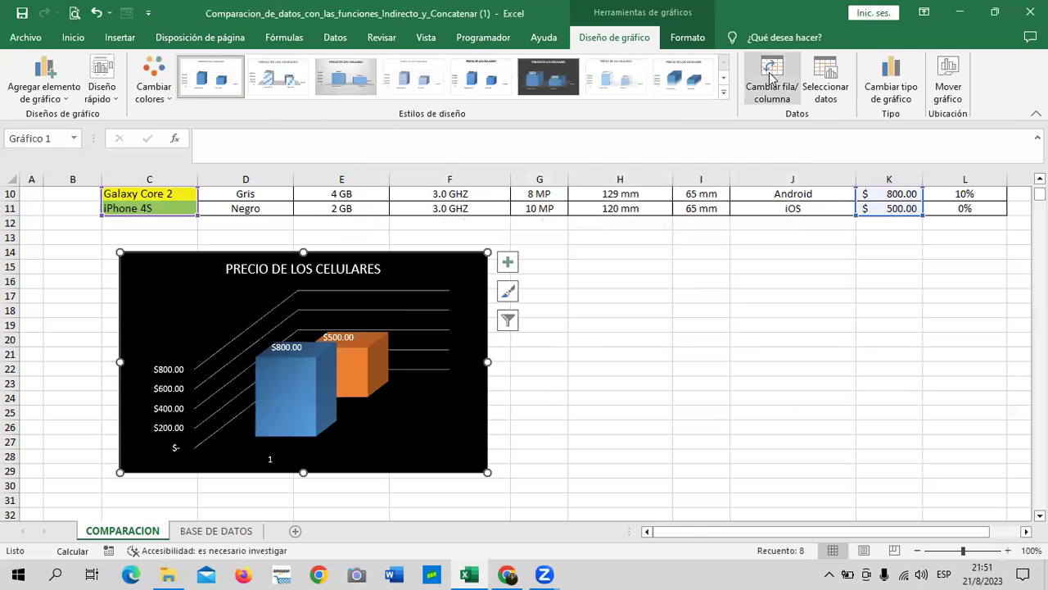
pyautogui.click(824, 82)
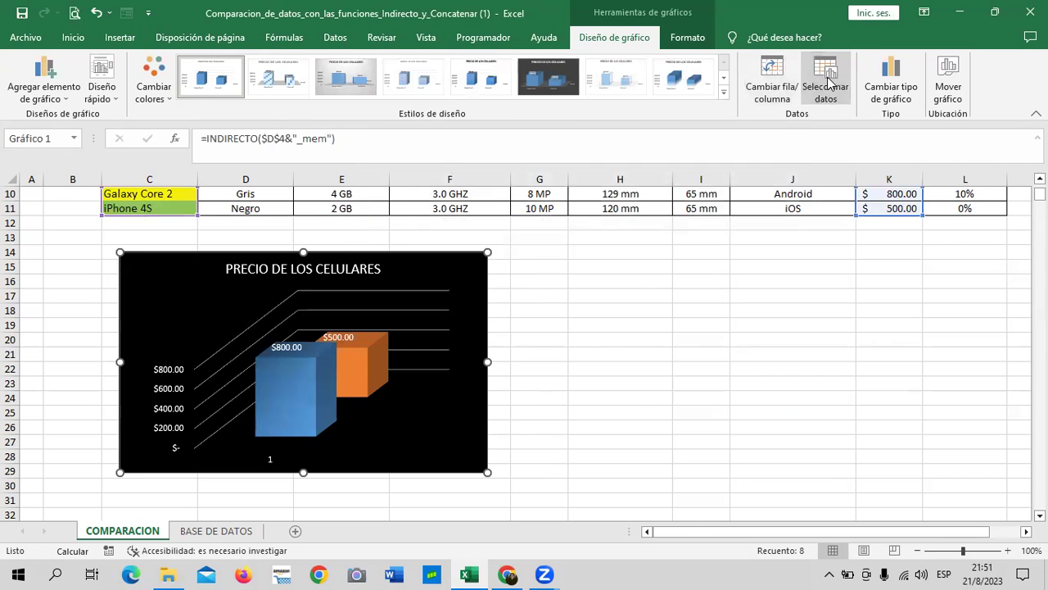
pyautogui.click(563, 235)
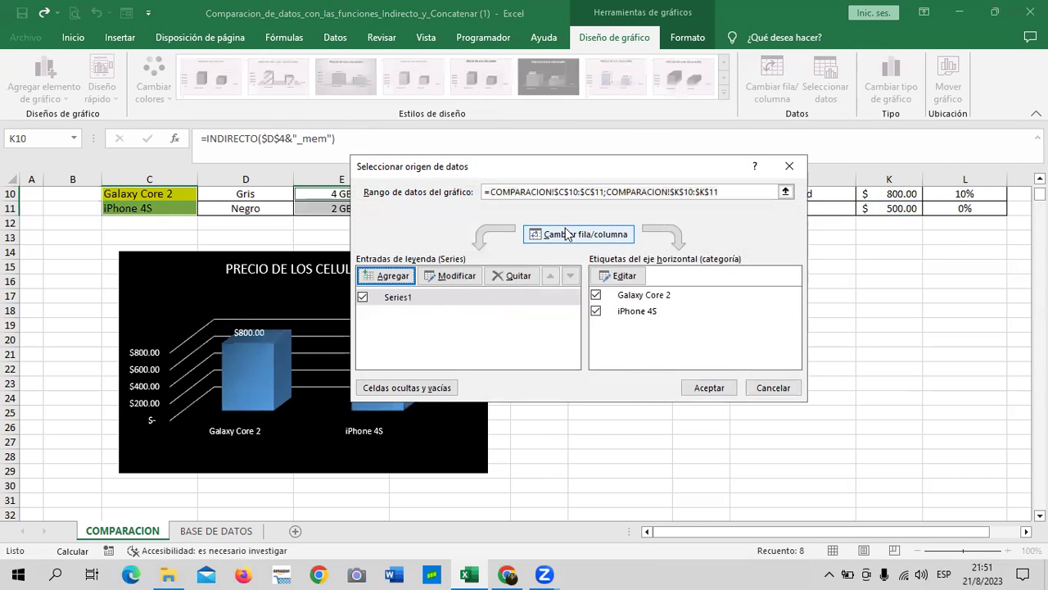
pyautogui.click(687, 393)
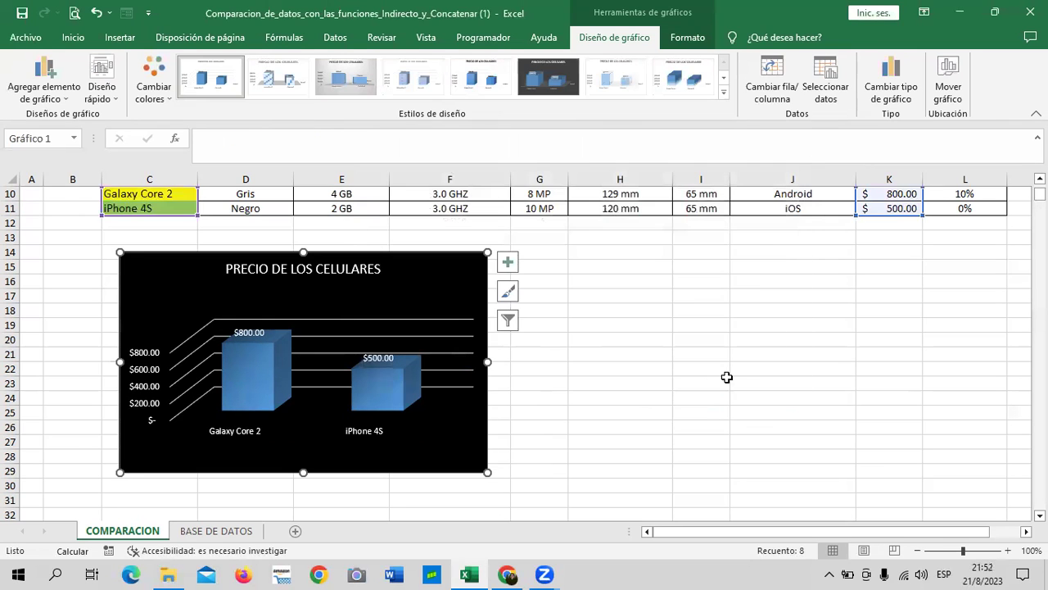
pyautogui.click(733, 370)
pyautogui.scroll(1, 508, 237)
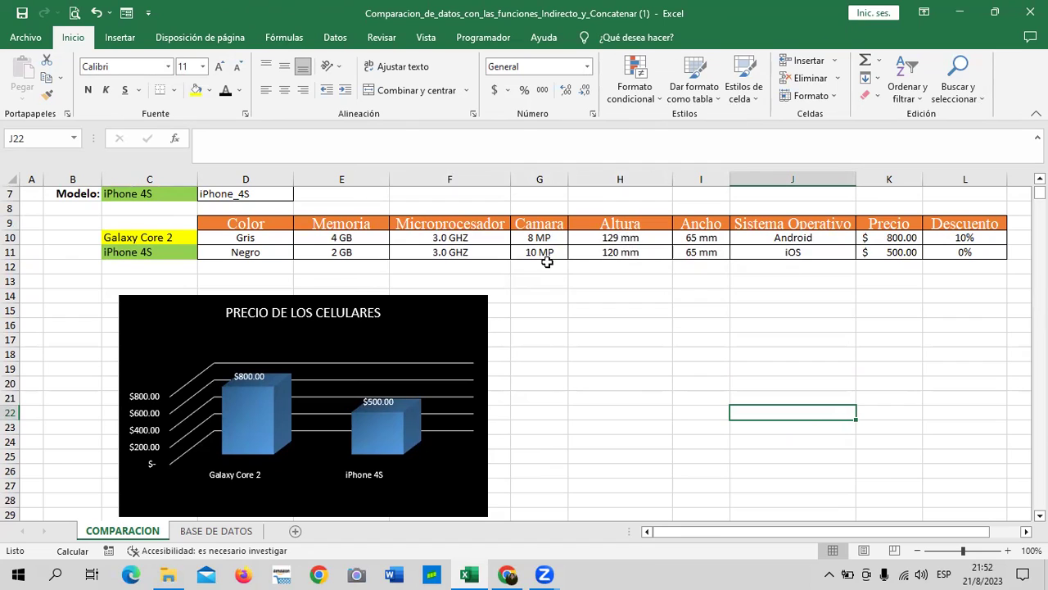
# - Check the camera formula in G10 and move the price chart slightly left
pyautogui.click(522, 236)
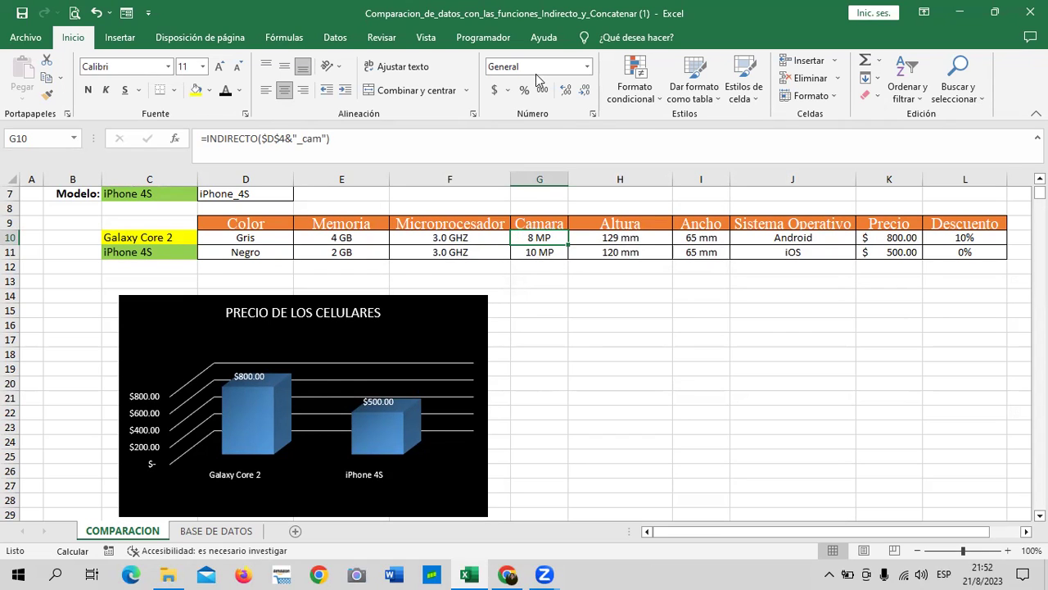
pyautogui.moveTo(434, 319); pyautogui.dragTo(396, 317)
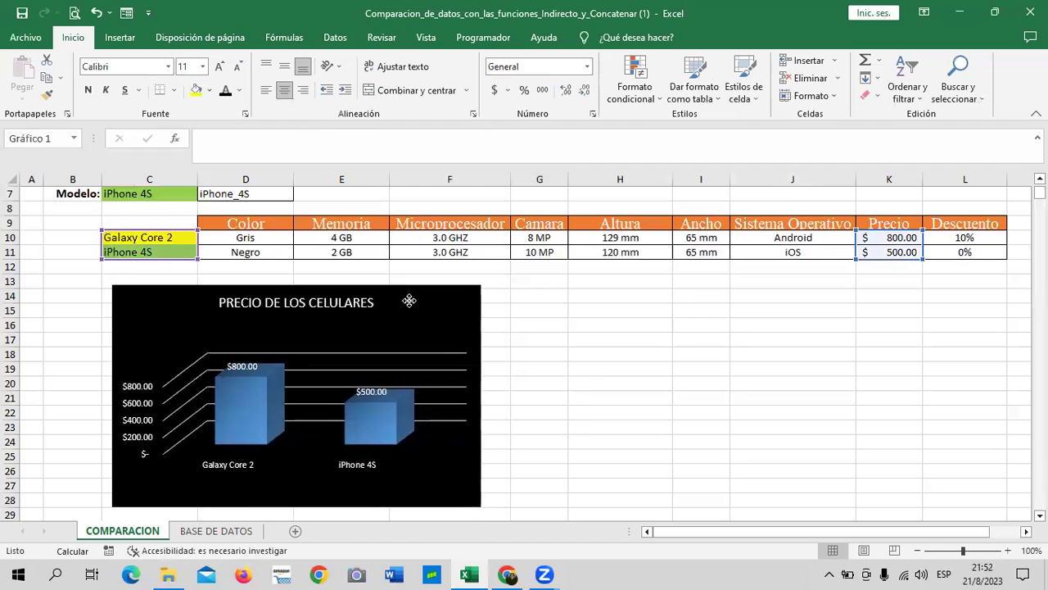
pyautogui.press('Escape')
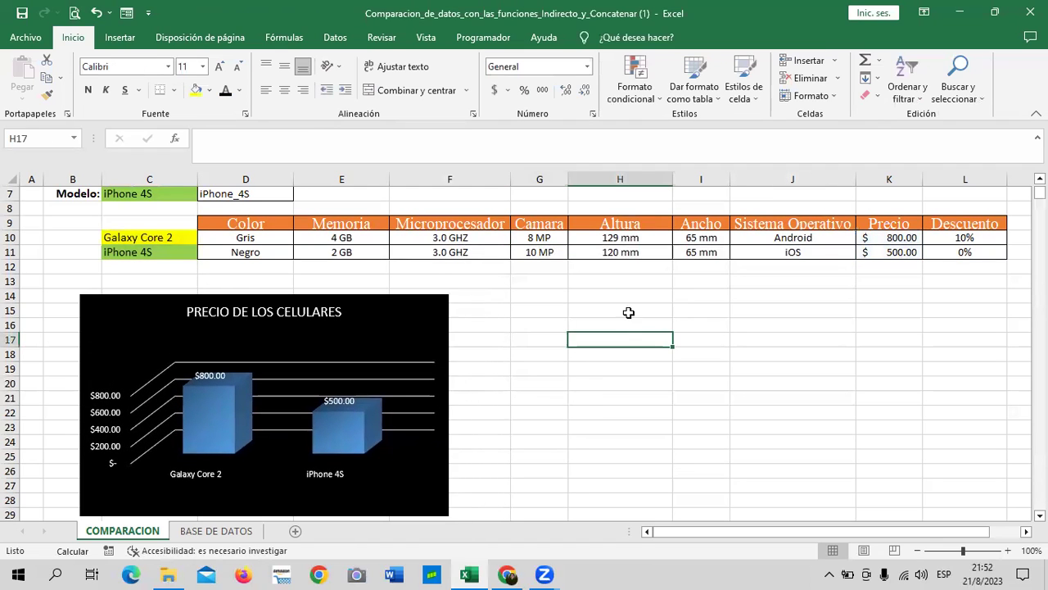
# - Select model names C10:C11 together with camera values G10:G11 for a new chart
pyautogui.moveTo(168, 236); pyautogui.dragTo(173, 254)
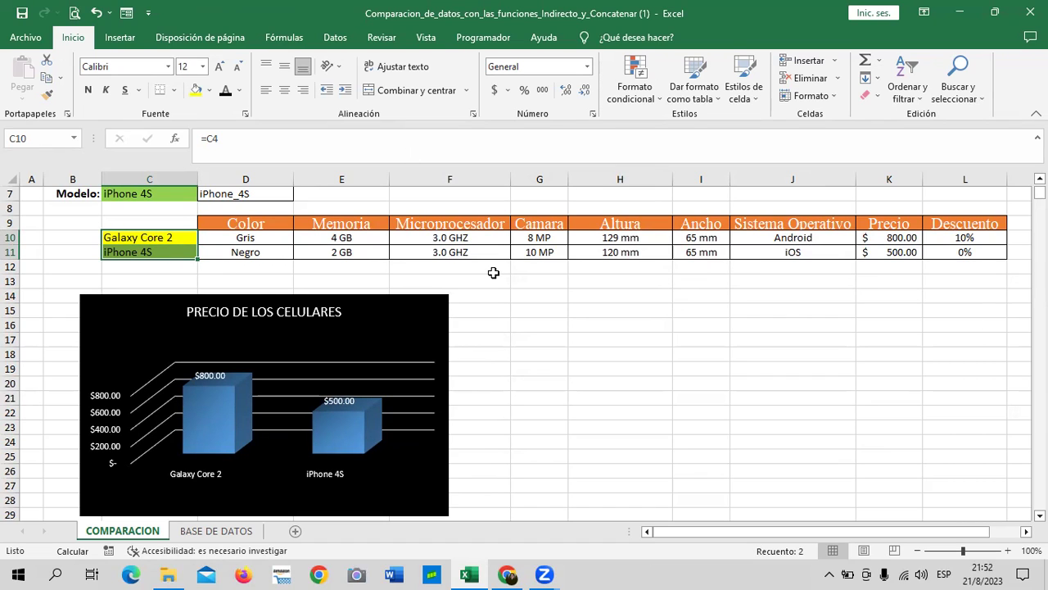
pyautogui.keyDown('ctrl'); pyautogui.moveTo(547, 238); pyautogui.dragTo(547, 252); pyautogui.keyUp('ctrl')
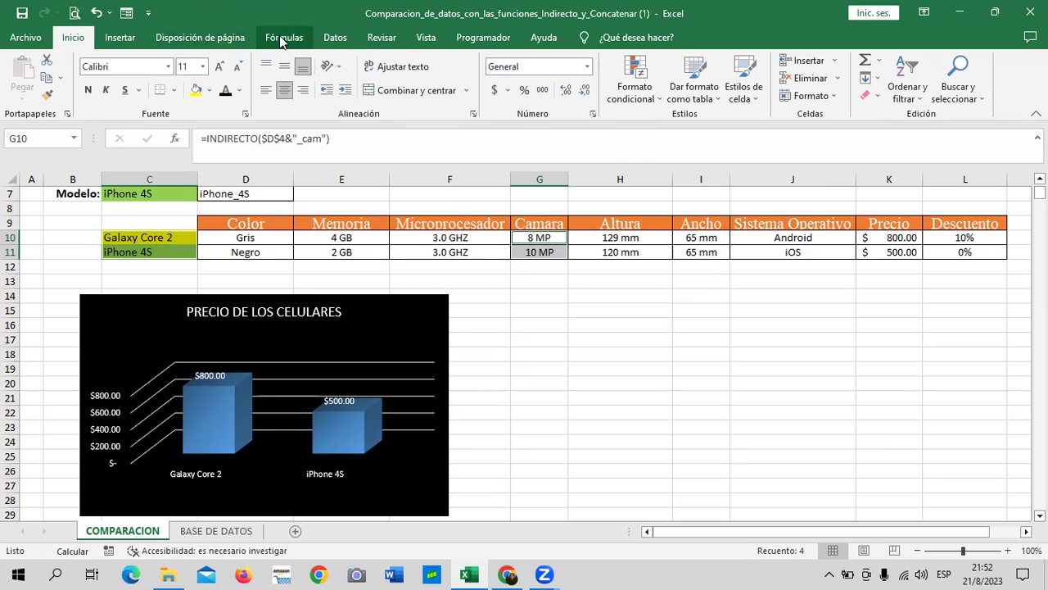
pyautogui.click(120, 37)
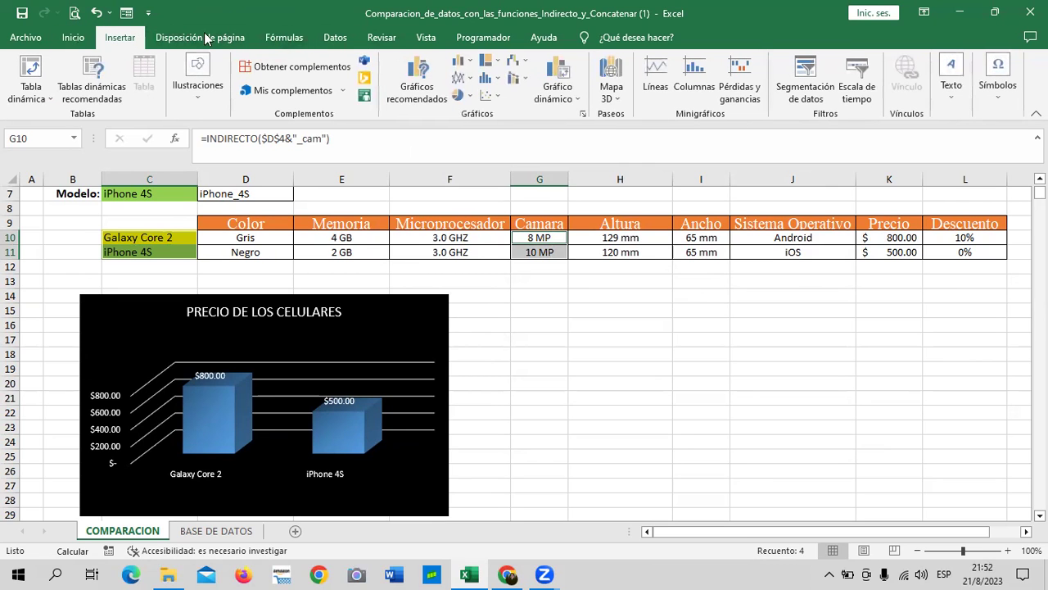
pyautogui.click(425, 78)
pyautogui.click(442, 88)
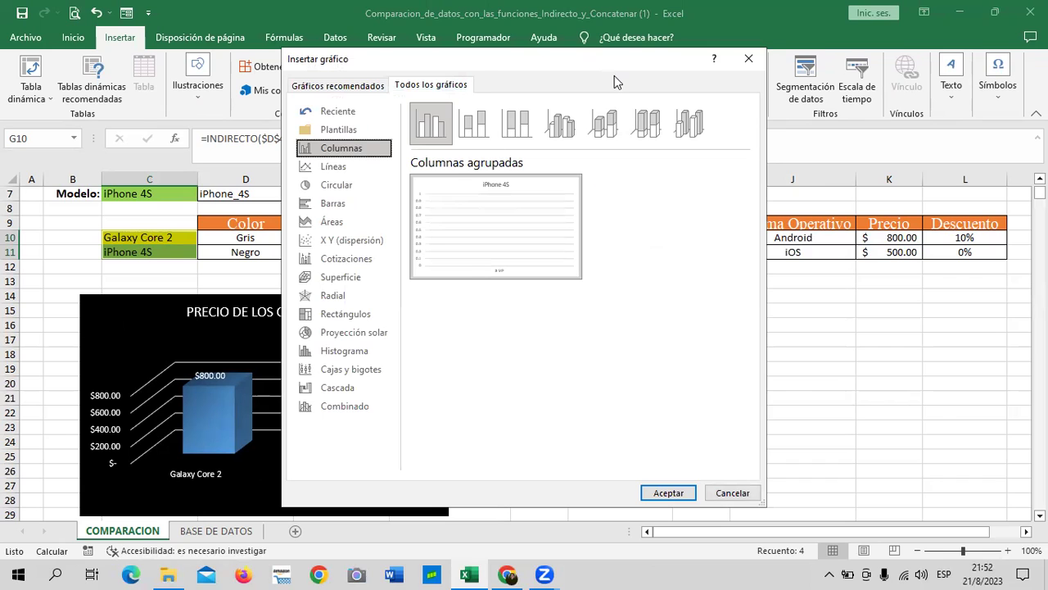
pyautogui.moveTo(617, 82); pyautogui.dragTo(790, 166)
pyautogui.click(645, 209)
pyautogui.click(705, 226)
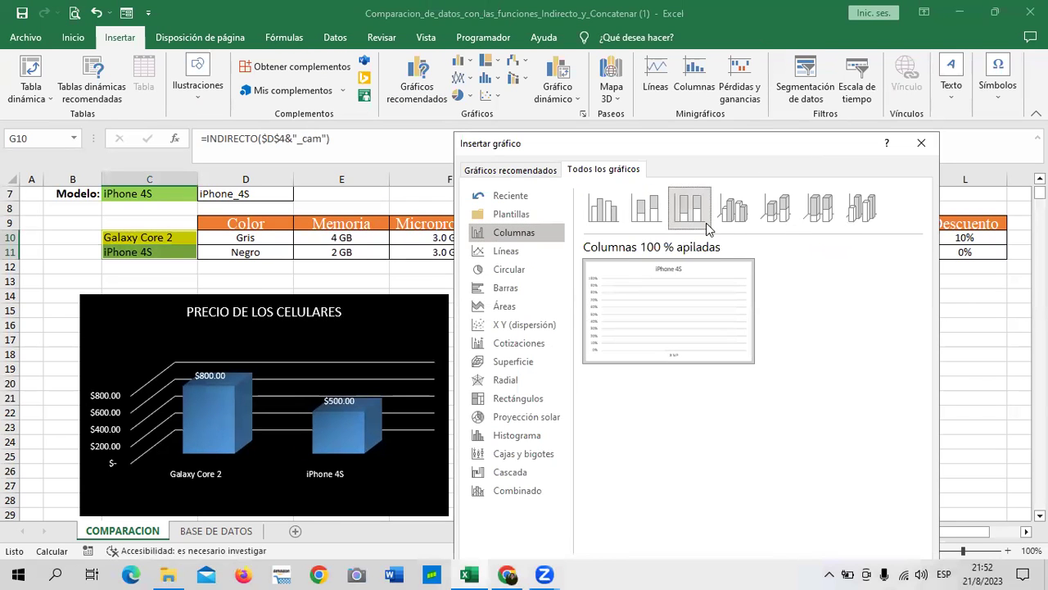
pyautogui.moveTo(722, 288)
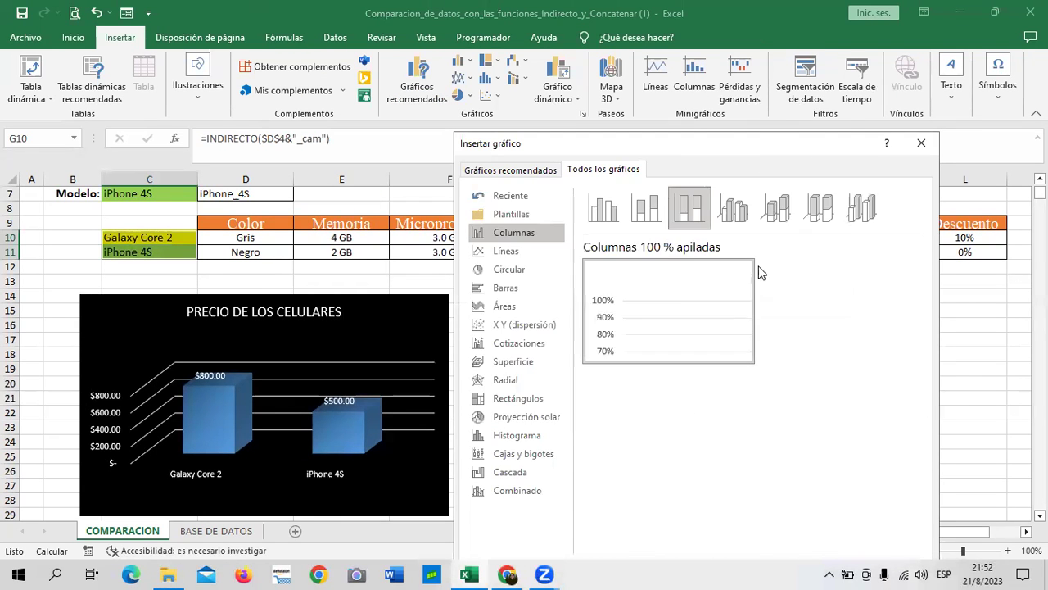
pyautogui.moveTo(669, 299)
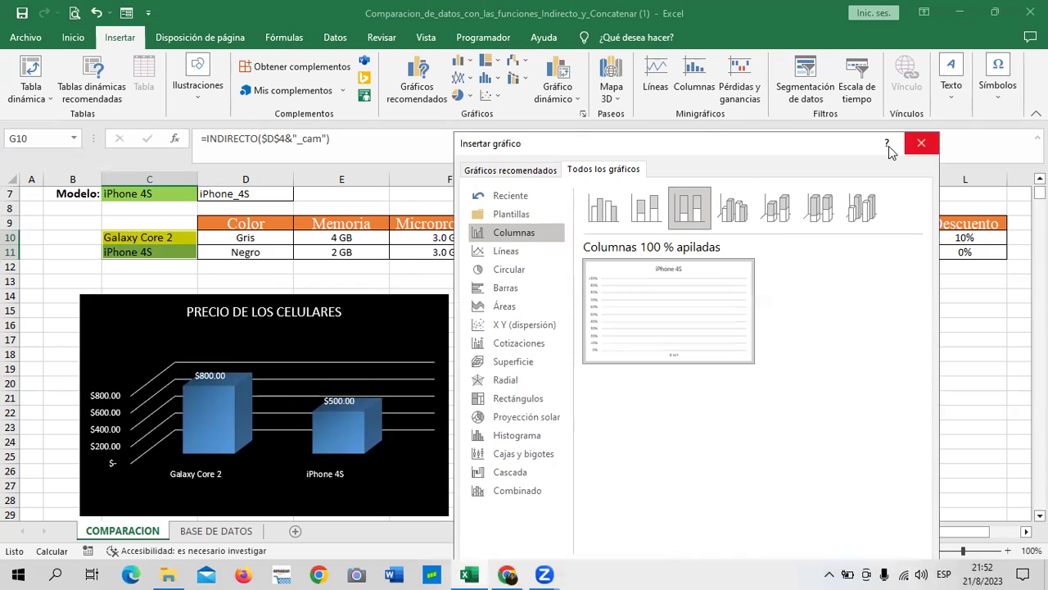
pyautogui.click(509, 270)
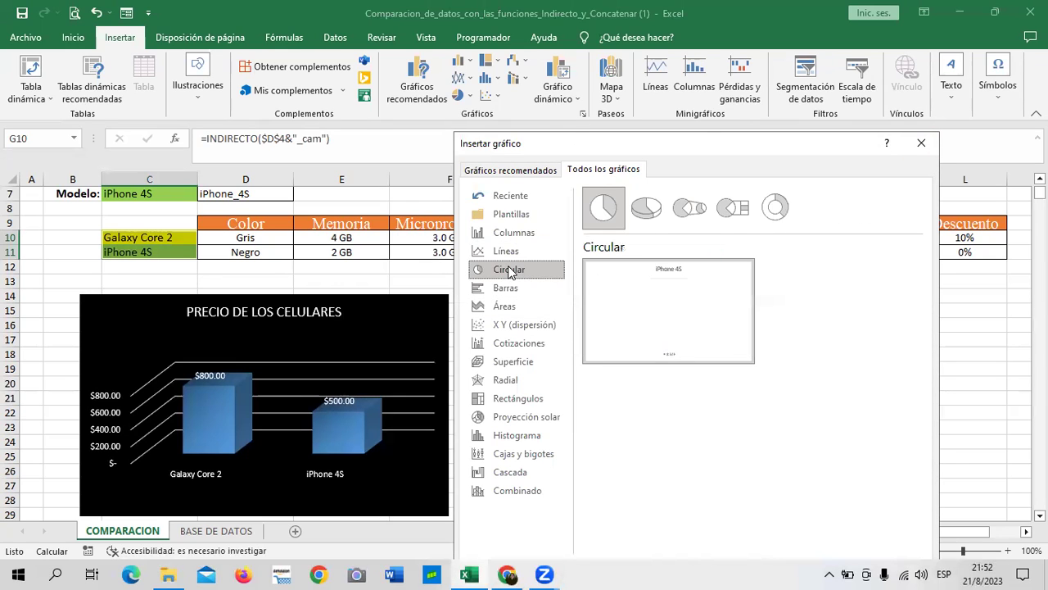
pyautogui.click(646, 207)
pyautogui.moveTo(702, 319)
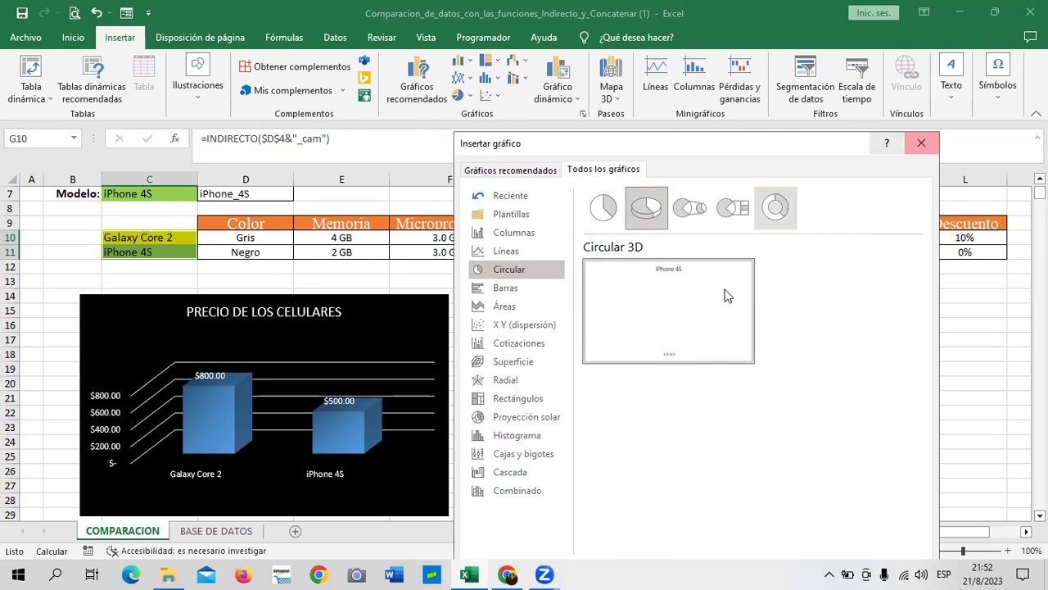
# - Cancel the new chart and reposition the price chart under columns E–I of the spec table
pyautogui.click(921, 143)
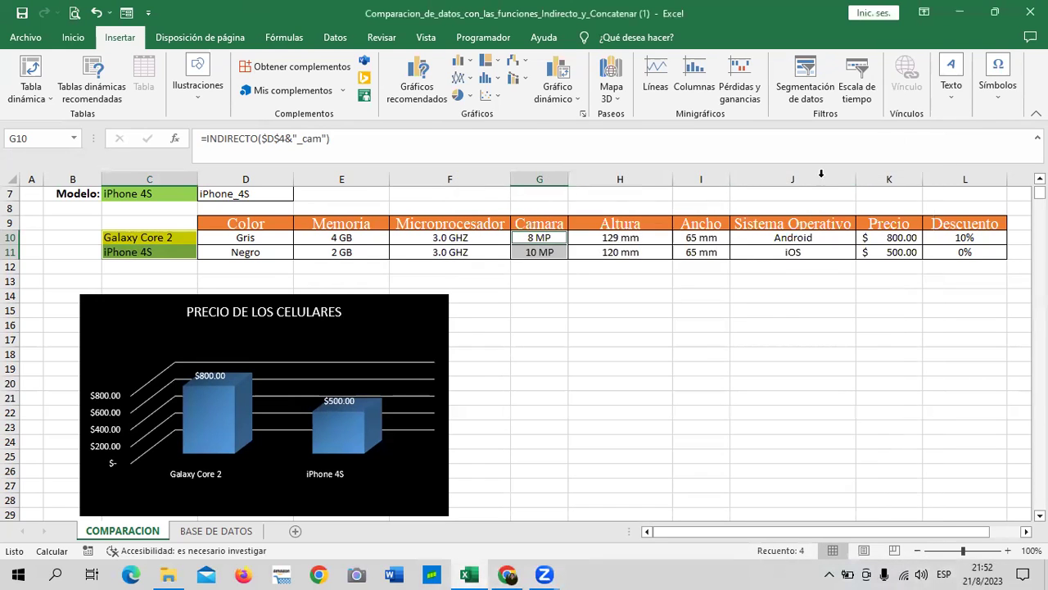
pyautogui.moveTo(713, 355); pyautogui.dragTo(716, 344)
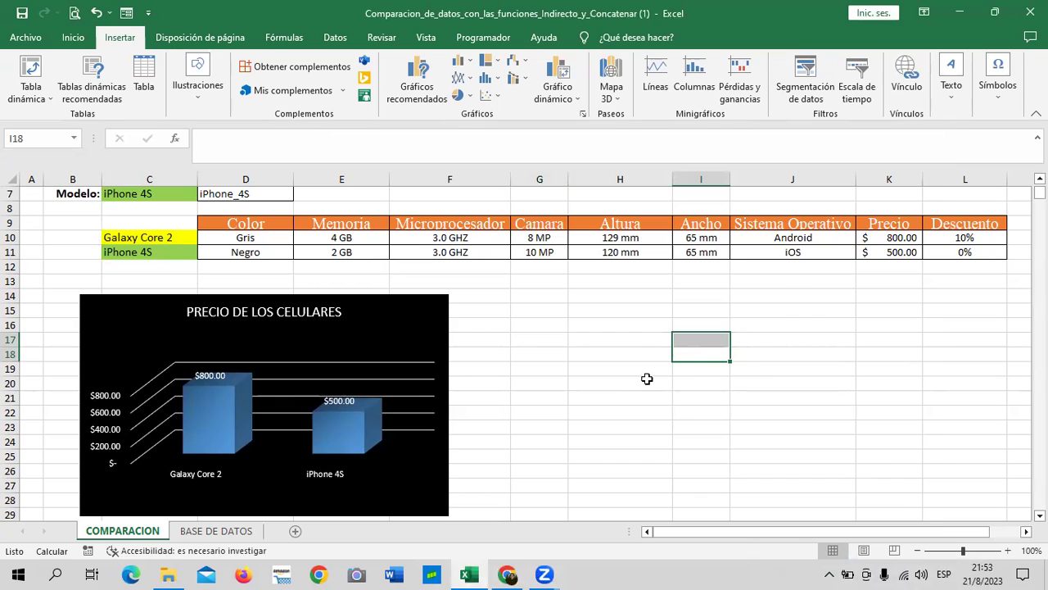
pyautogui.moveTo(398, 309)
pyautogui.mouseDown()
pyautogui.moveTo(690, 314)
pyautogui.moveTo(678, 304)
pyautogui.mouseUp()
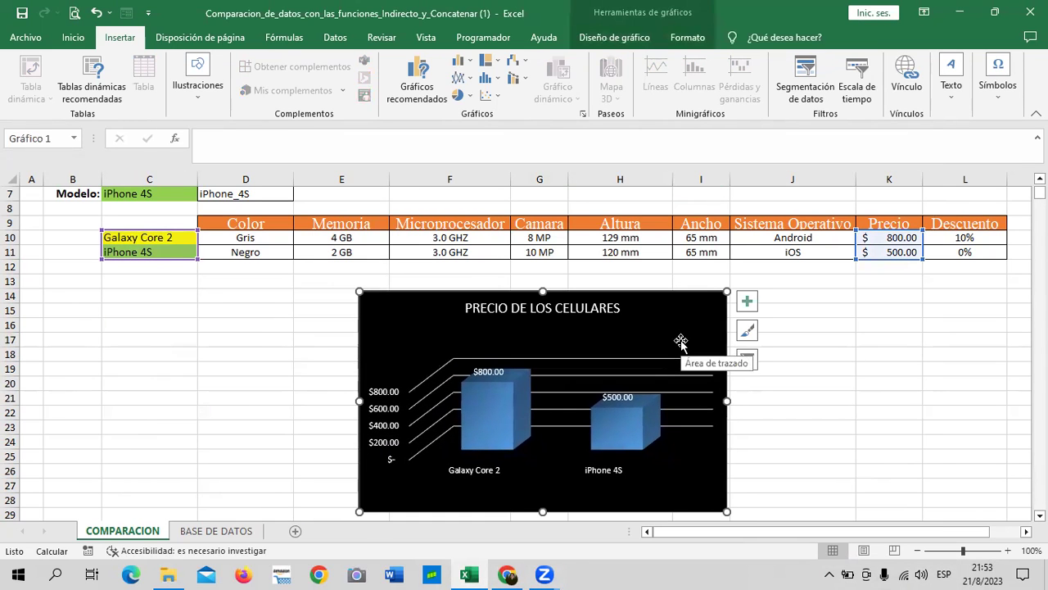
pyautogui.moveTo(680, 340); pyautogui.dragTo(694, 361)
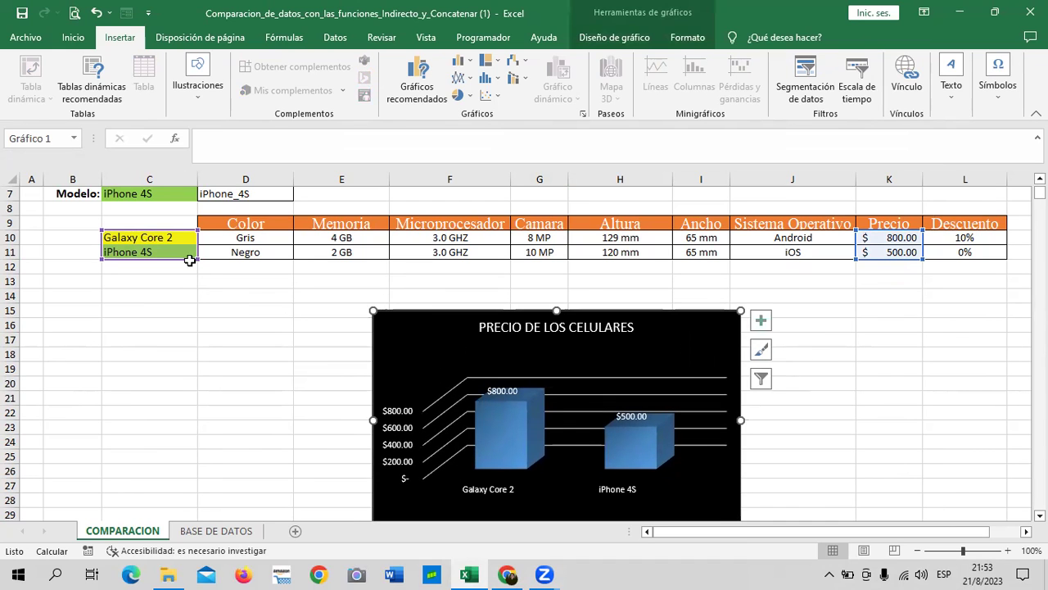
pyautogui.press('Escape')
pyautogui.scroll(1, 171, 229)
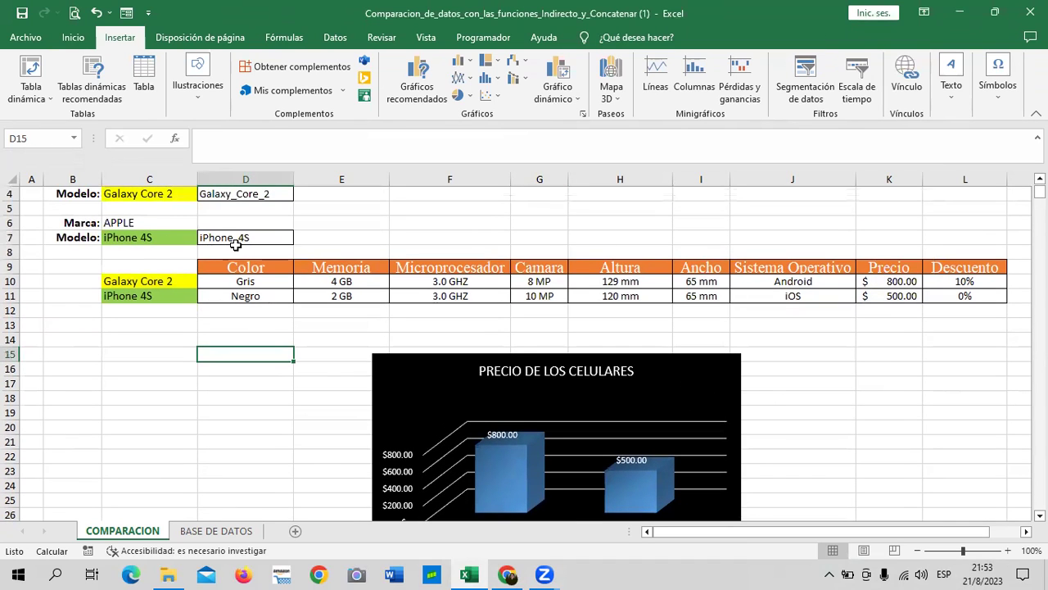
pyautogui.scroll(1, 190, 246)
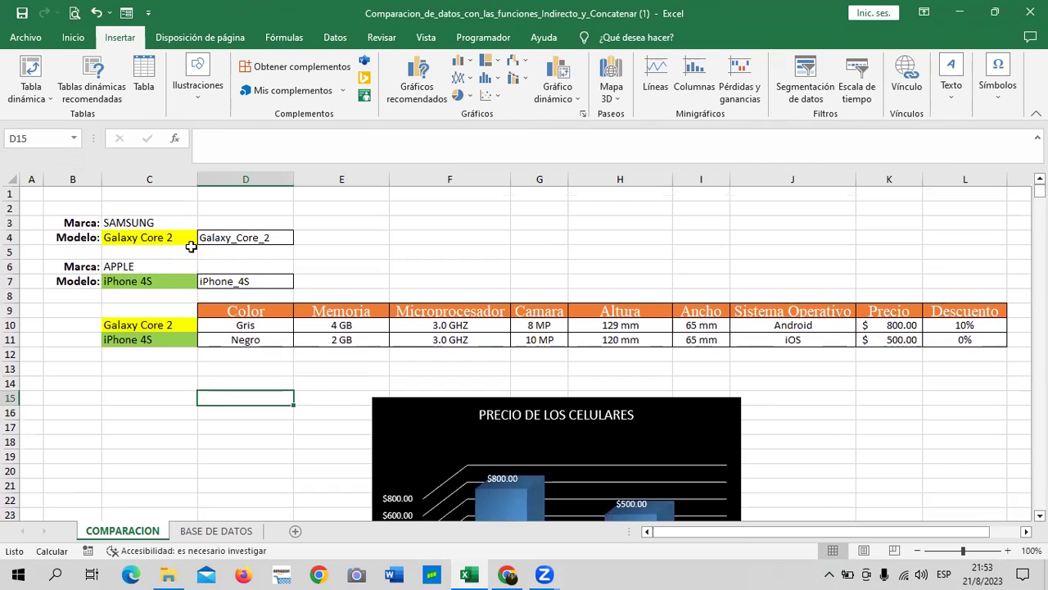
# - Choose Galaxy J5 as the Samsung model in C4
pyautogui.click(180, 237)
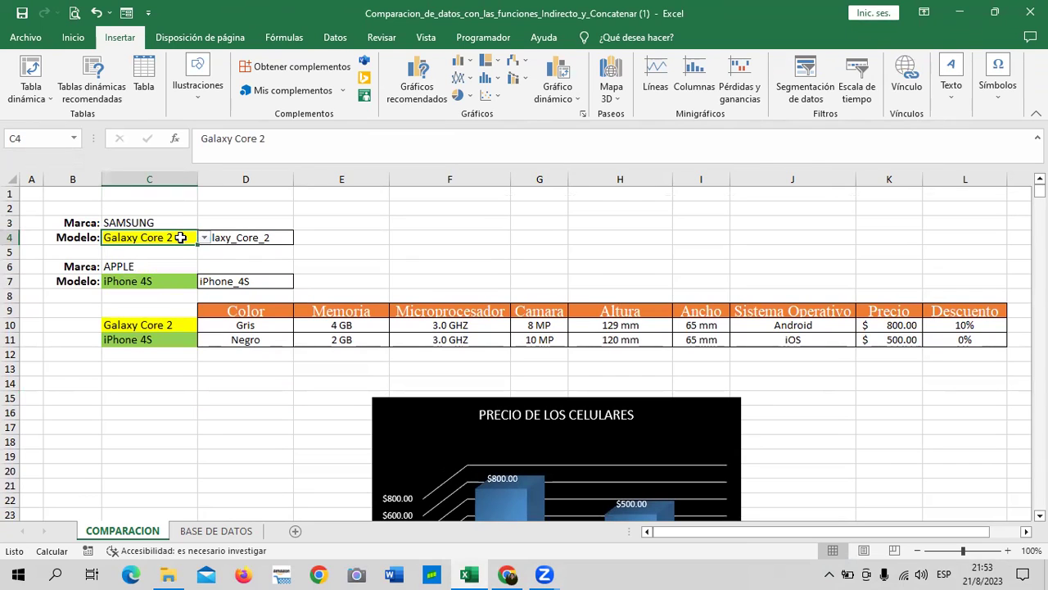
pyautogui.click(204, 237)
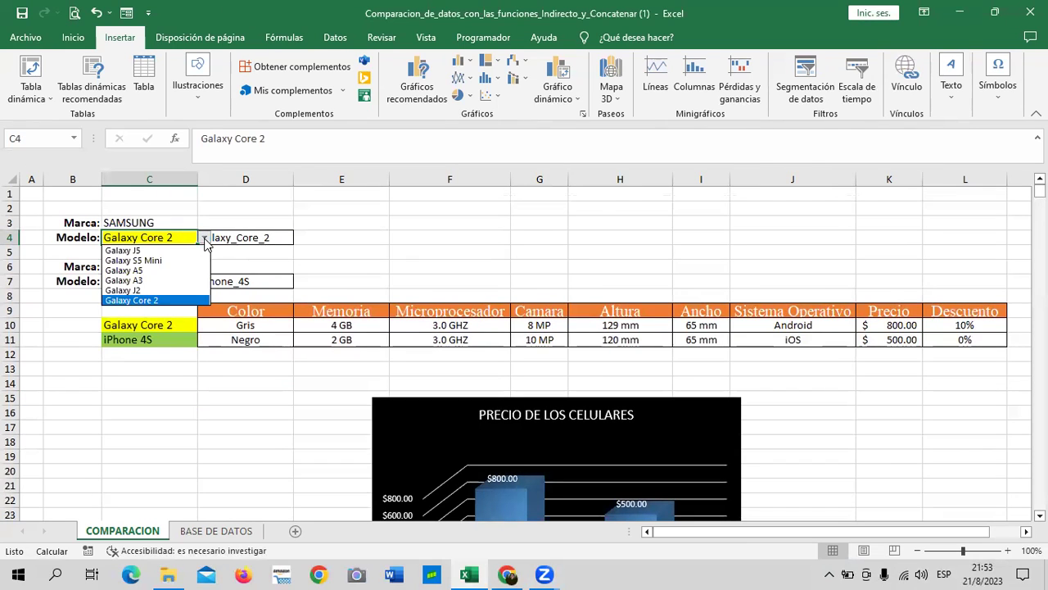
pyautogui.click(178, 251)
pyautogui.scroll(-2, 622, 389)
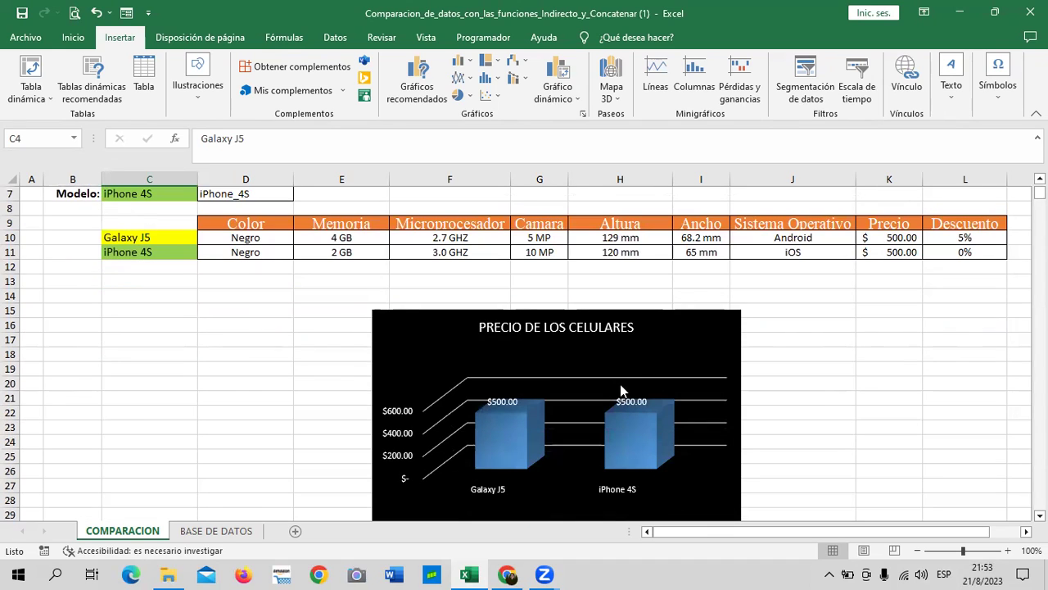
pyautogui.moveTo(667, 338); pyautogui.dragTo(665, 312)
pyautogui.scroll(1, 411, 383)
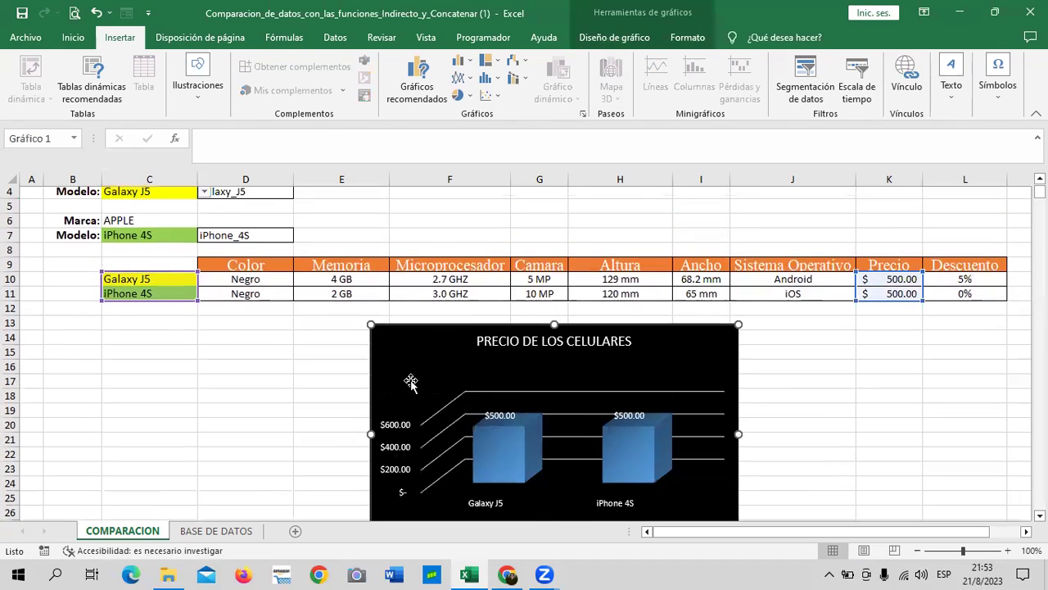
# - Choose iPhone 5S as the second phone in C7
pyautogui.click(182, 242)
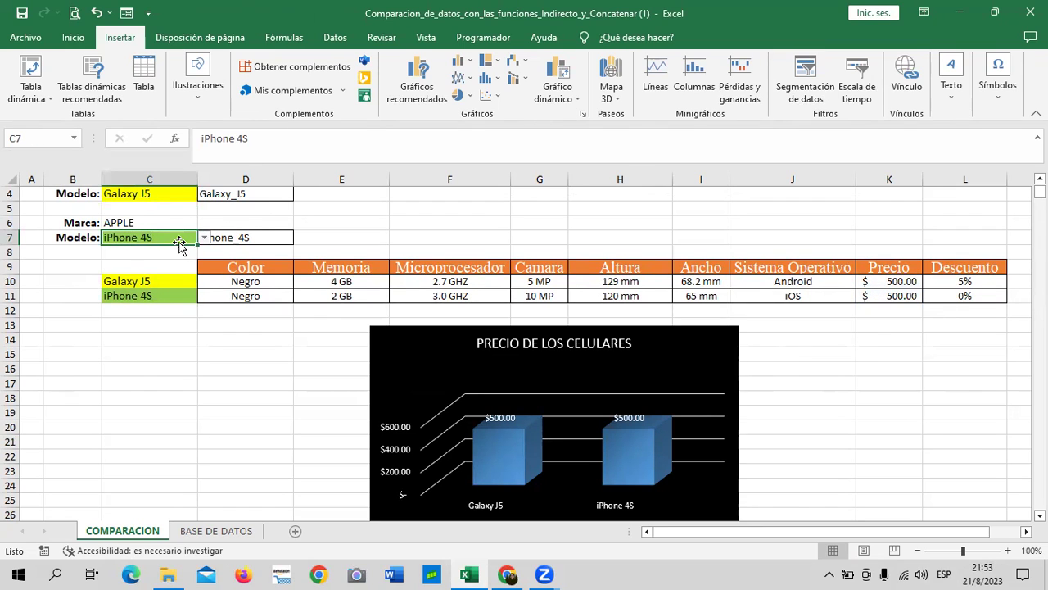
pyautogui.click(204, 237)
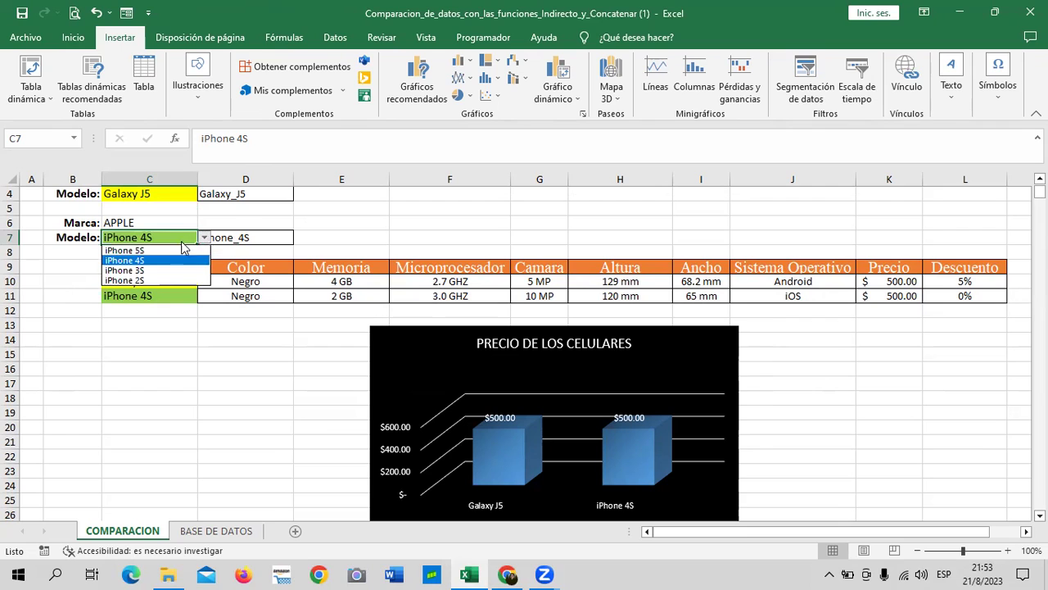
pyautogui.click(162, 250)
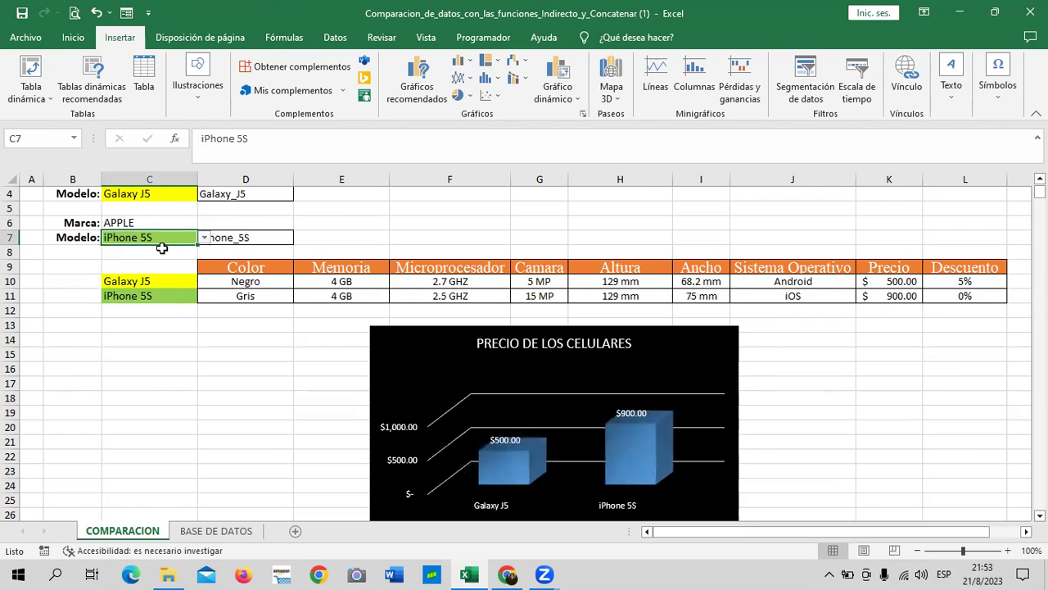
# - Select the price chart's series, the Galaxy J5 bar, the gridlines and the plot area in turn
pyautogui.click(632, 444)
pyautogui.click(521, 458)
pyautogui.scroll(-1, 742, 442)
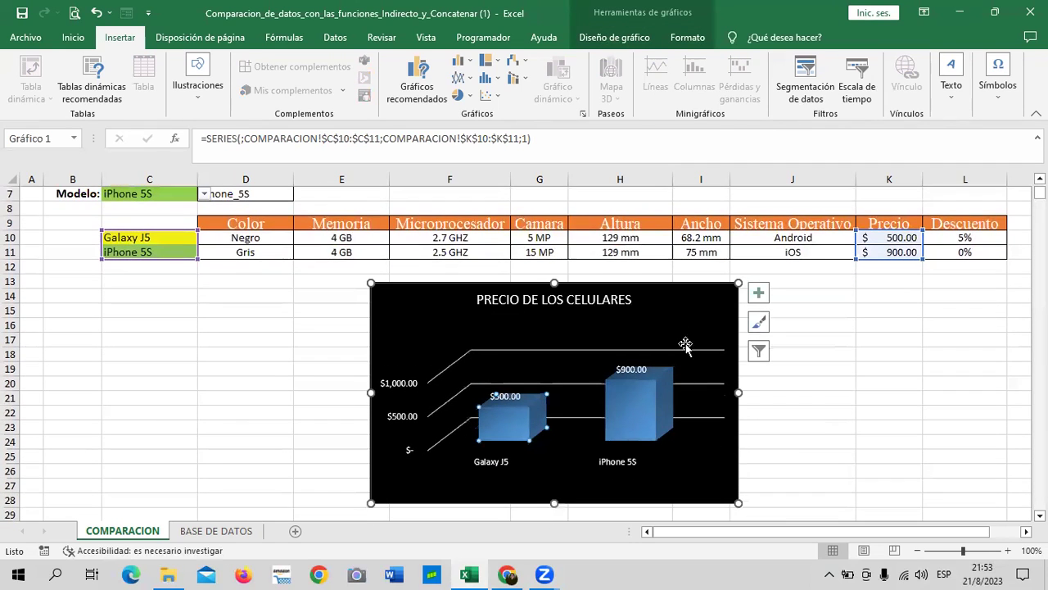
pyautogui.moveTo(678, 299); pyautogui.dragTo(679, 307)
pyautogui.click(679, 308)
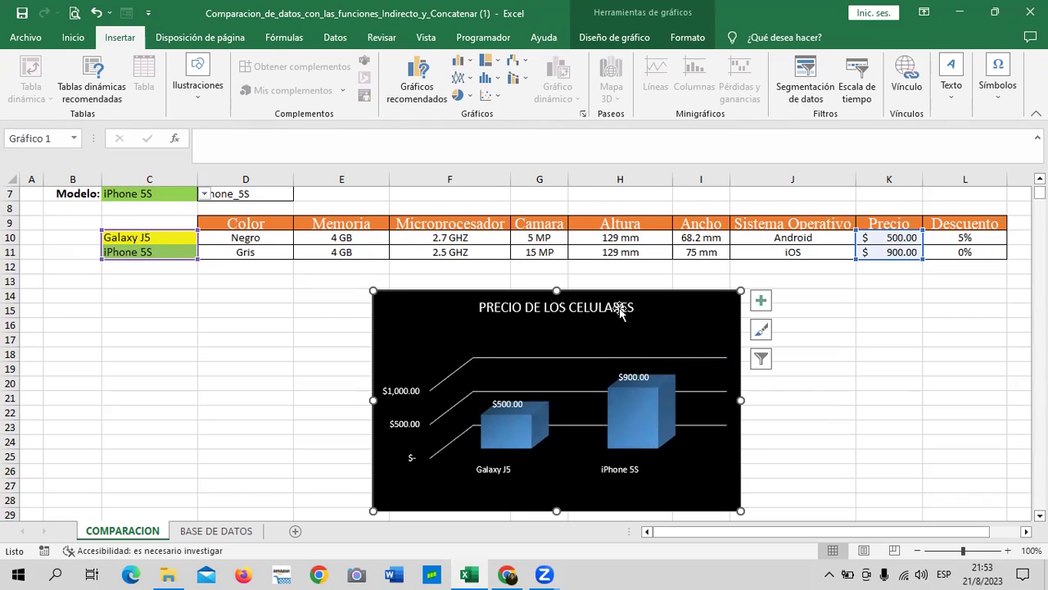
pyautogui.click(614, 370)
pyautogui.click(636, 343)
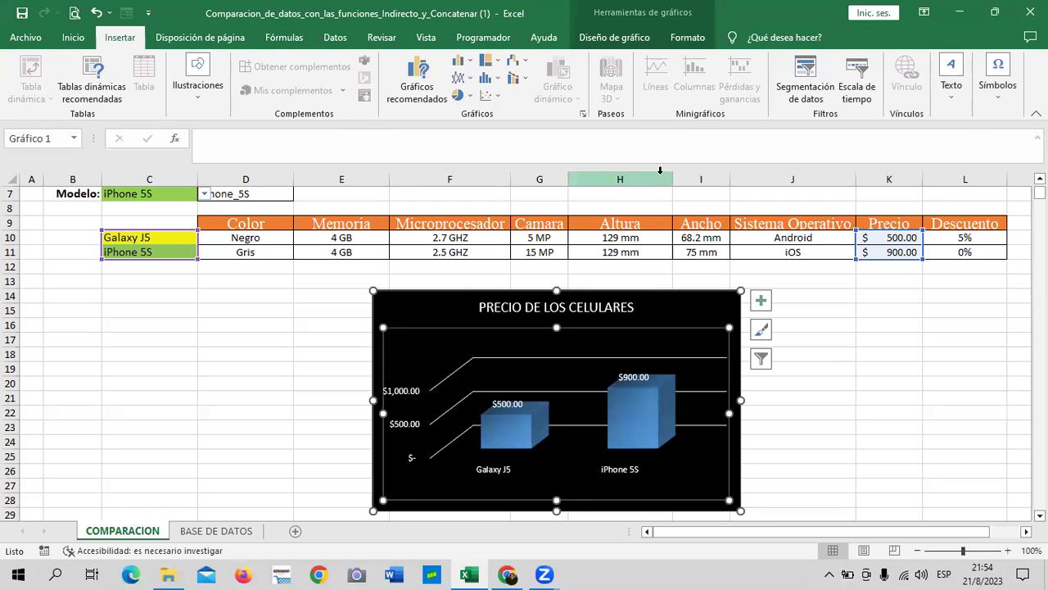
# - Go to the BASE DE DATOS sheet listing Samsung, Apple and Motorola specifications
pyautogui.click(821, 297)
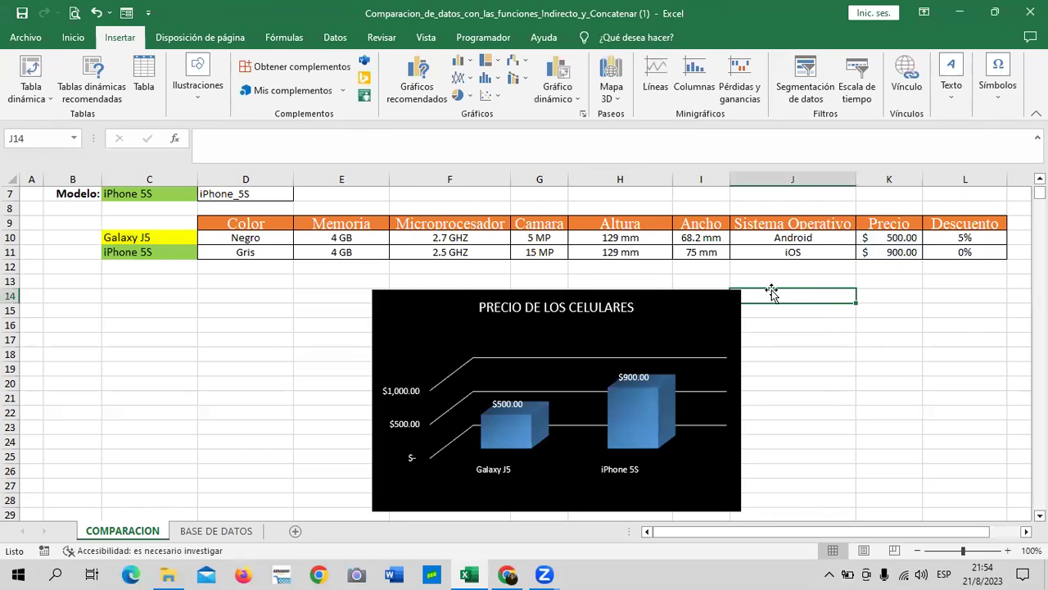
pyautogui.click(687, 305)
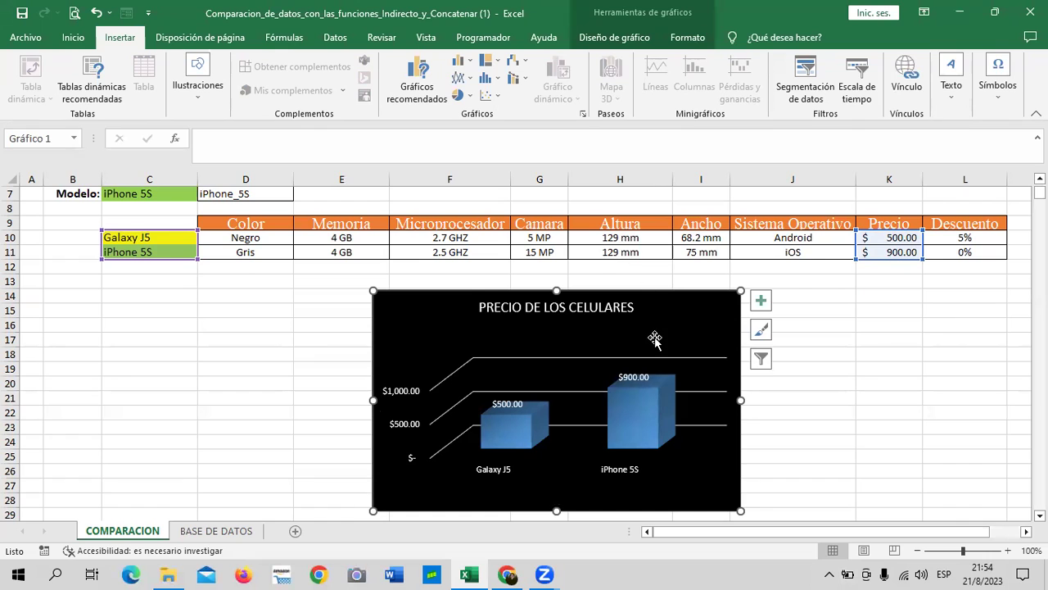
pyautogui.scroll(1, 659, 336)
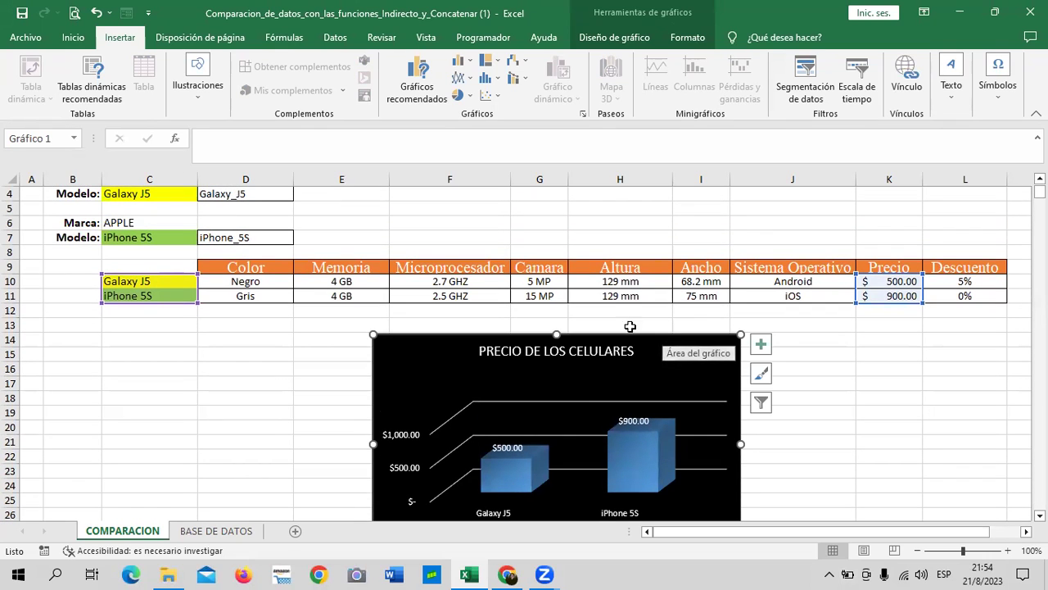
pyautogui.click(237, 534)
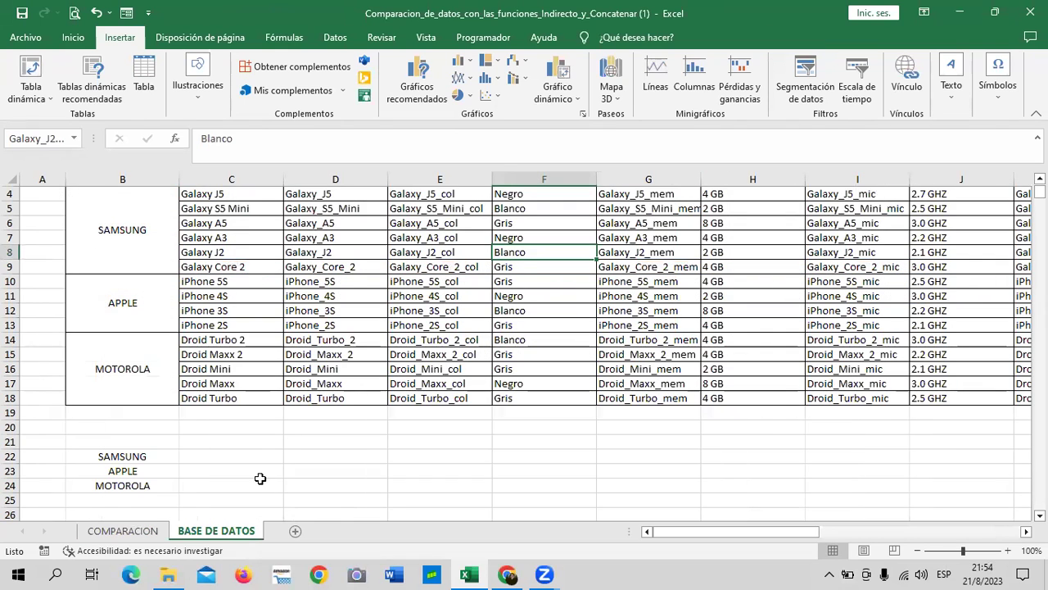
pyautogui.scroll(1, 262, 460)
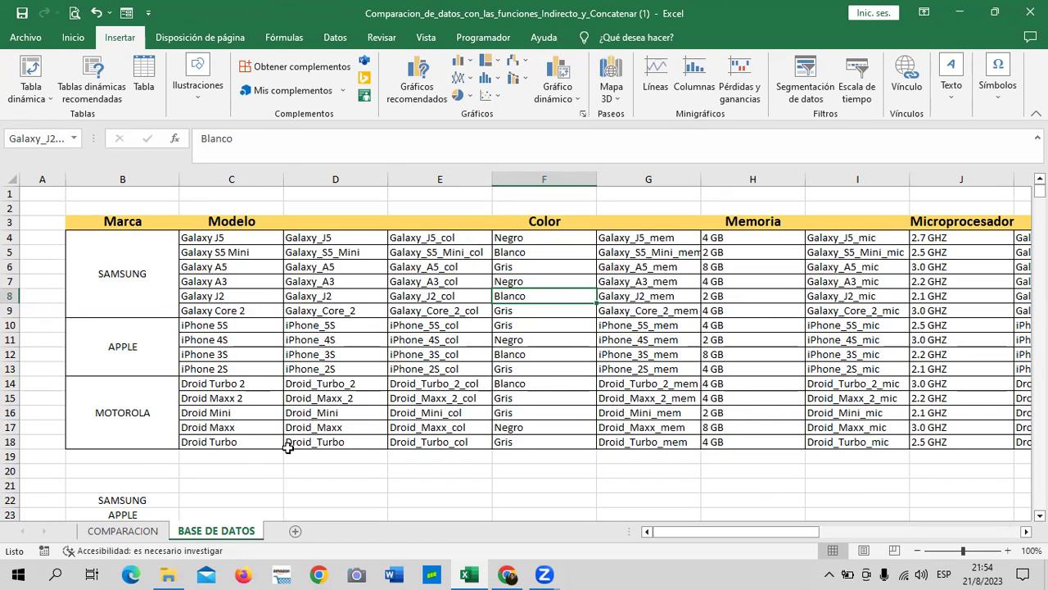
pyautogui.hscroll(8, 688, 534)
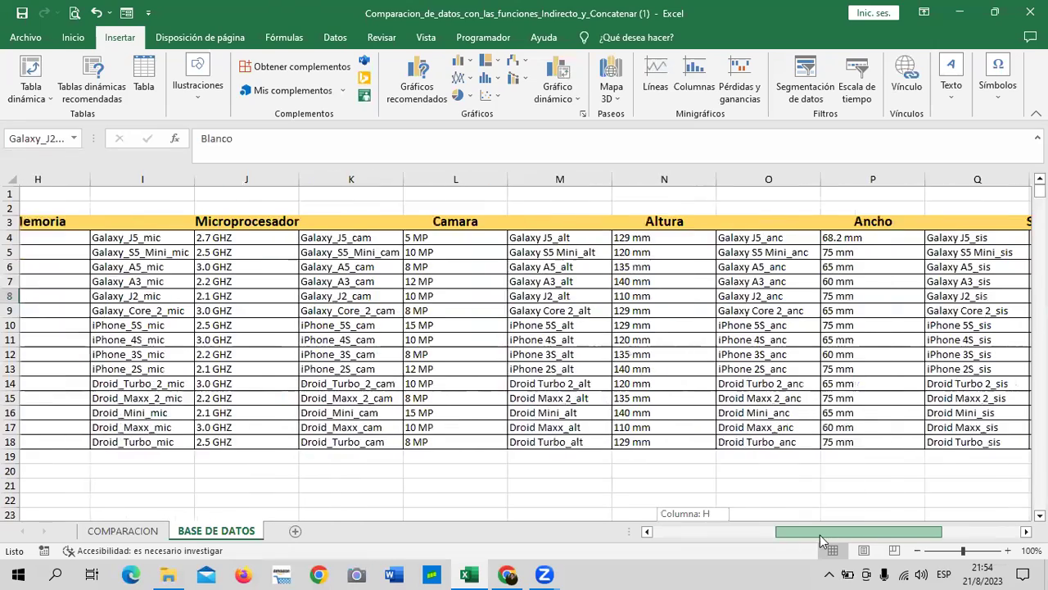
pyautogui.moveTo(904, 529); pyautogui.dragTo(1000, 540)
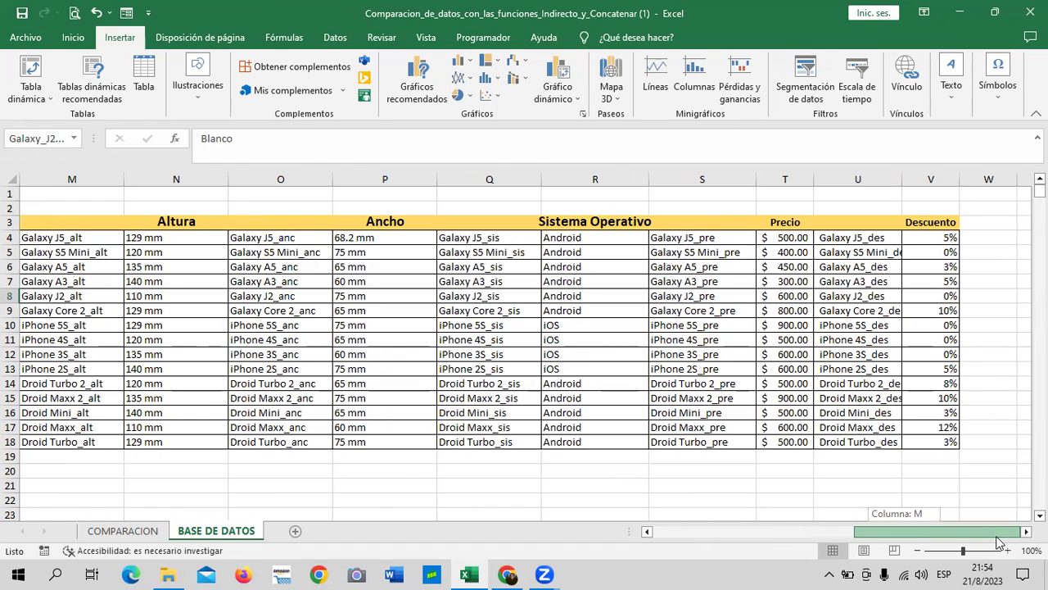
pyautogui.moveTo(1002, 541); pyautogui.dragTo(954, 530)
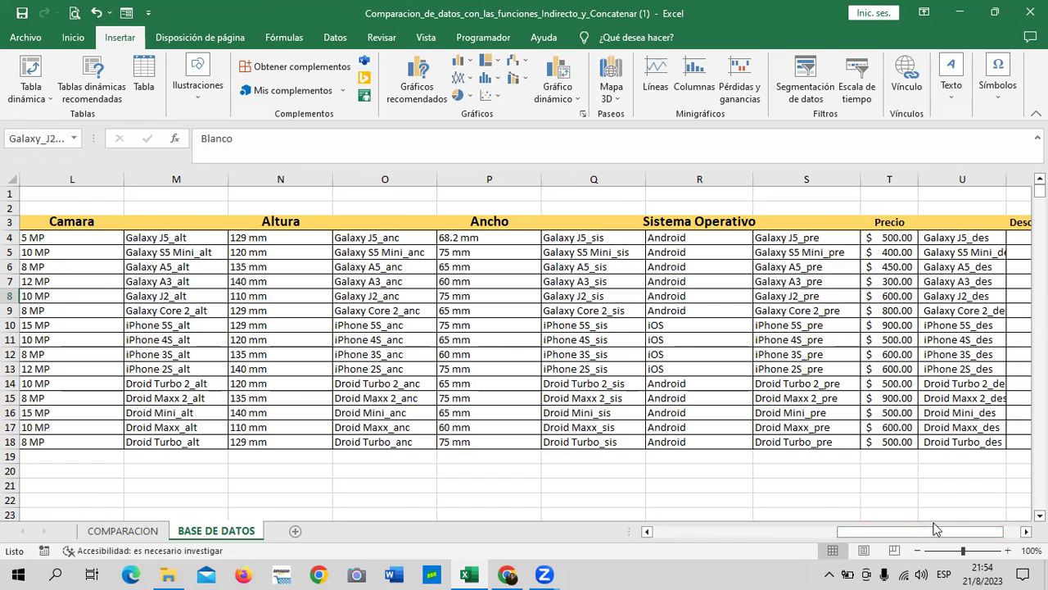
pyautogui.moveTo(937, 530); pyautogui.dragTo(991, 537)
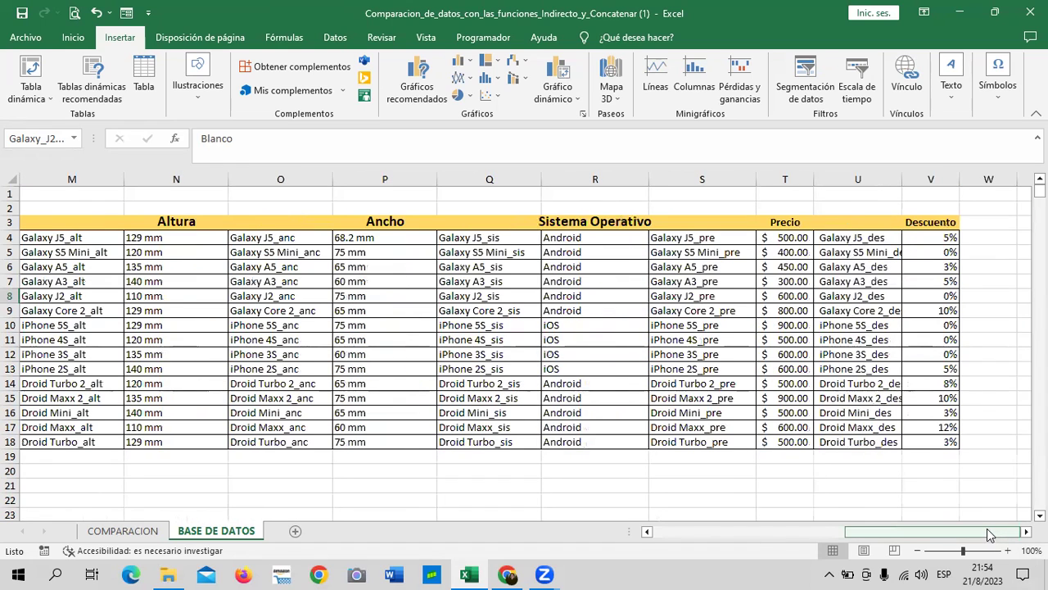
pyautogui.click(878, 238)
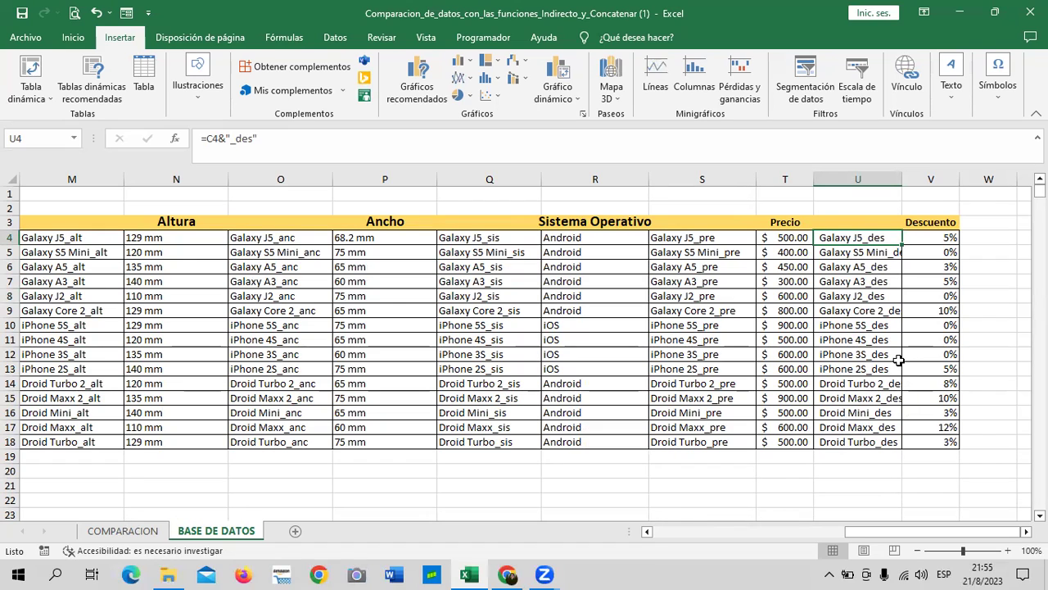
pyautogui.moveTo(931, 533); pyautogui.dragTo(739, 537)
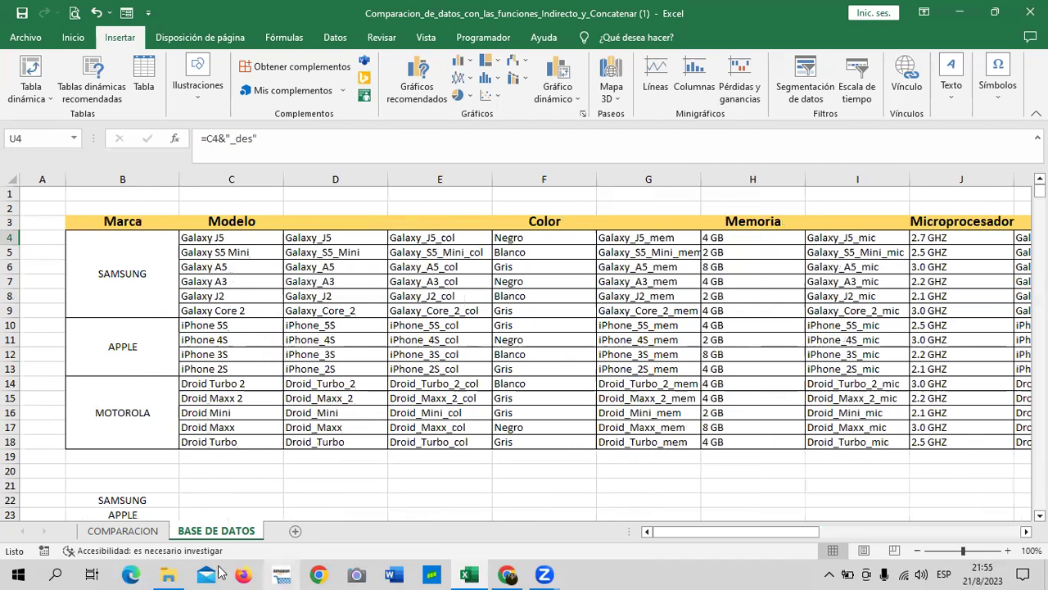
pyautogui.click(123, 531)
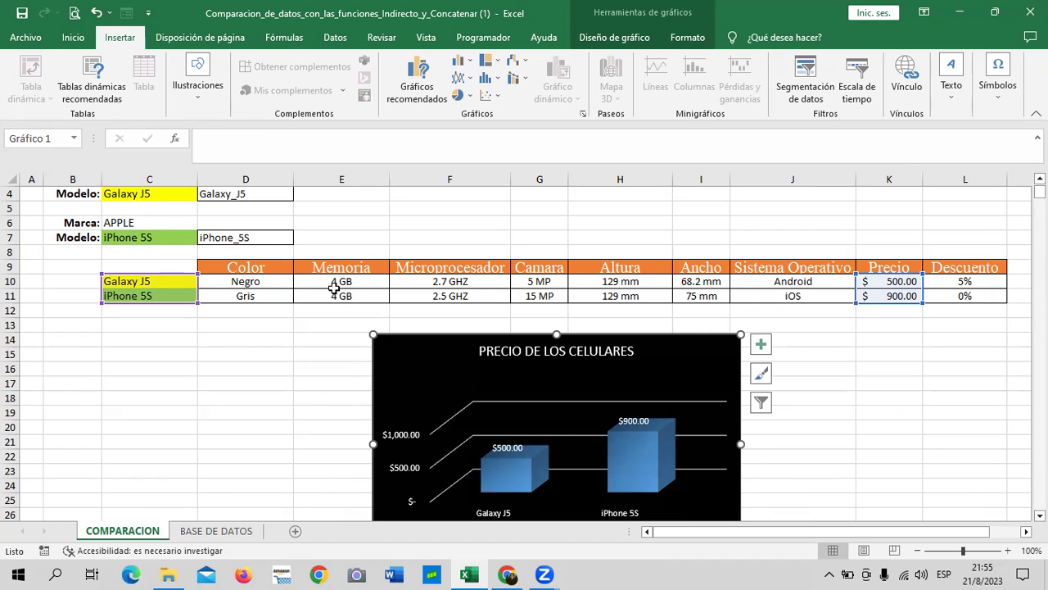
# - Set the first phone's brand in C3 to MOTOROLA
pyautogui.scroll(-1, 344, 284)
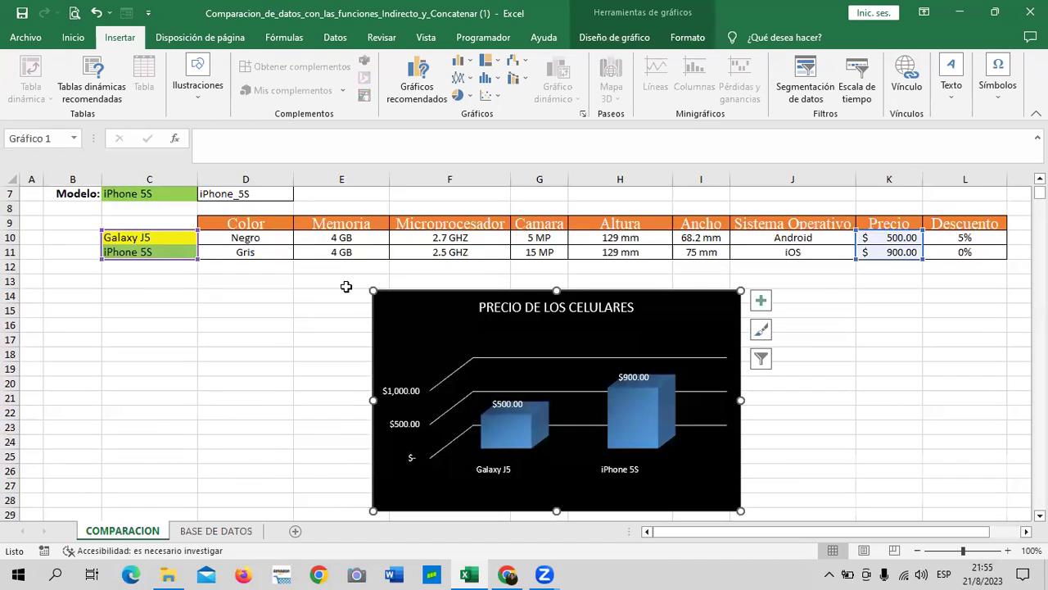
pyautogui.scroll(1, 347, 286)
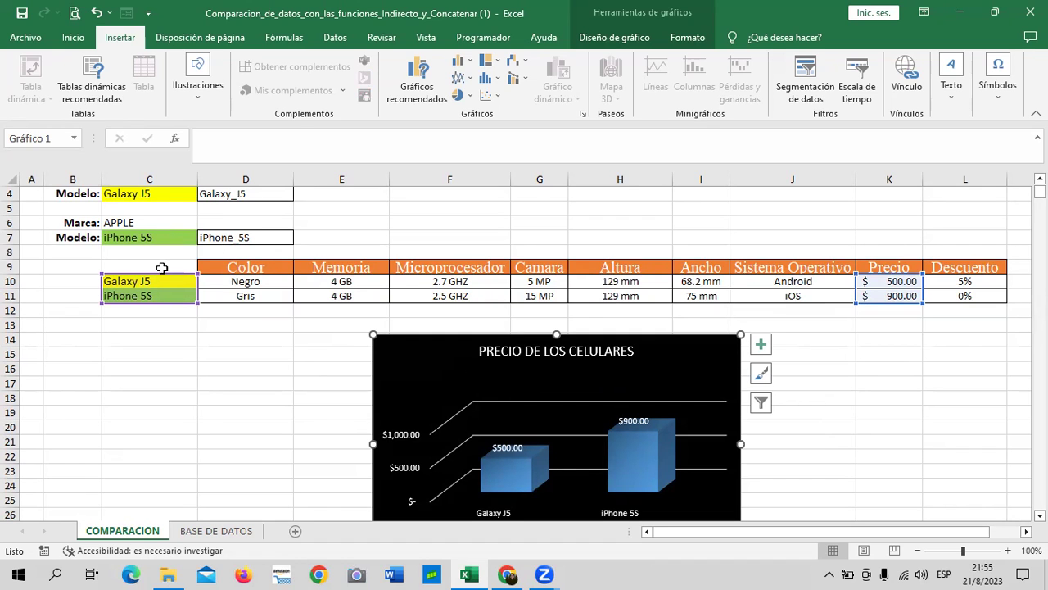
pyautogui.click(159, 196)
pyautogui.scroll(1, 160, 209)
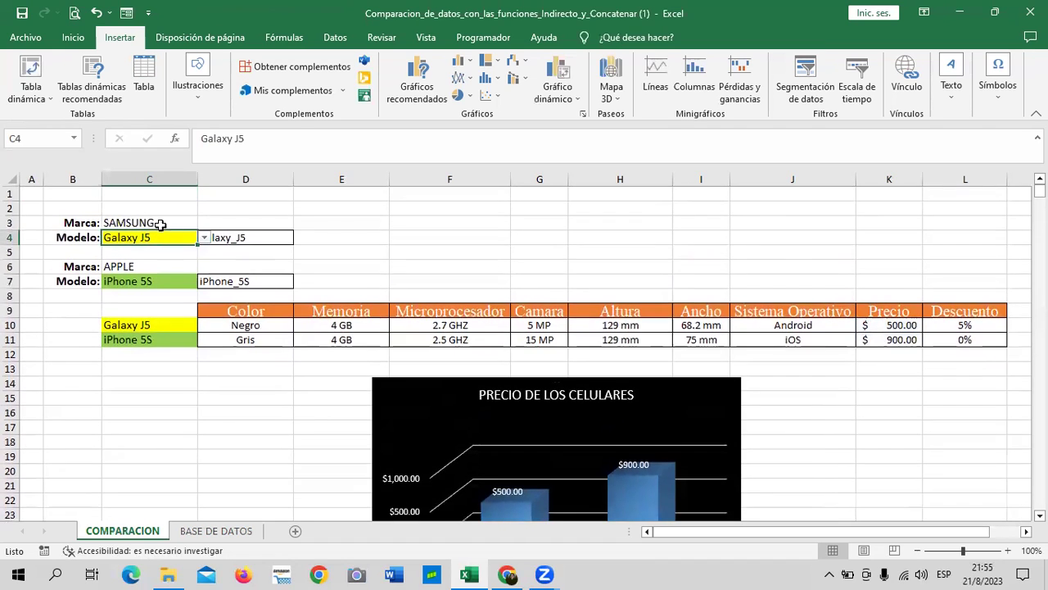
pyautogui.click(166, 266)
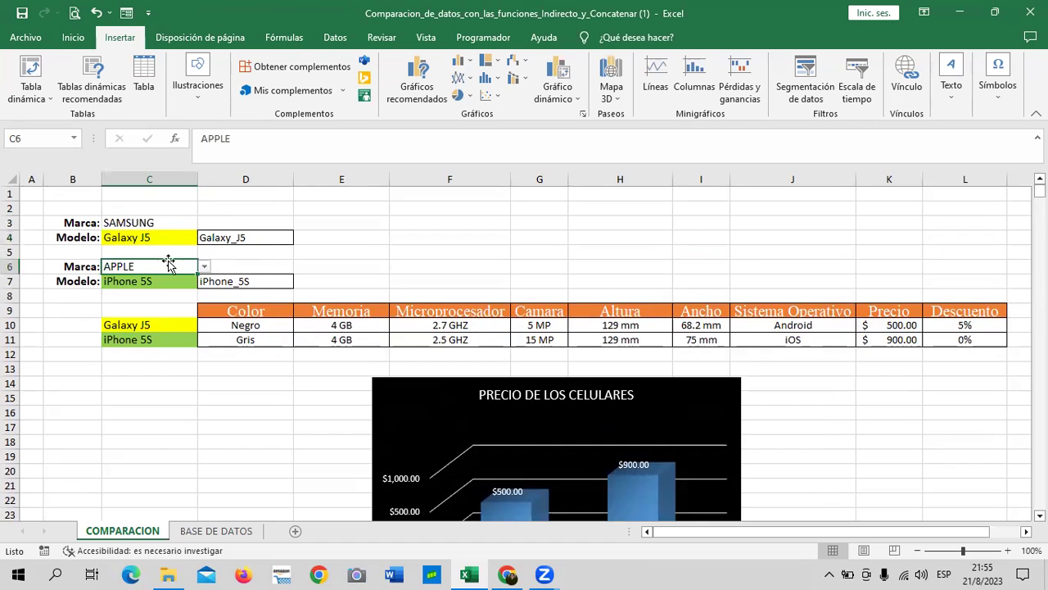
pyautogui.click(167, 222)
pyautogui.click(203, 224)
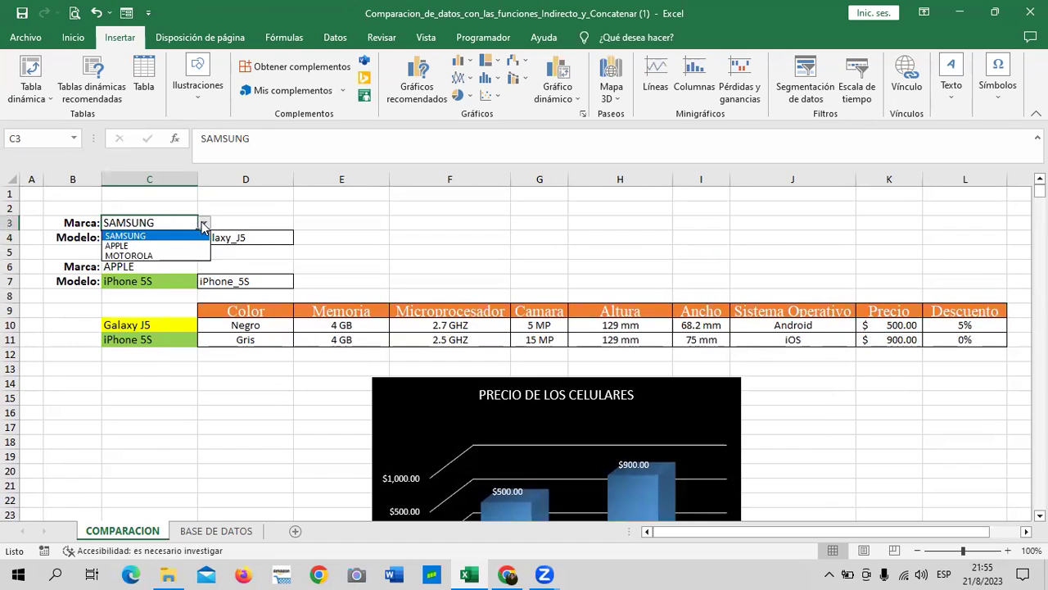
pyautogui.click(157, 253)
# - Set the first model in C4 to Droid Turbo 2, then change it to Droid Maxx
pyautogui.click(161, 235)
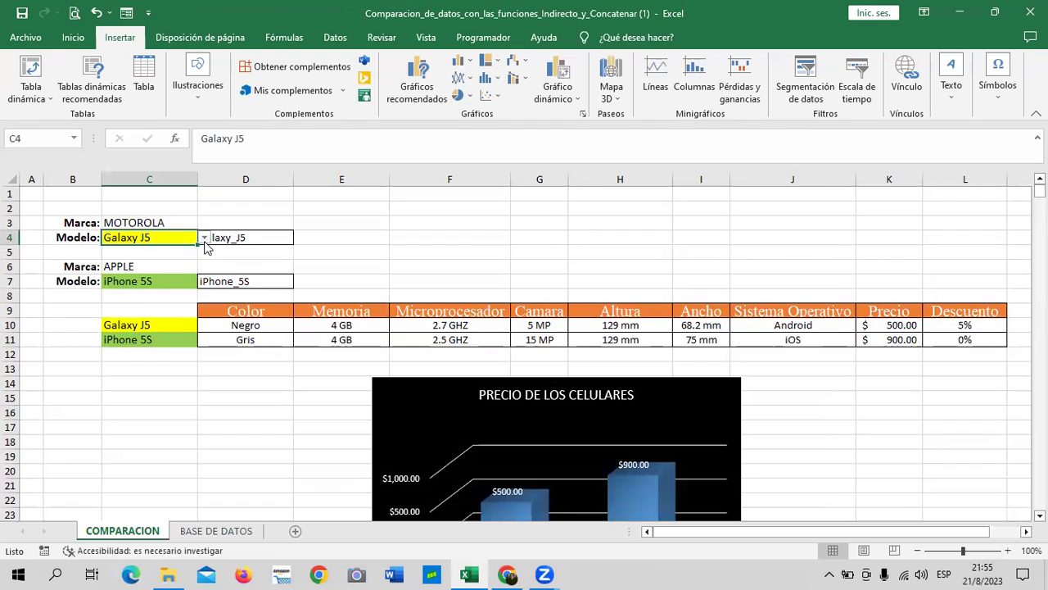
pyautogui.click(204, 237)
pyautogui.click(161, 257)
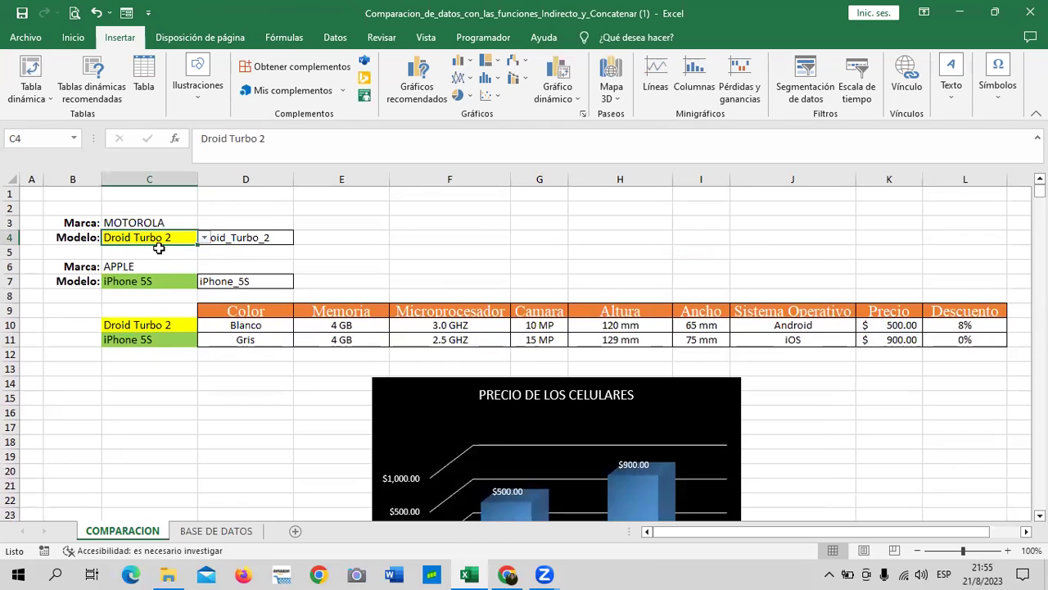
pyautogui.click(177, 280)
pyautogui.click(164, 238)
pyautogui.click(203, 238)
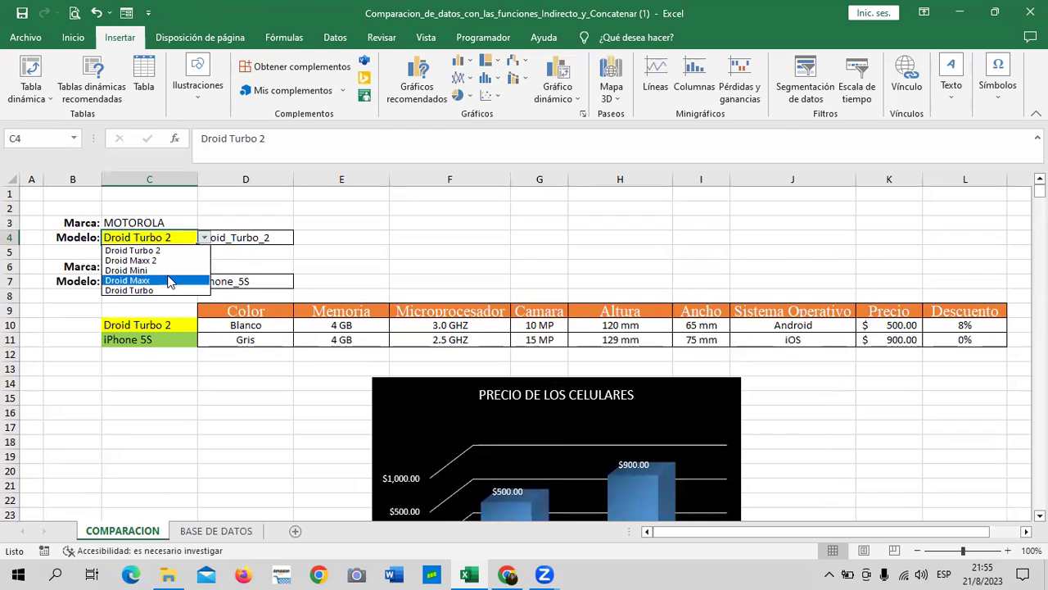
pyautogui.click(169, 280)
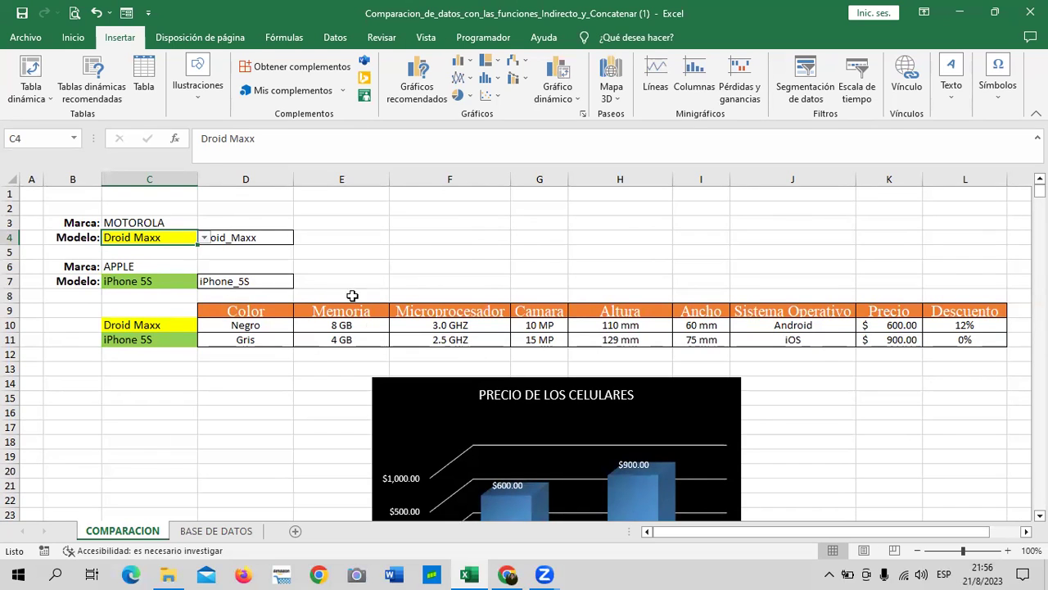
# - Inspect the INDIRECTO formula pulling the colour in D10
pyautogui.click(285, 329)
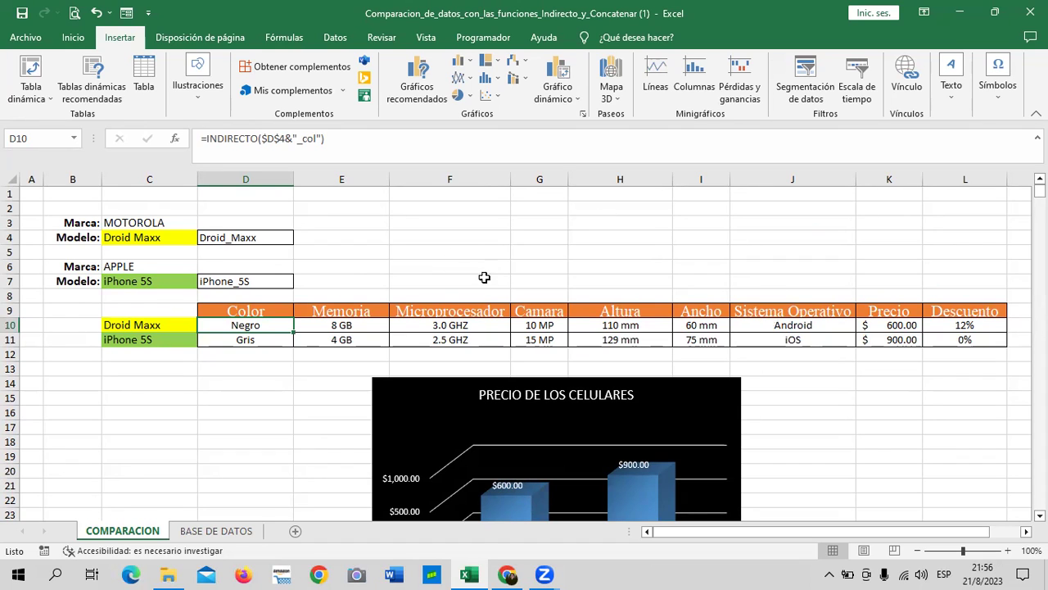
pyautogui.scroll(-2, 498, 300)
pyautogui.scroll(-1, 499, 300)
pyautogui.scroll(3, 499, 300)
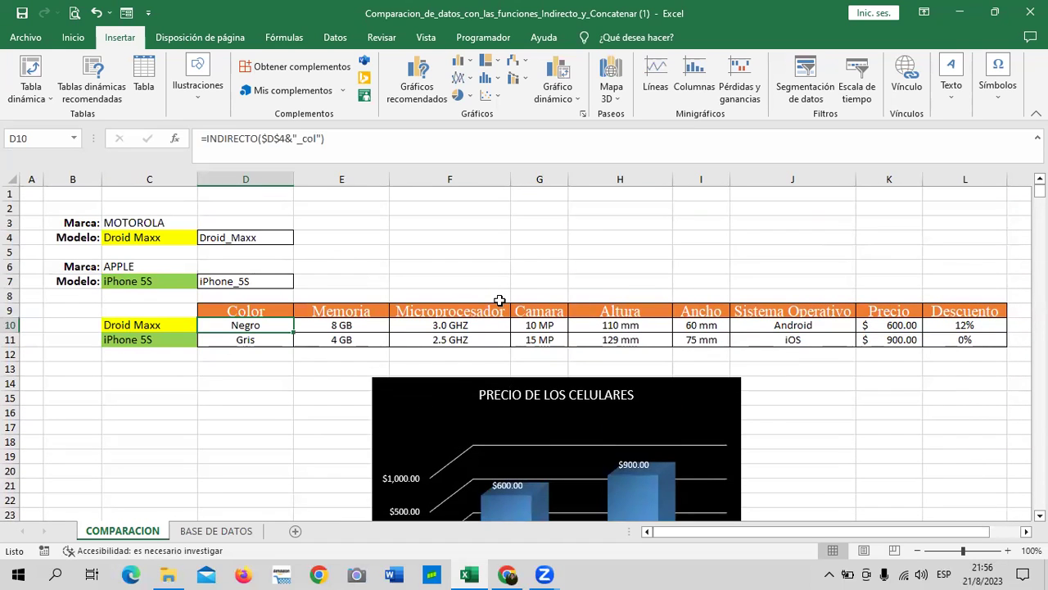
# - Check the lookup-name formulas in D4 and D7, then return to the BASE DE DATOS sheet
pyautogui.click(277, 238)
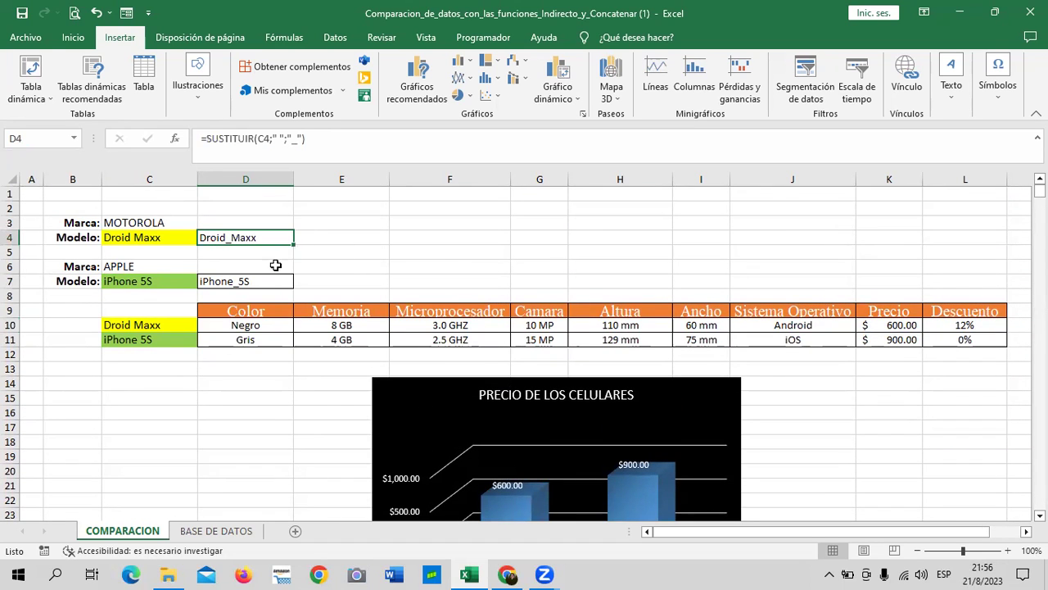
pyautogui.click(275, 279)
pyautogui.click(396, 273)
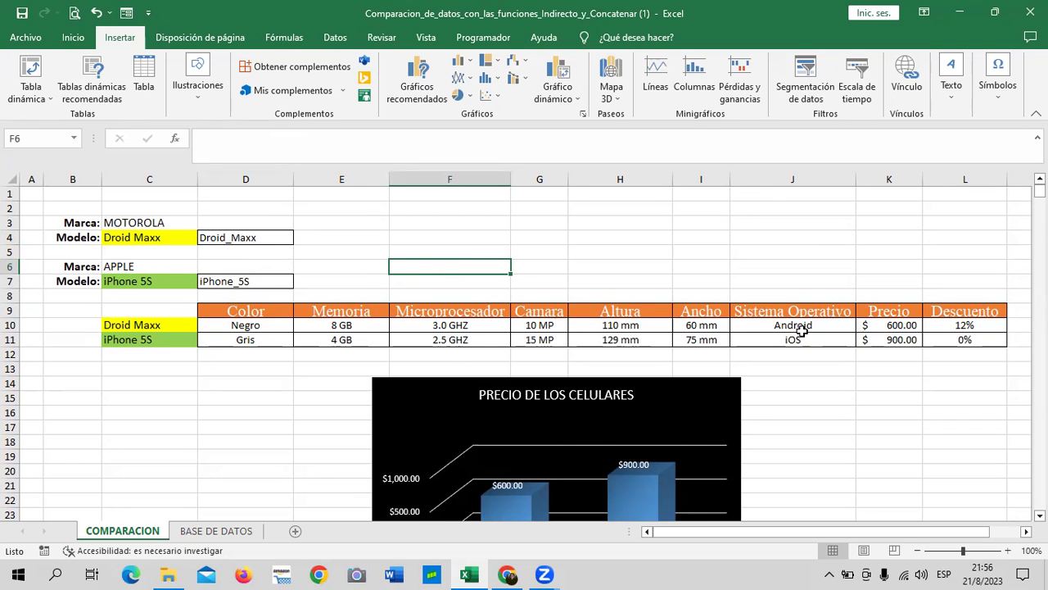
pyautogui.click(246, 532)
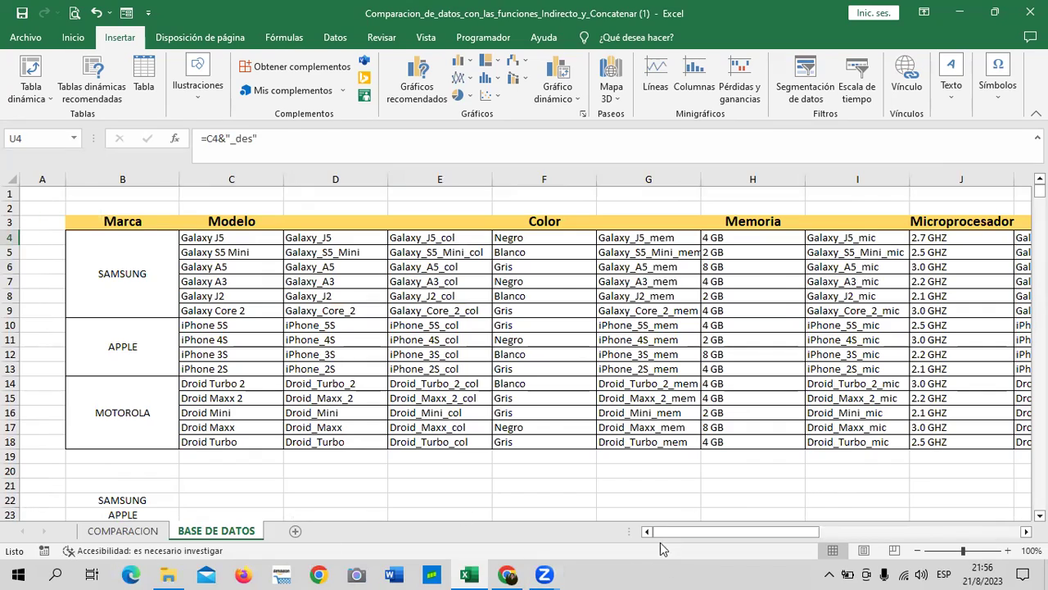
pyautogui.moveTo(667, 531)
pyautogui.mouseDown()
pyautogui.moveTo(951, 532)
pyautogui.moveTo(651, 532)
pyautogui.mouseUp()
# - Bring the online course forward and open lesson 2.1 Indirecto y Concatenar
pyautogui.moveTo(507, 573)
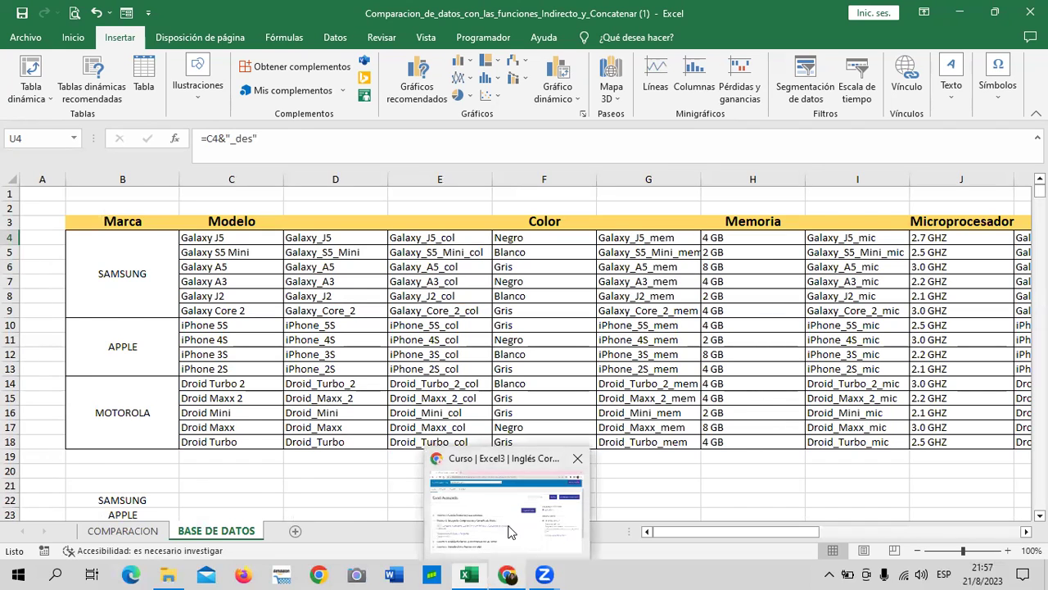
pyautogui.click(510, 530)
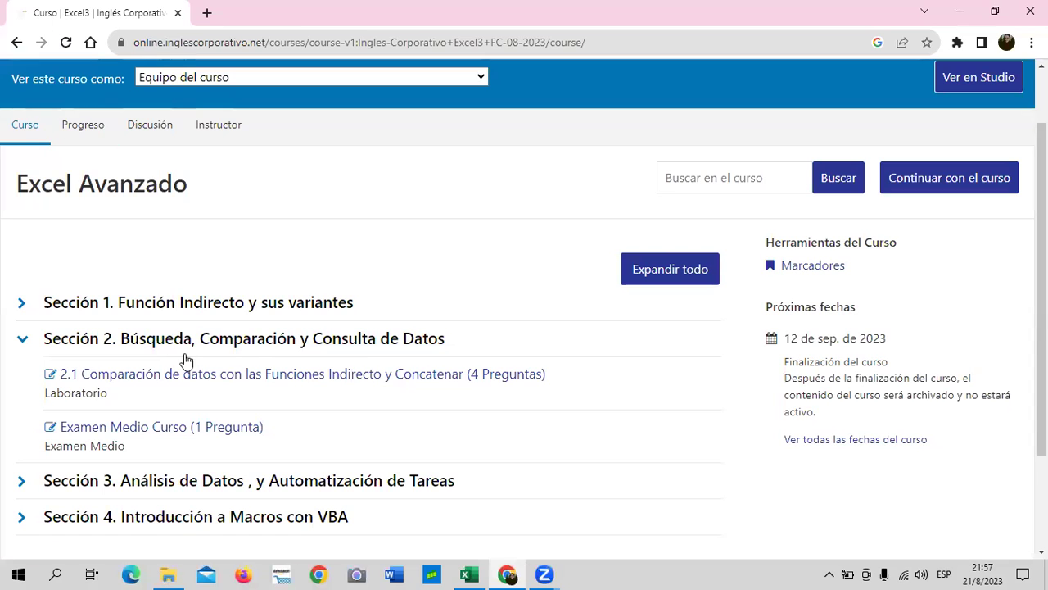
pyautogui.click(170, 374)
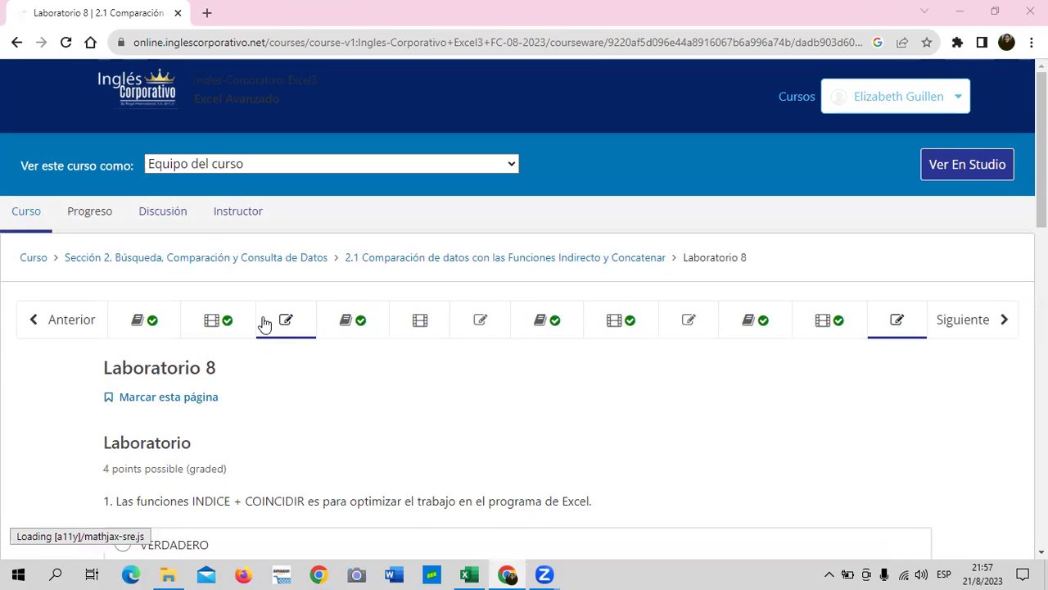
# - Move through the lesson's video unit and Laboratorio 5 to the Objetivo de la lección 2.2 page
pyautogui.scroll(-2, 423, 418)
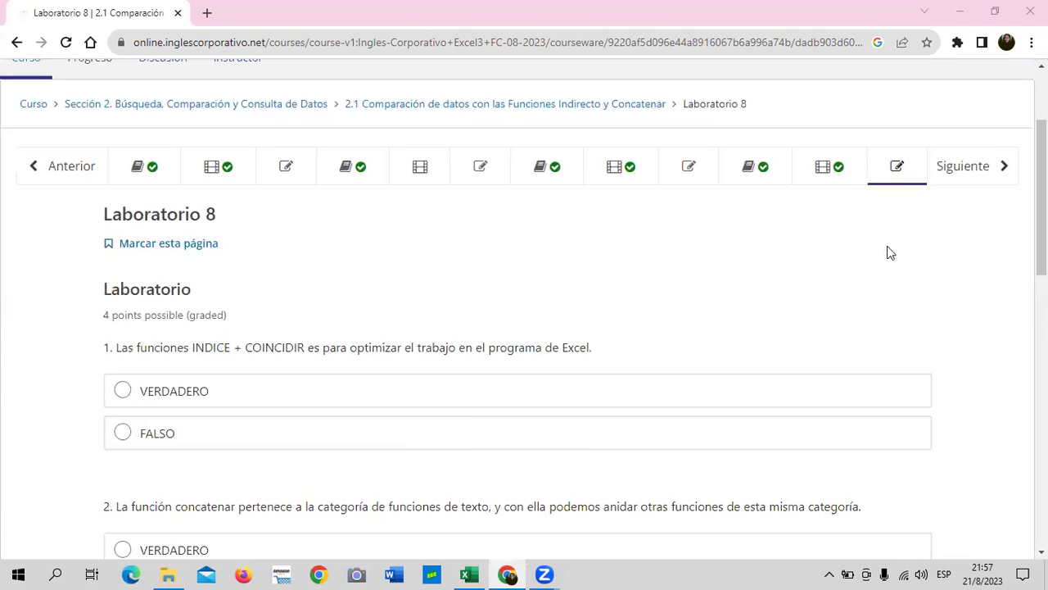
pyautogui.click(244, 167)
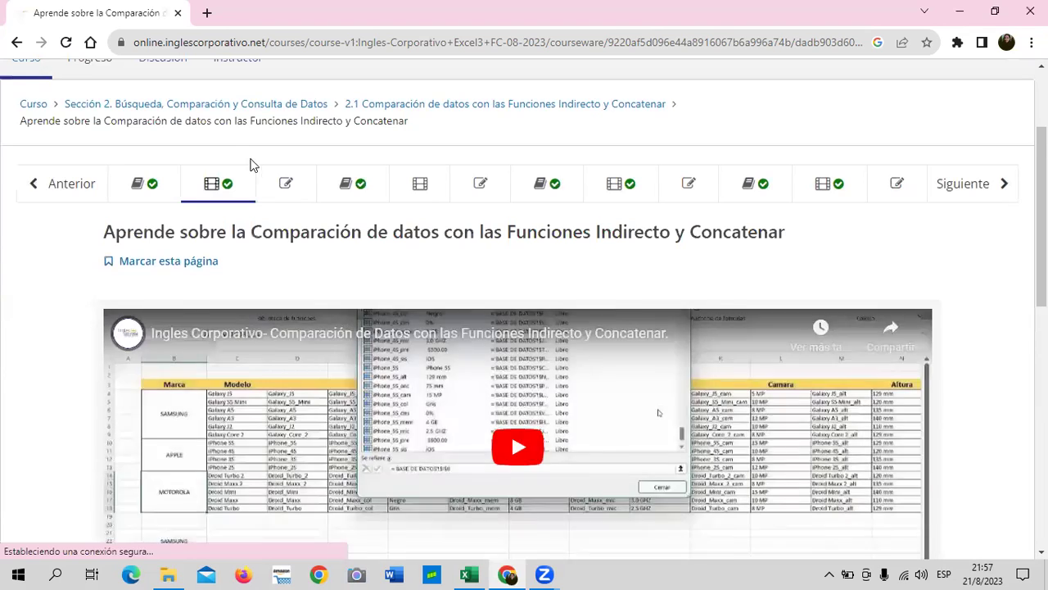
pyautogui.scroll(-2, 370, 300)
pyautogui.scroll(-3, 377, 295)
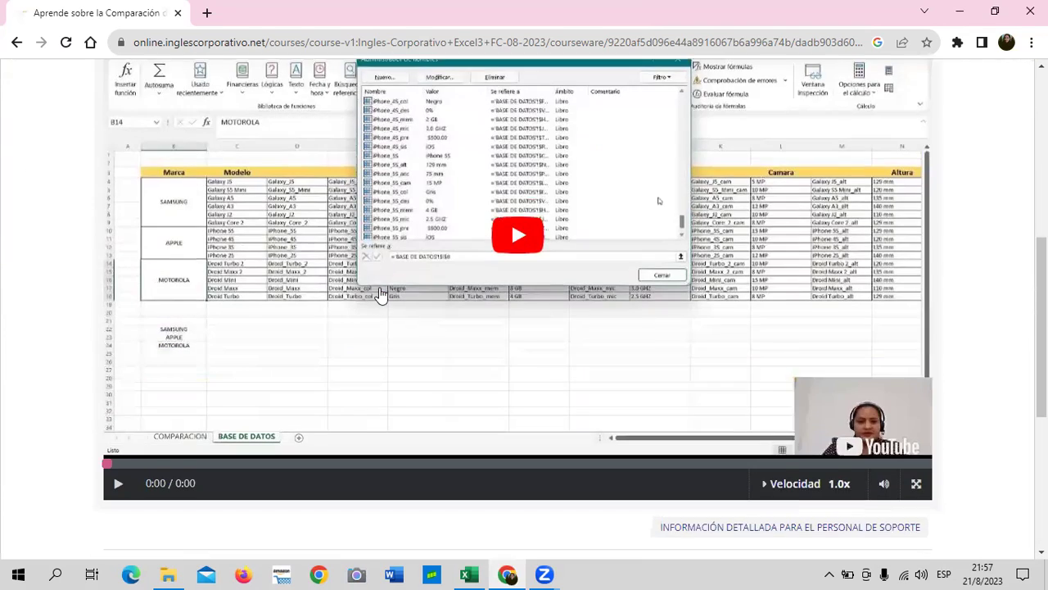
pyautogui.scroll(5, 372, 297)
pyautogui.click(302, 188)
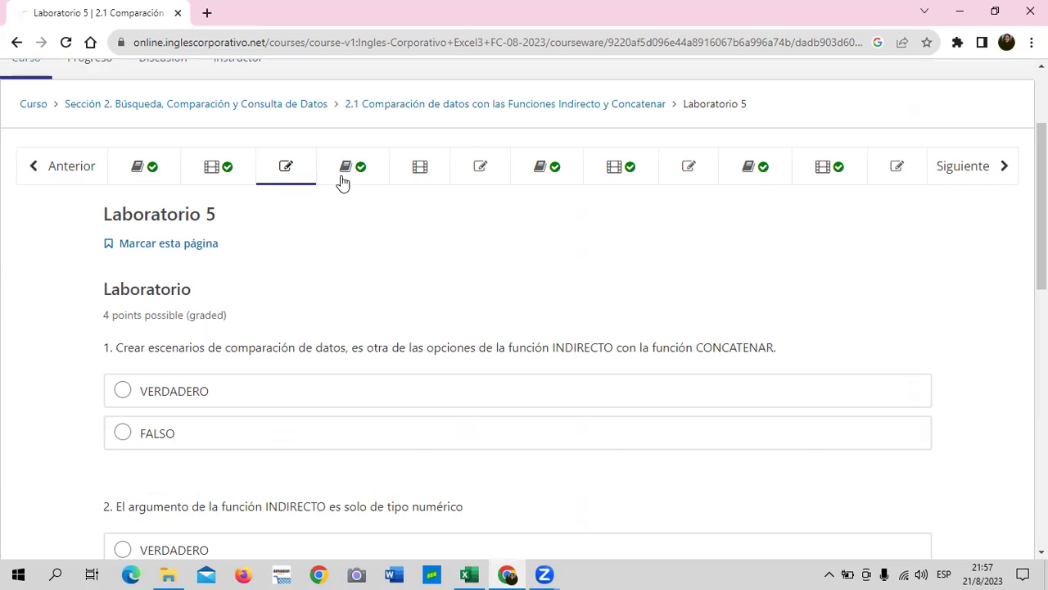
pyautogui.click(379, 178)
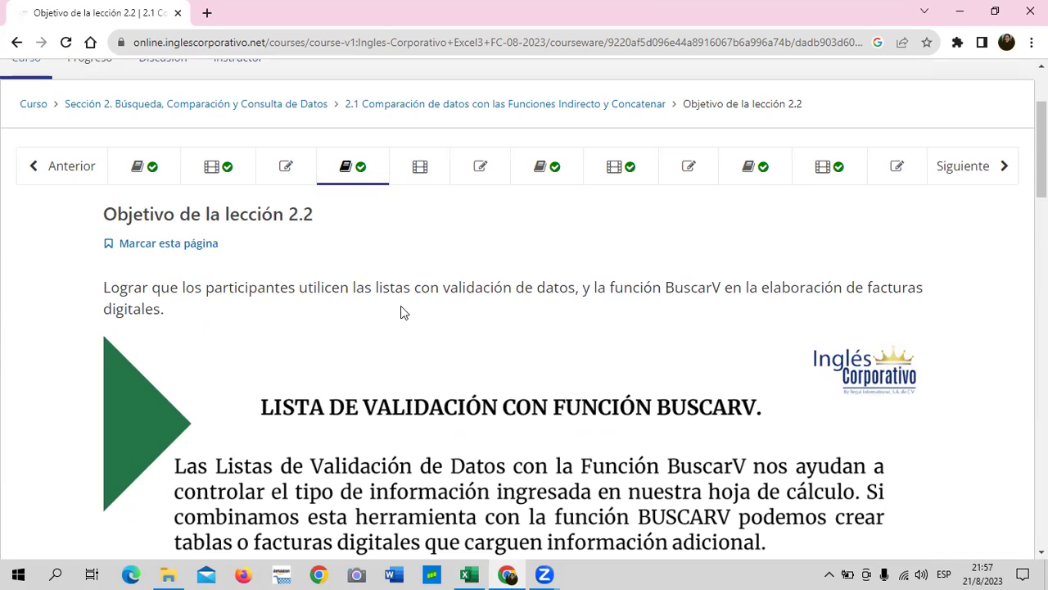
# - Read the lesson 2.2 objective on validation lists and BuscarV for digital invoices, returning to the top
pyautogui.scroll(-3, 402, 309)
pyautogui.scroll(-4, 492, 327)
pyautogui.scroll(-3, 504, 347)
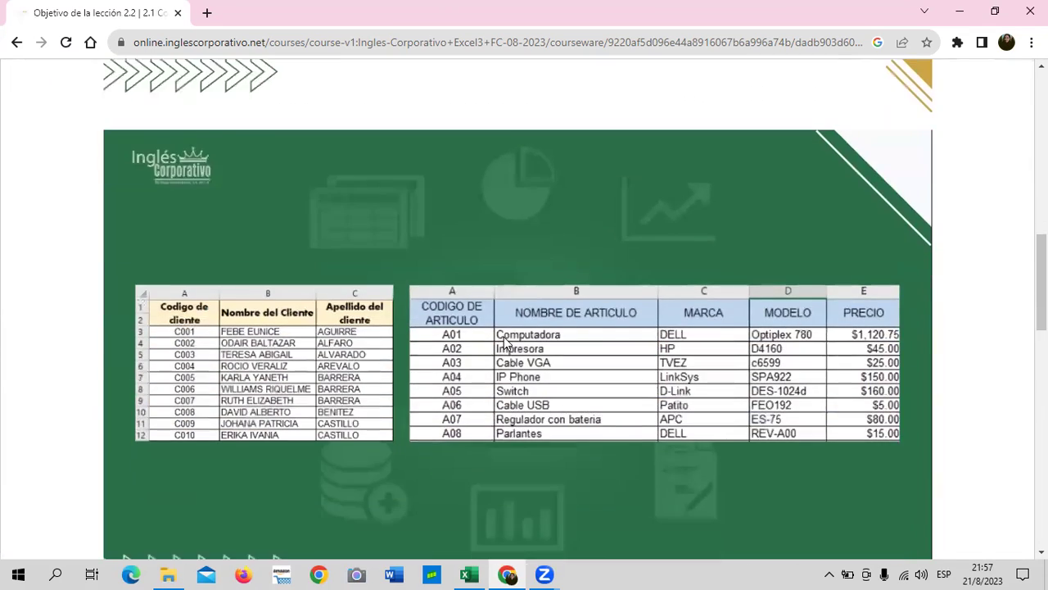
pyautogui.scroll(-4, 501, 340)
pyautogui.scroll(-2, 495, 329)
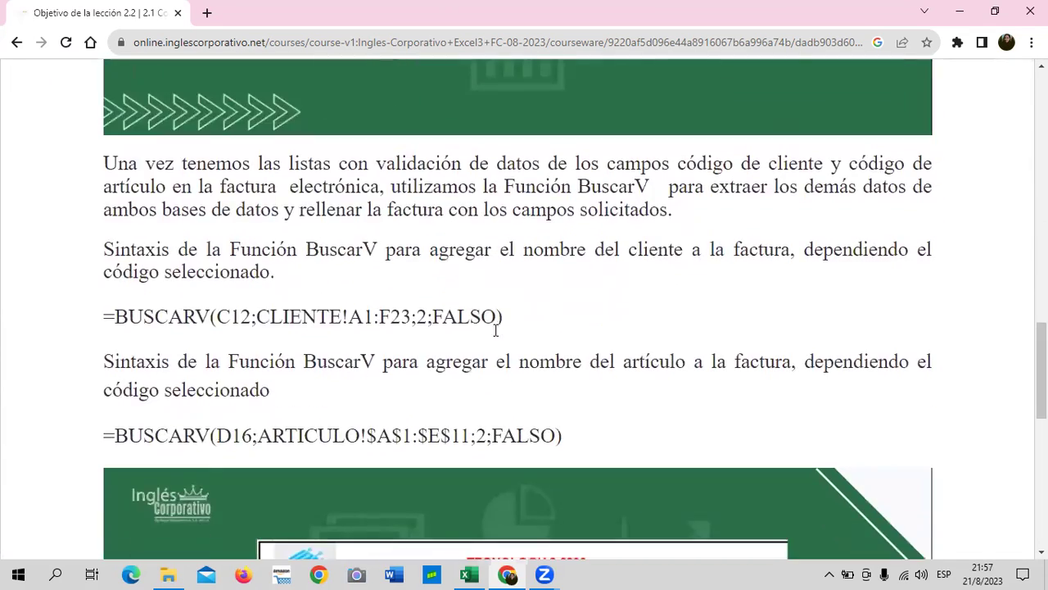
pyautogui.scroll(-1, 493, 336)
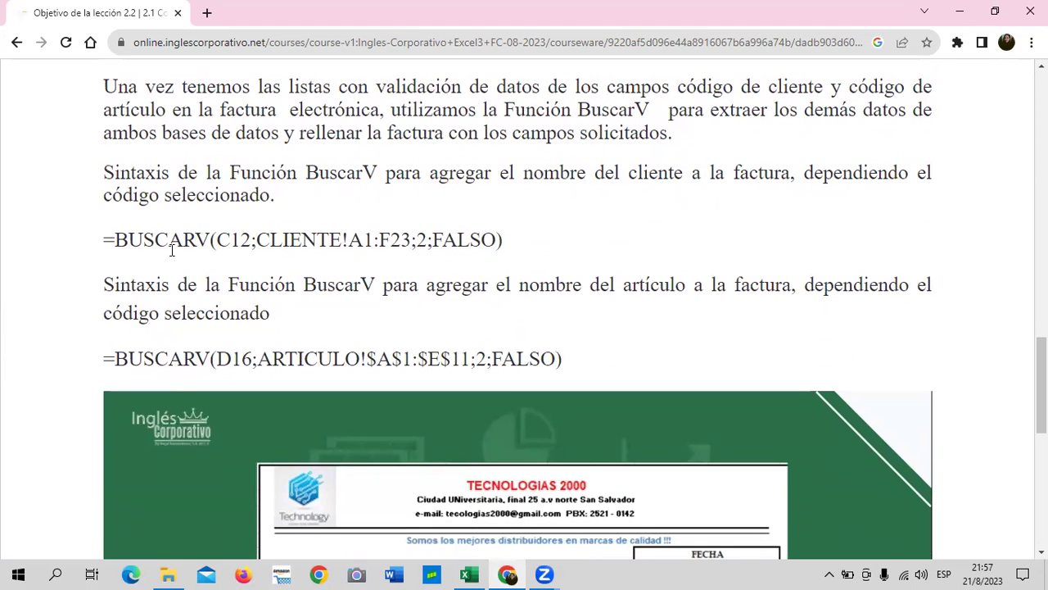
pyautogui.scroll(-2, 323, 317)
pyautogui.scroll(-2, 318, 307)
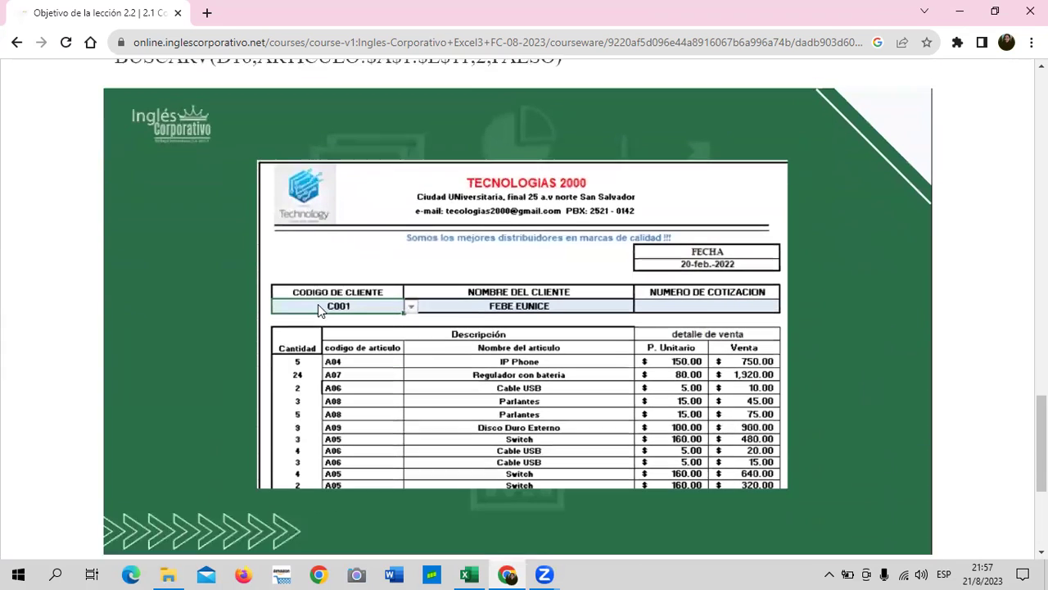
pyautogui.scroll(-2, 586, 341)
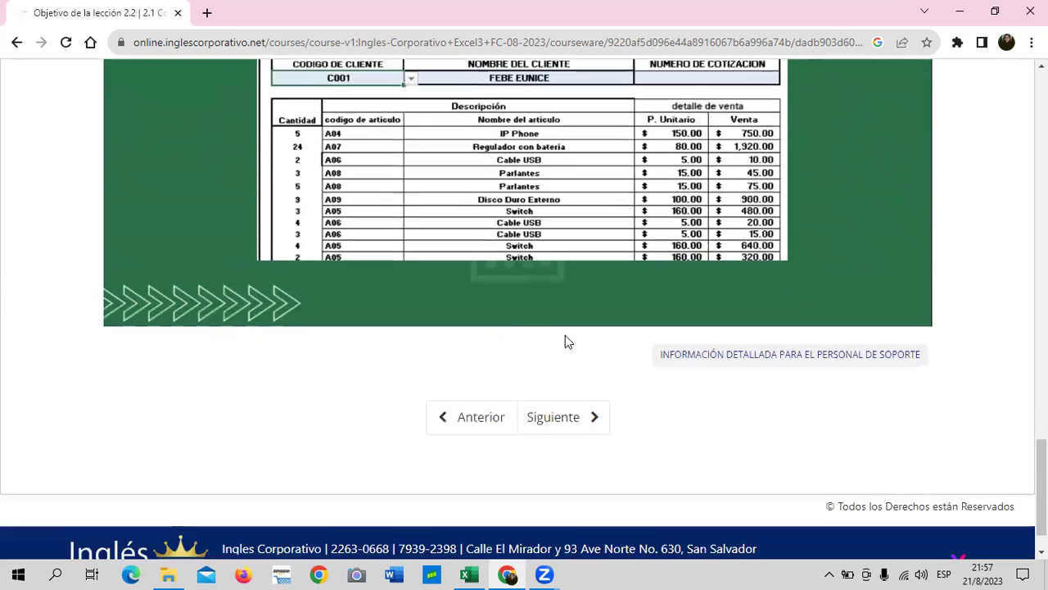
pyautogui.scroll(1, 565, 335)
pyautogui.scroll(1, 557, 342)
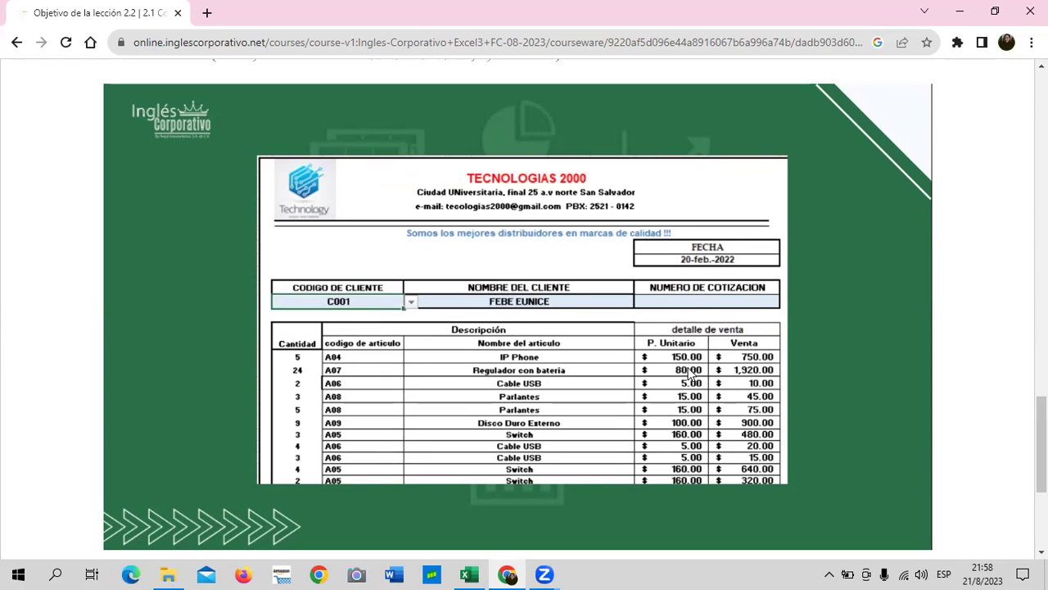
pyautogui.scroll(-1, 690, 372)
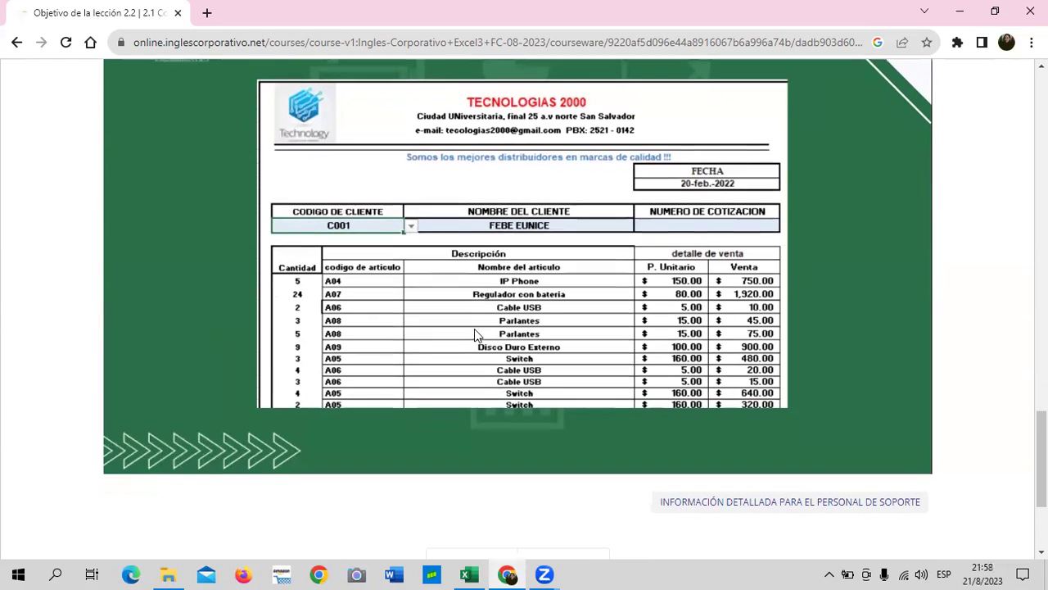
pyautogui.scroll(1, 524, 319)
pyautogui.scroll(3, 475, 331)
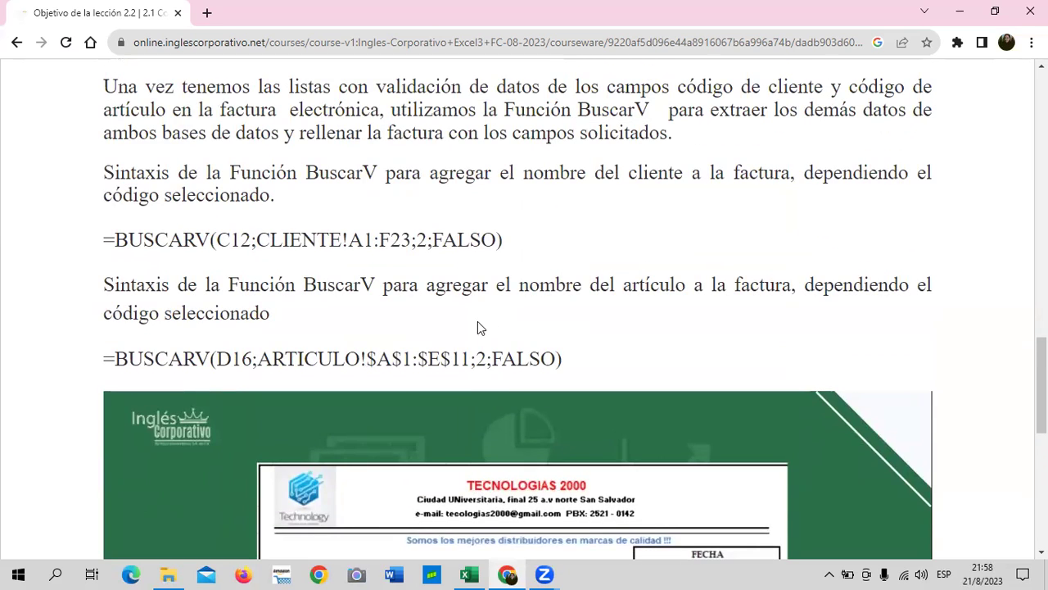
pyautogui.scroll(3, 477, 321)
pyautogui.scroll(2, 478, 323)
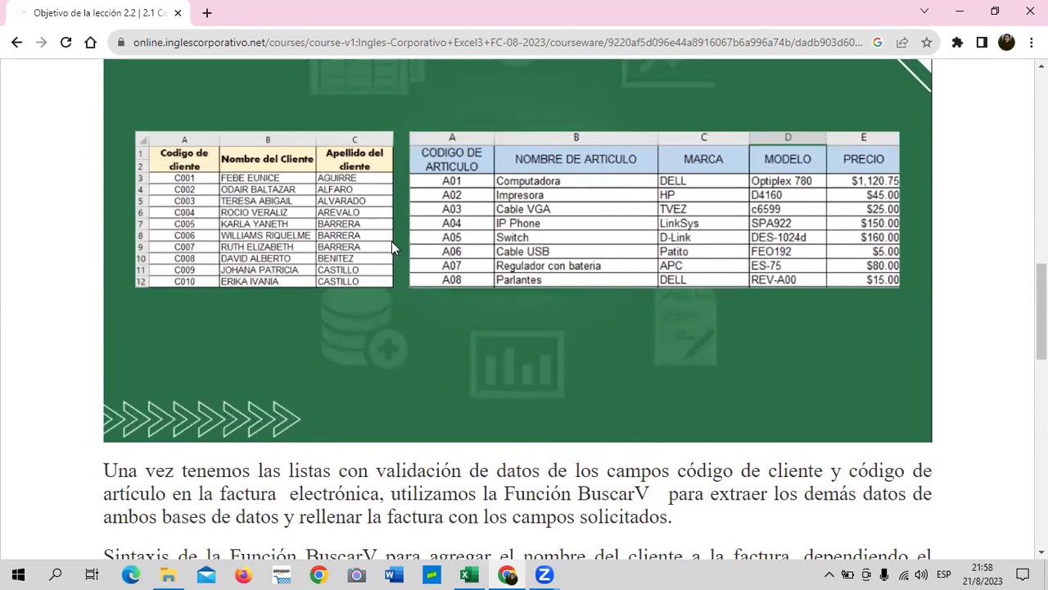
pyautogui.scroll(3, 432, 278)
pyautogui.scroll(6, 393, 332)
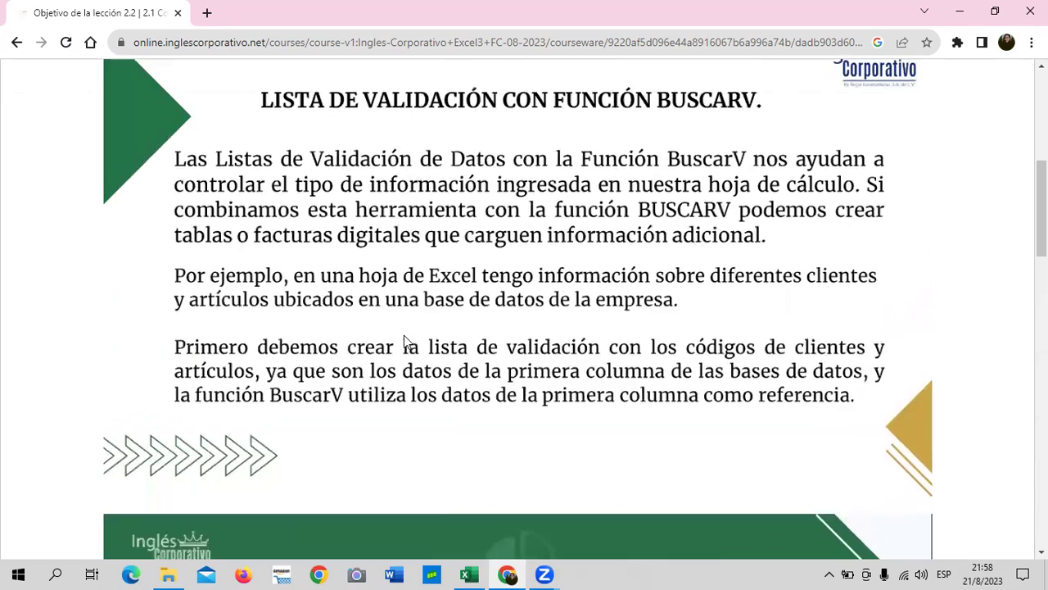
pyautogui.scroll(-2, 405, 339)
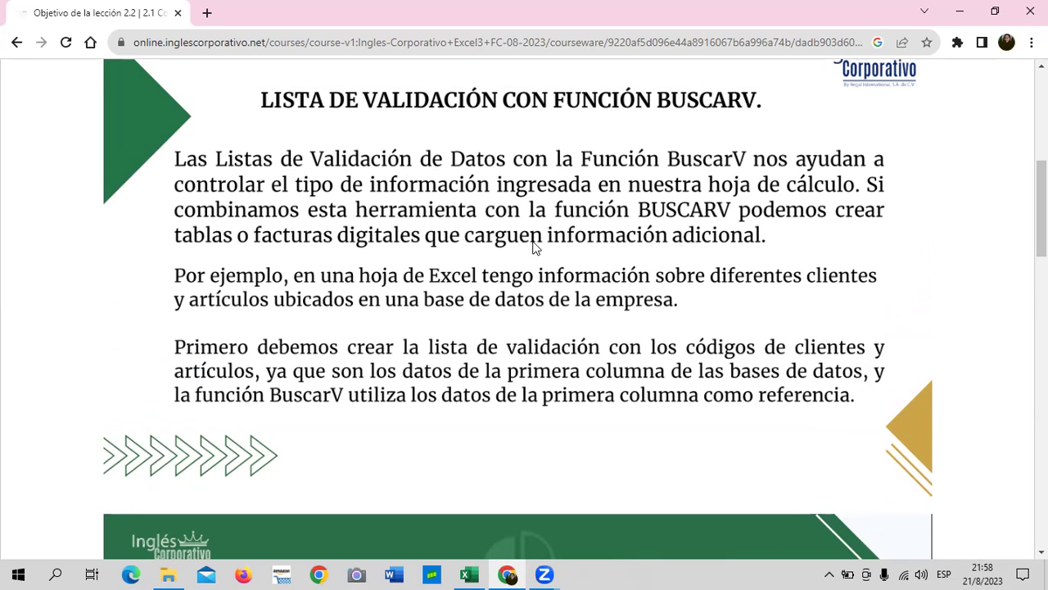
pyautogui.scroll(2, 524, 276)
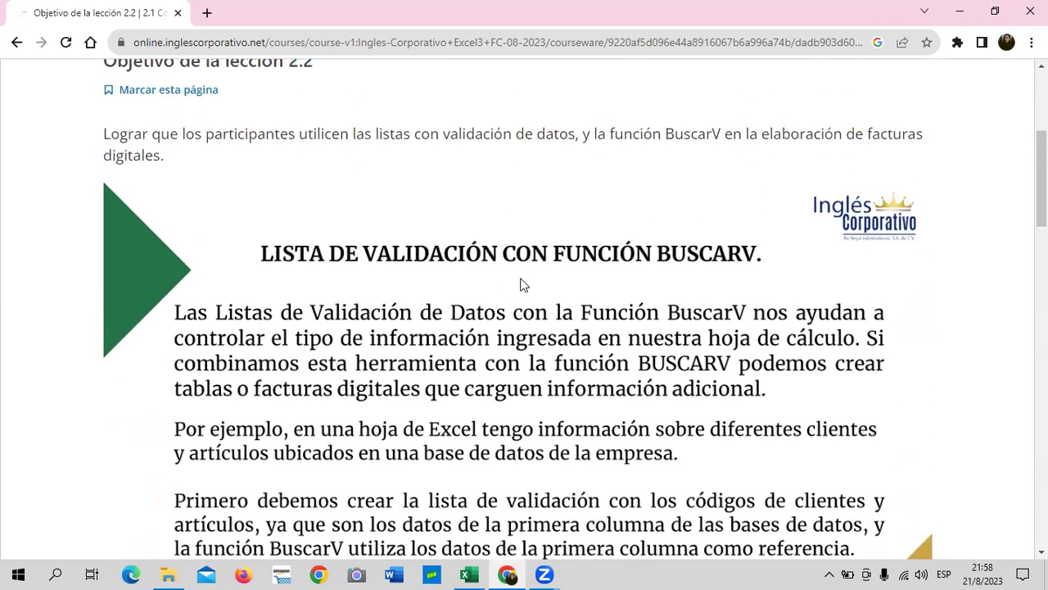
pyautogui.scroll(4, 524, 284)
# - Open the Validación de Datos with BuscarV video unit and scroll to the Factura Digital link and back
pyautogui.click(447, 321)
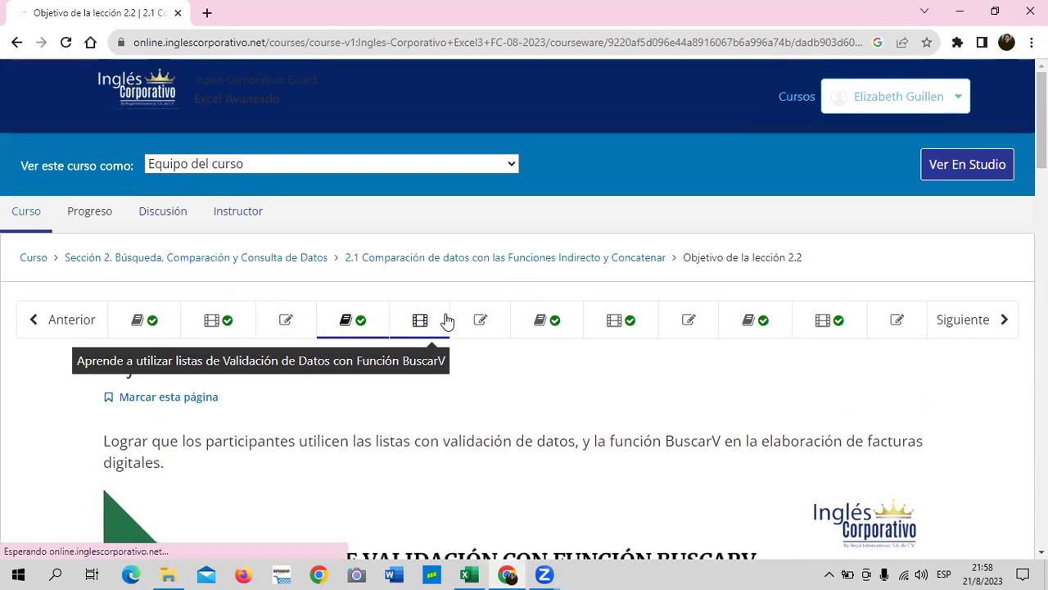
pyautogui.scroll(-3, 445, 320)
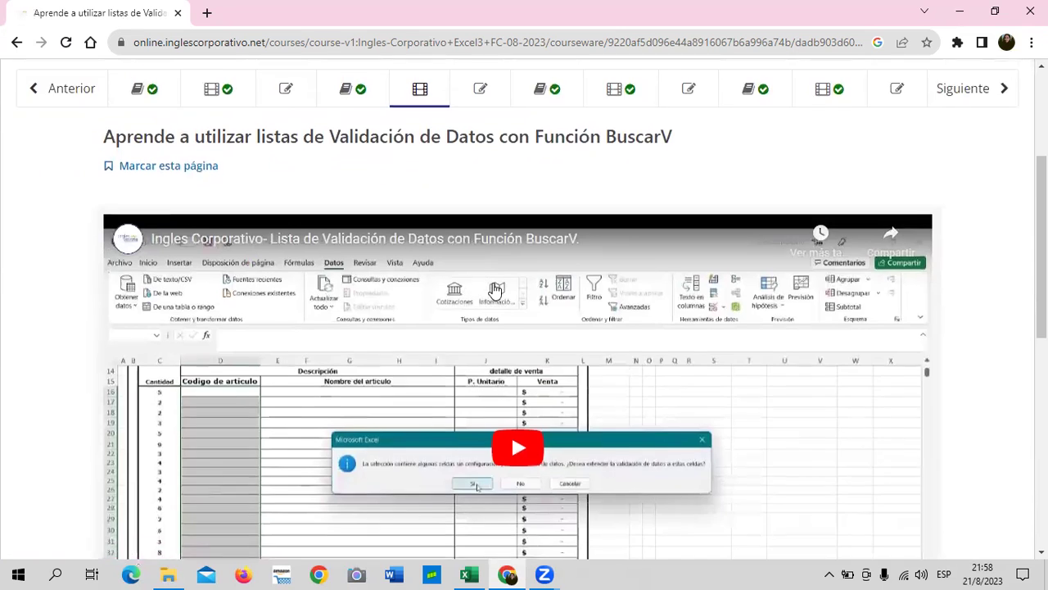
pyautogui.scroll(-2, 496, 291)
pyautogui.scroll(-1, 495, 290)
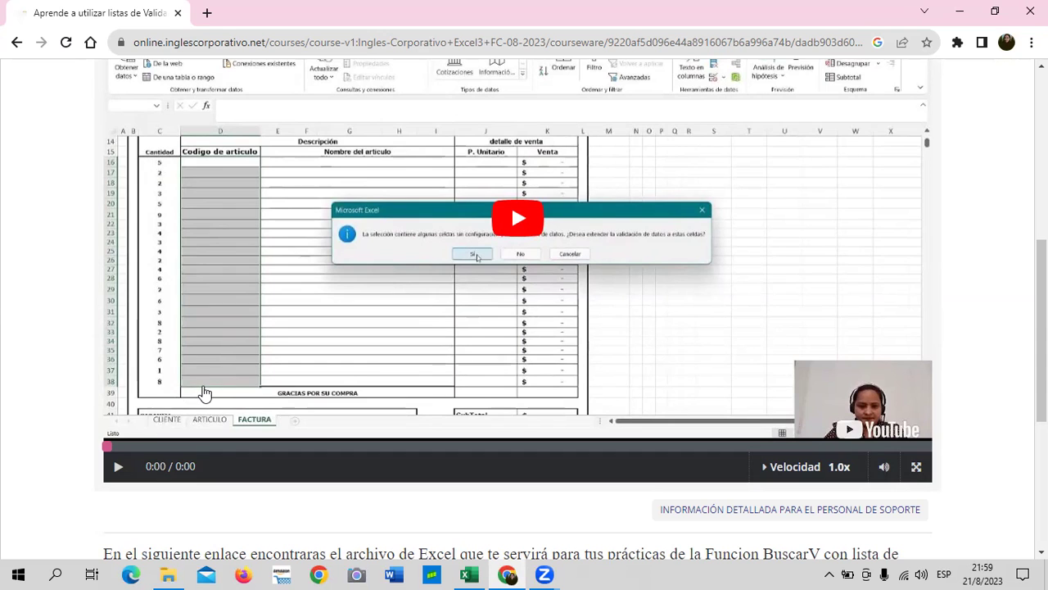
pyautogui.scroll(1, 205, 393)
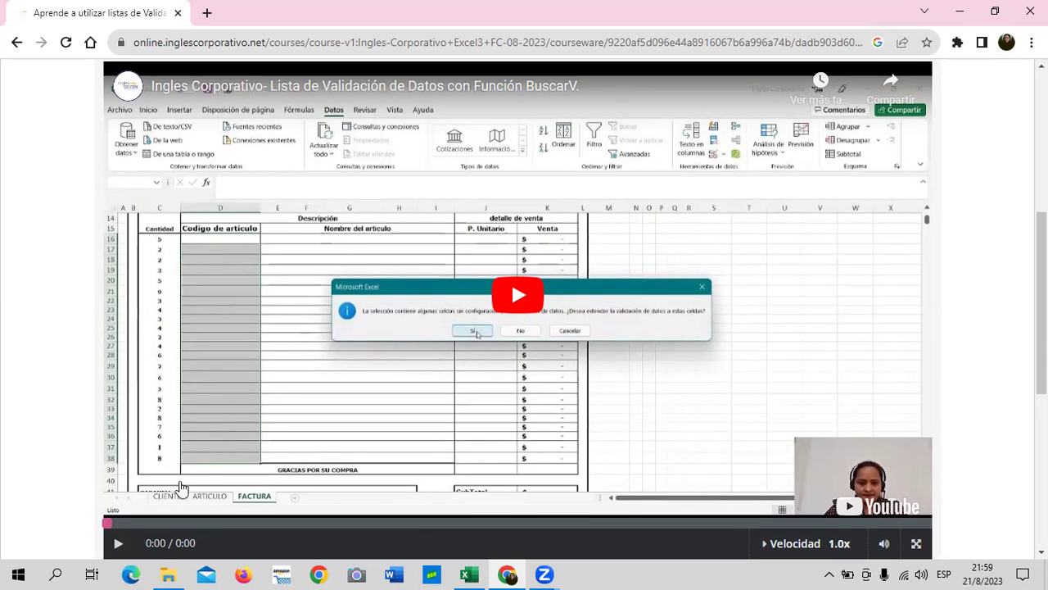
pyautogui.scroll(-1, 277, 344)
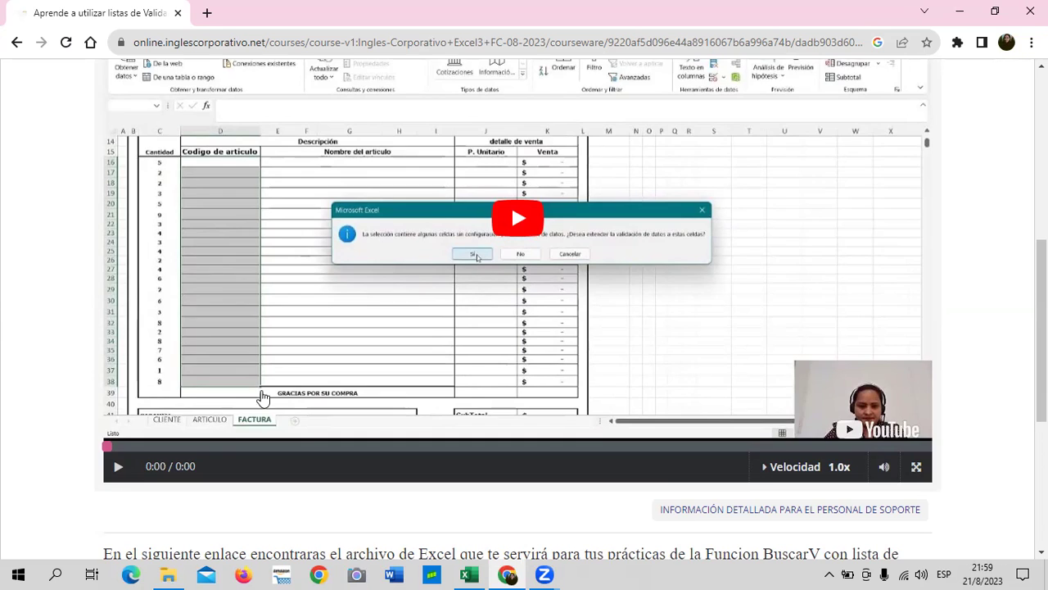
pyautogui.scroll(-3, 302, 379)
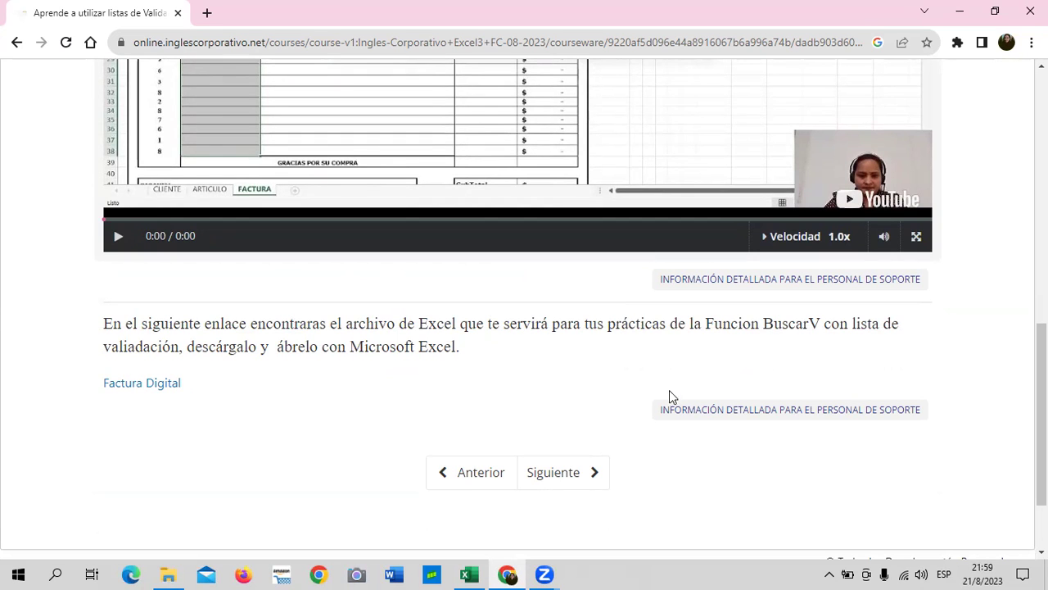
pyautogui.scroll(3, 566, 386)
pyautogui.scroll(3, 566, 386)
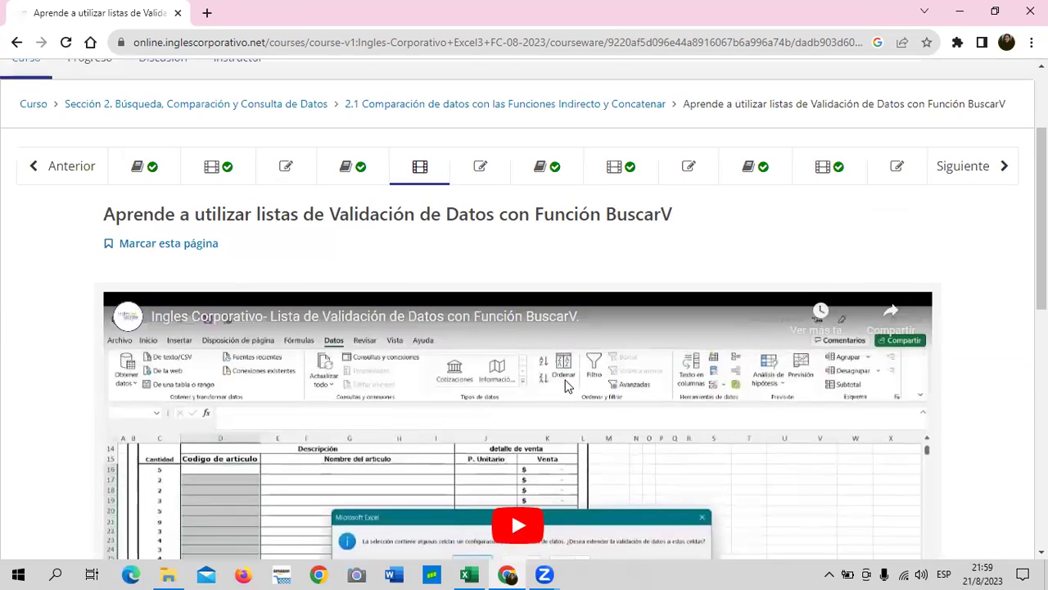
pyautogui.scroll(-1, 566, 385)
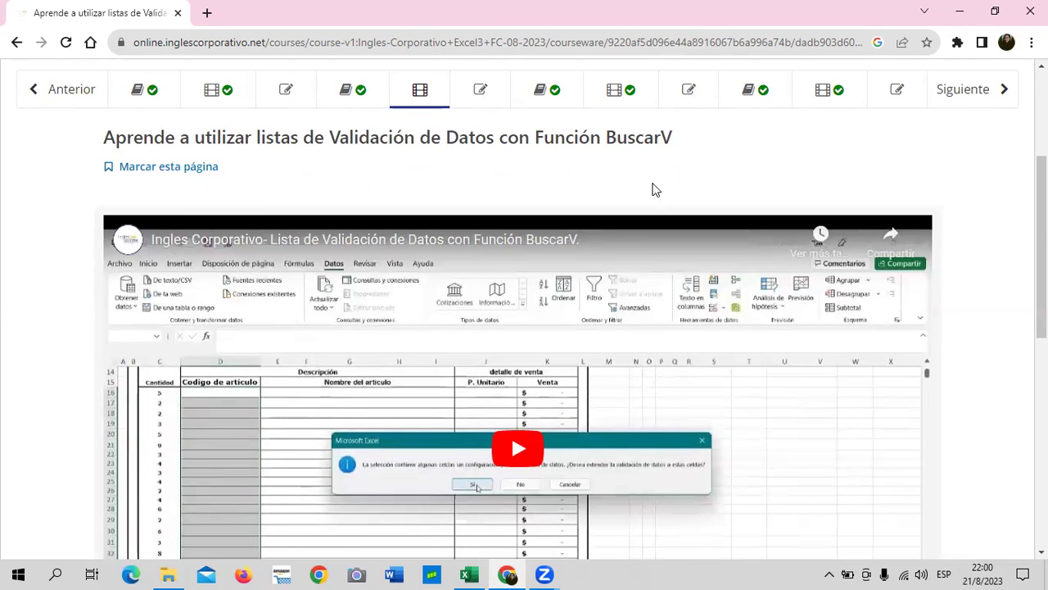
pyautogui.scroll(-5, 653, 190)
pyautogui.scroll(4, 651, 197)
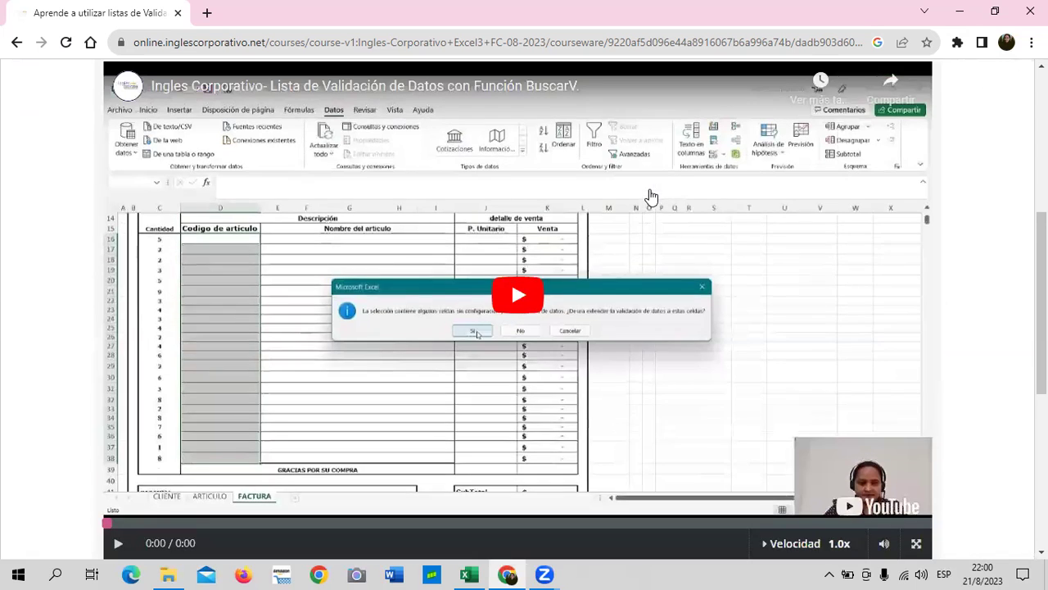
pyautogui.scroll(1, 651, 197)
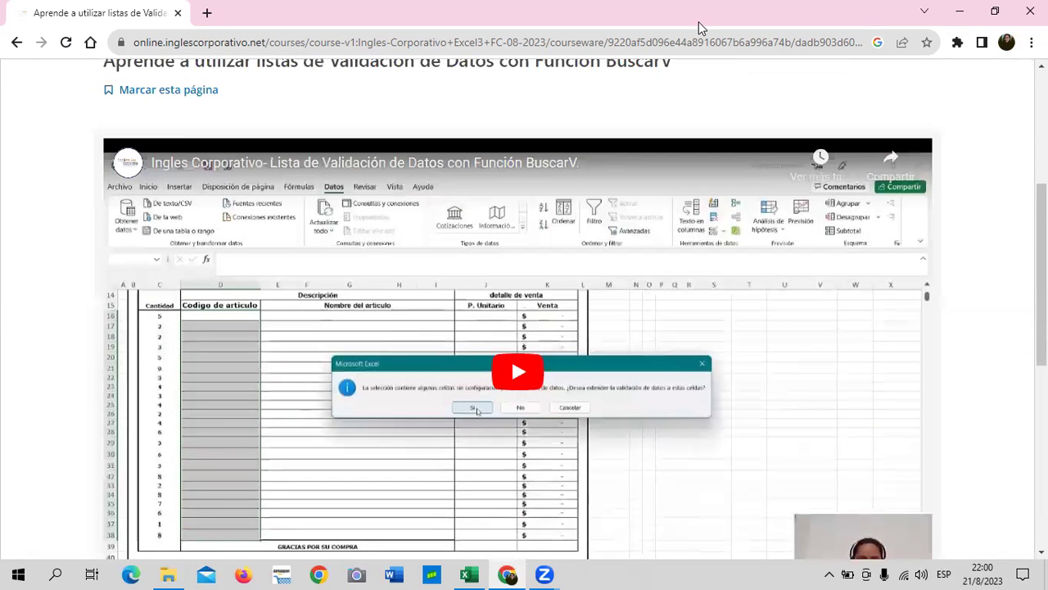